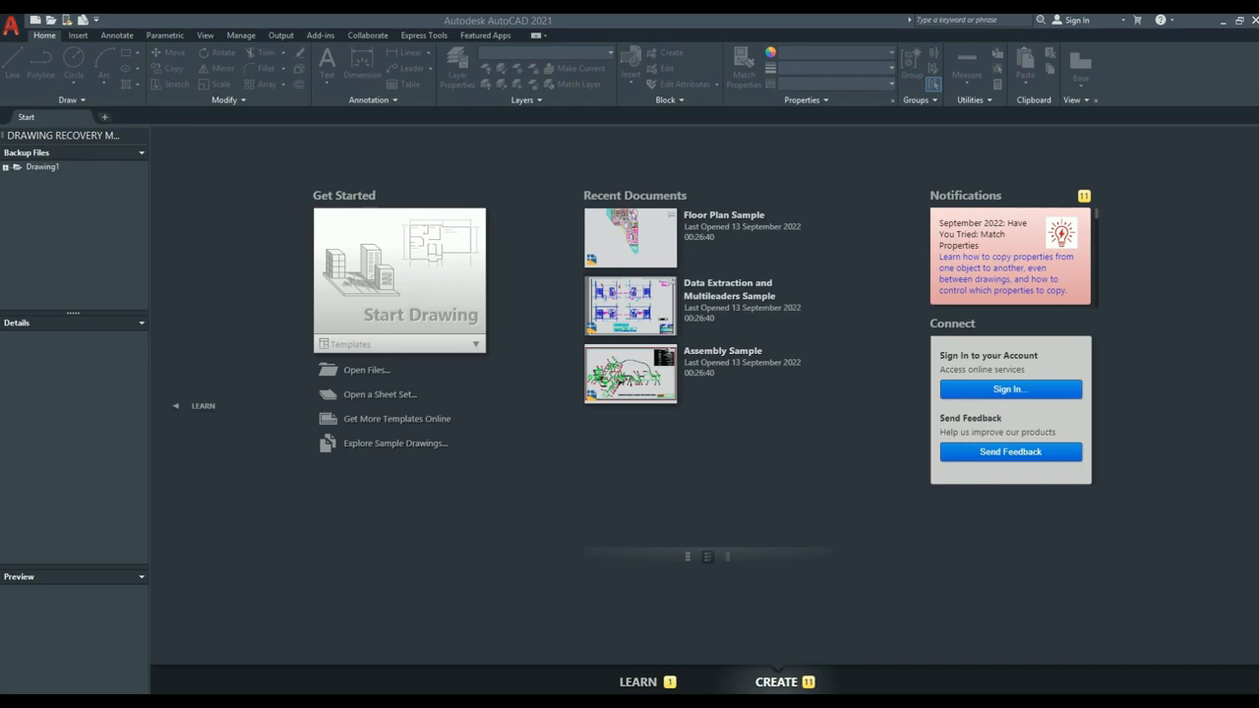
# Start a new drawing and clear its workspace of the Drawing Recovery Manager and the grid display.
pyautogui.click(423, 249)
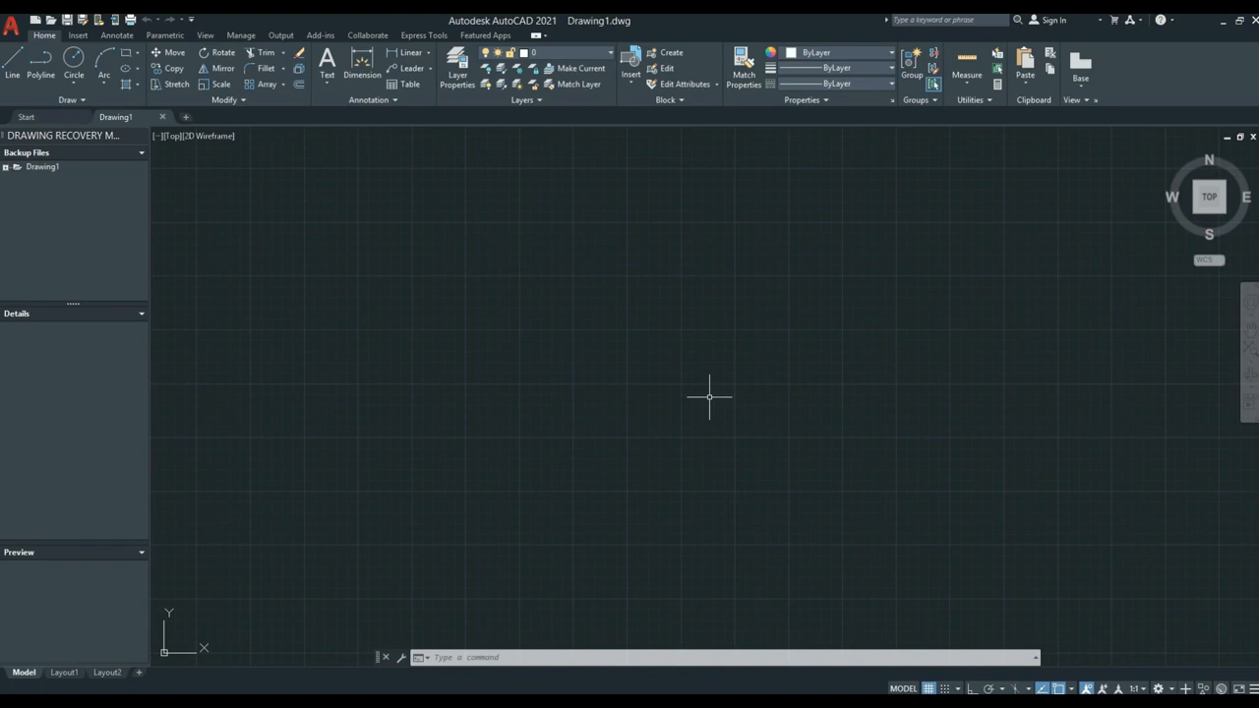
pyautogui.click(141, 136)
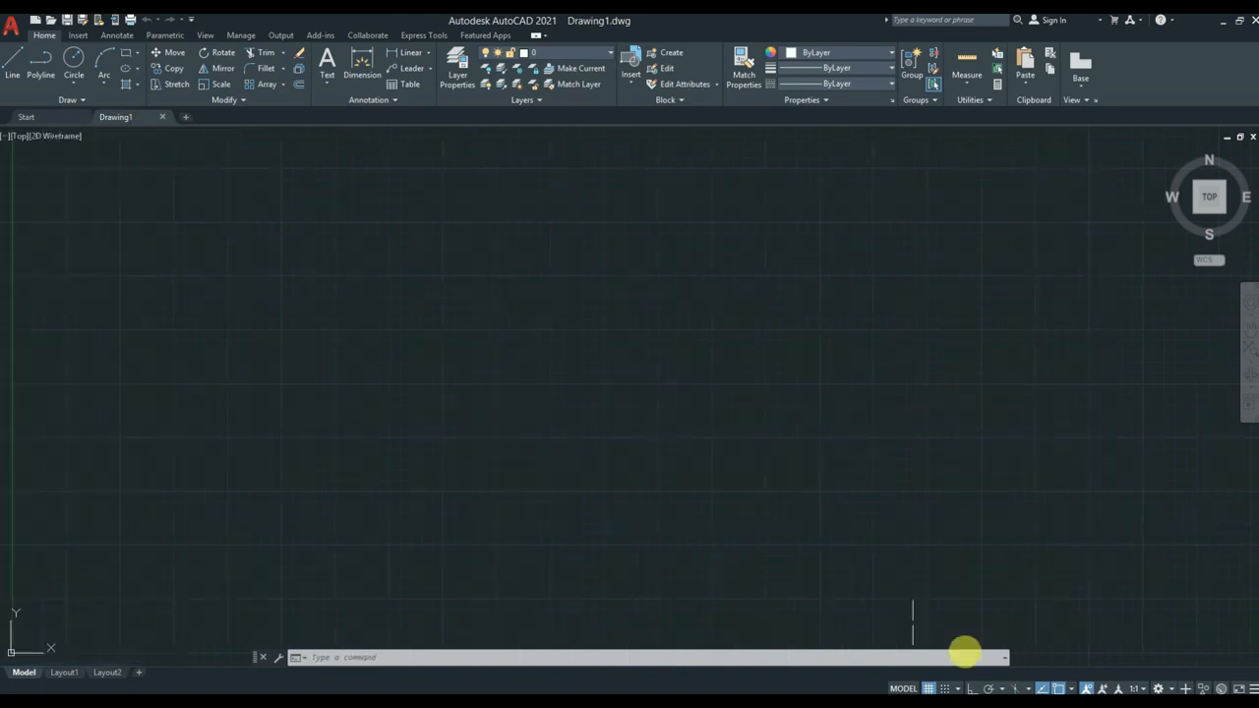
pyautogui.click(927, 689)
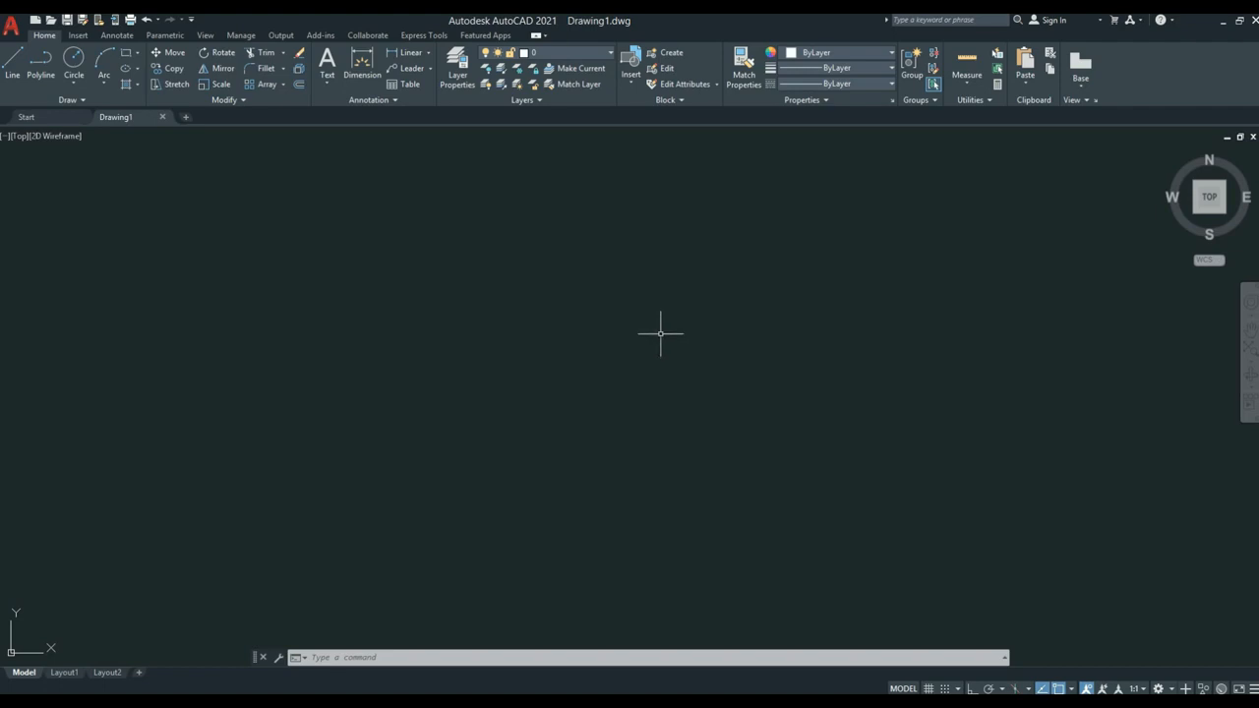
# Open the Layer Properties Manager, widened to show all columns, and create a layer named Boiler.
pyautogui.write('la')
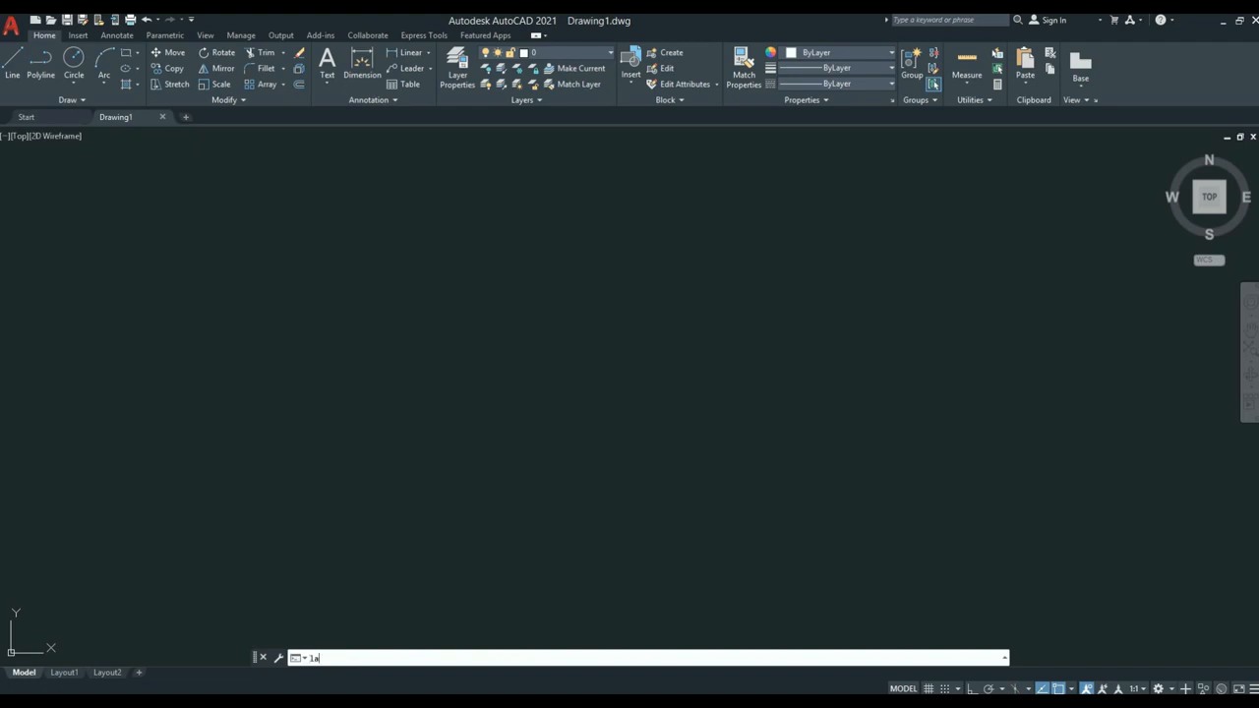
pyautogui.press('Return')
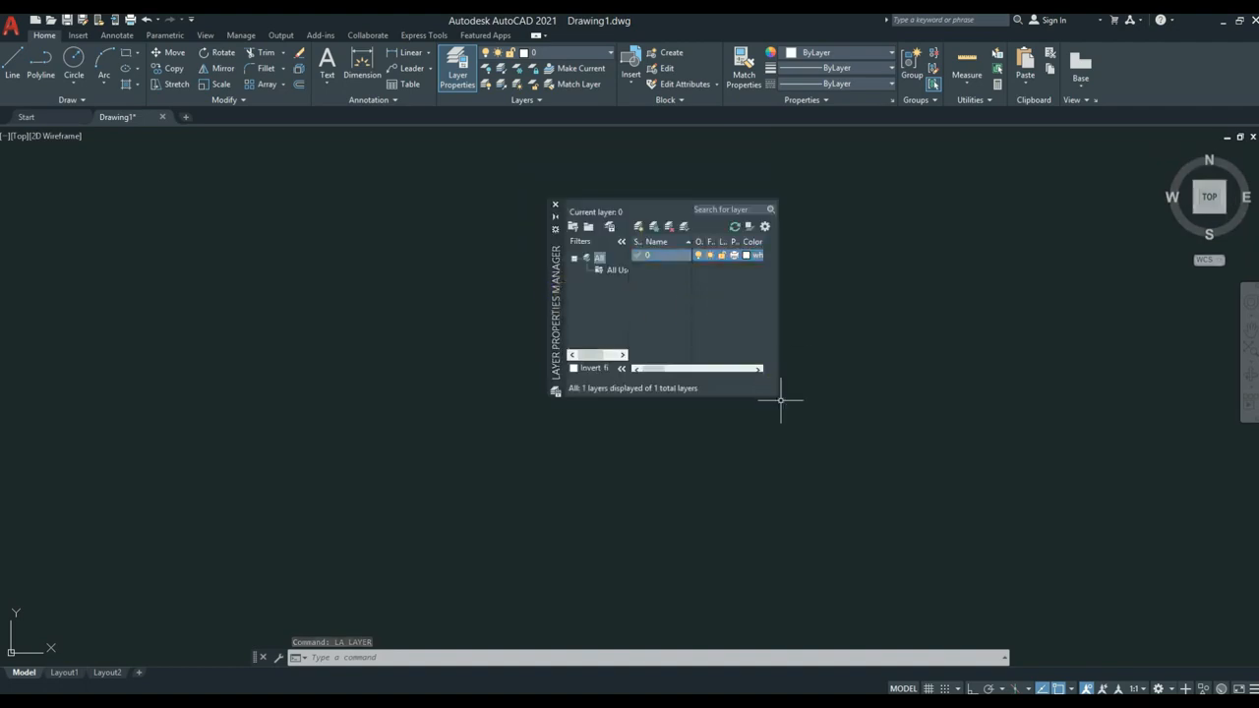
pyautogui.moveTo(780, 400); pyautogui.dragTo(1037, 431)
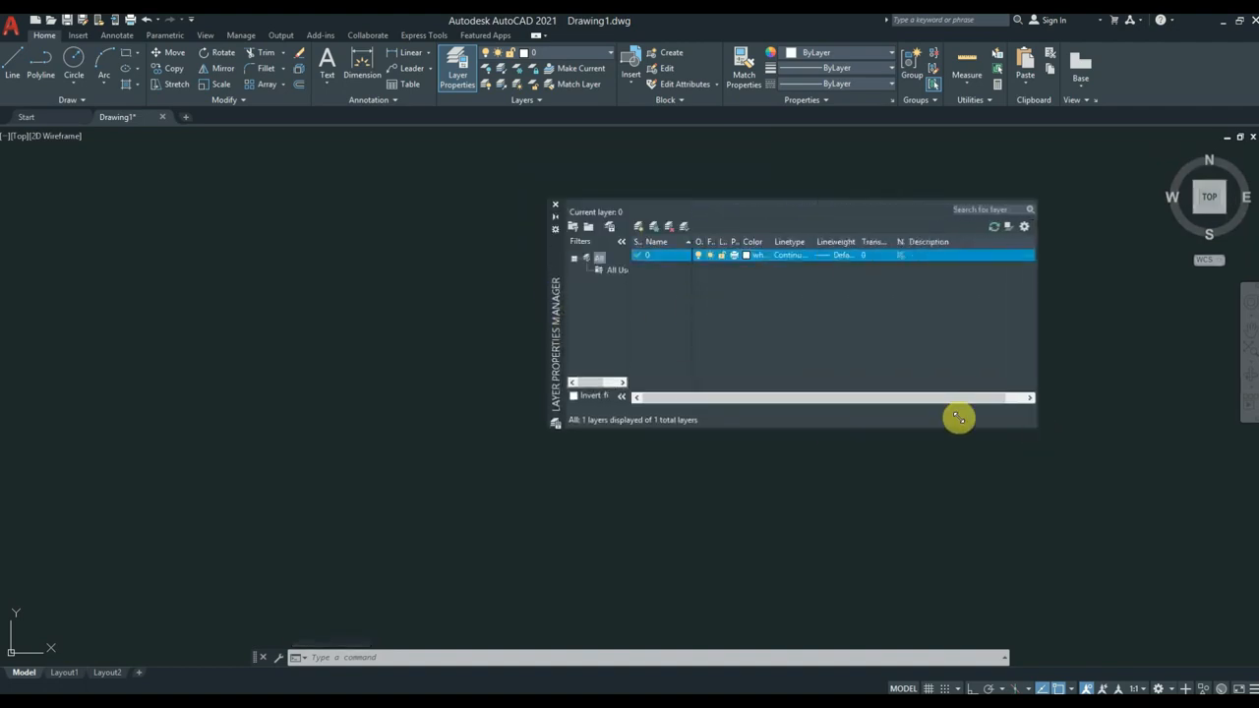
pyautogui.click(639, 228)
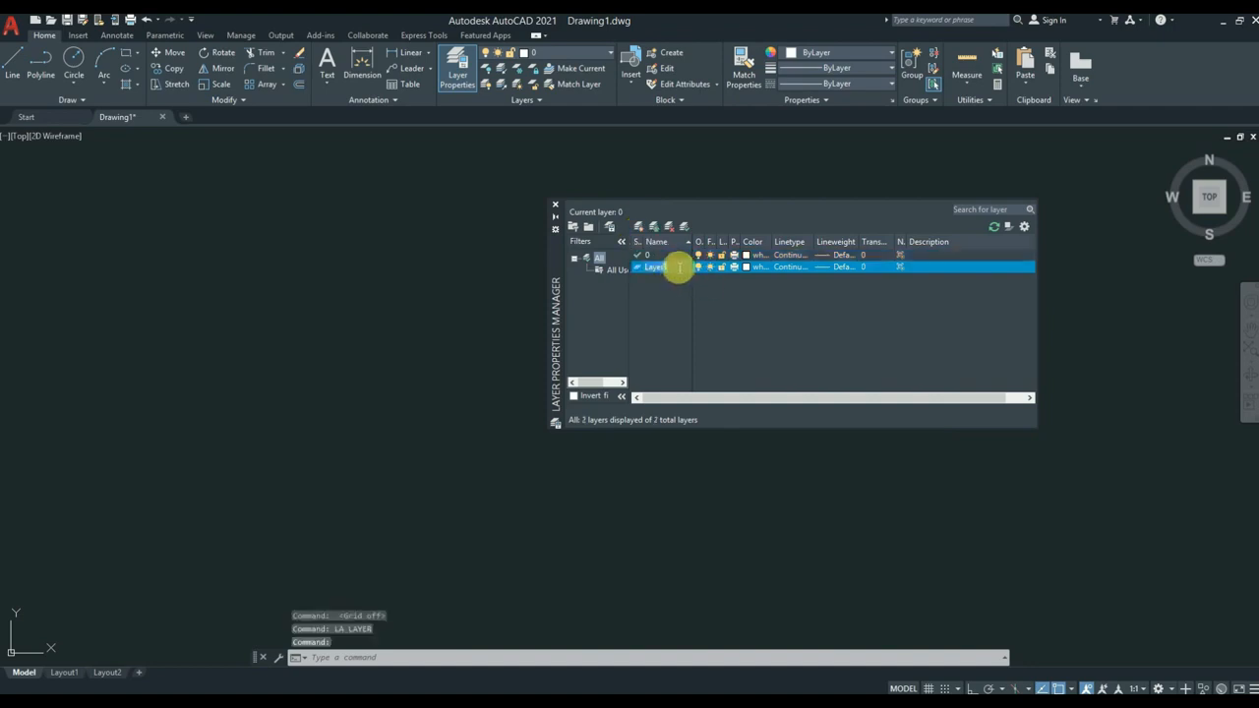
pyautogui.write('Boiler')
pyautogui.press('Return')
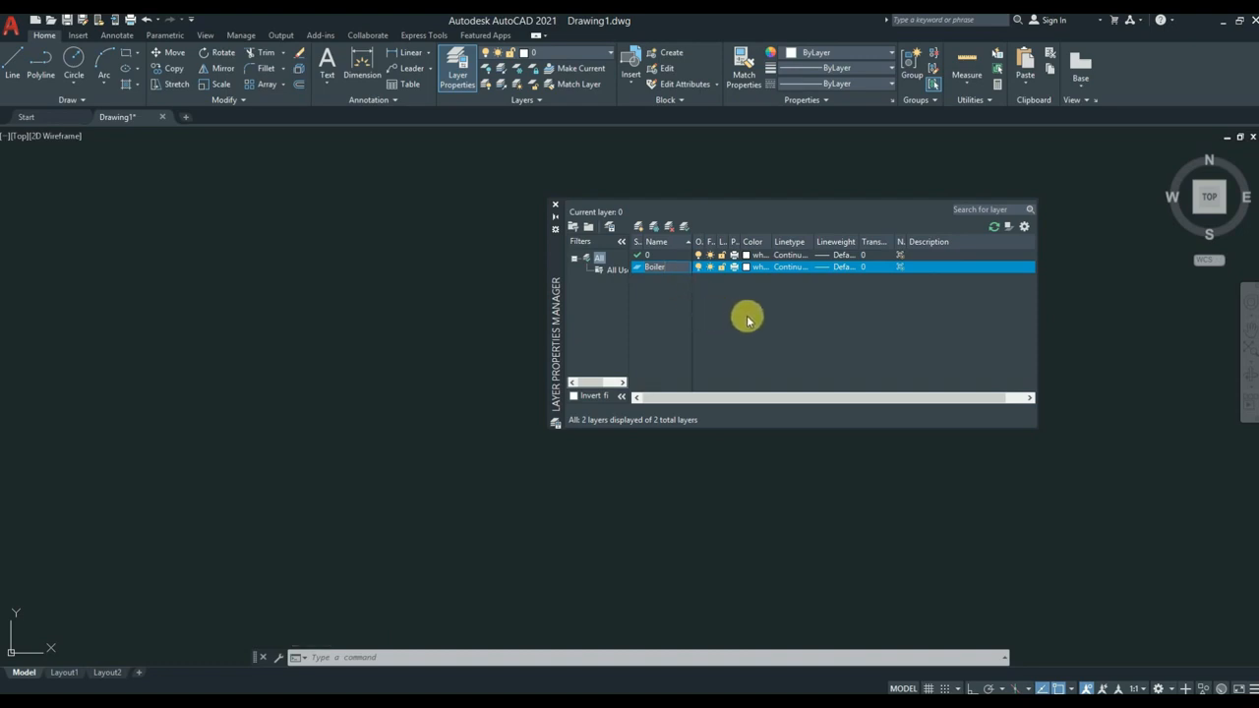
# Set the Boiler layer's color to orange, index color 30.
pyautogui.click(747, 268)
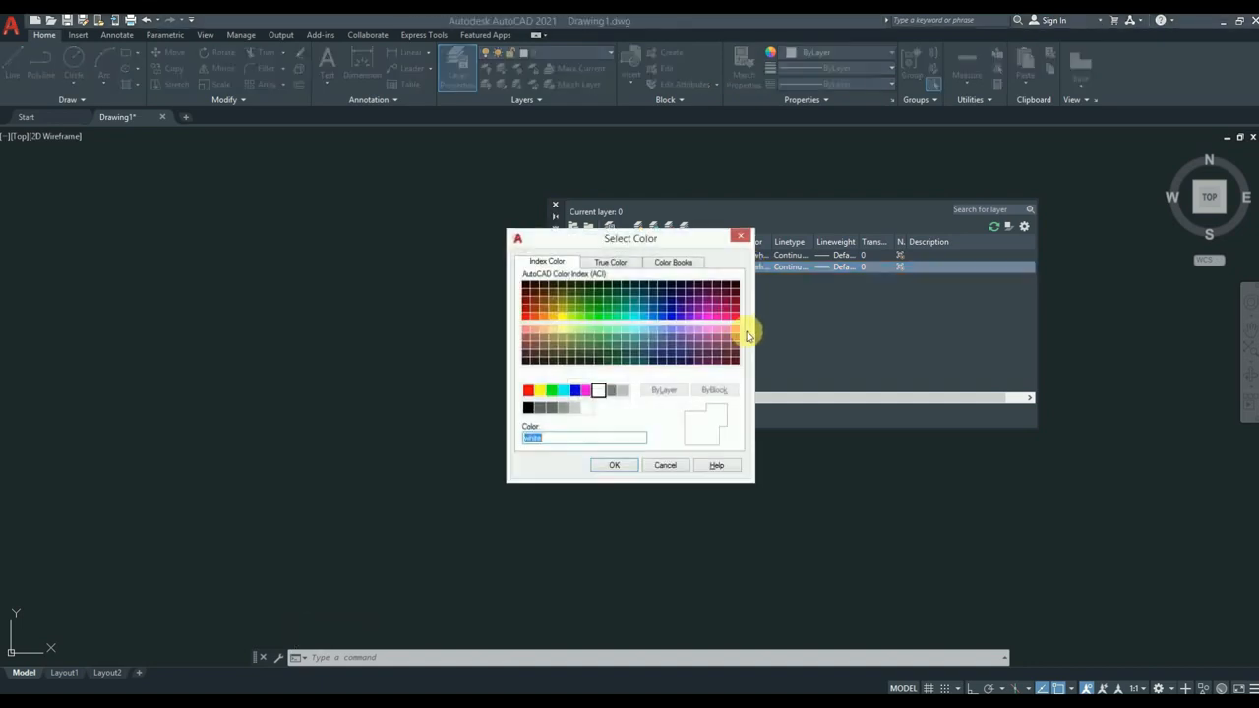
pyautogui.click(542, 315)
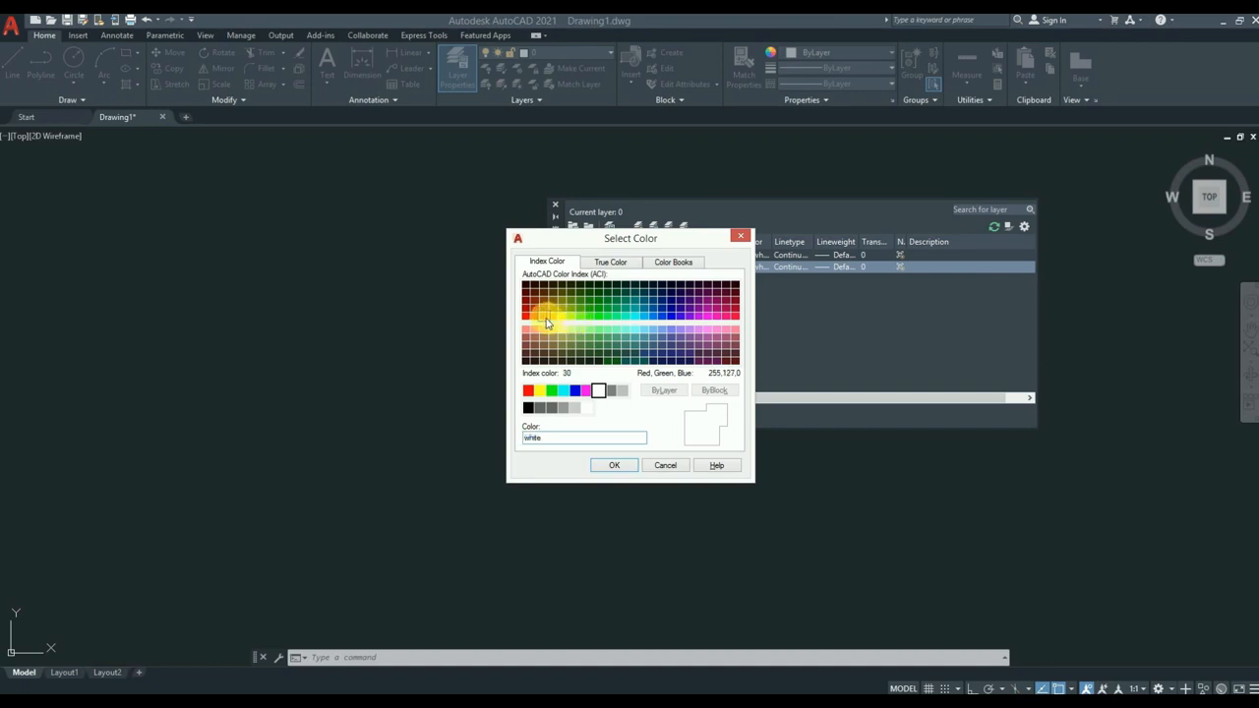
pyautogui.click(628, 468)
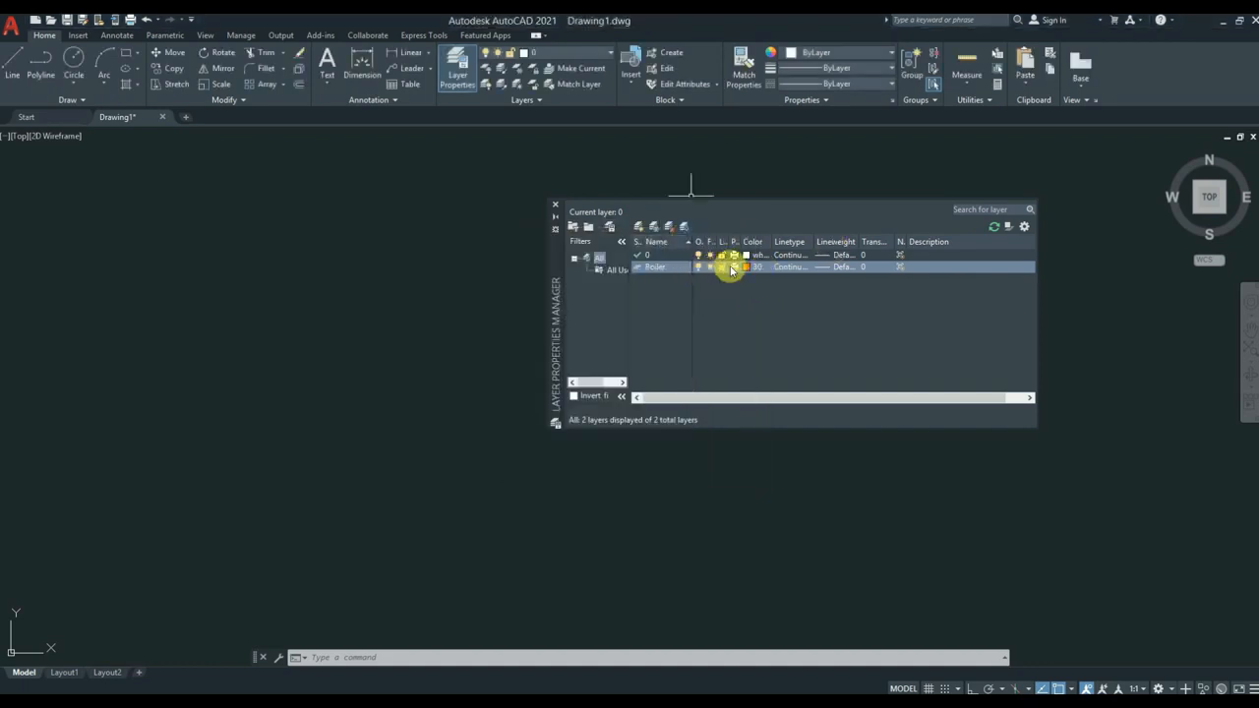
# Load the ACAD_ISO02W100 linetype into the drawing and assign Continuous as the Boiler layer's linetype.
pyautogui.click(797, 275)
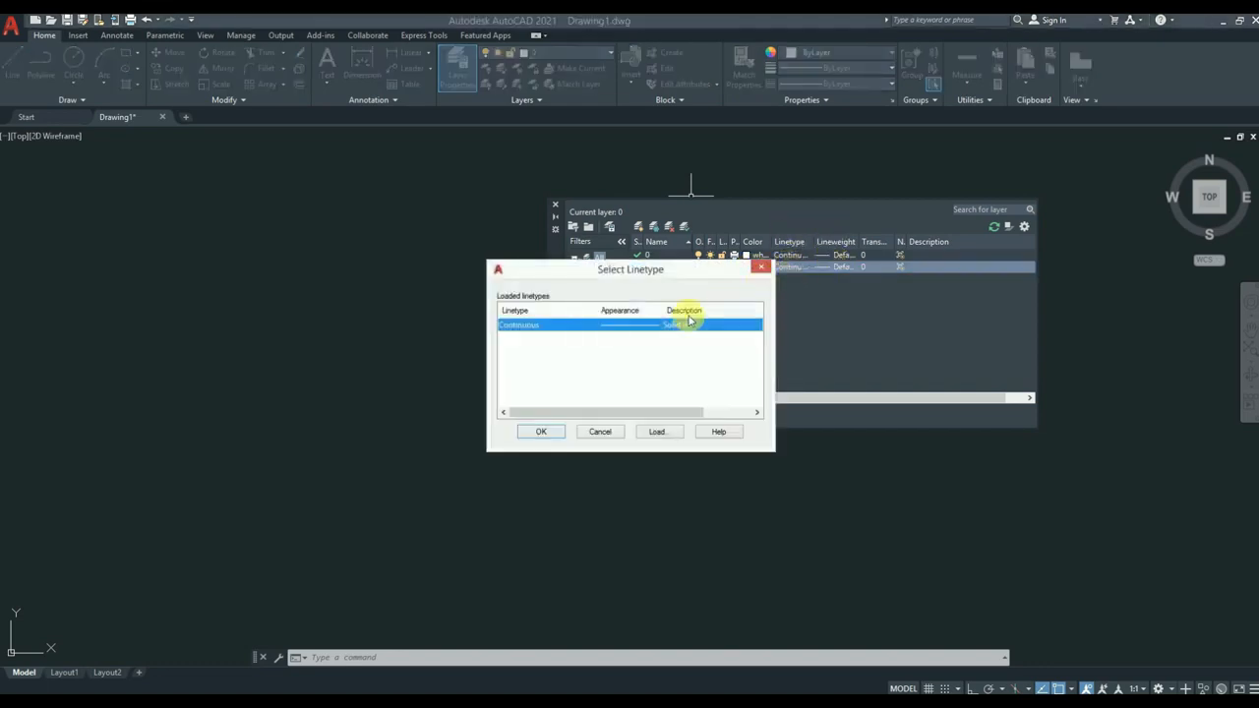
pyautogui.click(656, 431)
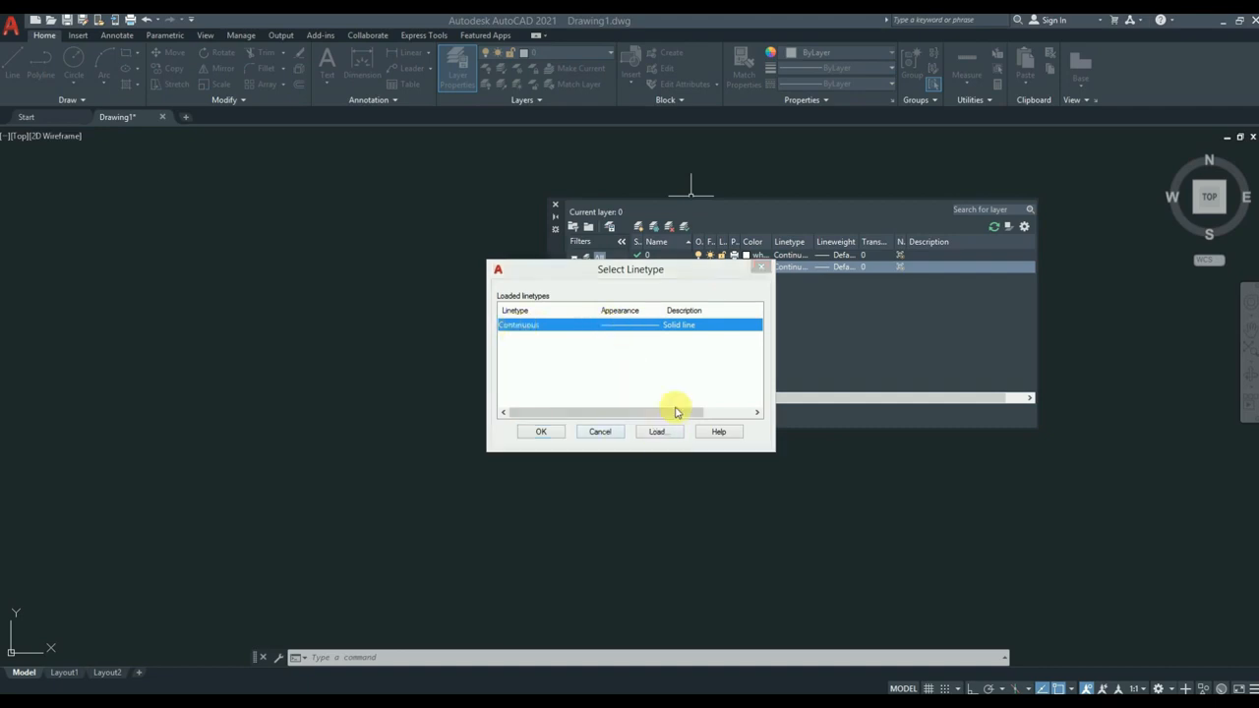
pyautogui.click(637, 335)
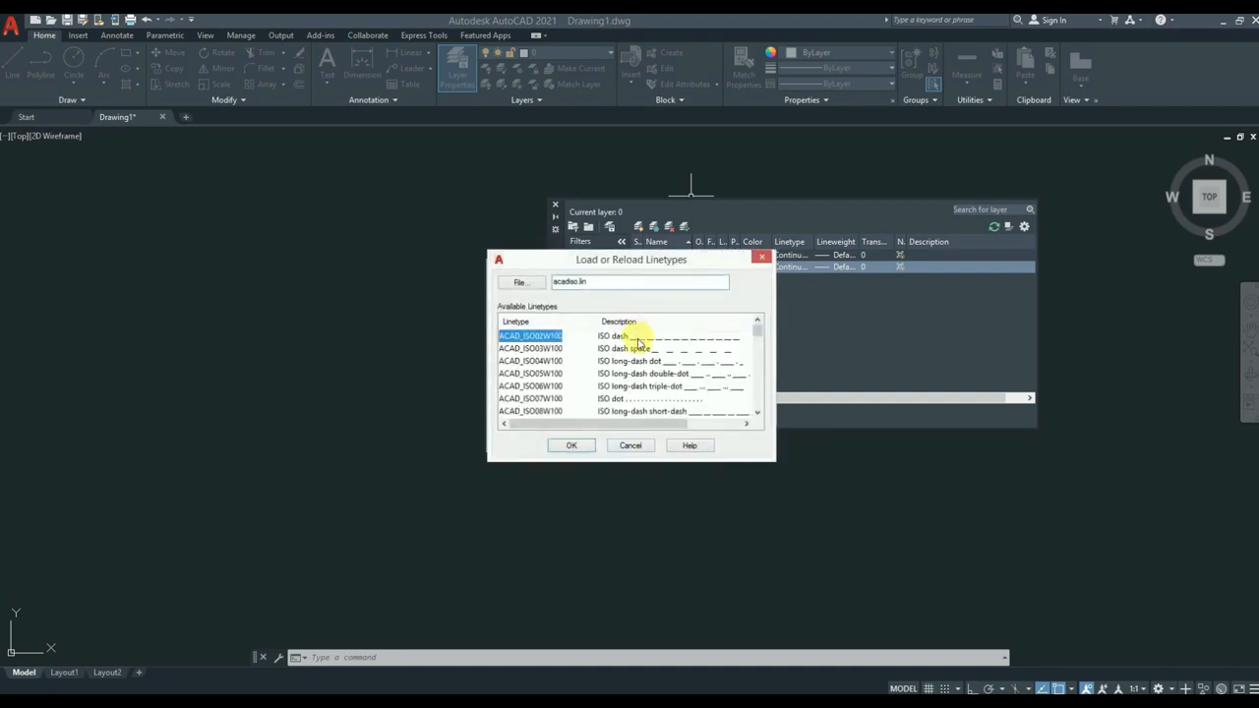
pyautogui.click(583, 449)
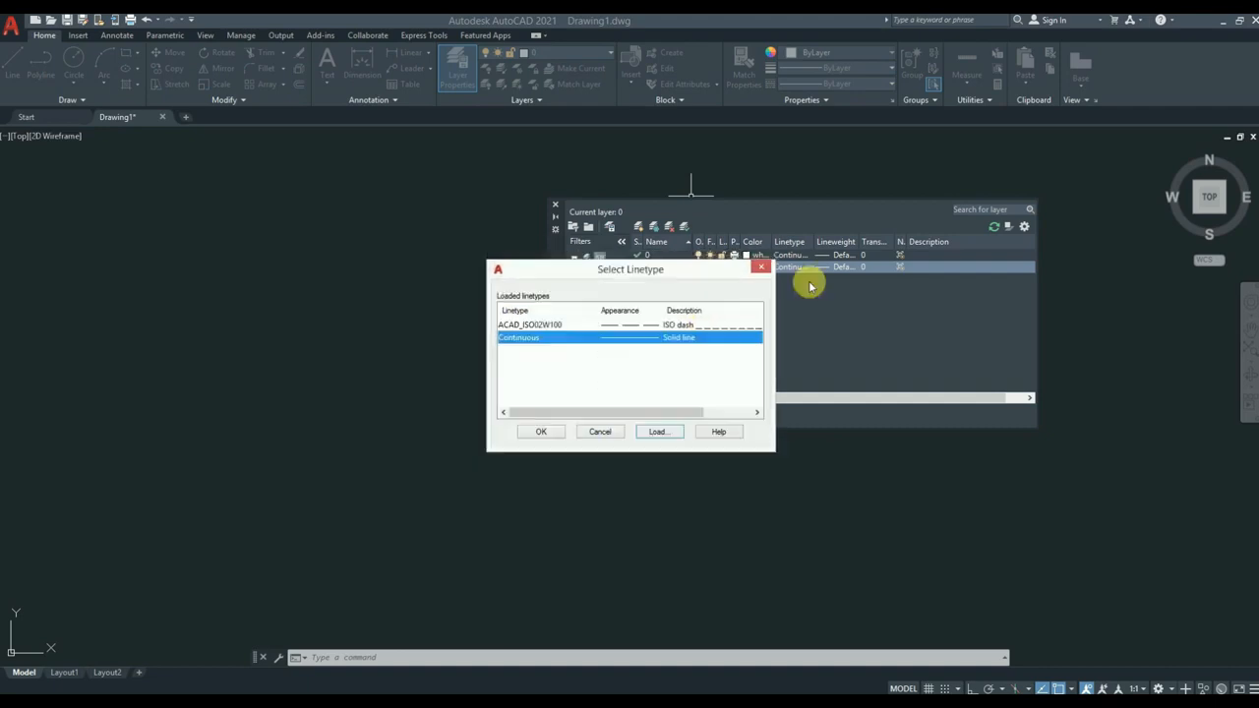
pyautogui.click(558, 432)
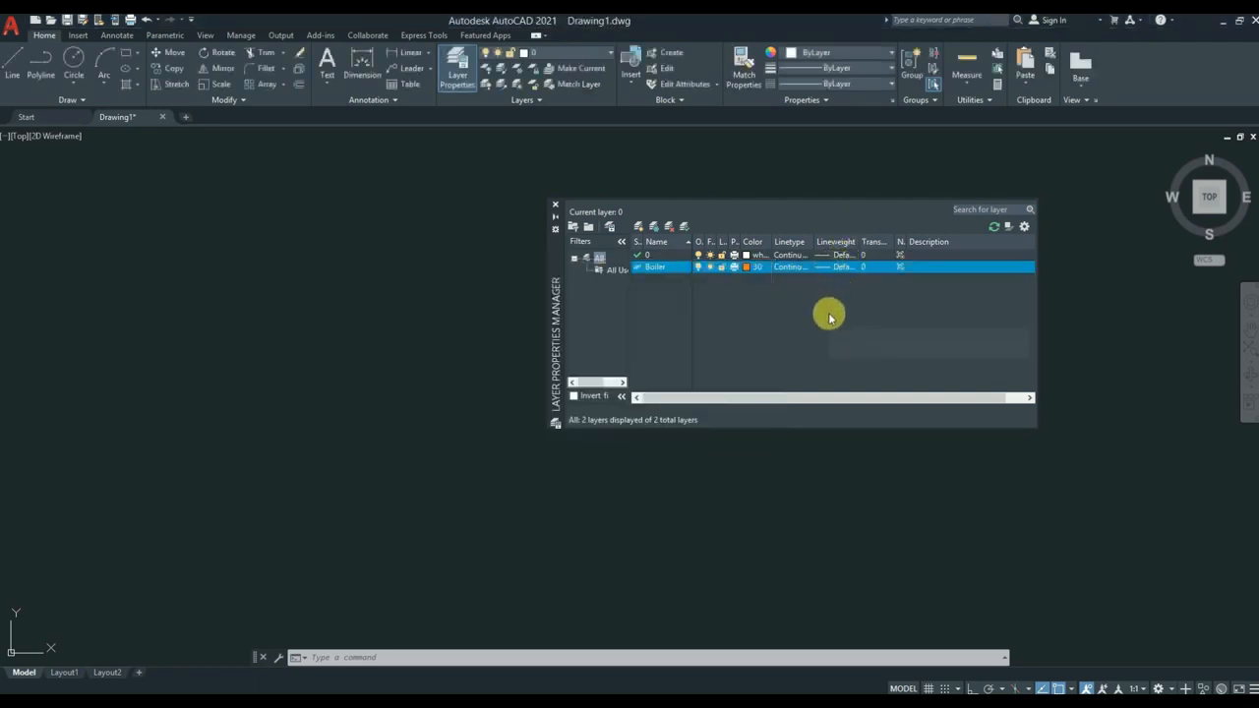
# Create a layer named Turbine and set its color to blue, index color 150.
pyautogui.click(639, 225)
pyautogui.write('T')
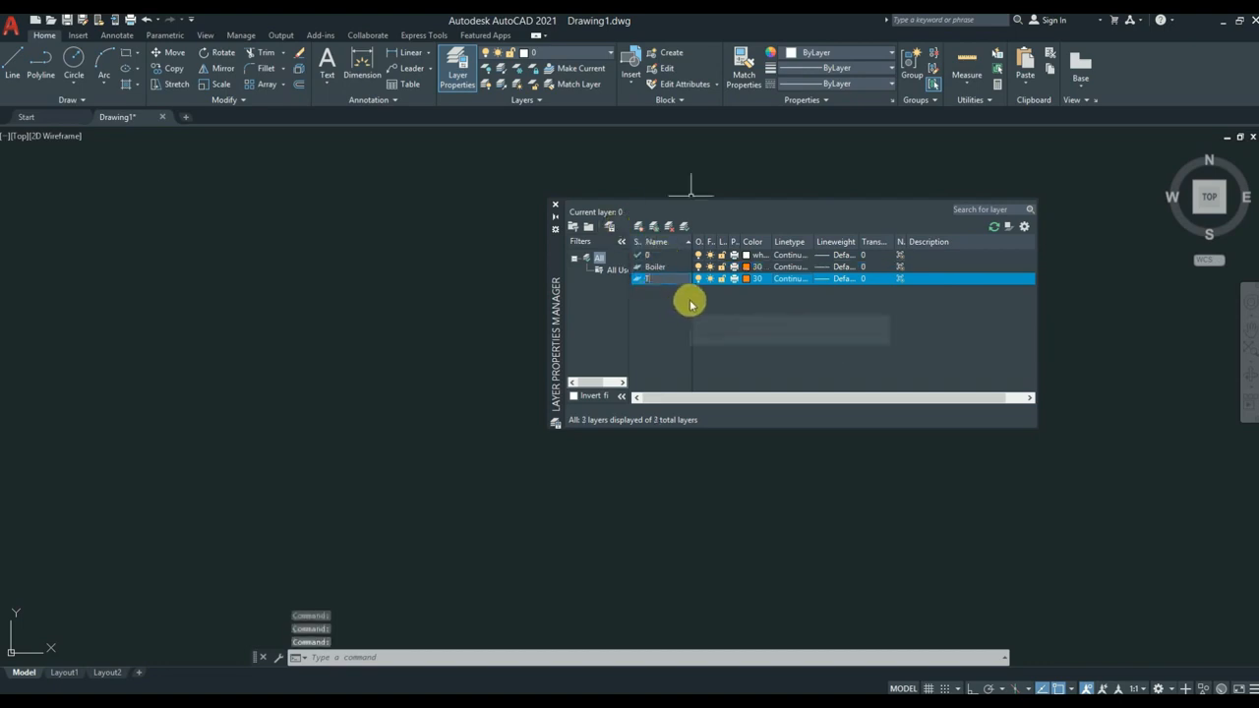
pyautogui.write('urbine')
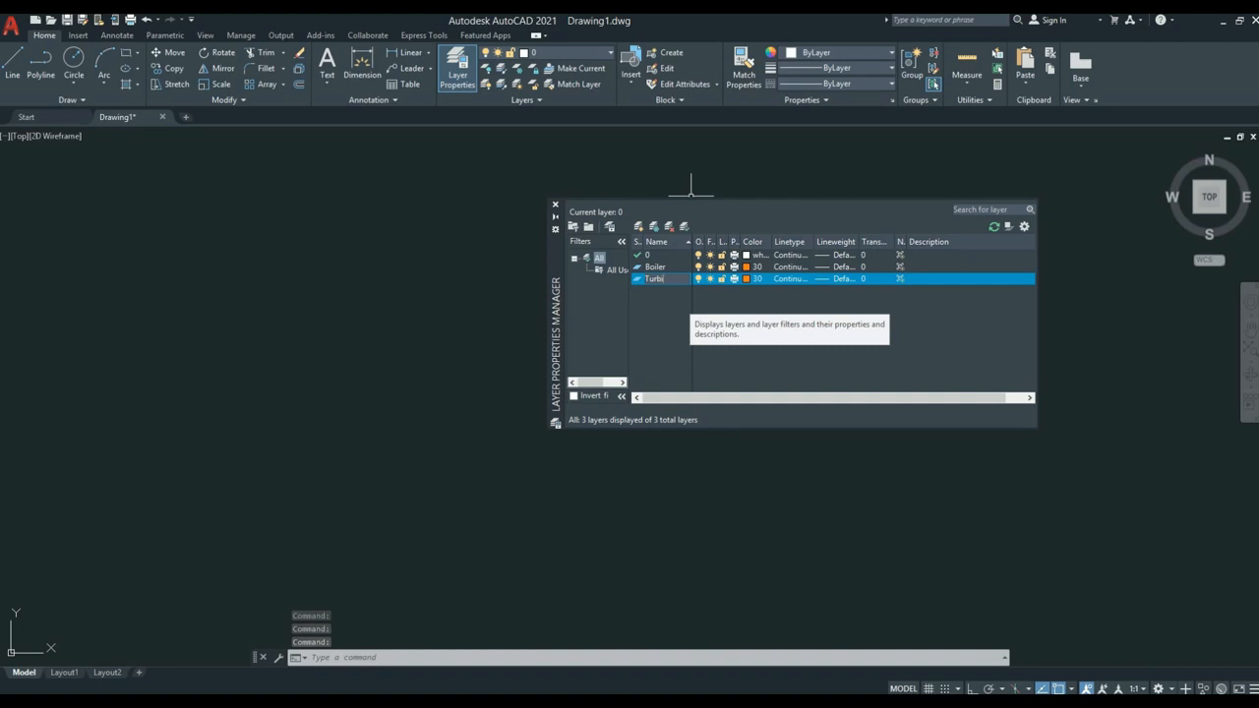
pyautogui.click(748, 283)
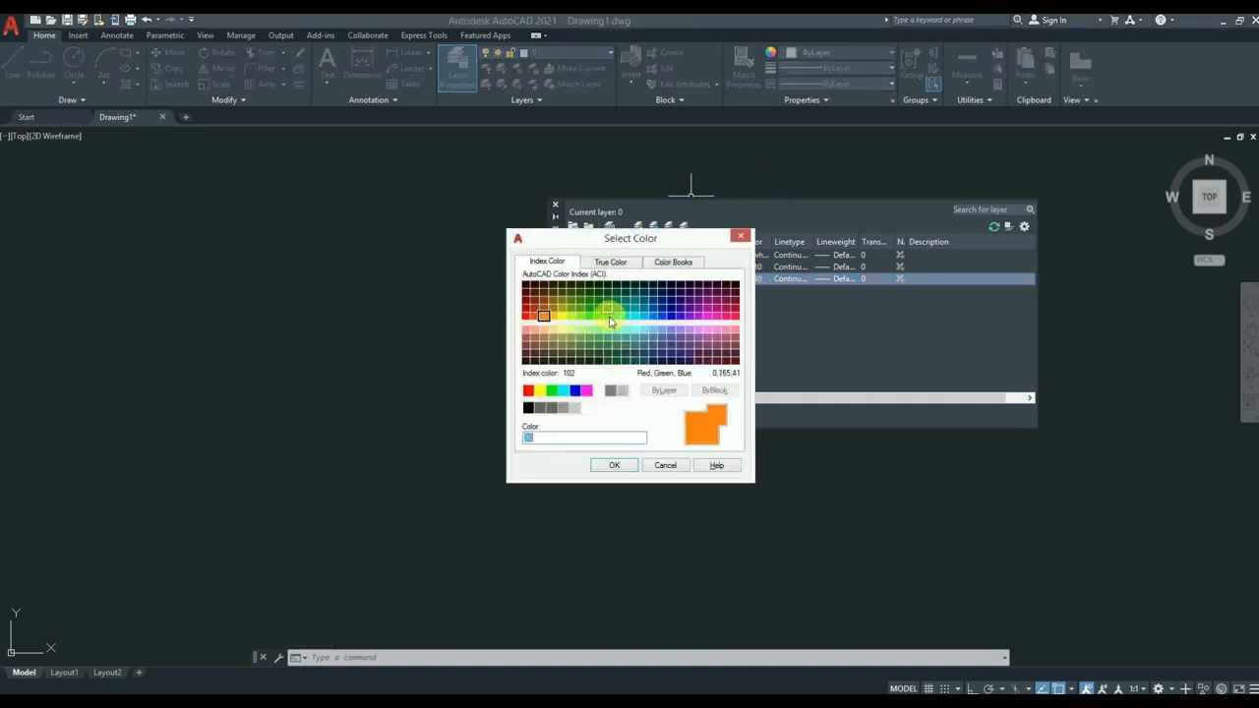
pyautogui.click(652, 315)
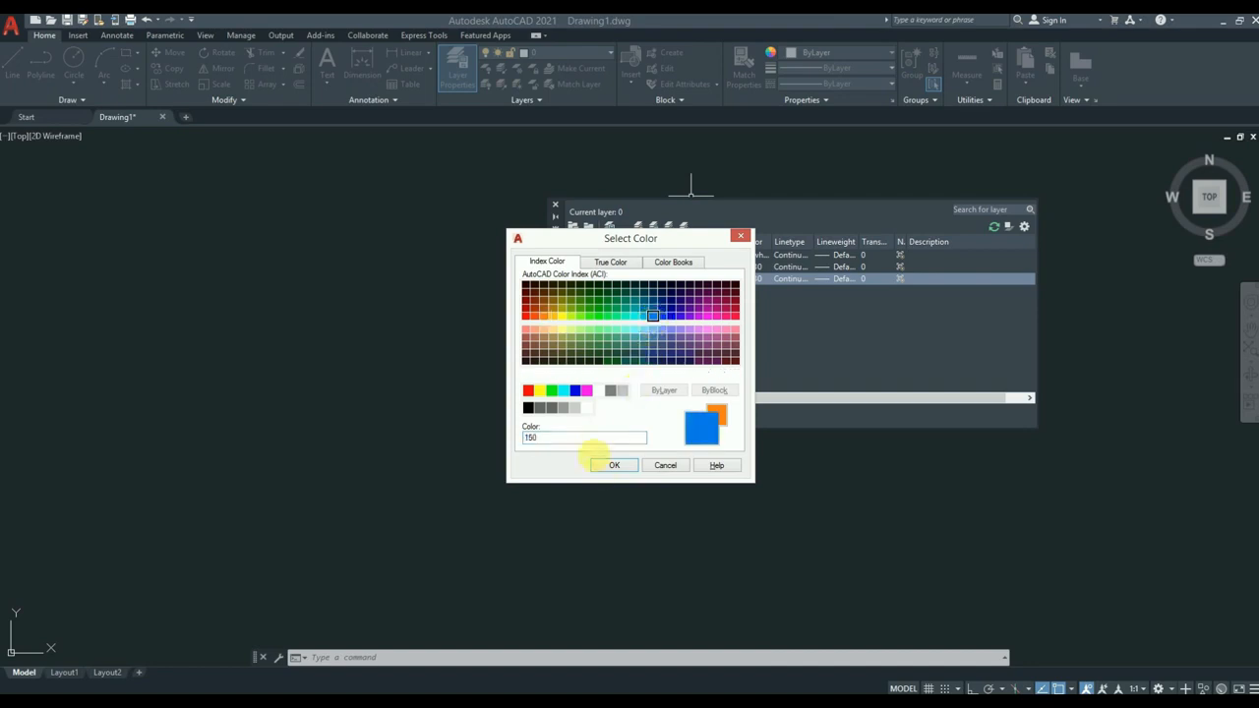
pyautogui.click(611, 464)
# Create a layer named HE and set its color to pink, index color 220.
pyautogui.click(640, 227)
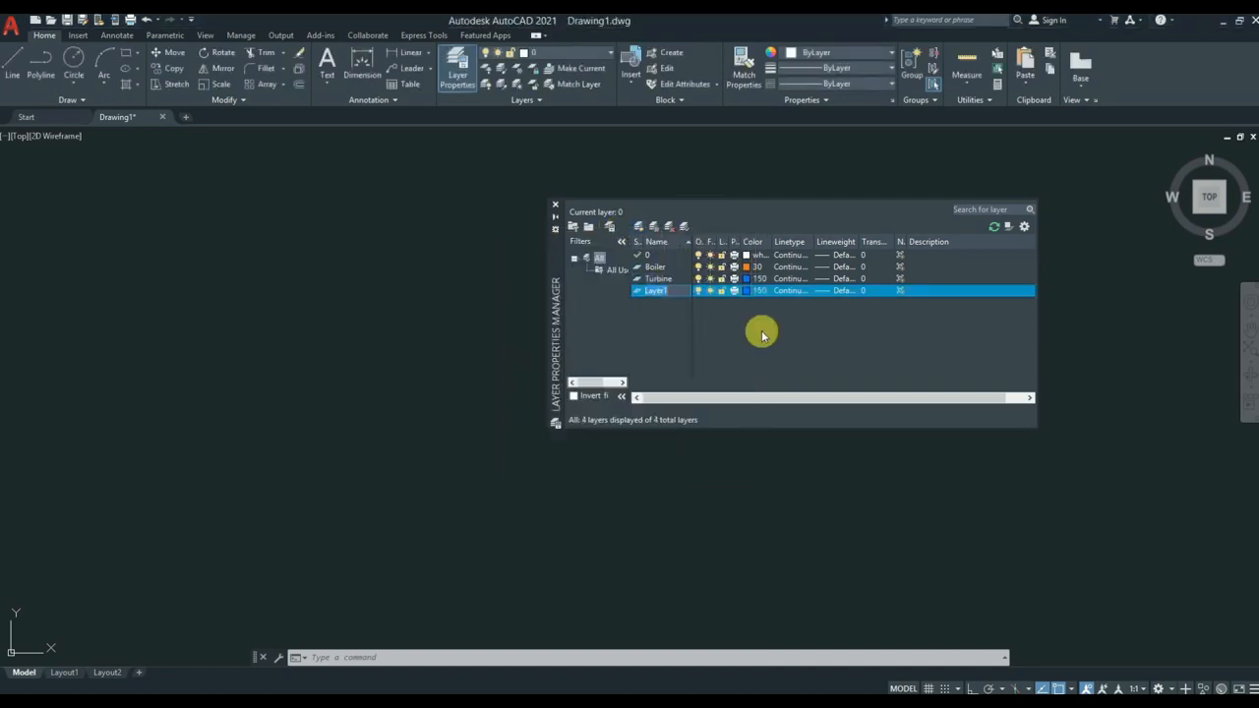
pyautogui.write('HE')
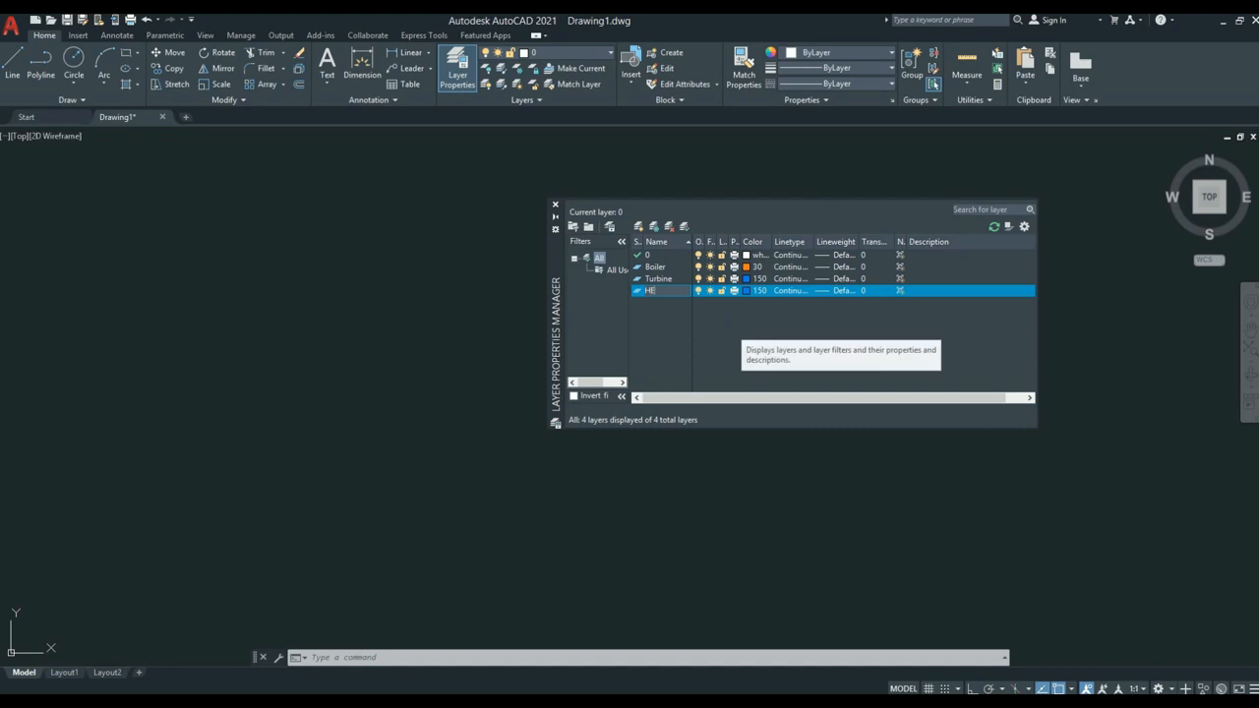
pyautogui.click(749, 290)
pyautogui.click(717, 314)
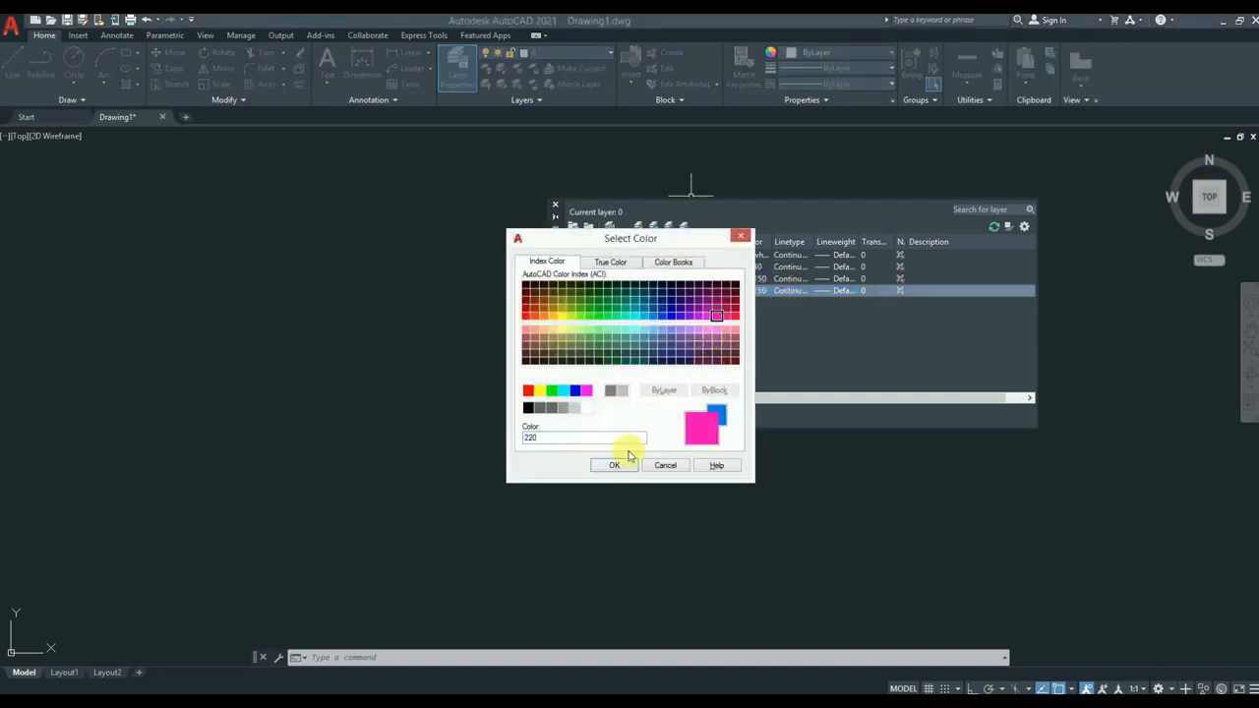
pyautogui.click(612, 464)
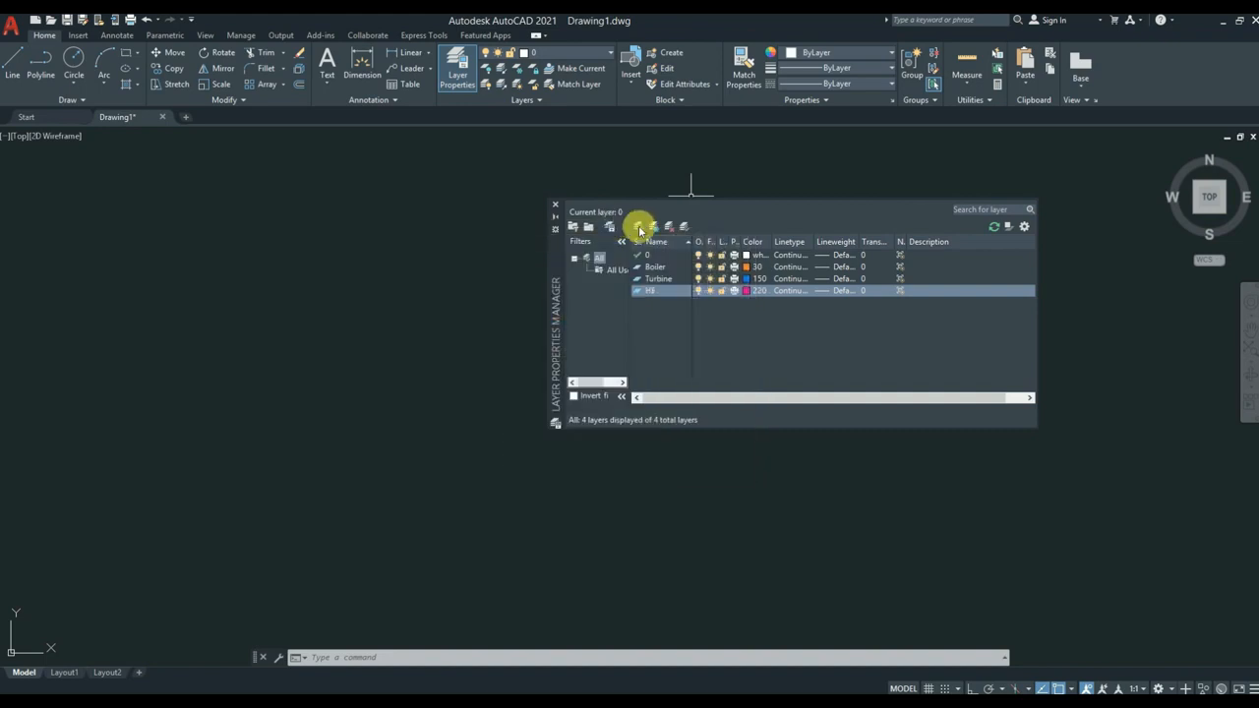
# Create a layer named Pump and set its color to yellow, index color 50.
pyautogui.click(639, 226)
pyautogui.write('Pump')
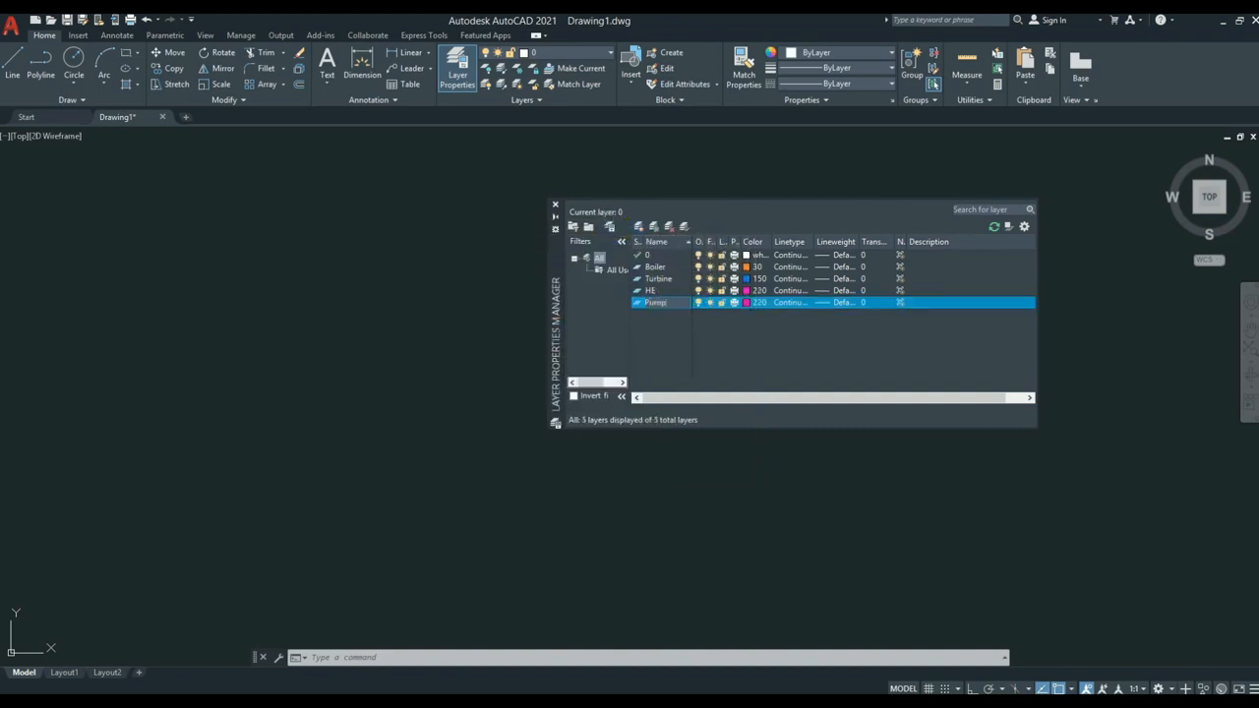
pyautogui.click(755, 301)
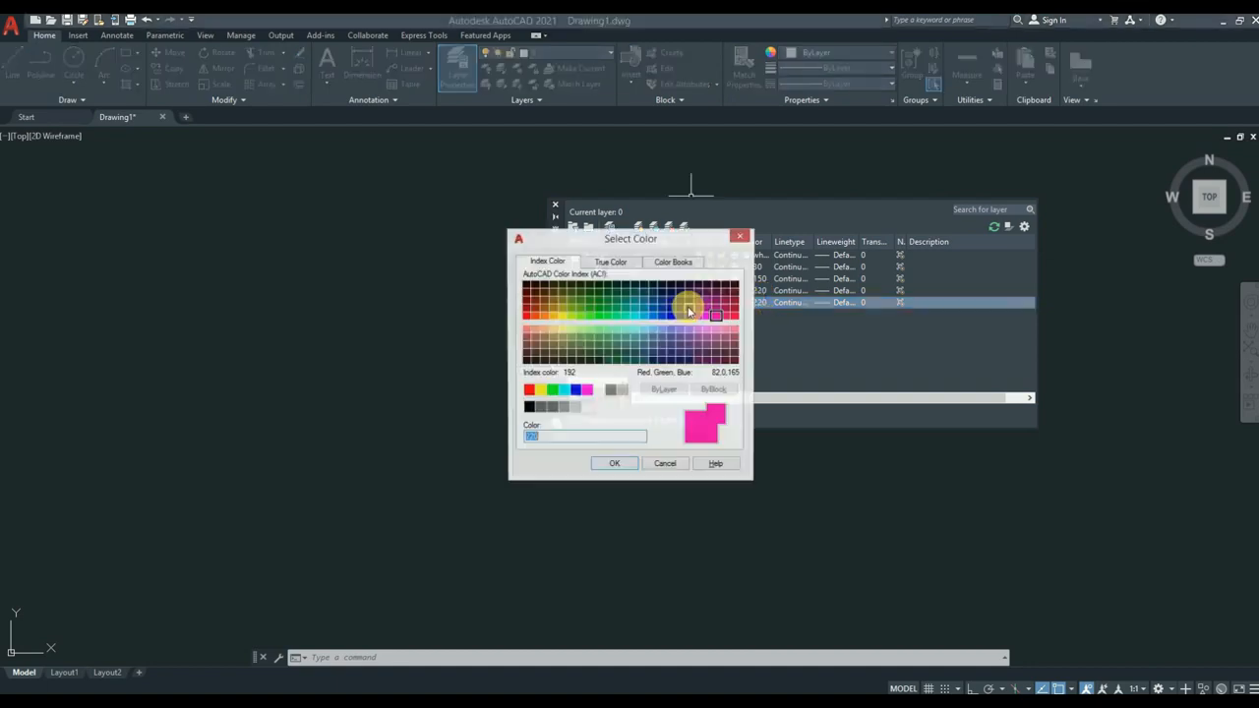
pyautogui.click(562, 316)
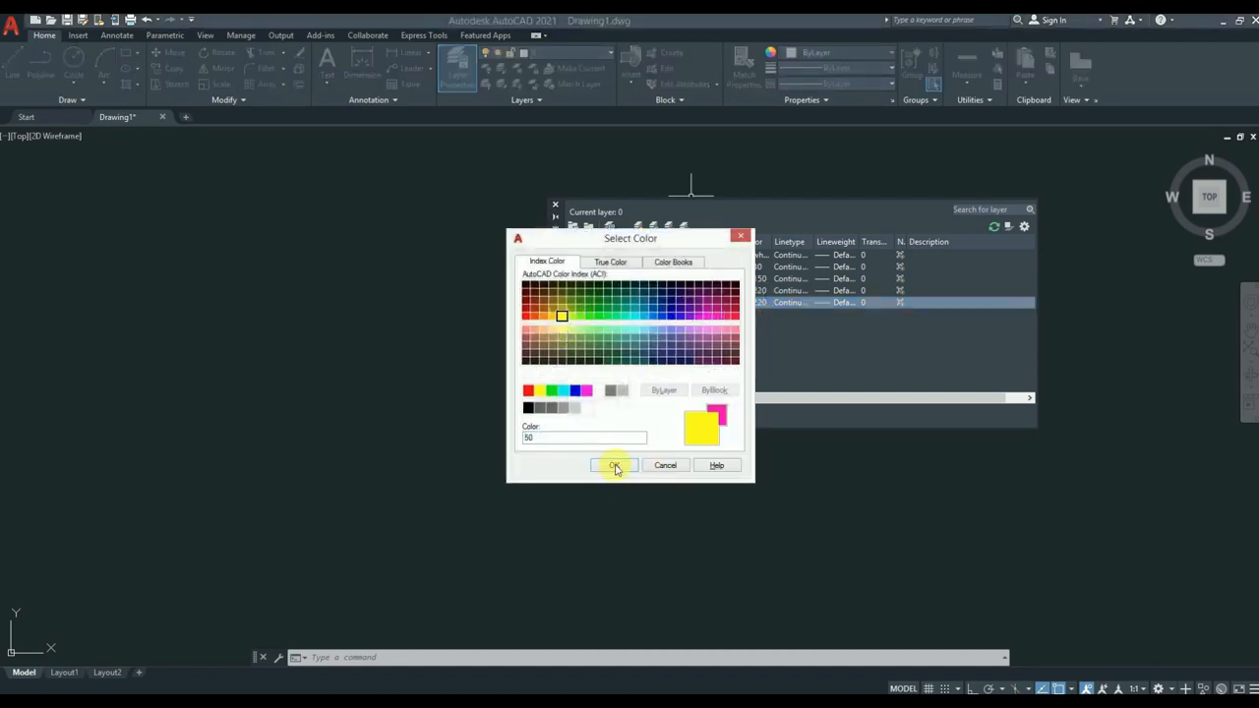
pyautogui.click(614, 468)
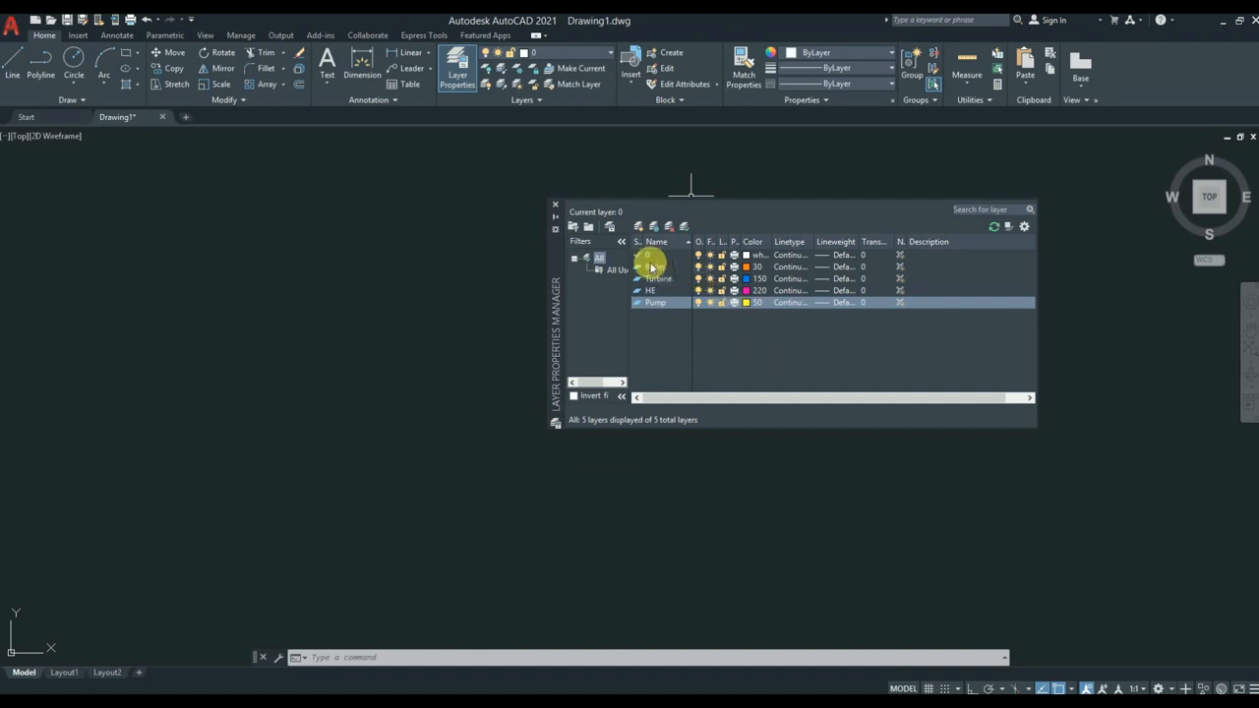
# Create a layer named HW and set its color to red, index color 10.
pyautogui.click(638, 225)
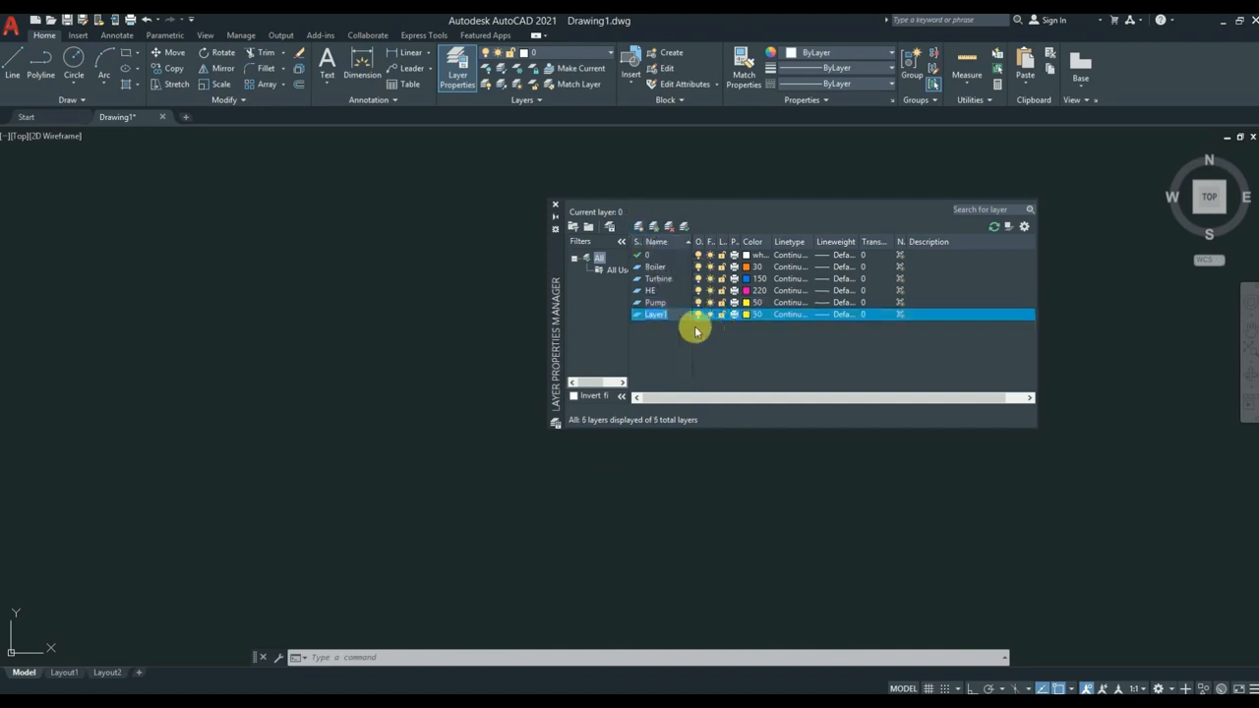
pyautogui.write('HW')
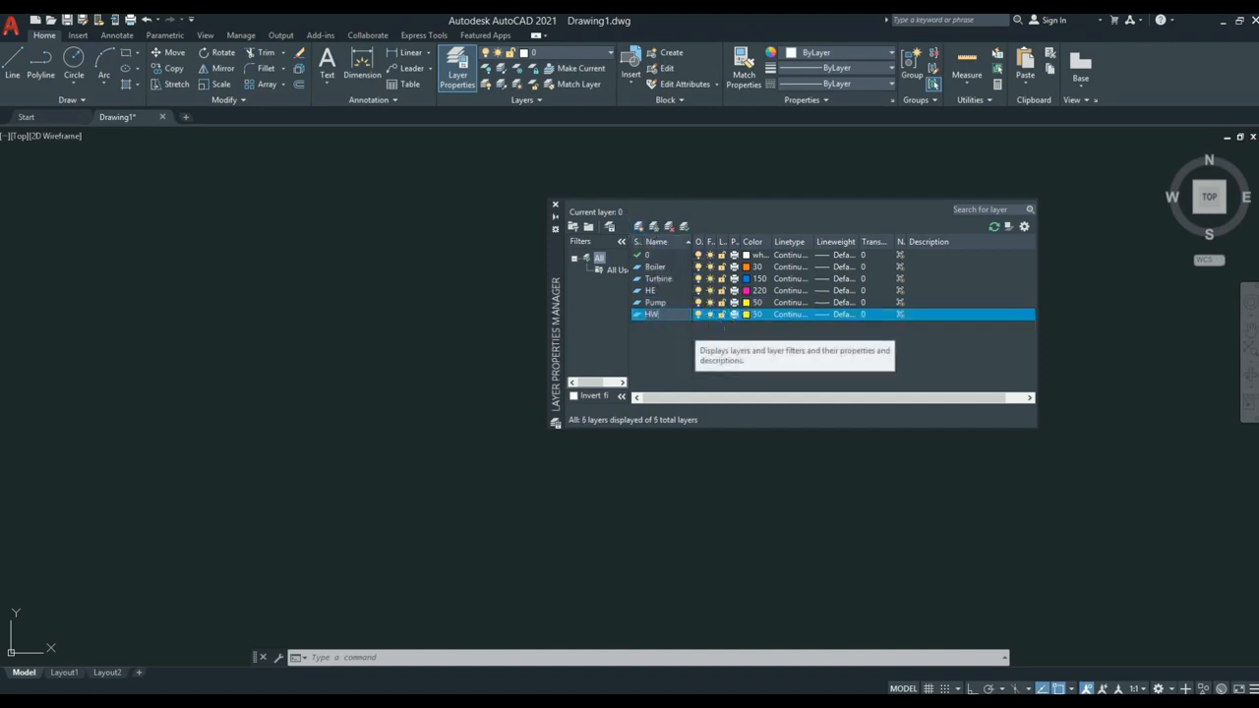
pyautogui.click(745, 314)
pyautogui.click(526, 315)
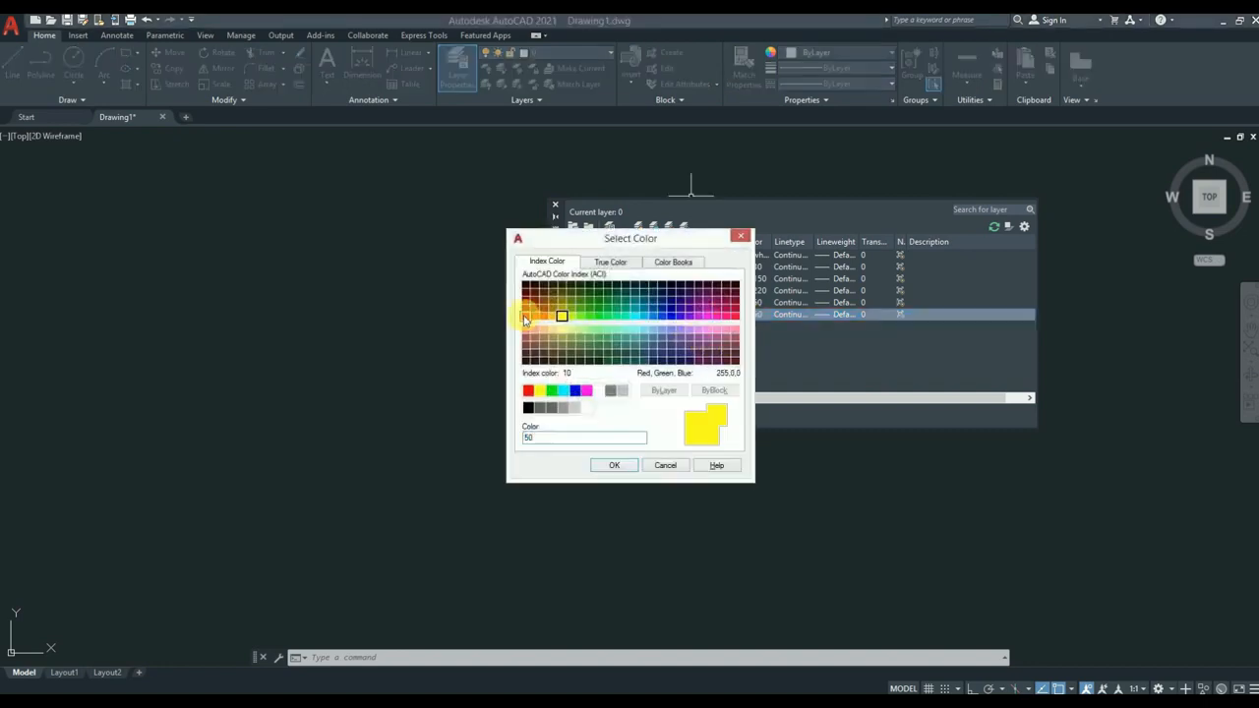
pyautogui.click(608, 466)
# Create a layer named MWS and set its color to green, index color 82.
pyautogui.click(638, 227)
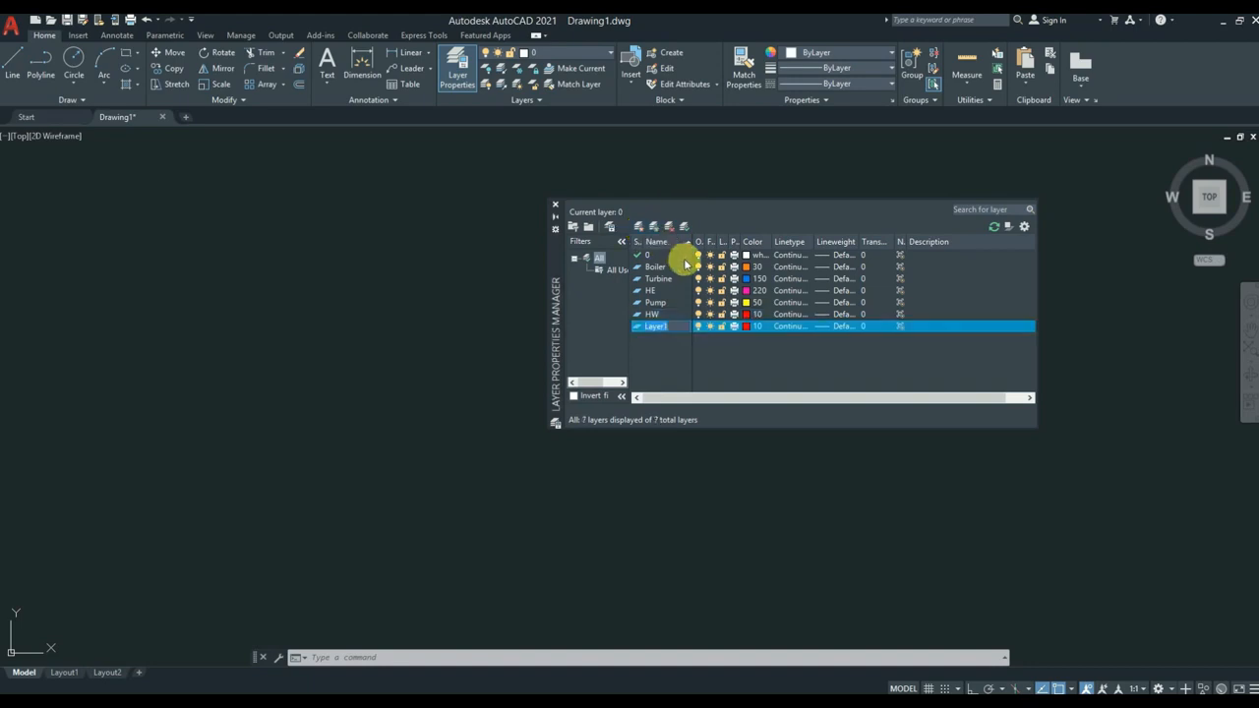
pyautogui.write('MWS')
pyautogui.click(748, 327)
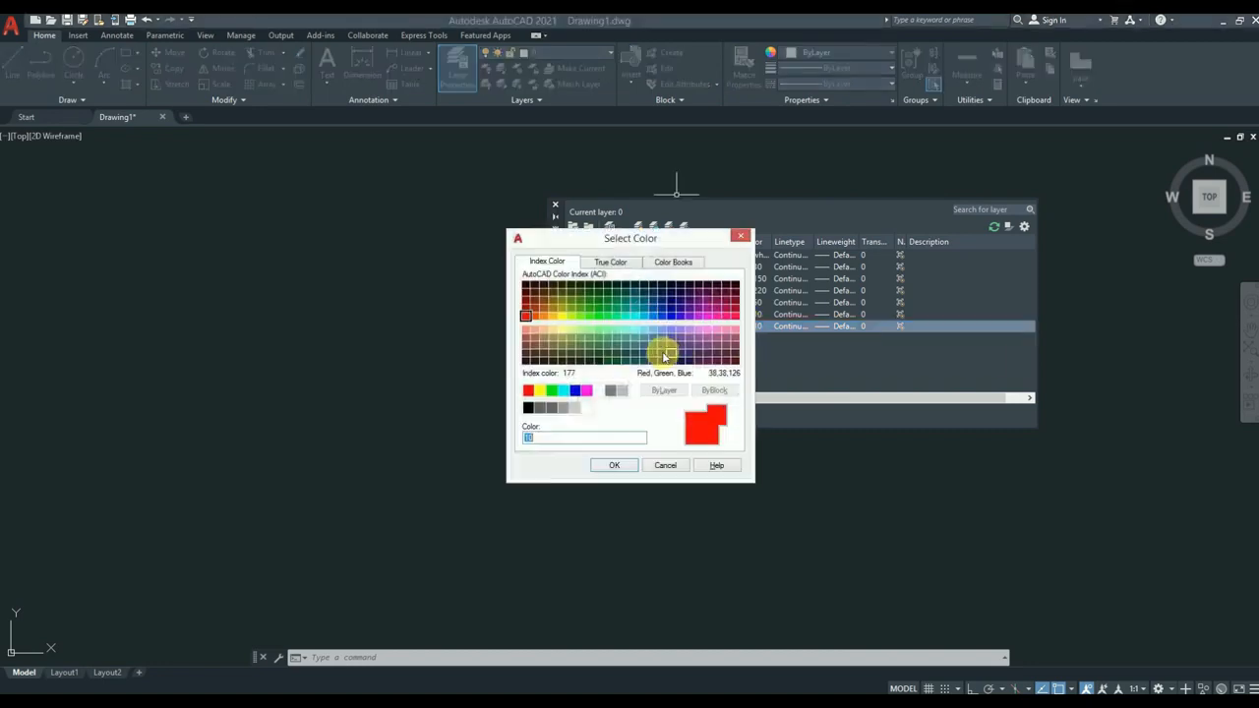
pyautogui.click(592, 317)
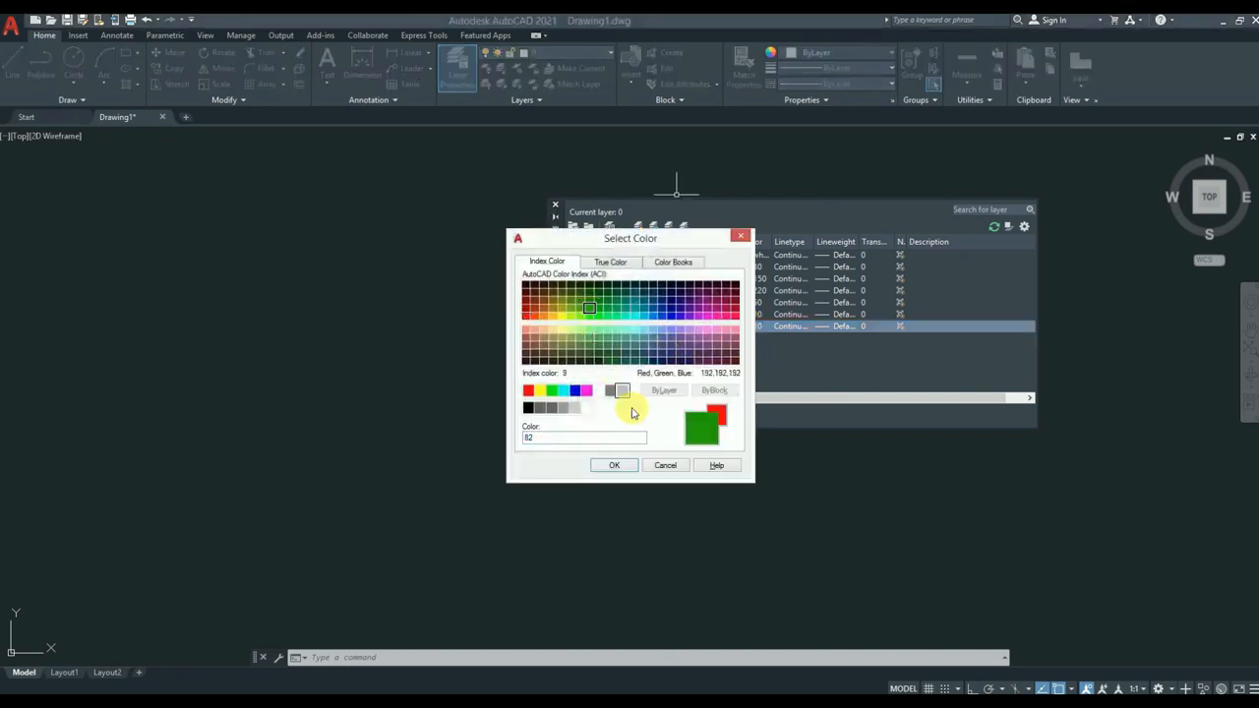
pyautogui.click(614, 464)
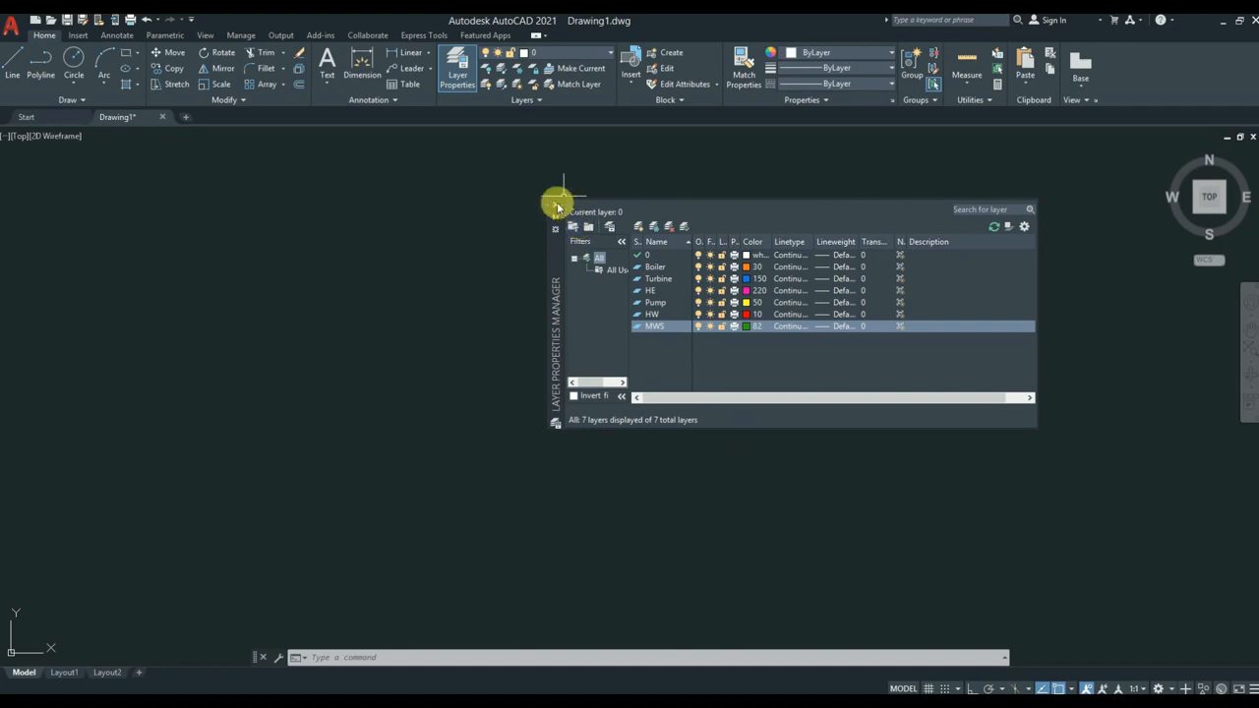
# Make the Boiler layer current and draw a wide boiler rectangle in the upper middle of the drawing.
pyautogui.click(555, 203)
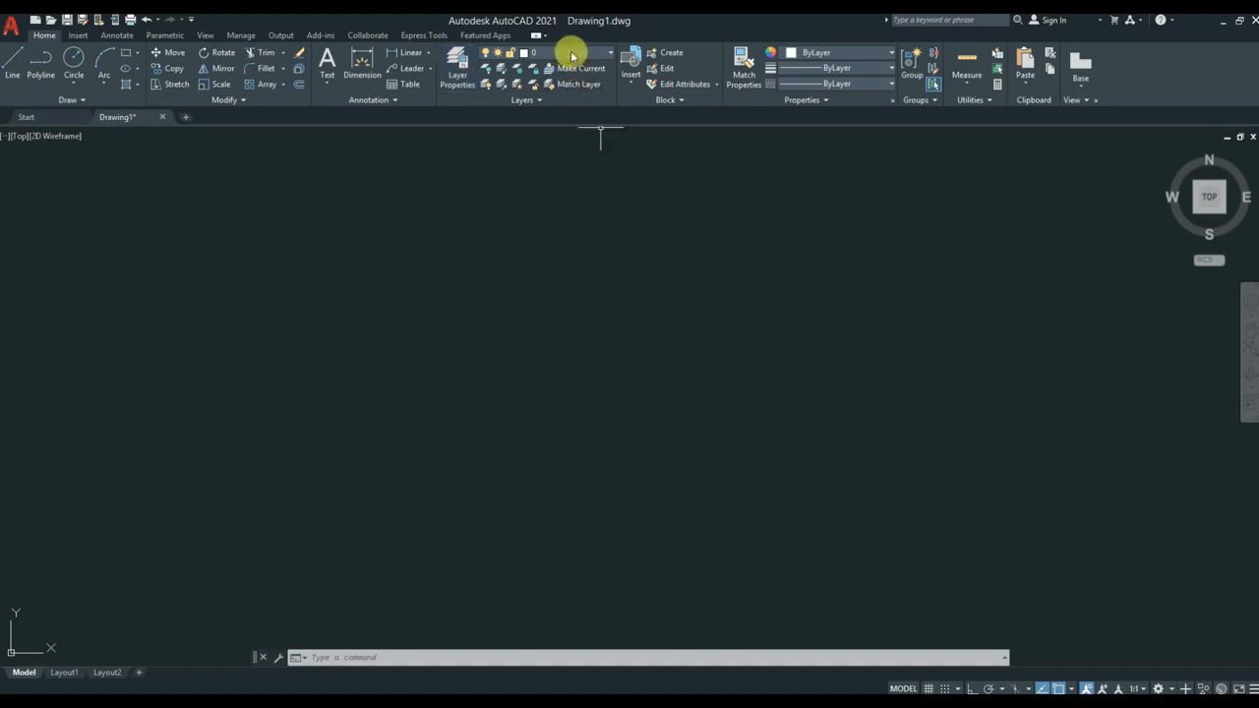
pyautogui.click(567, 56)
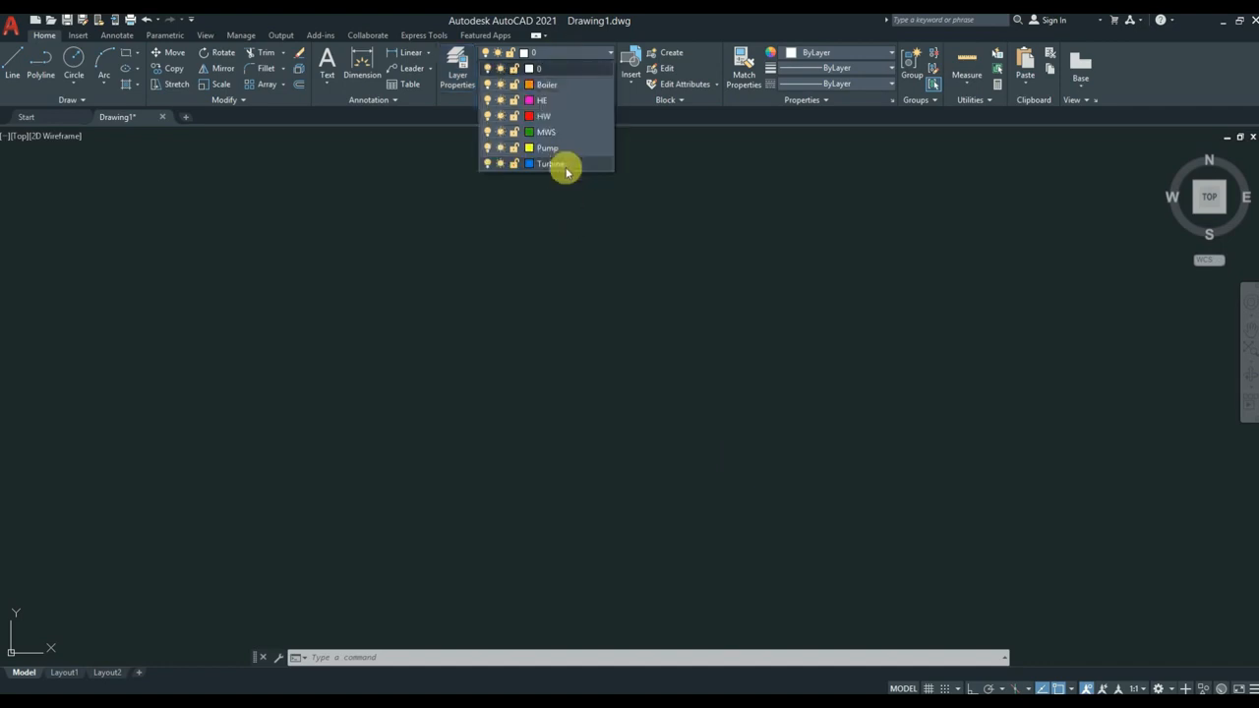
pyautogui.click(551, 84)
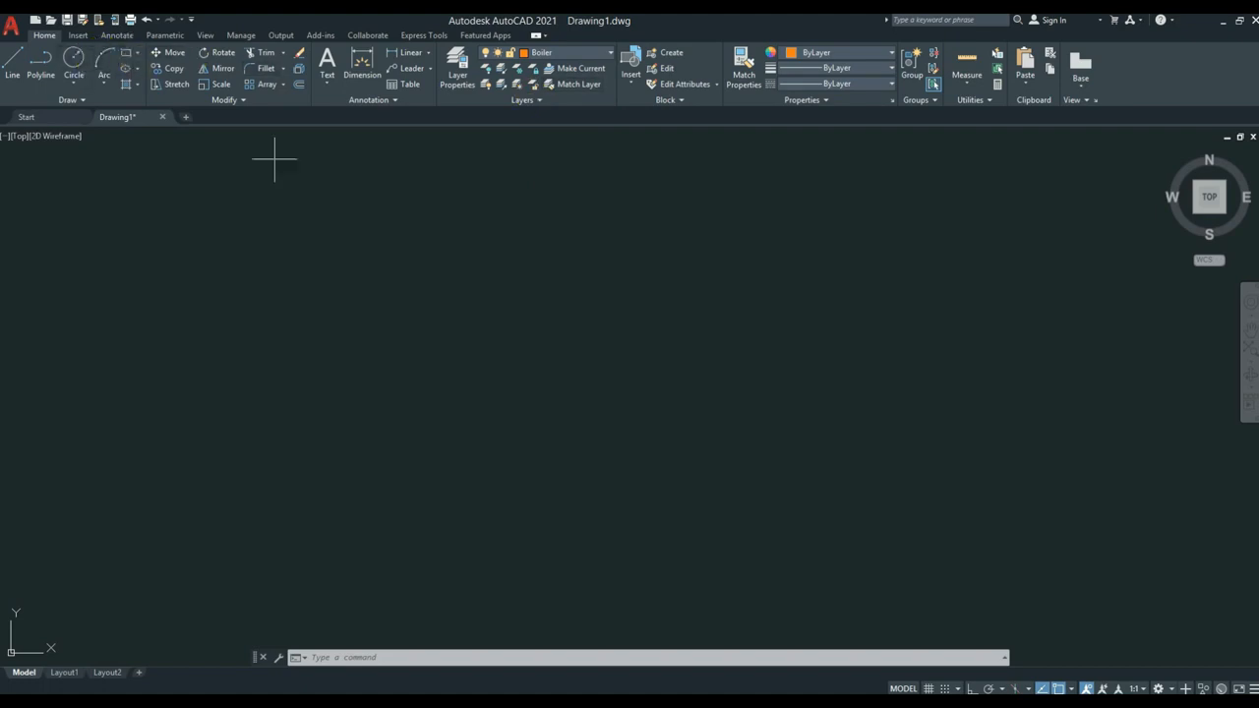
pyautogui.click(126, 52)
pyautogui.click(522, 262)
pyautogui.click(680, 311)
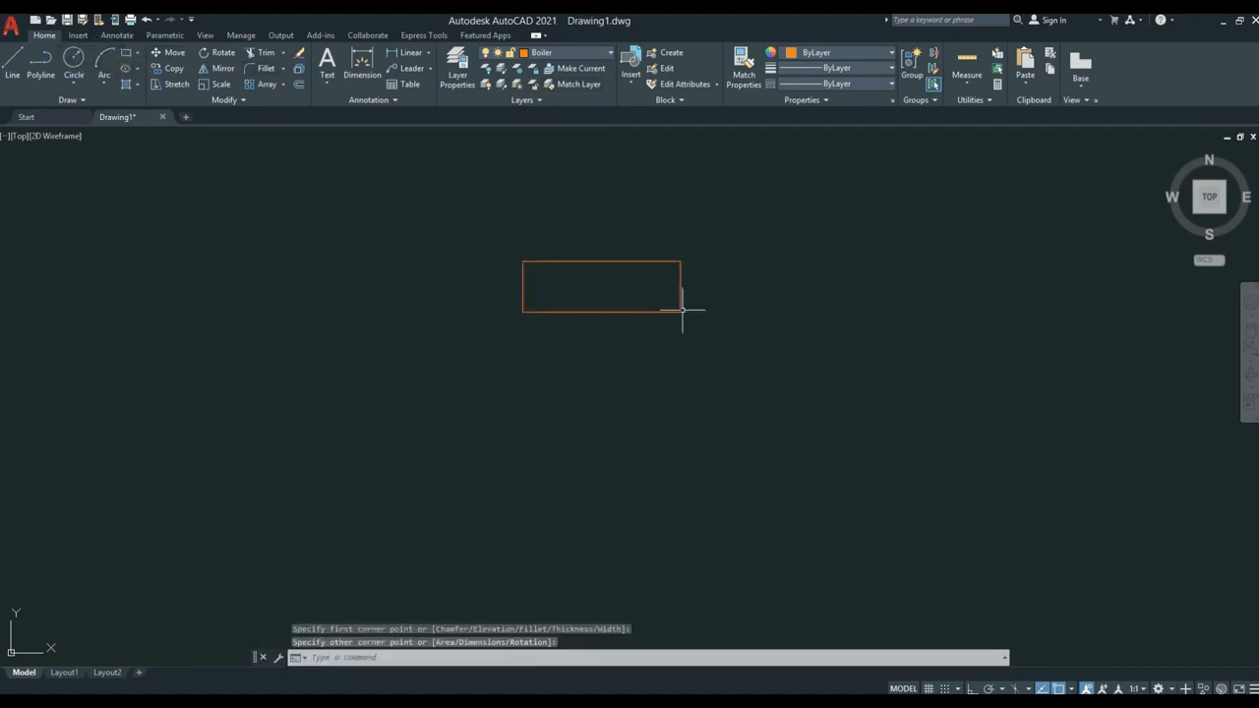
# On the Turbine layer, with Ortho on, draw a short vertical line below and to the right of the boiler rectangle.
pyautogui.click(575, 52)
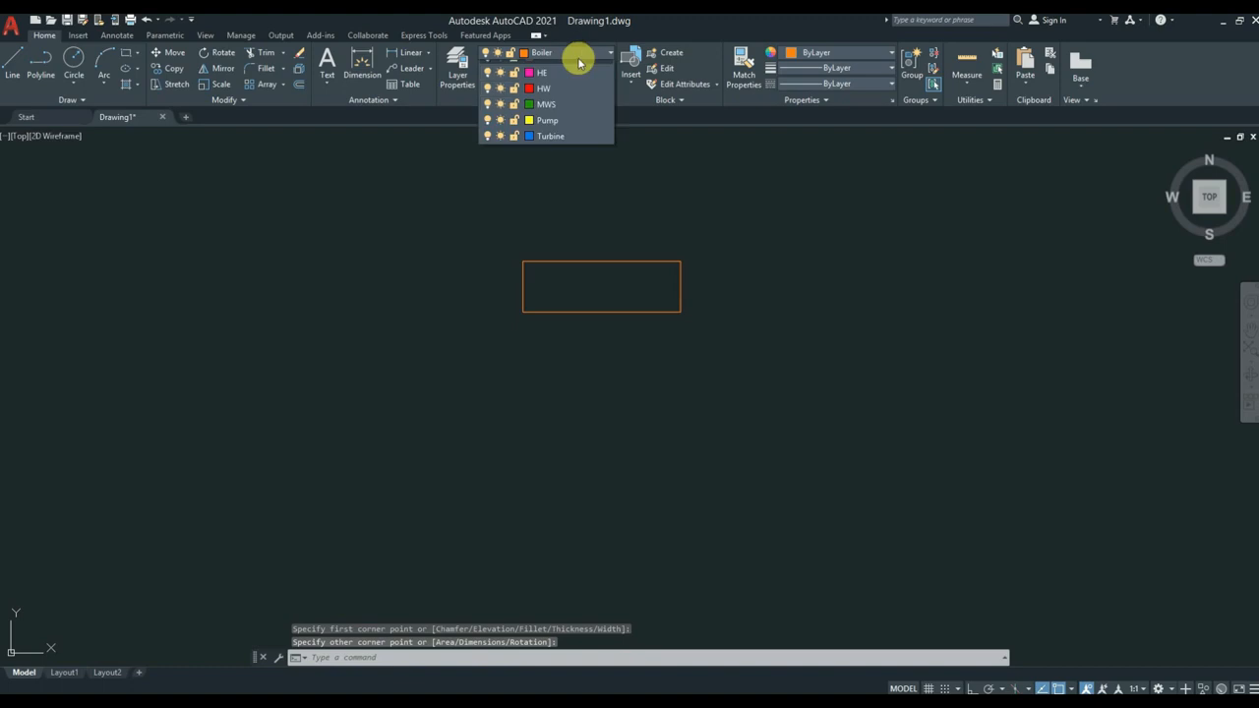
pyautogui.click(555, 164)
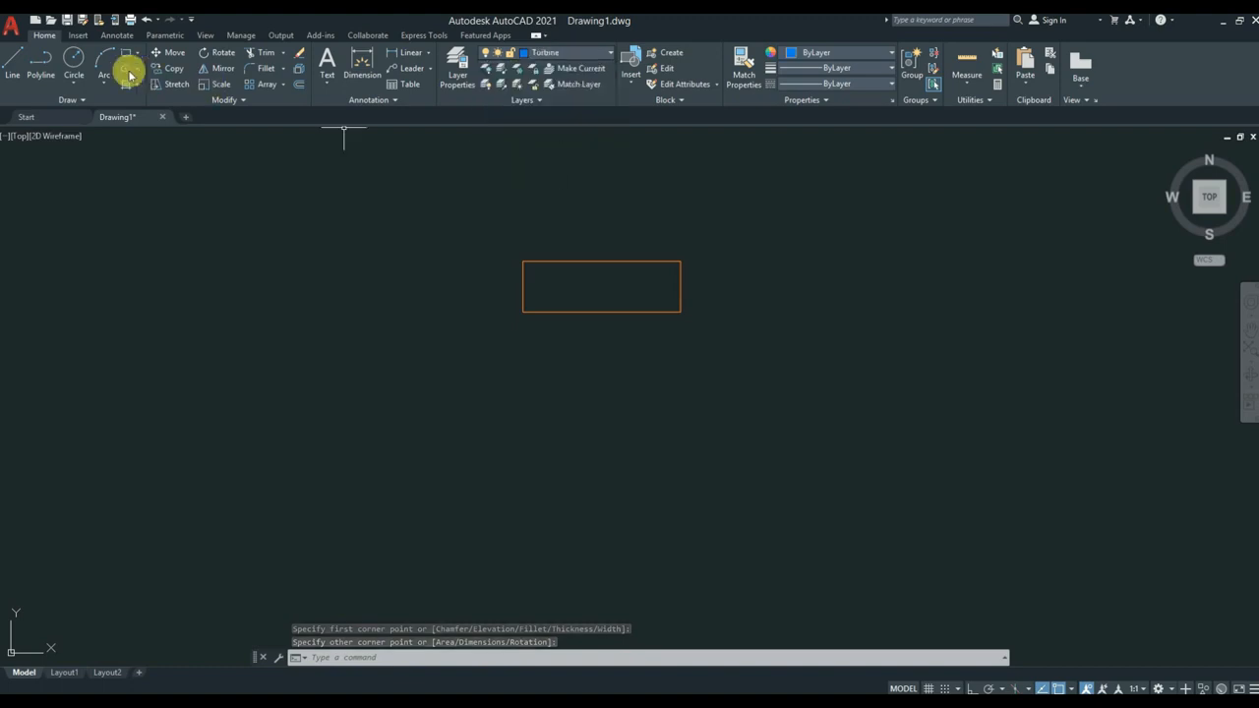
pyautogui.click(13, 57)
pyautogui.click(790, 391)
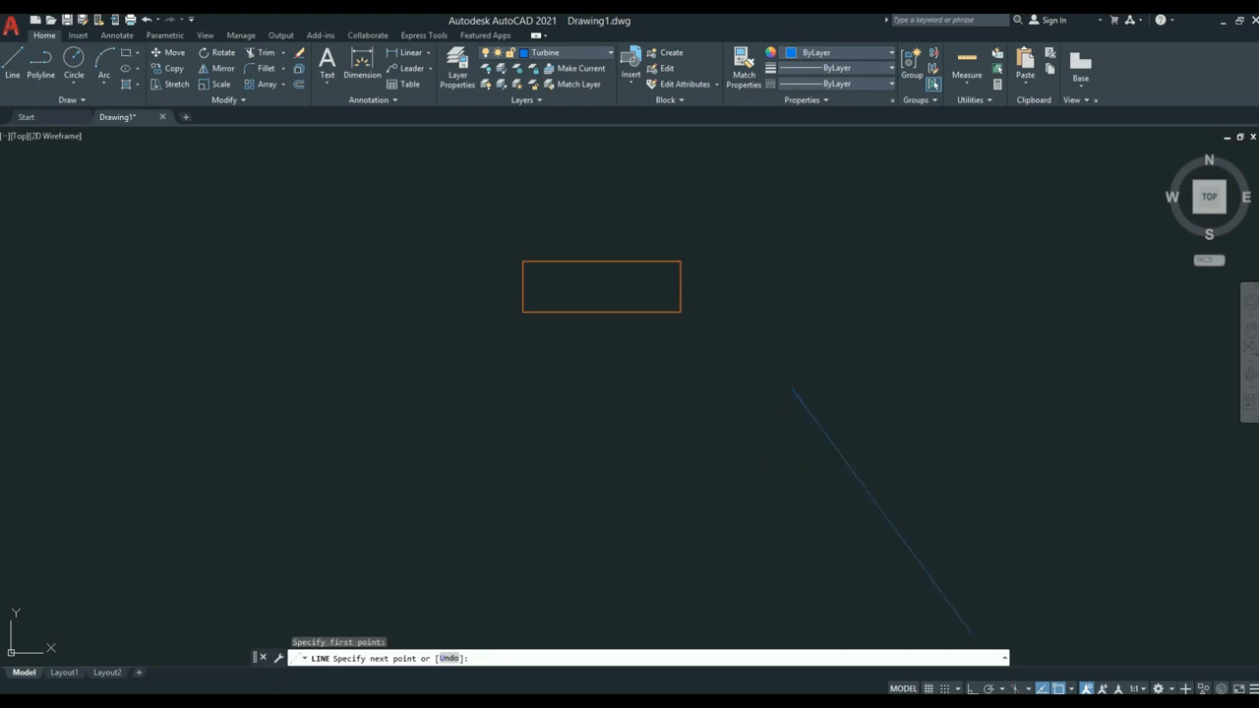
pyautogui.click(972, 689)
pyautogui.click(791, 437)
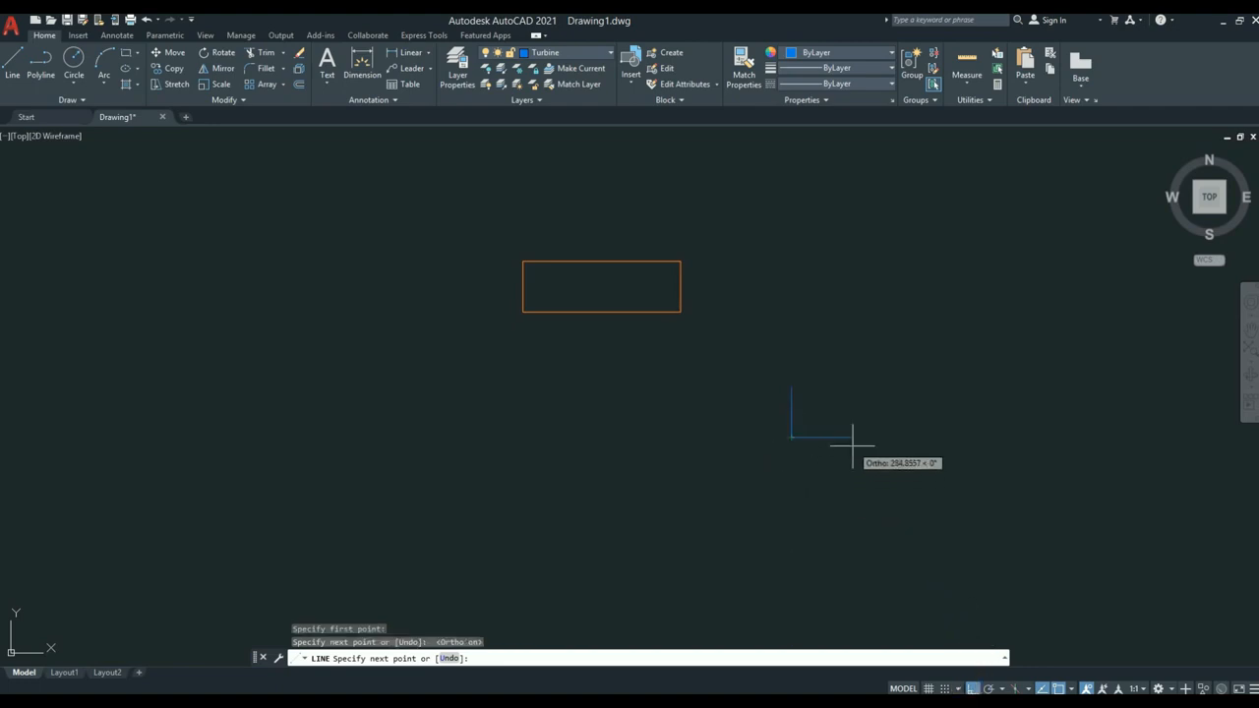
pyautogui.press('Return')
# Draw a longer vertical line right of the short one and join their ends with sloping lines to complete the turbine trapezoid.
pyautogui.press('Return')
pyautogui.click(852, 358)
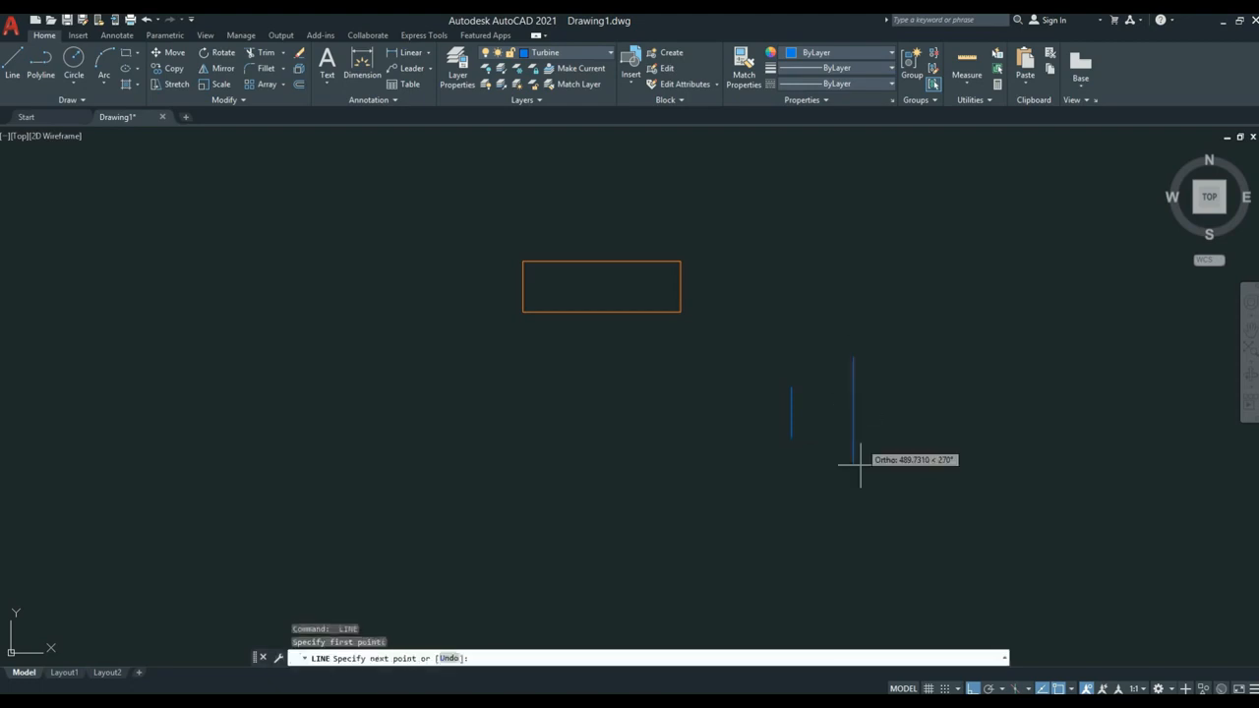
pyautogui.click(852, 483)
pyautogui.click(791, 437)
pyautogui.press('Return')
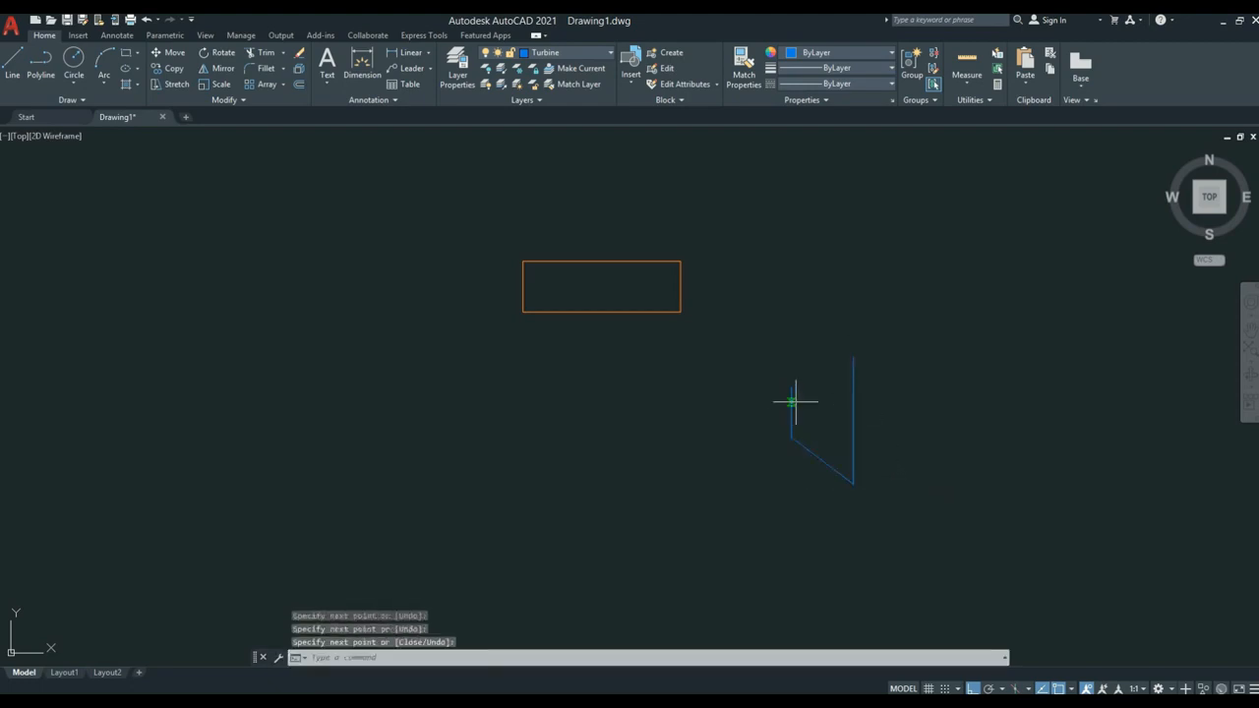
pyautogui.press('Return')
pyautogui.click(791, 387)
pyautogui.click(853, 358)
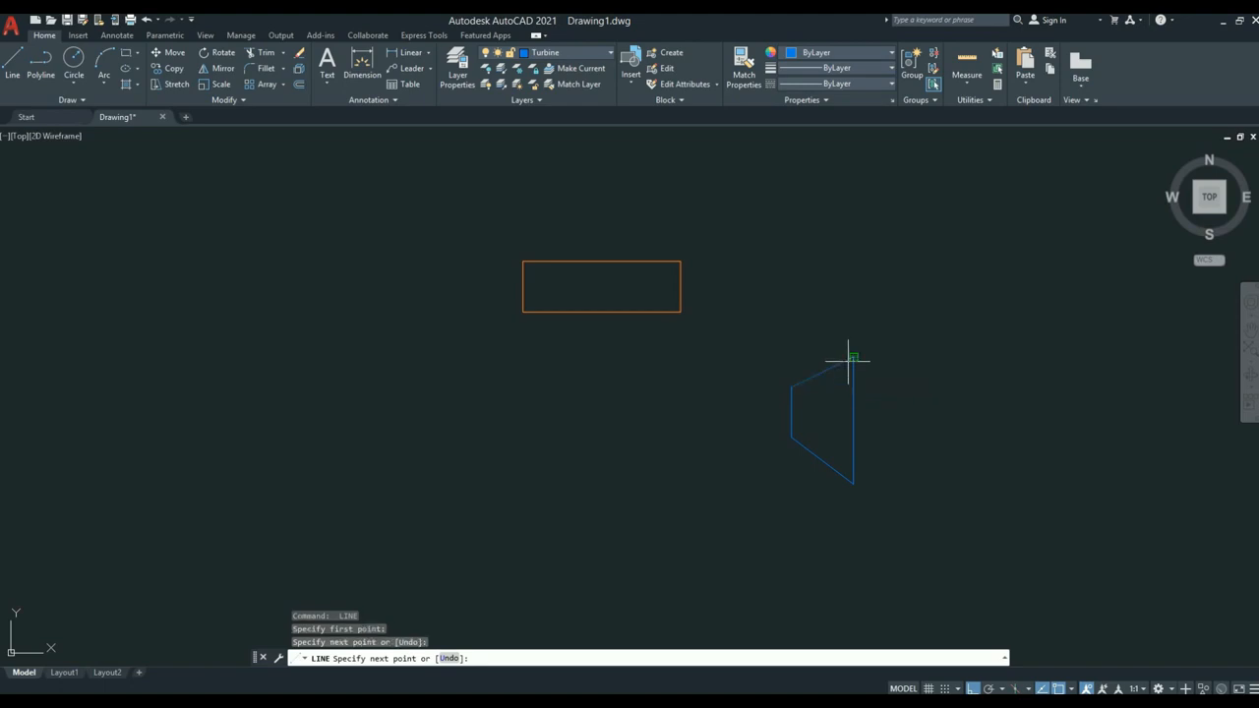
pyautogui.press('Return')
# Make the HE layer current and draw a wide heat exchanger rectangle below the boiler in the lower middle of the drawing.
pyautogui.click(575, 51)
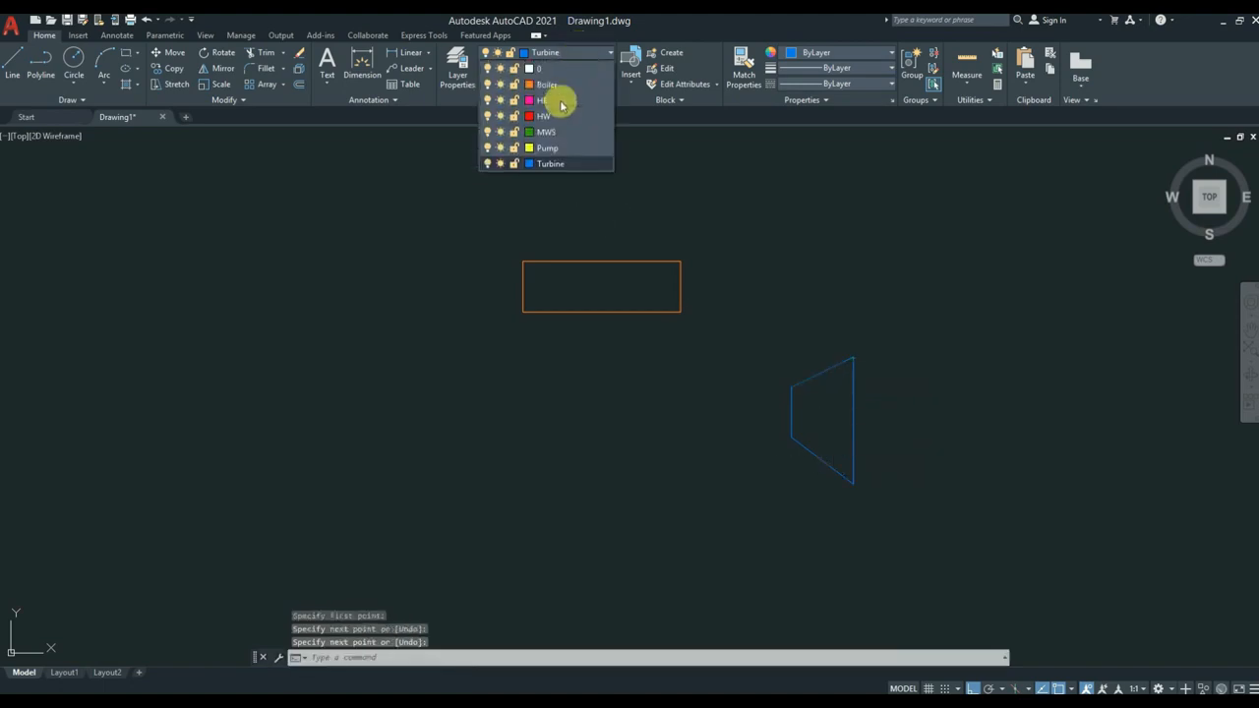
pyautogui.click(549, 100)
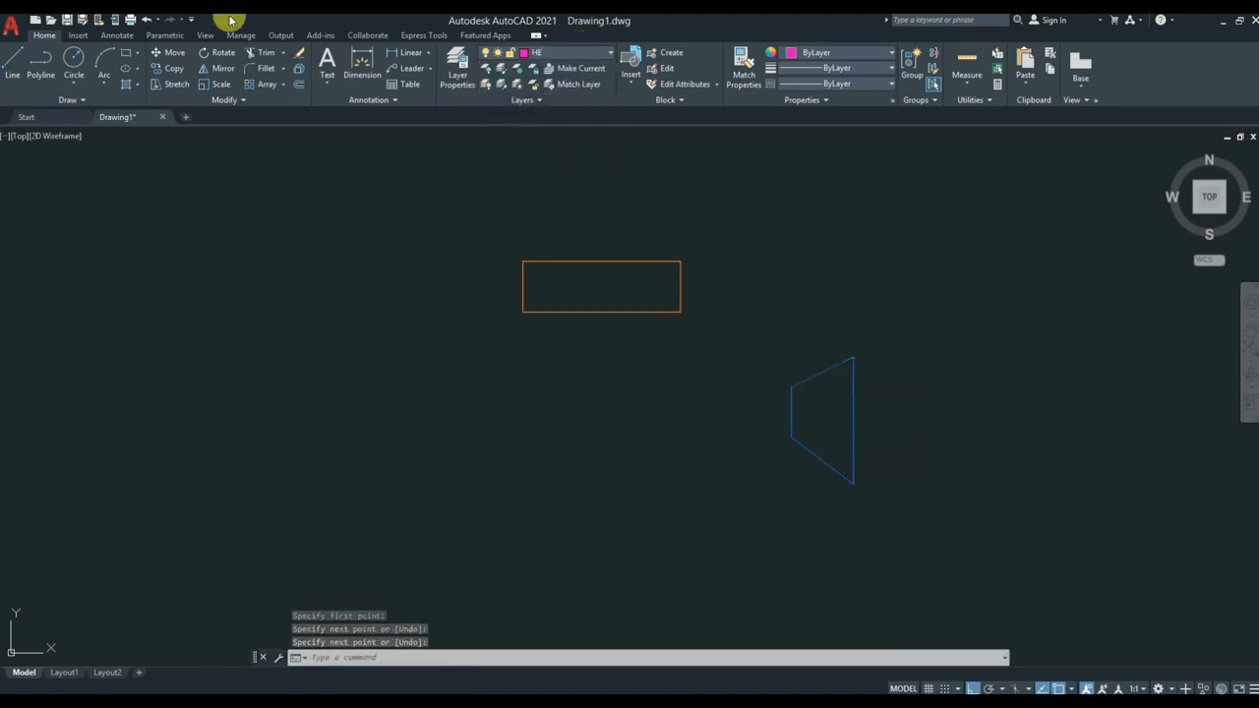
pyautogui.click(127, 53)
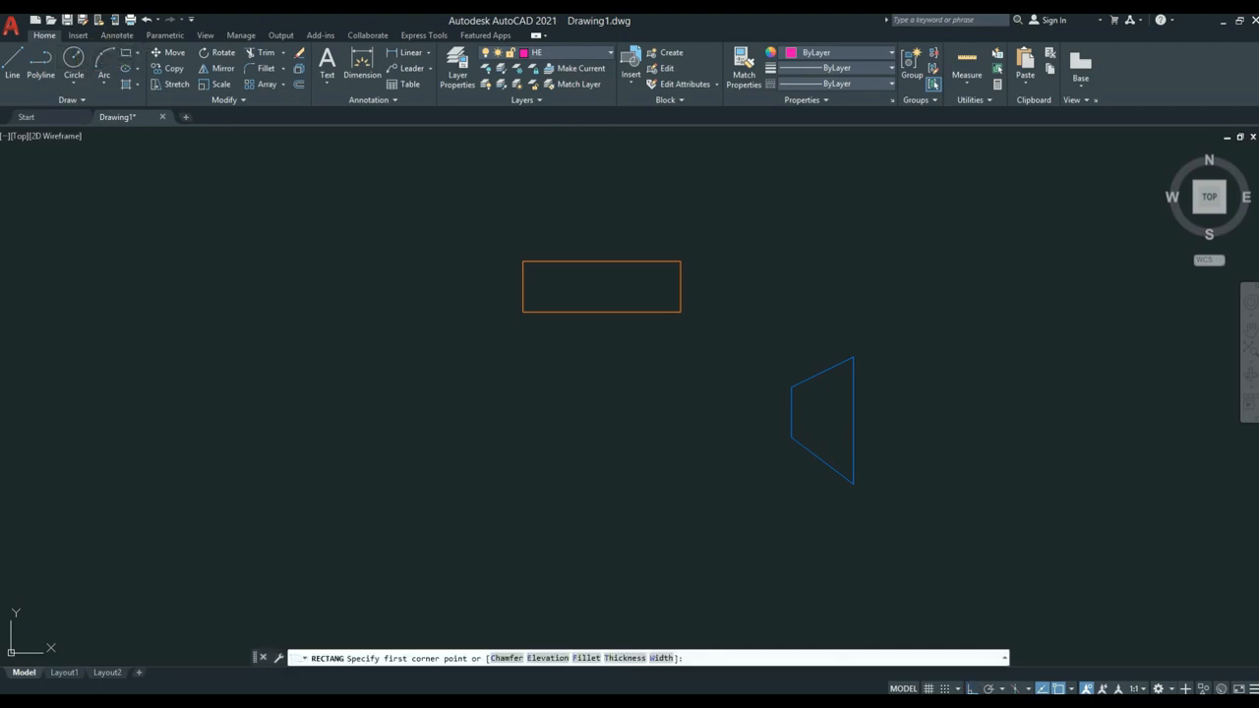
pyautogui.click(532, 523)
pyautogui.click(701, 583)
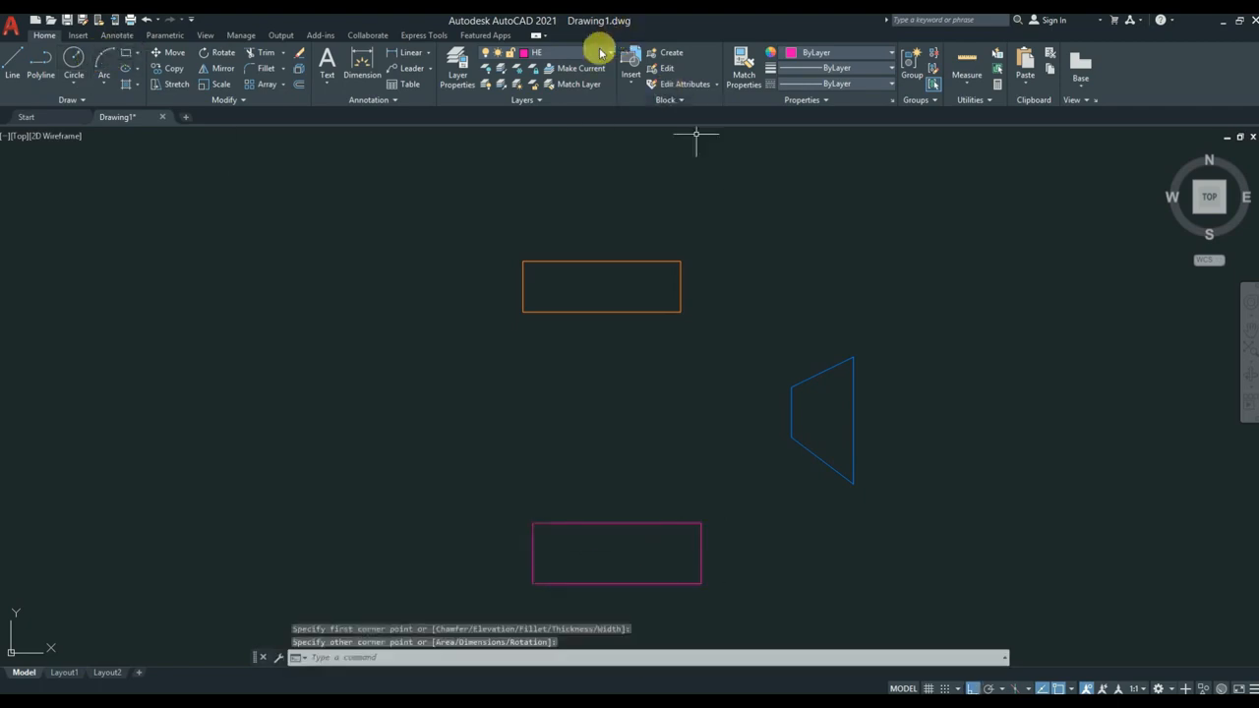
# On the Pump layer, draw an upright rectangle with two crossing diagonals left of the boiler and heat exchanger, using continuous lines.
pyautogui.click(600, 53)
pyautogui.click(556, 147)
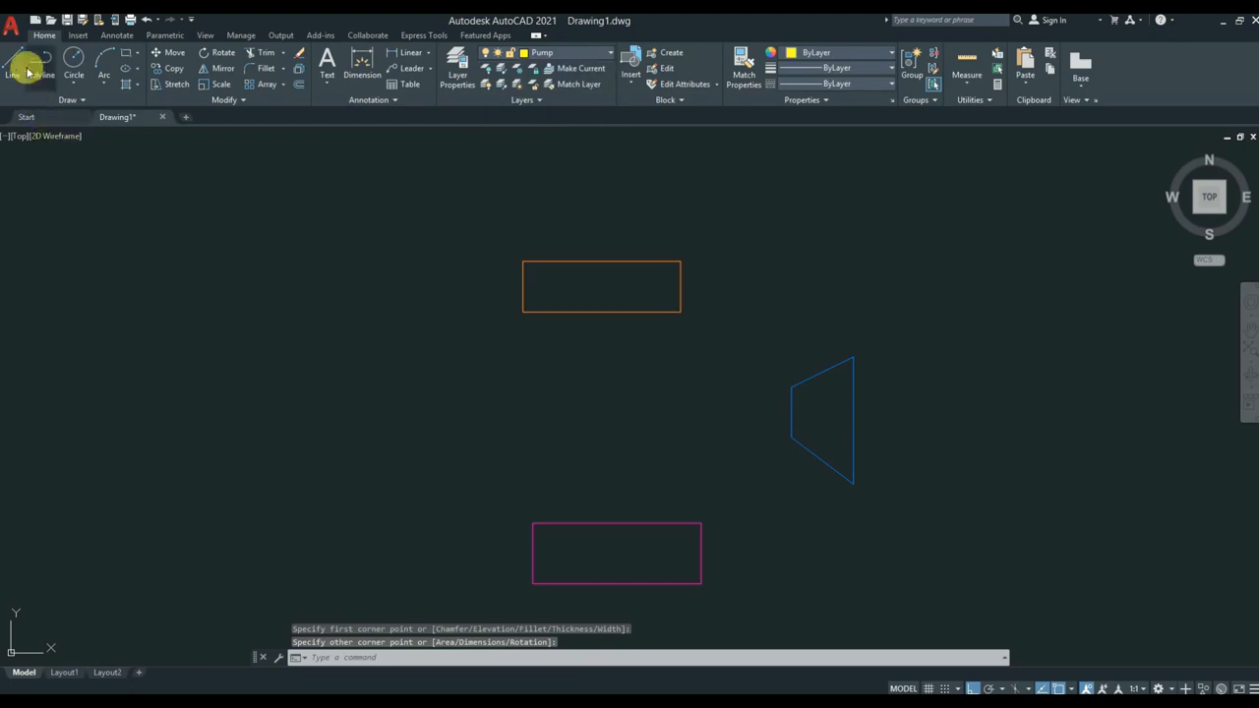
pyautogui.click(20, 67)
pyautogui.click(351, 338)
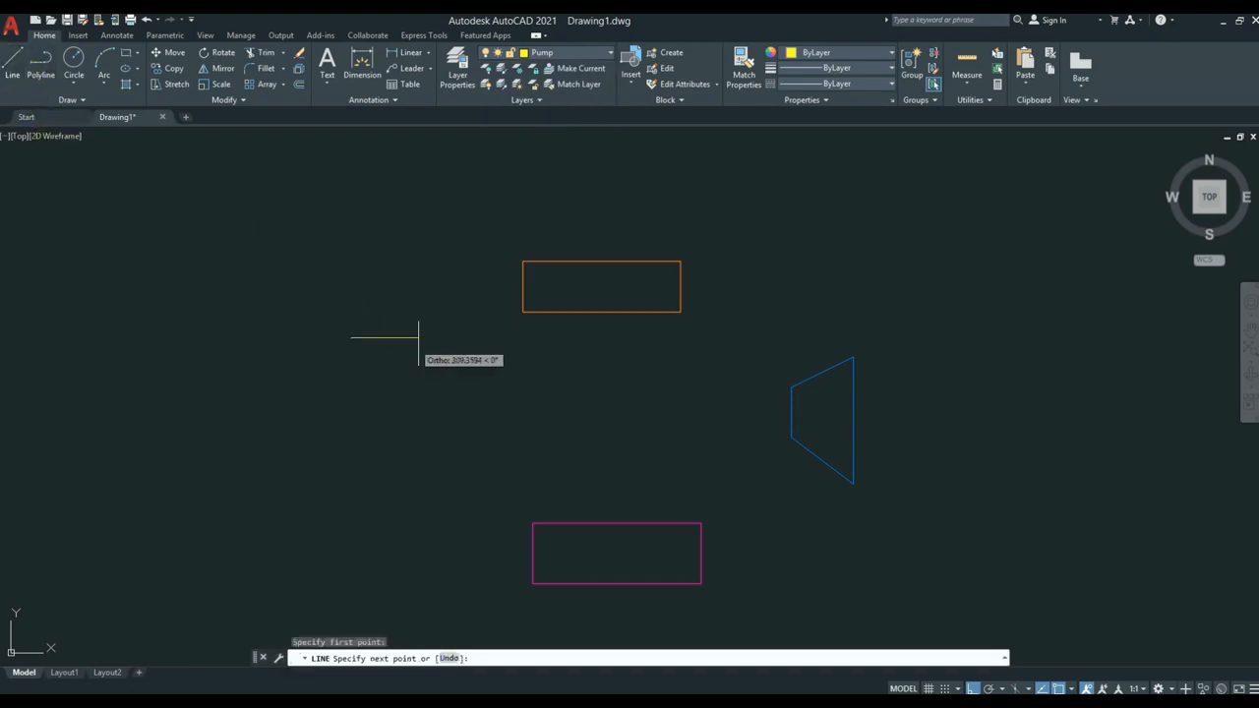
pyautogui.click(424, 337)
pyautogui.click(424, 450)
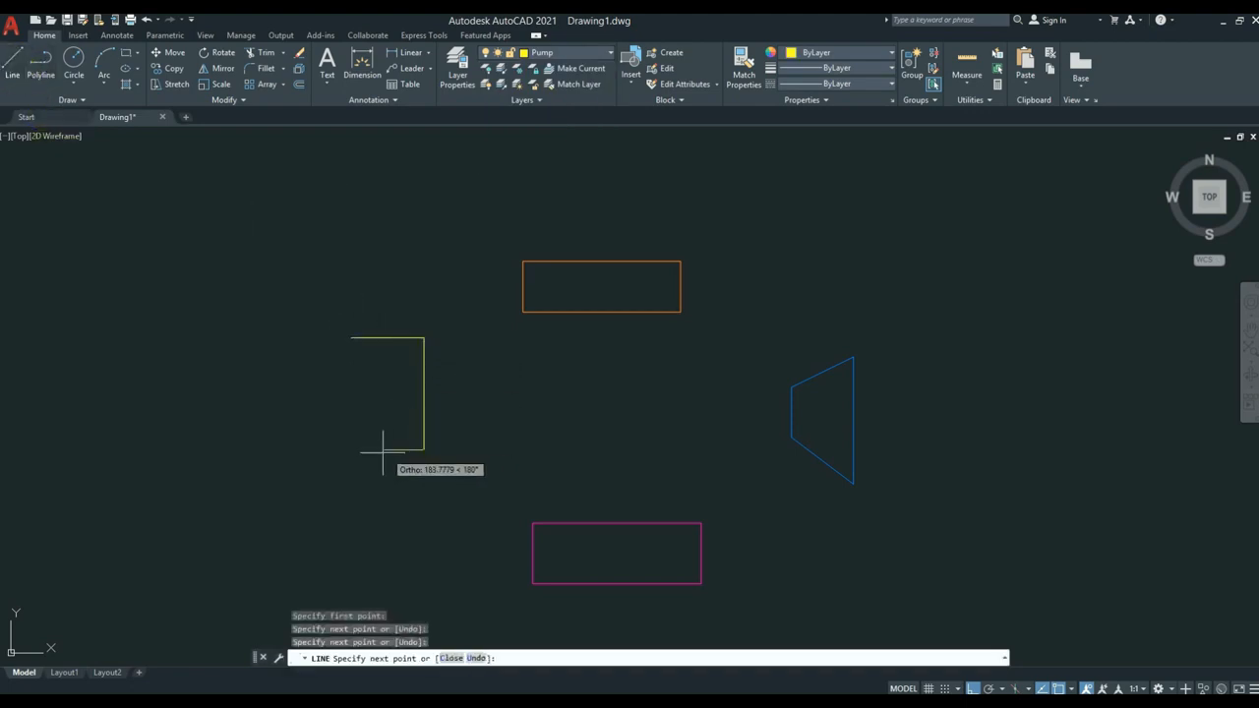
pyautogui.click(351, 449)
pyautogui.click(424, 337)
pyautogui.click(424, 449)
pyautogui.click(351, 338)
pyautogui.press('Return')
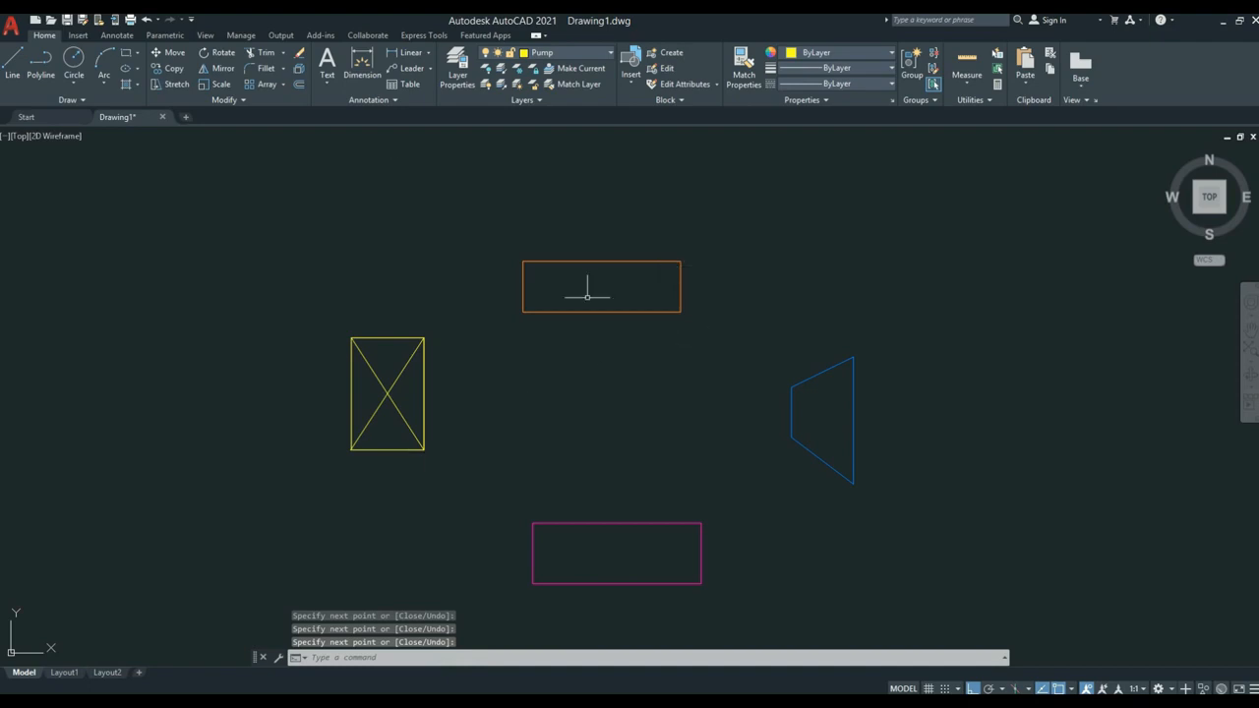
# On the HW layer, draw the outer pipe loop from the boiler's right side through turbine, heat exchanger and pump to its left side.
pyautogui.click(571, 52)
pyautogui.click(549, 115)
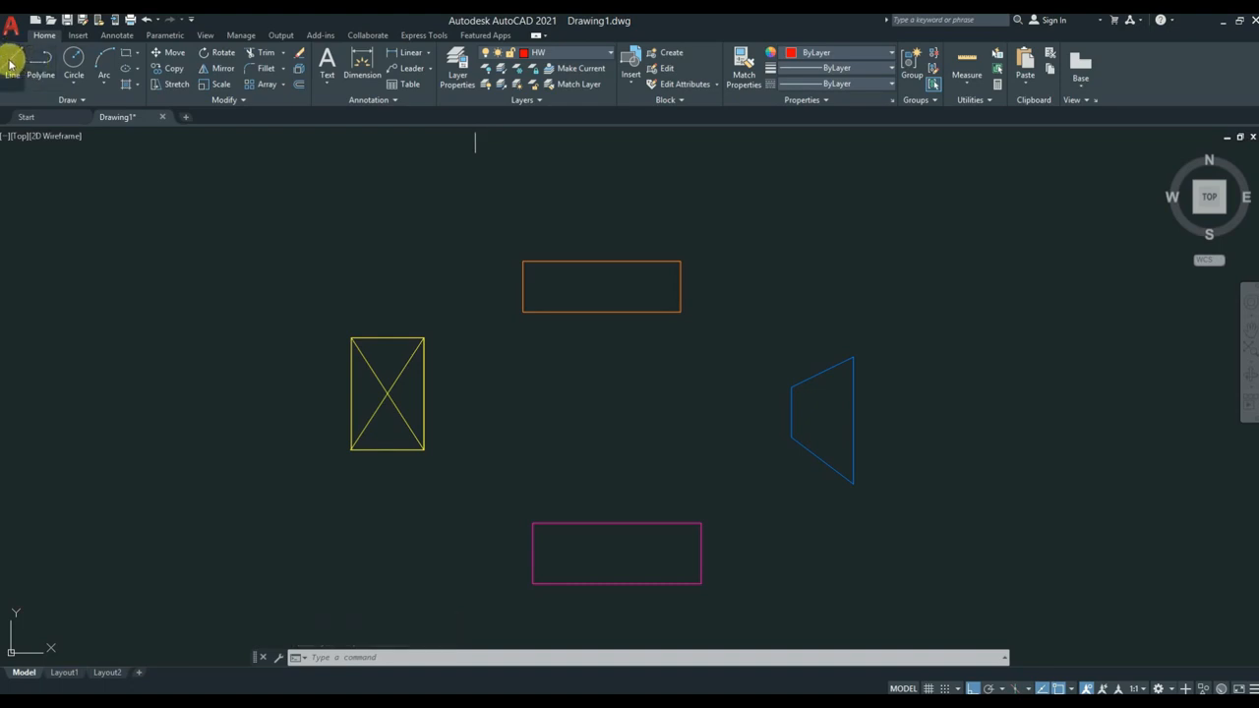
pyautogui.click(12, 62)
pyautogui.click(679, 276)
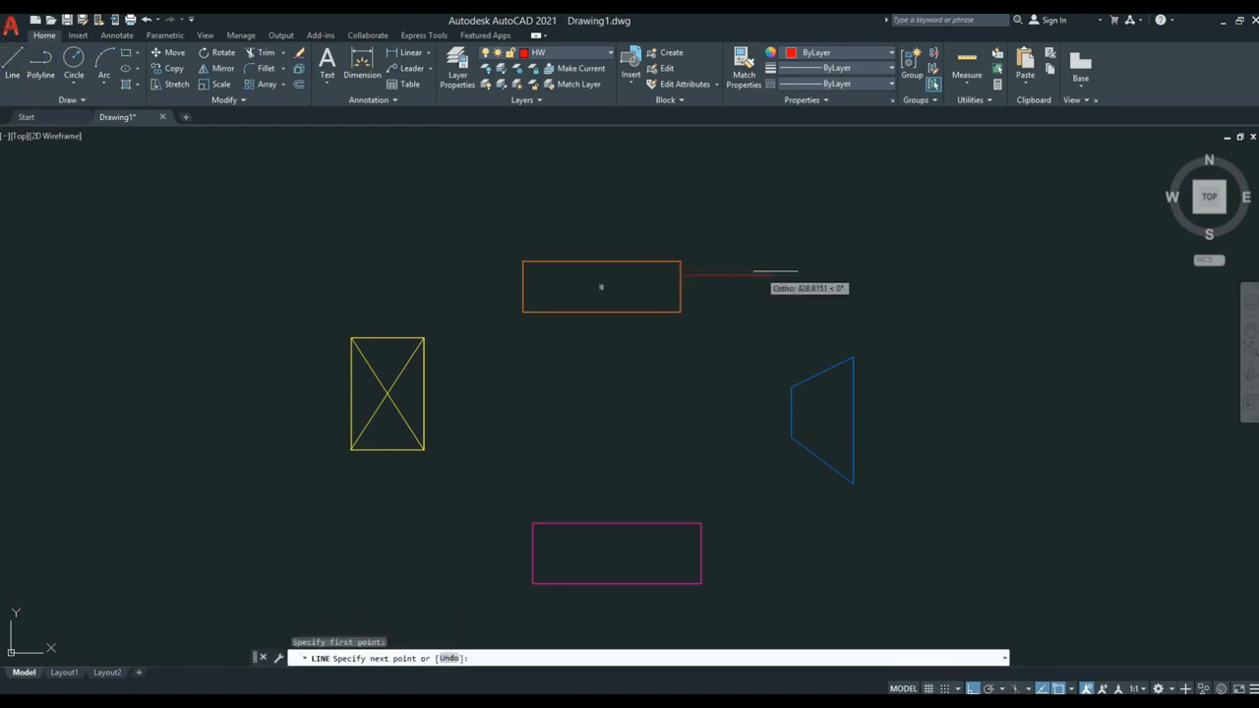
pyautogui.click(822, 276)
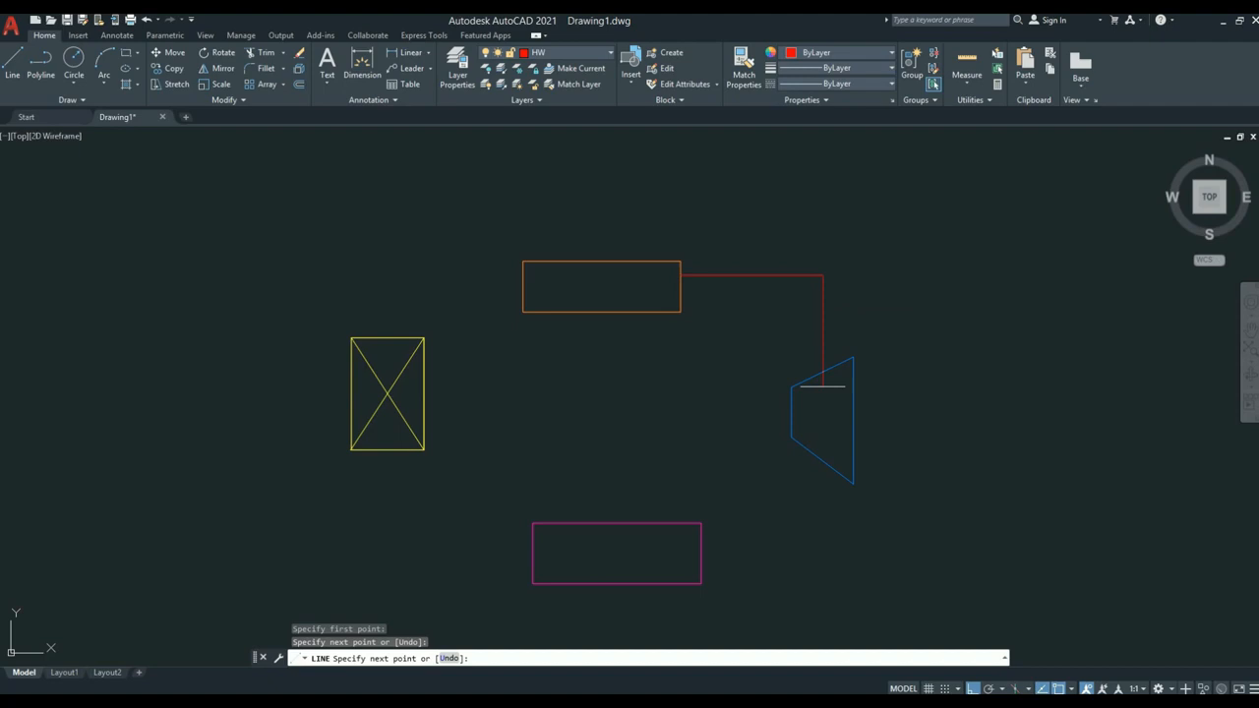
pyautogui.click(822, 564)
pyautogui.click(372, 565)
pyautogui.click(371, 275)
pyautogui.click(522, 276)
pyautogui.press('Return')
pyautogui.press('Return')
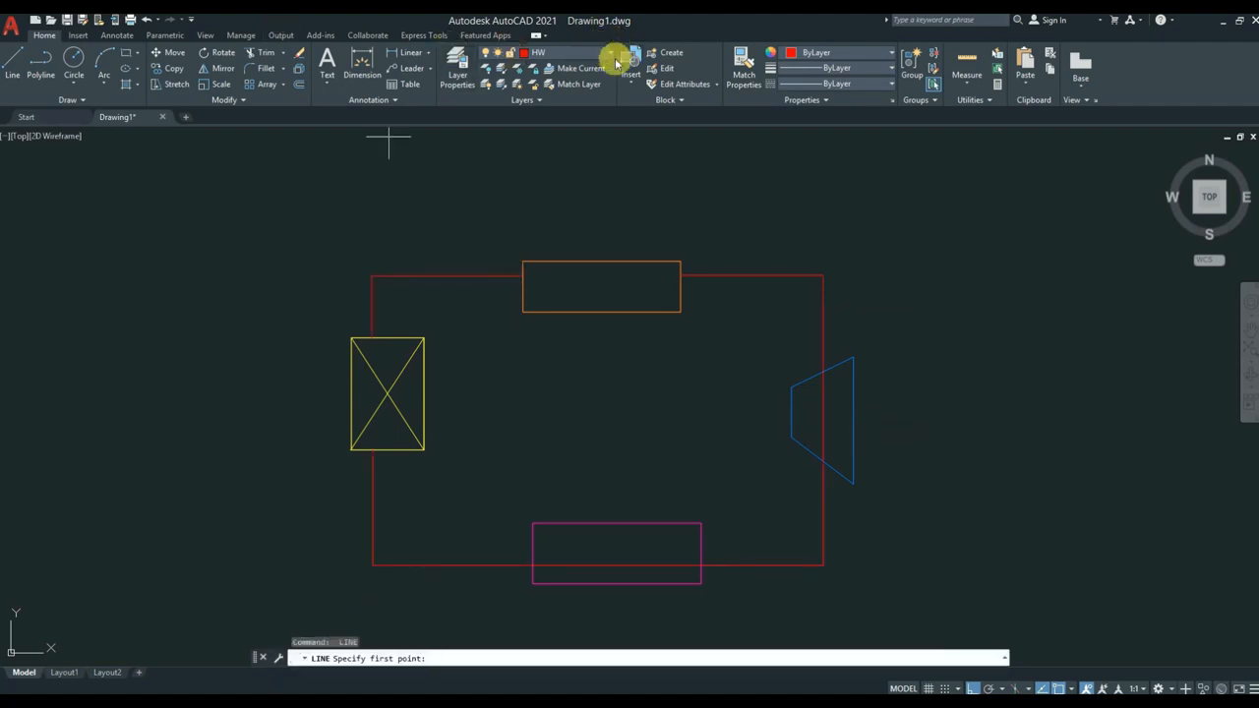
# On the MWS layer, draw a second pipe loop inside the HW loop, from the boiler's right side around to its left side.
pyautogui.click(590, 51)
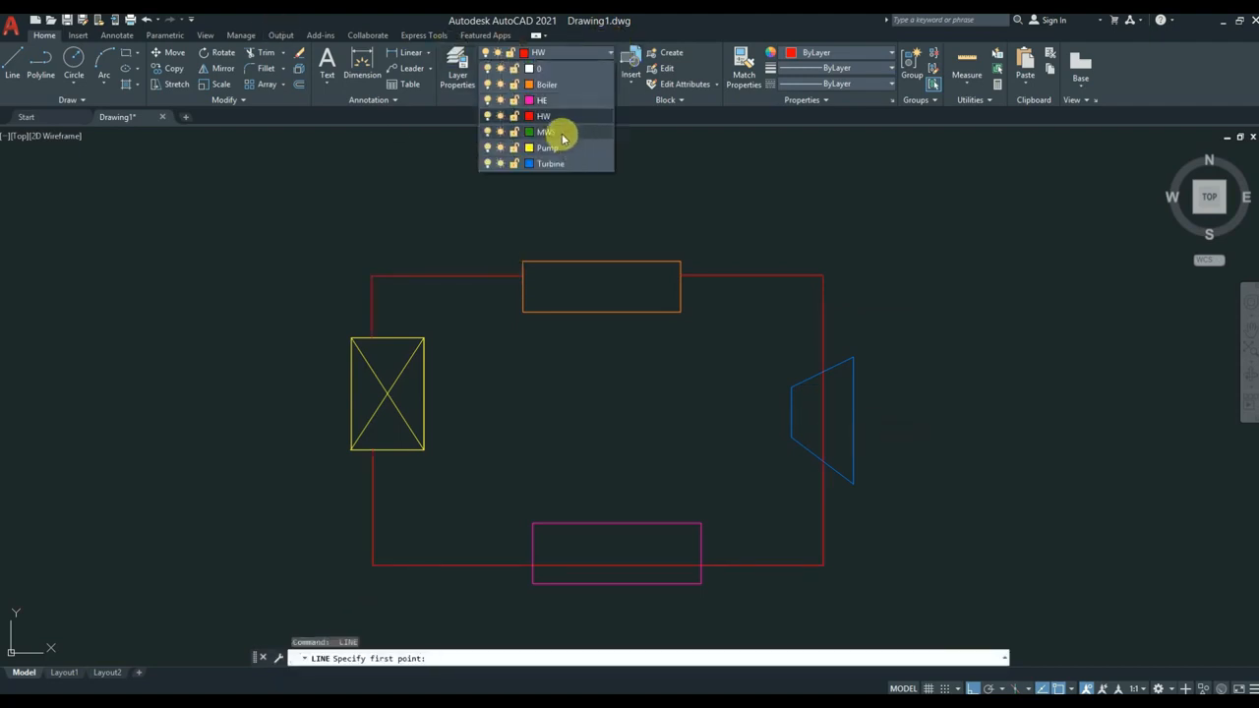
pyautogui.click(559, 132)
pyautogui.click(13, 66)
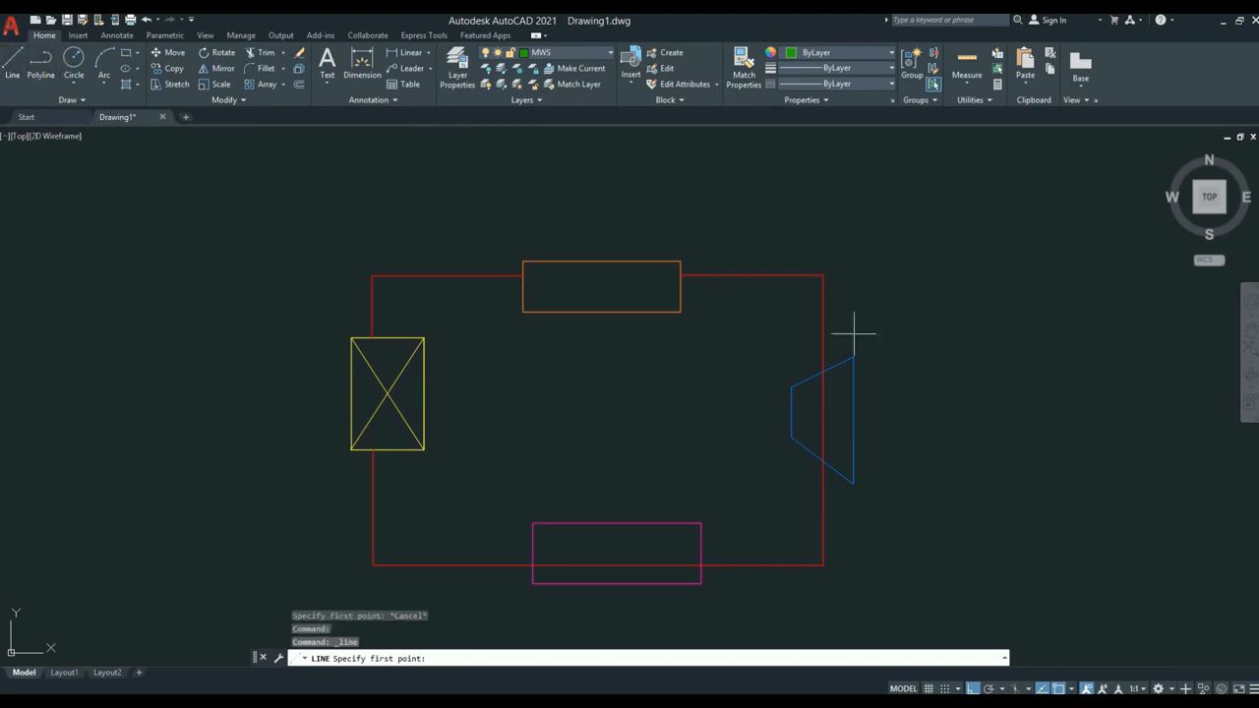
pyautogui.click(683, 287)
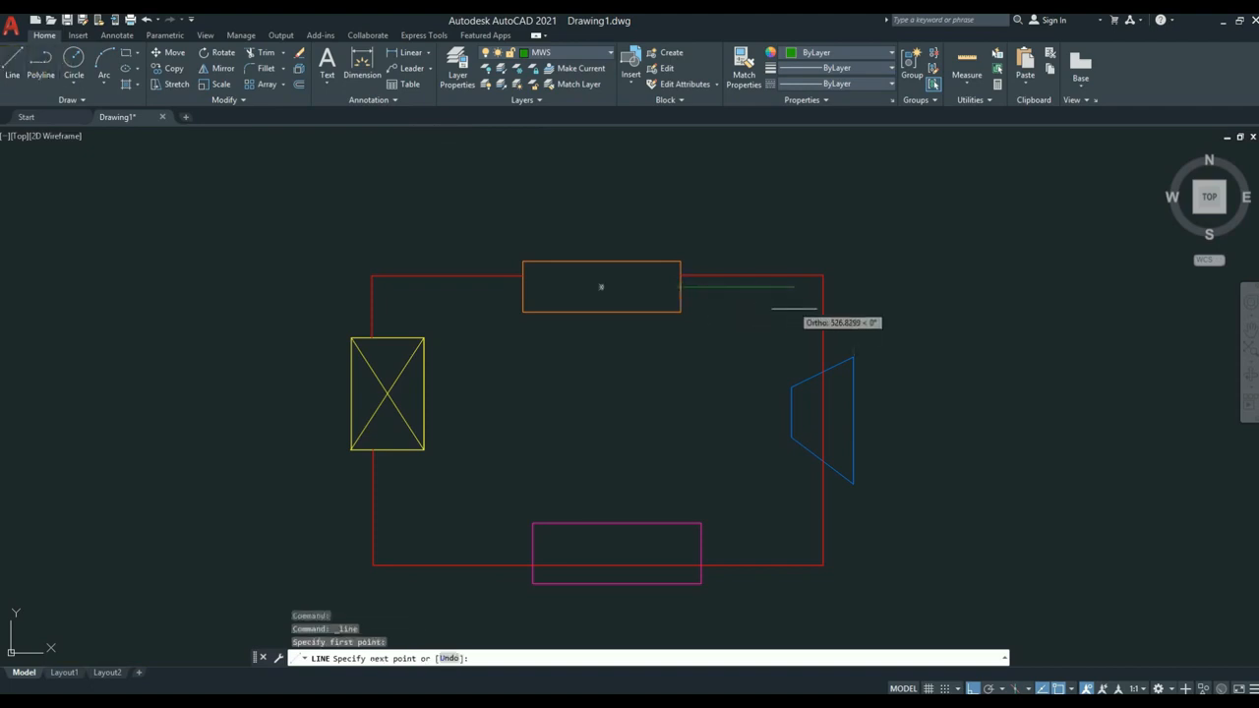
pyautogui.click(802, 528)
pyautogui.click(422, 528)
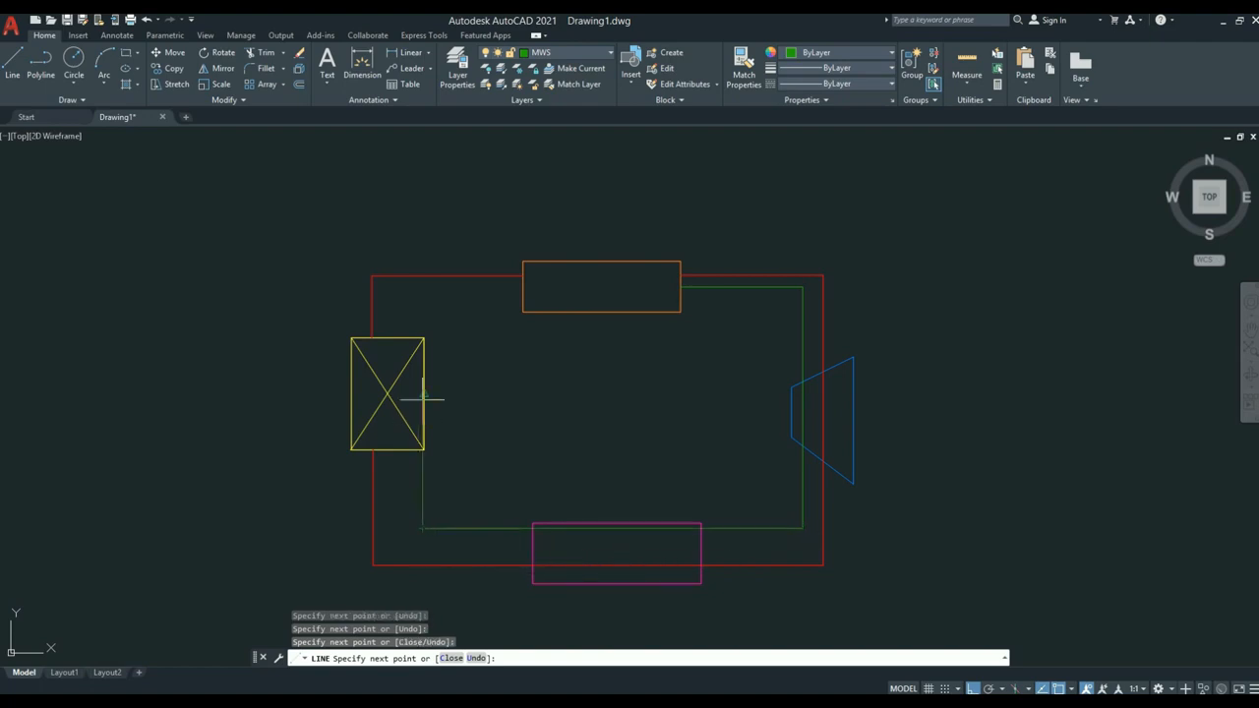
pyautogui.click(404, 528)
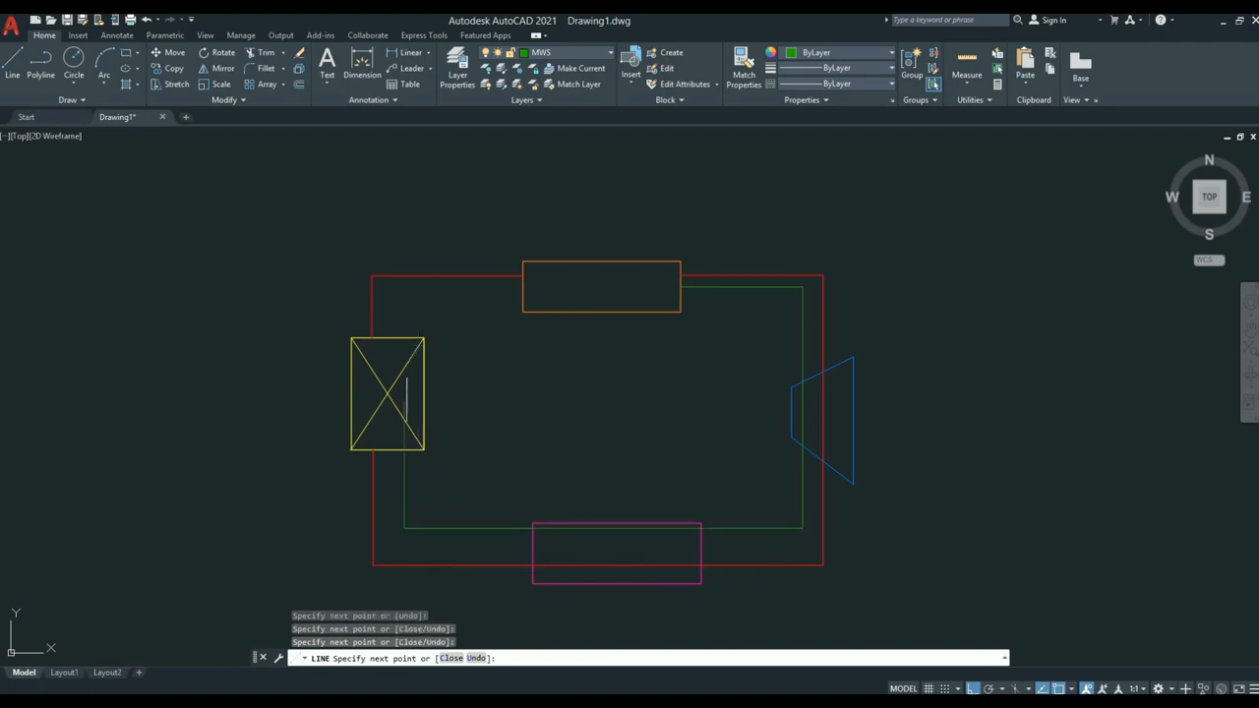
pyautogui.click(407, 315)
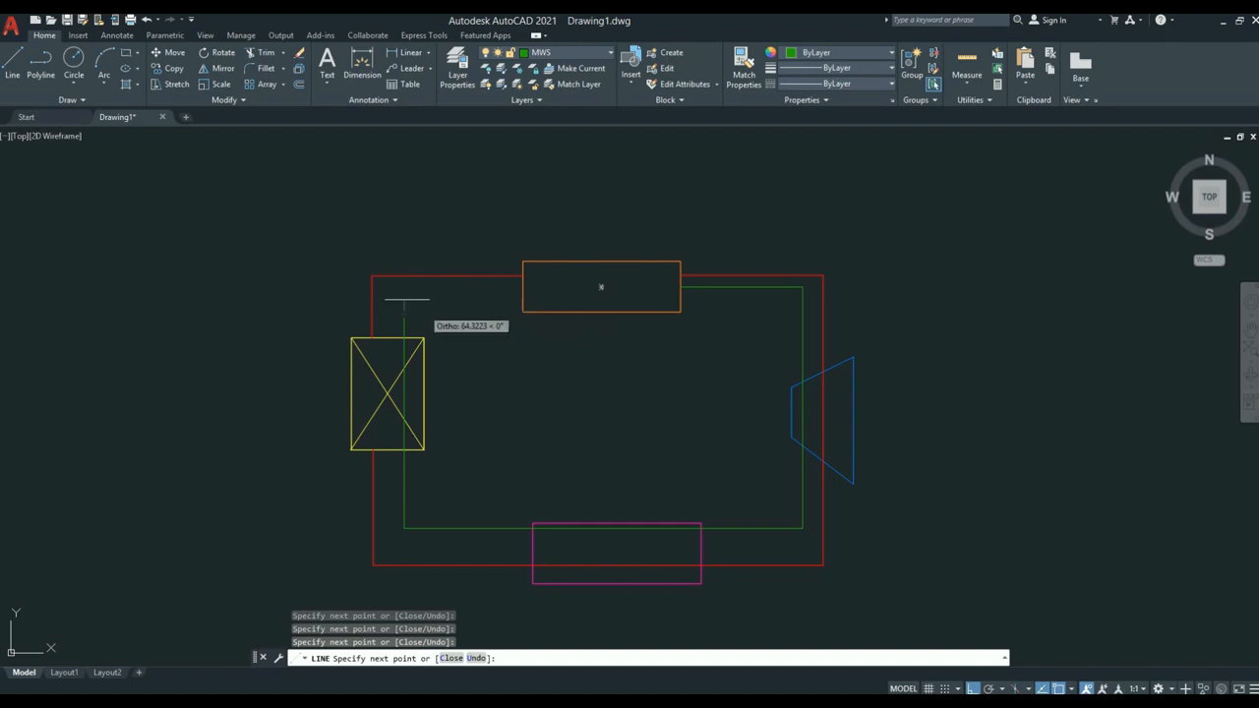
pyautogui.click(403, 295)
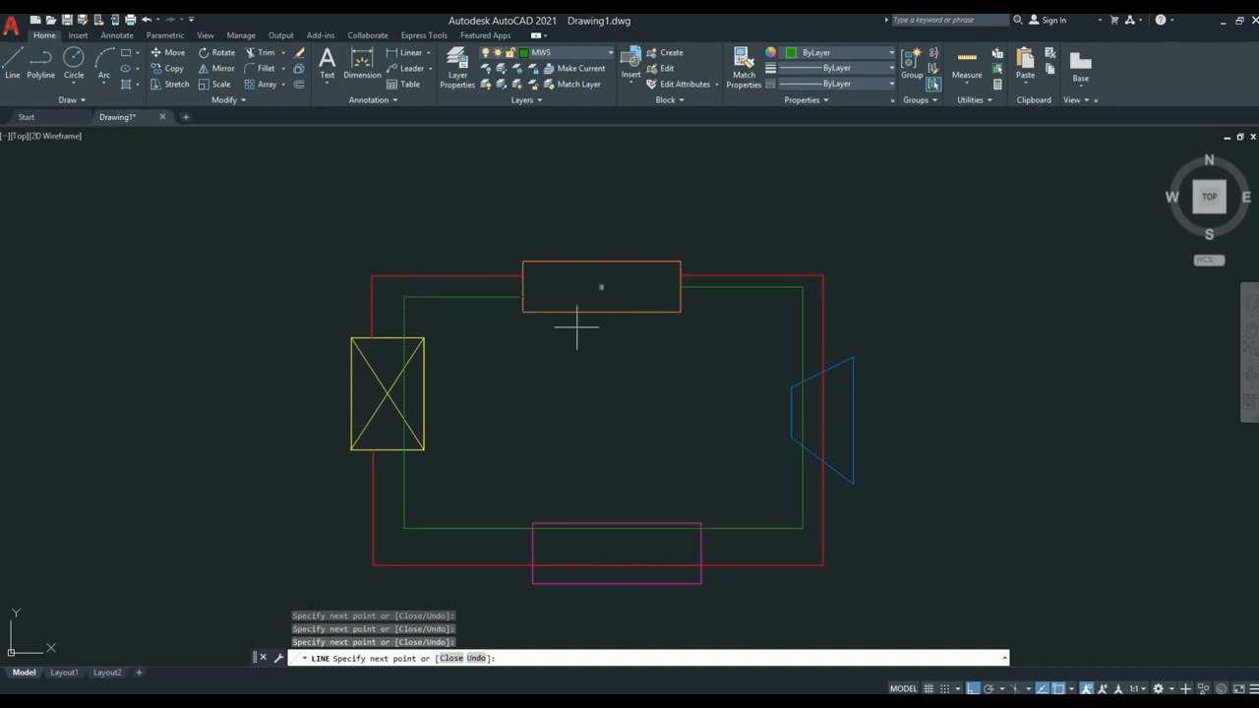
pyautogui.press('Return')
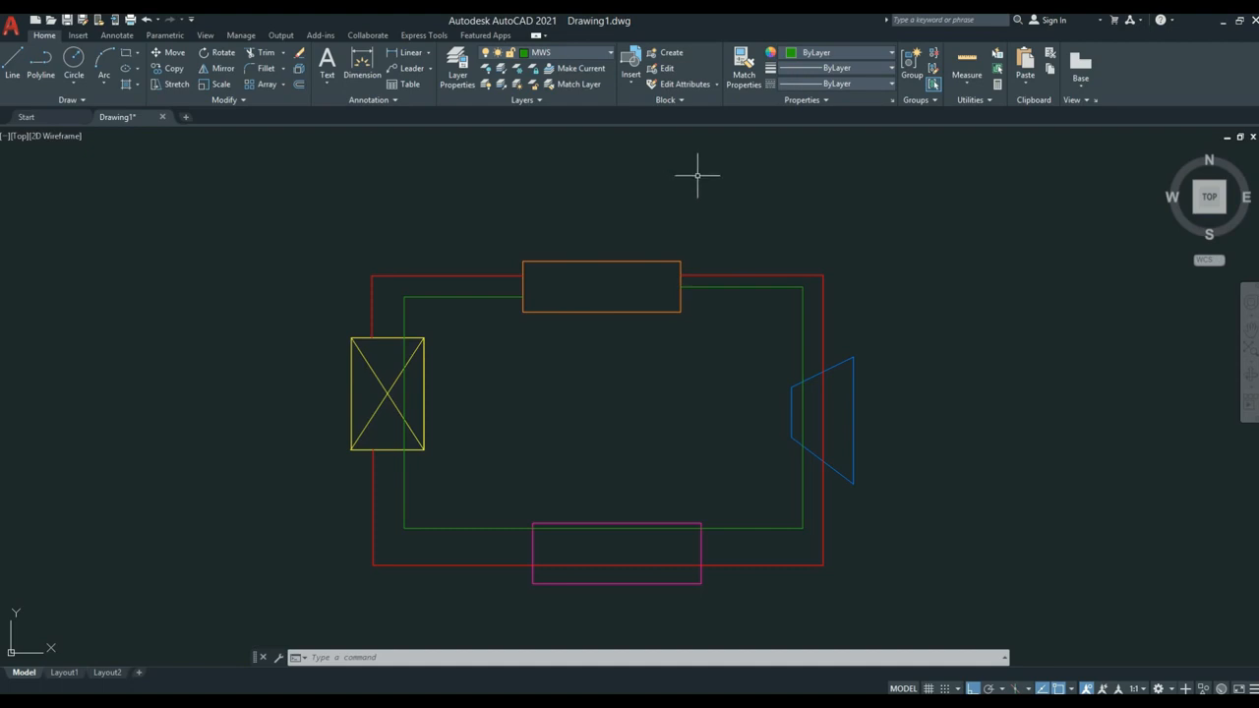
# Turn off the HE and HW layers and try to turn off the current MWS layer.
pyautogui.click(569, 53)
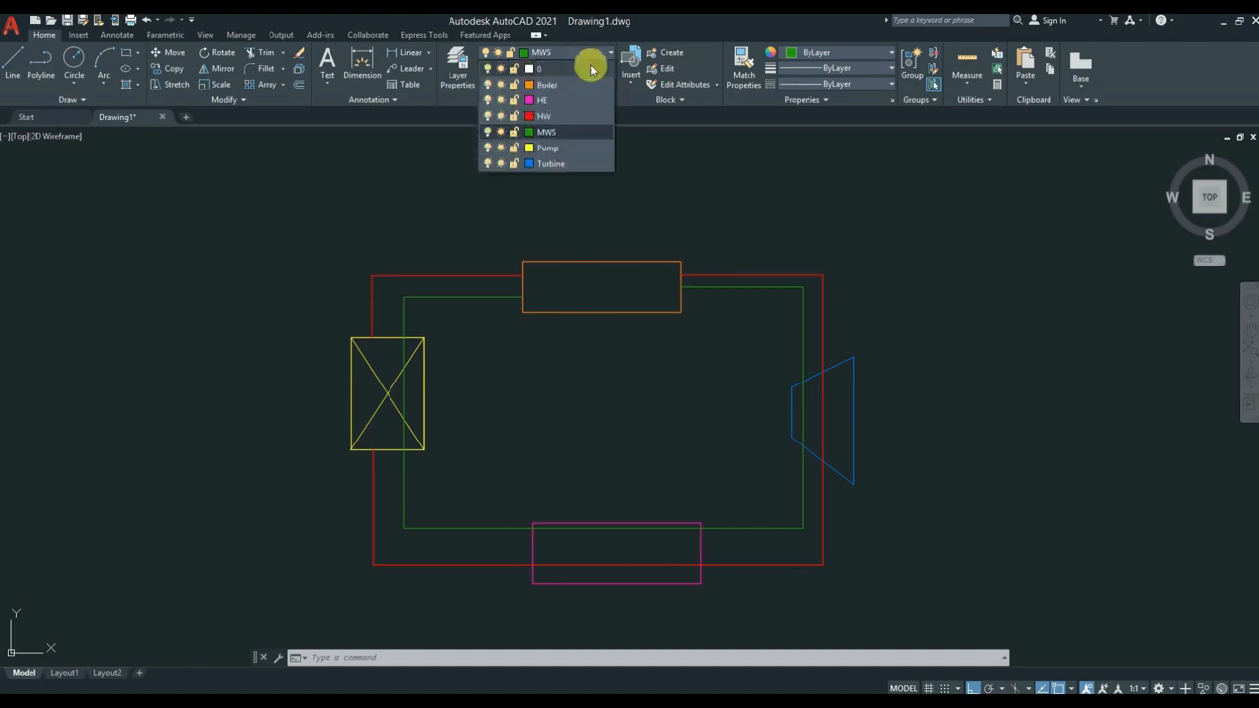
pyautogui.click(487, 100)
pyautogui.click(486, 116)
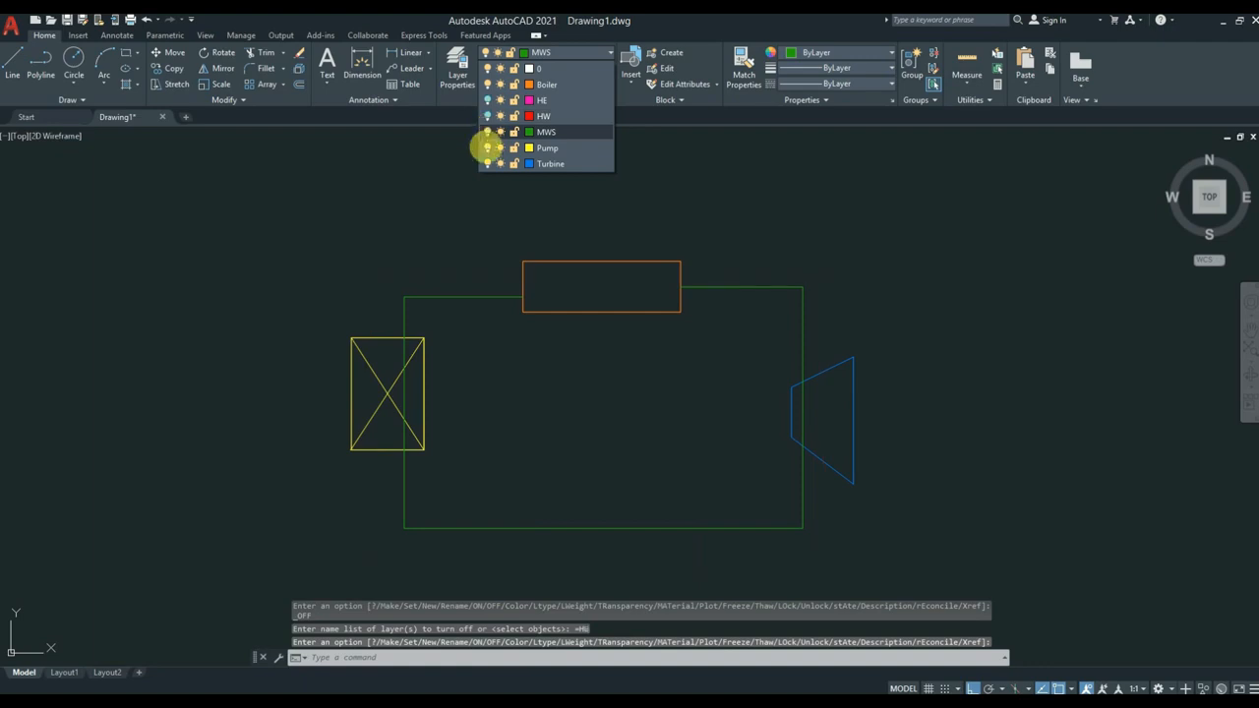
pyautogui.click(487, 132)
pyautogui.press('Escape')
# Make layer 0 the current layer.
pyautogui.click(581, 53)
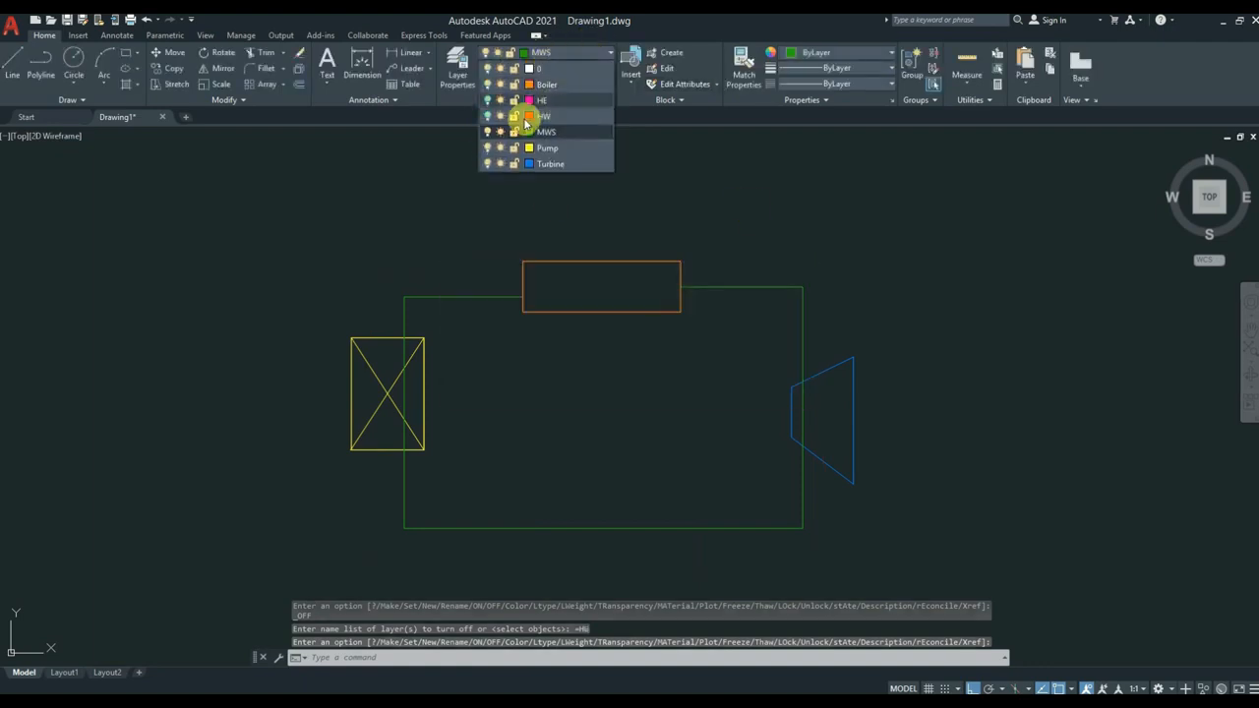
pyautogui.click(545, 67)
pyautogui.click(547, 56)
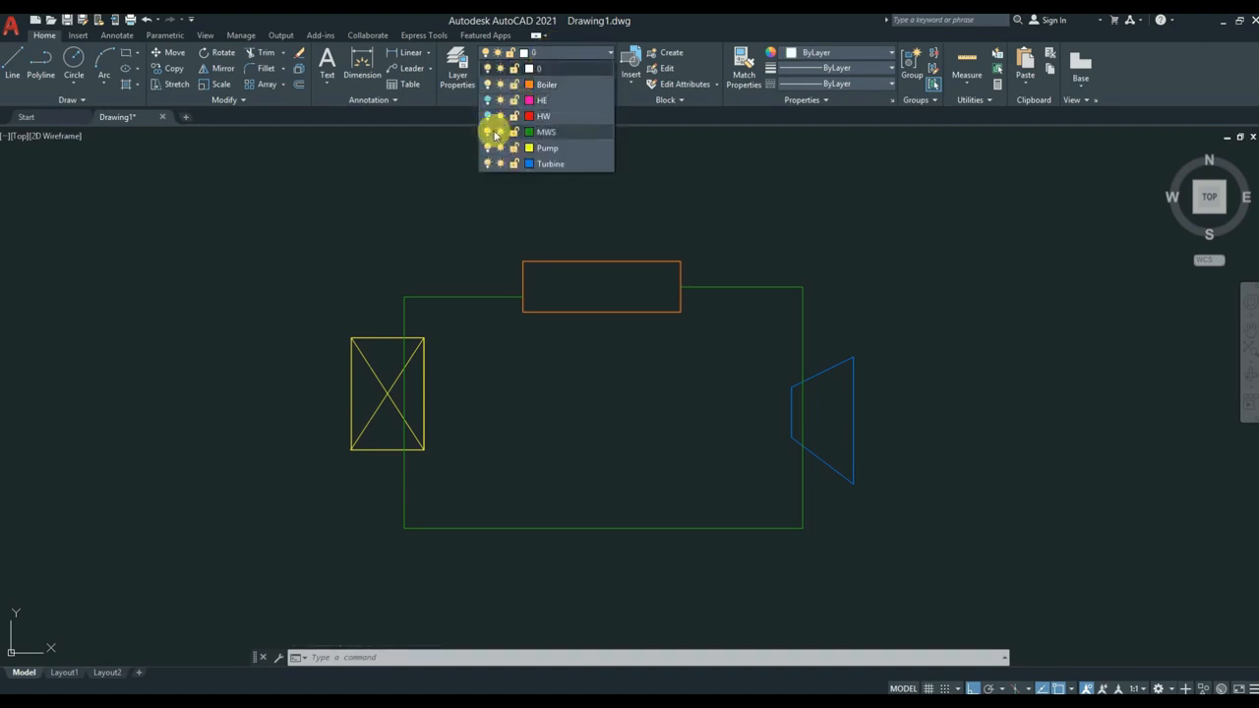
# Turn off the MWS, Pump and Turbine layers, switching Turbine briefly on and off again.
pyautogui.click(487, 131)
pyautogui.click(487, 149)
pyautogui.click(487, 163)
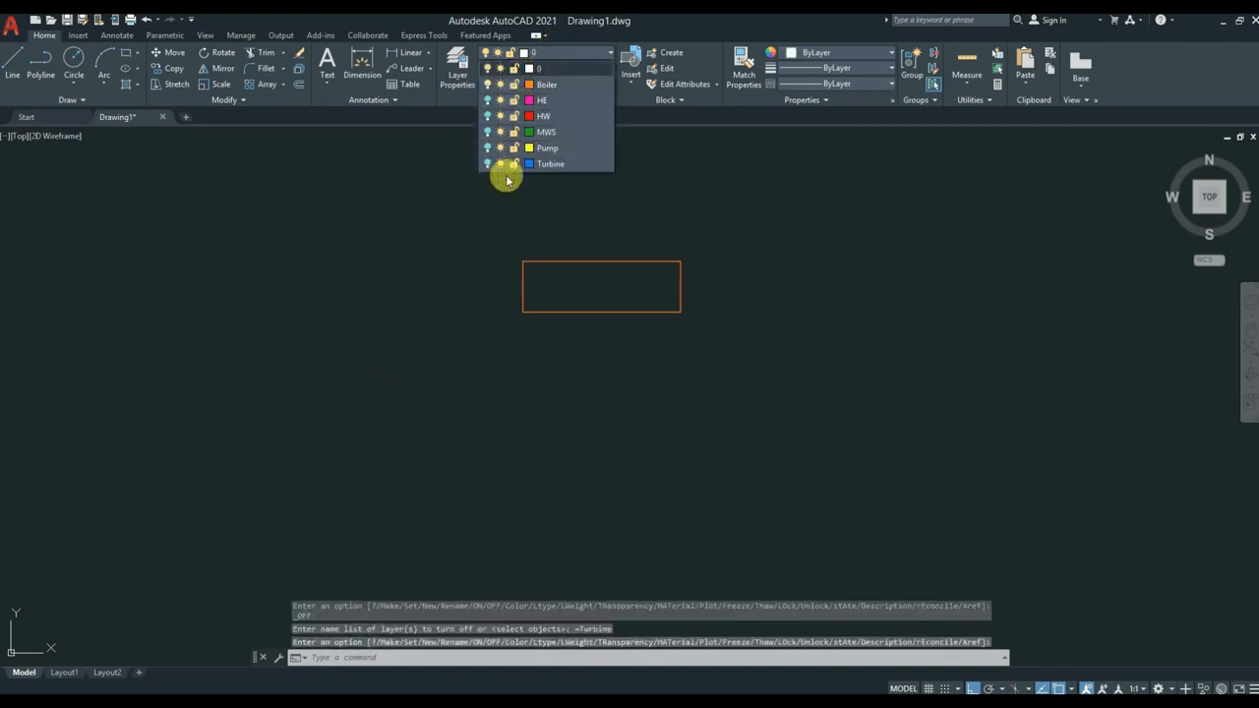
pyautogui.click(487, 163)
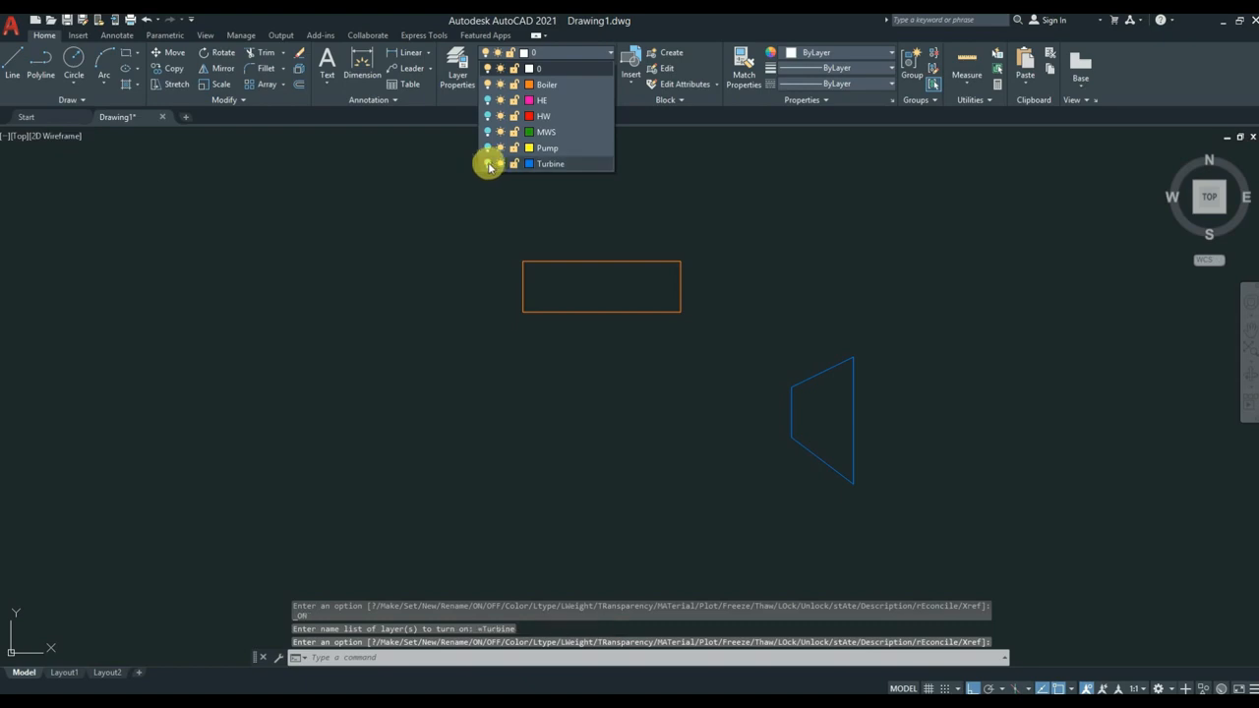
pyautogui.click(487, 163)
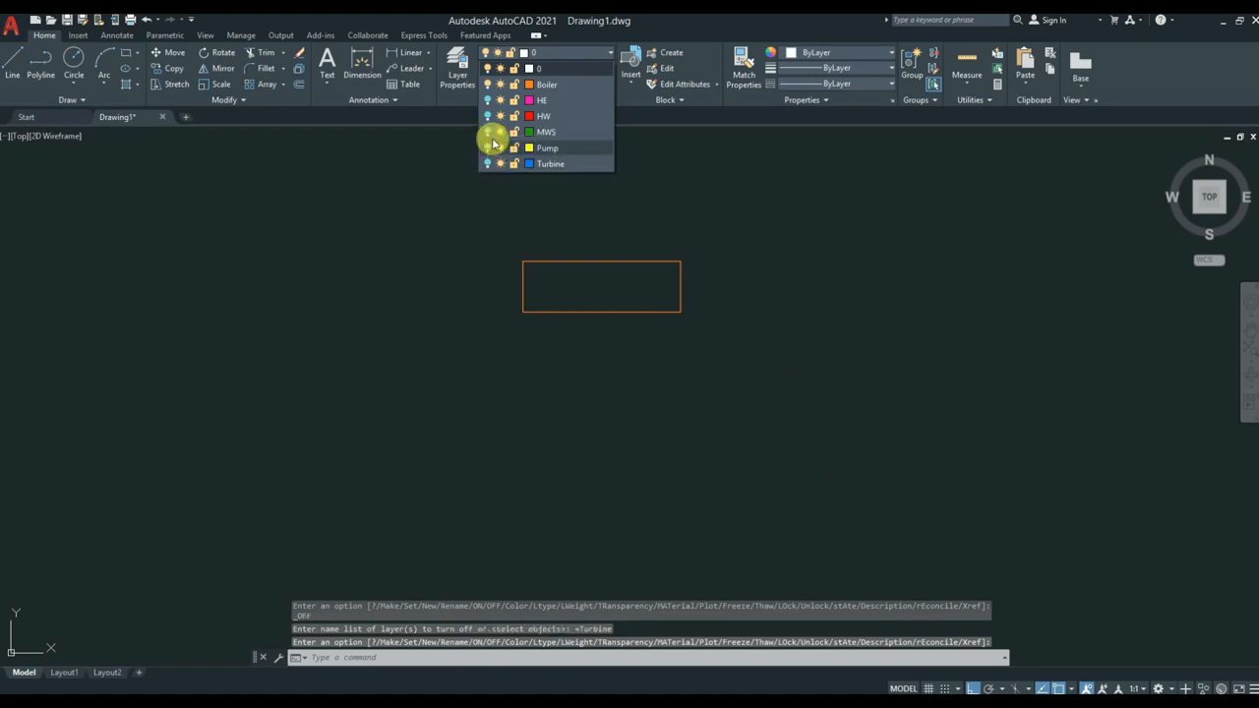
# Turn the MWS, HW, HE, Turbine and Pump layers back on.
pyautogui.click(487, 132)
pyautogui.click(487, 116)
pyautogui.click(487, 101)
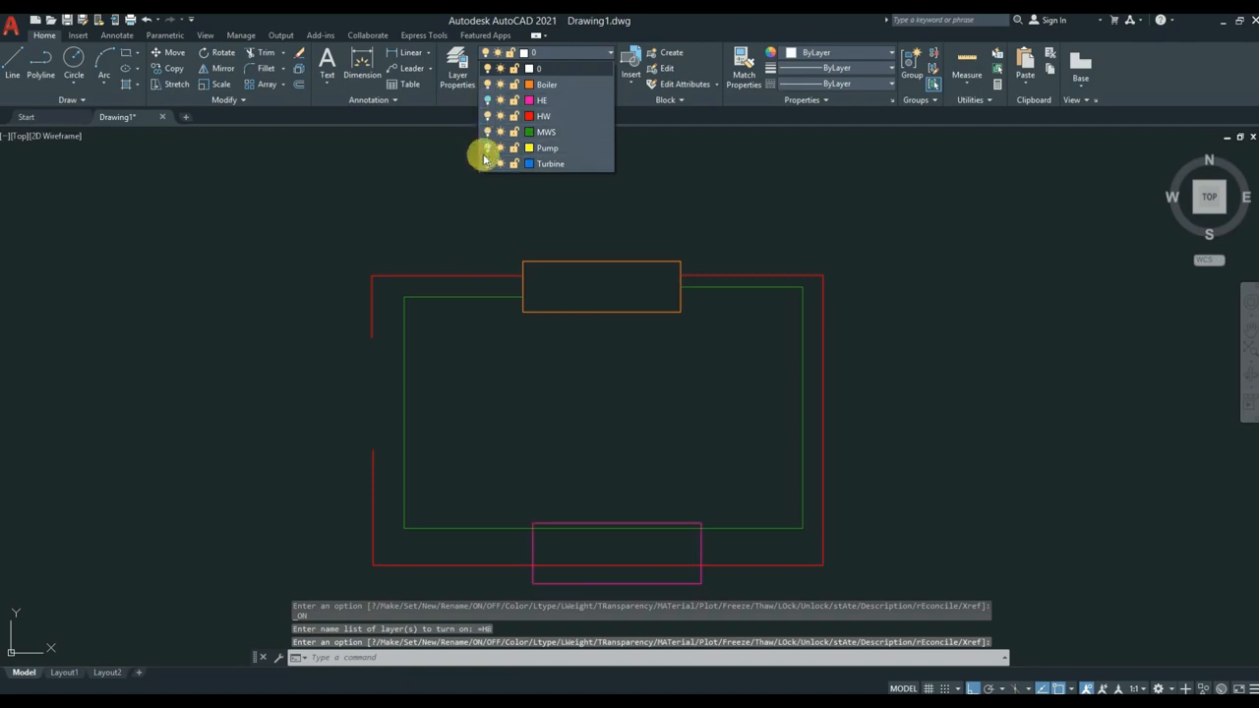
pyautogui.click(487, 163)
pyautogui.click(487, 147)
pyautogui.click(539, 212)
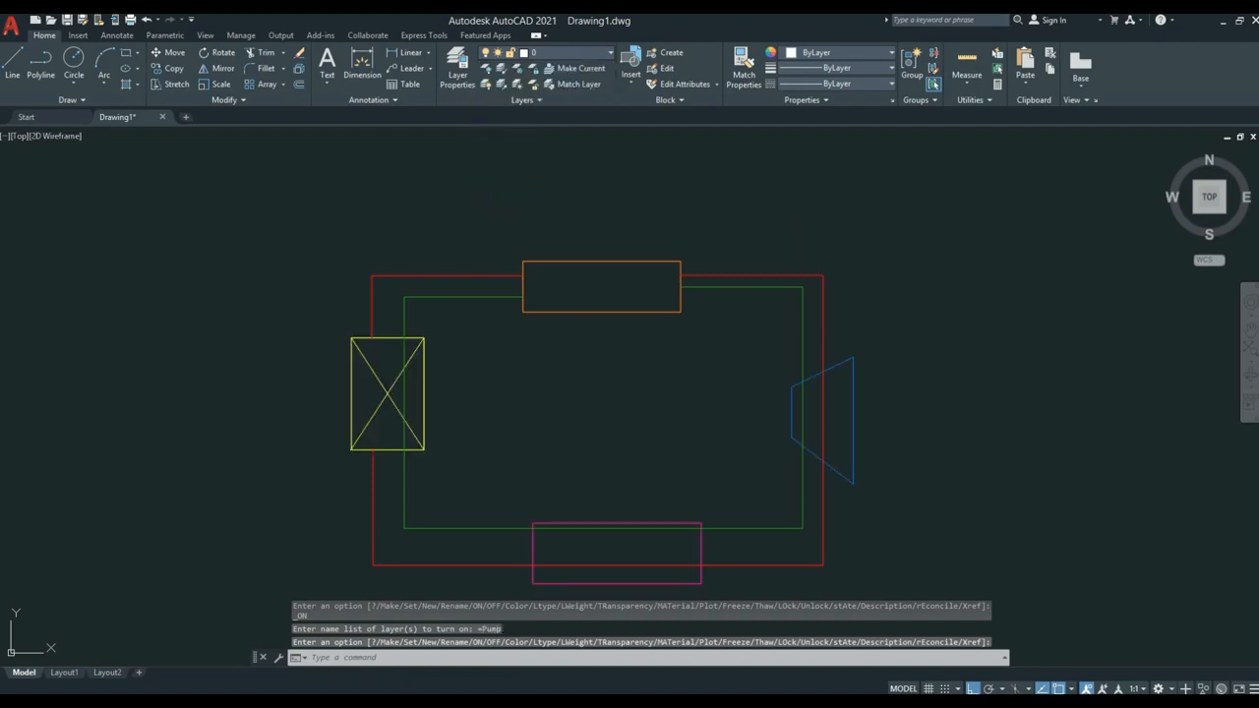
# Stretch the top edge of the boiler rectangle upward to make it taller, and deselect it.
pyautogui.click(629, 261)
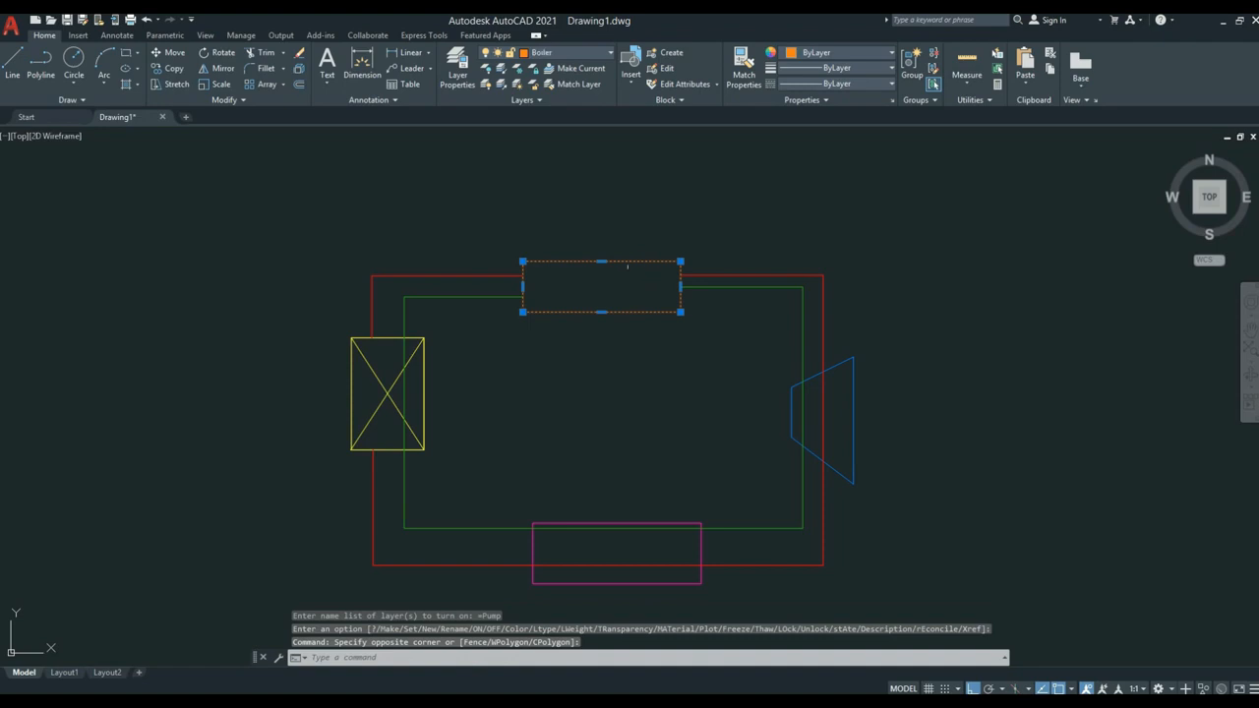
pyautogui.click(602, 261)
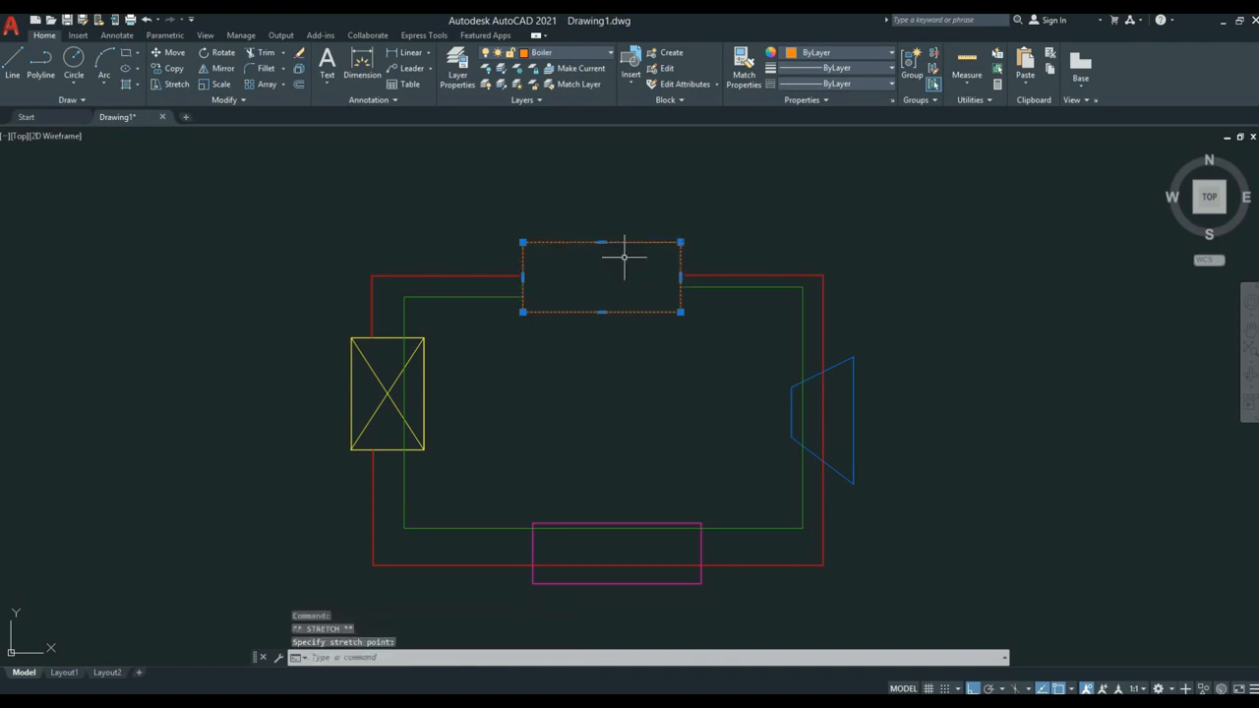
pyautogui.press('Escape')
pyautogui.press('Escape')
# Lock the Boiler layer and try to edit the boiler rectangle's top edge.
pyautogui.click(575, 54)
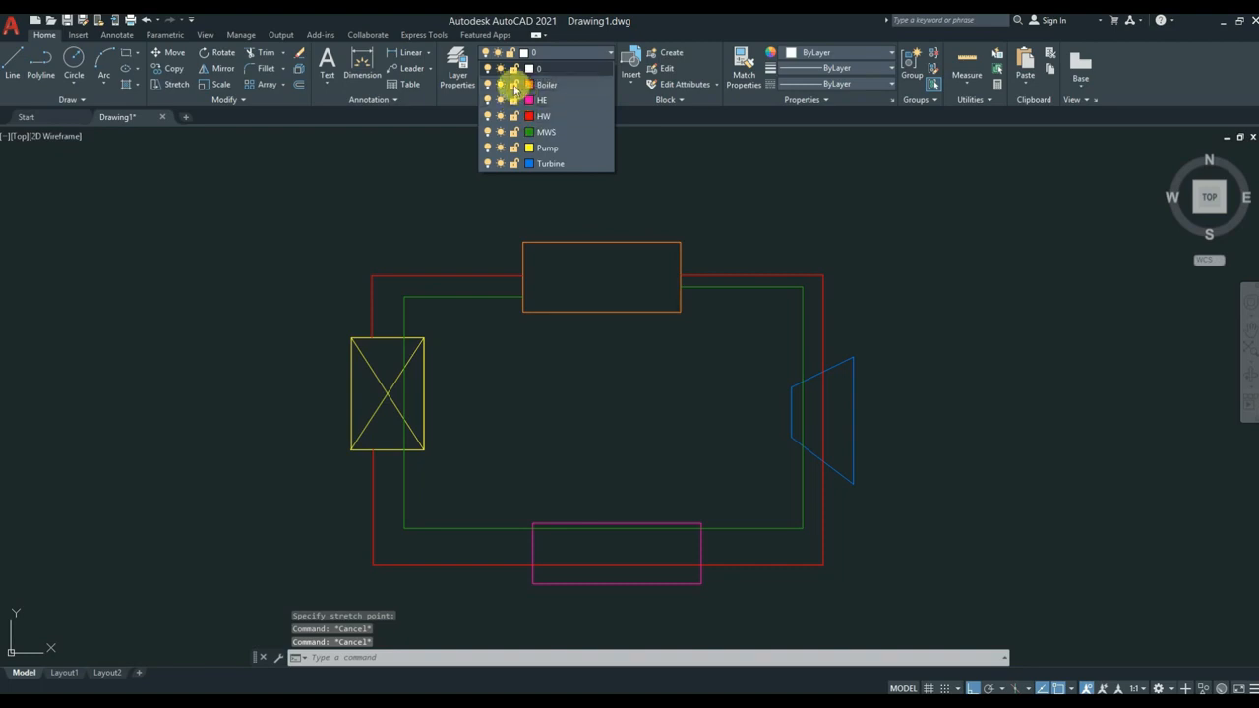
pyautogui.click(514, 84)
pyautogui.click(590, 240)
pyautogui.click(577, 264)
pyautogui.click(545, 231)
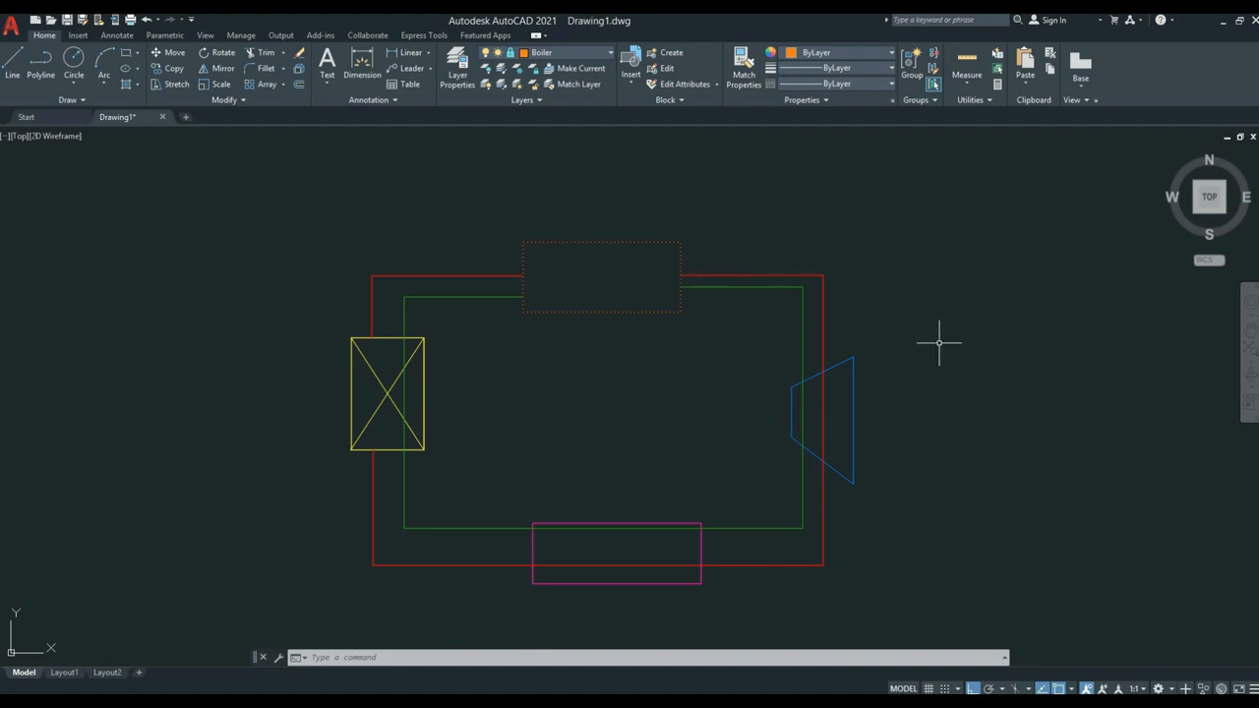
# Draw a rectangle in the empty area to the right of the schematic with a smaller rectangle inside it.
pyautogui.scroll(-2, 881, 342)
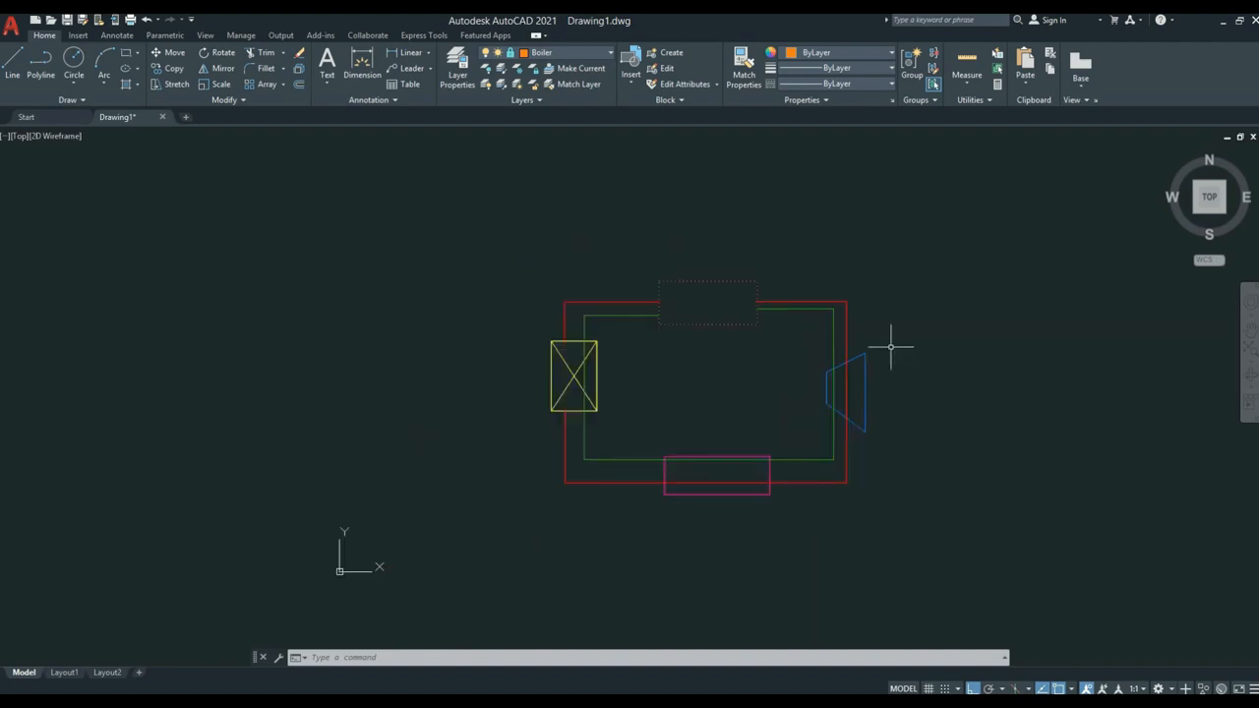
pyautogui.moveTo(893, 351)
pyautogui.mouseDown(button='middle')
pyautogui.moveTo(852, 364)
pyautogui.moveTo(584, 304)
pyautogui.mouseUp(button='middle')
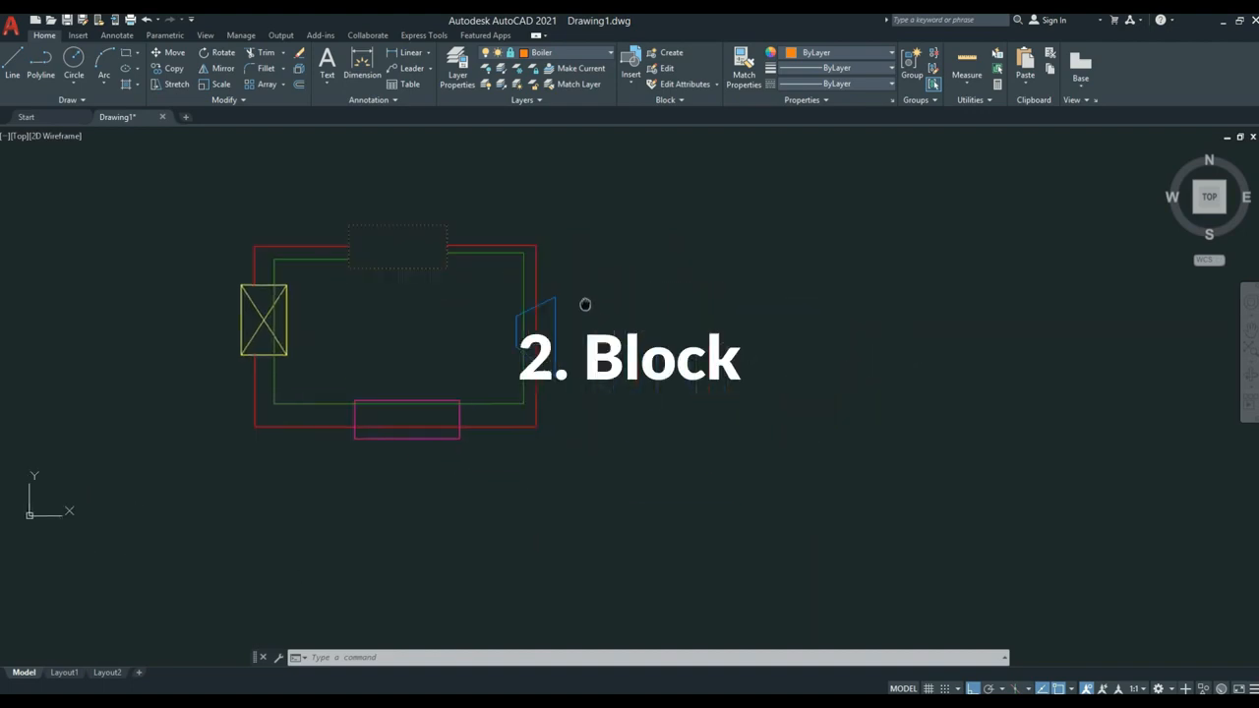
pyautogui.moveTo(789, 331)
pyautogui.mouseDown(button='middle')
pyautogui.moveTo(727, 351)
pyautogui.moveTo(719, 340)
pyautogui.mouseUp(button='middle')
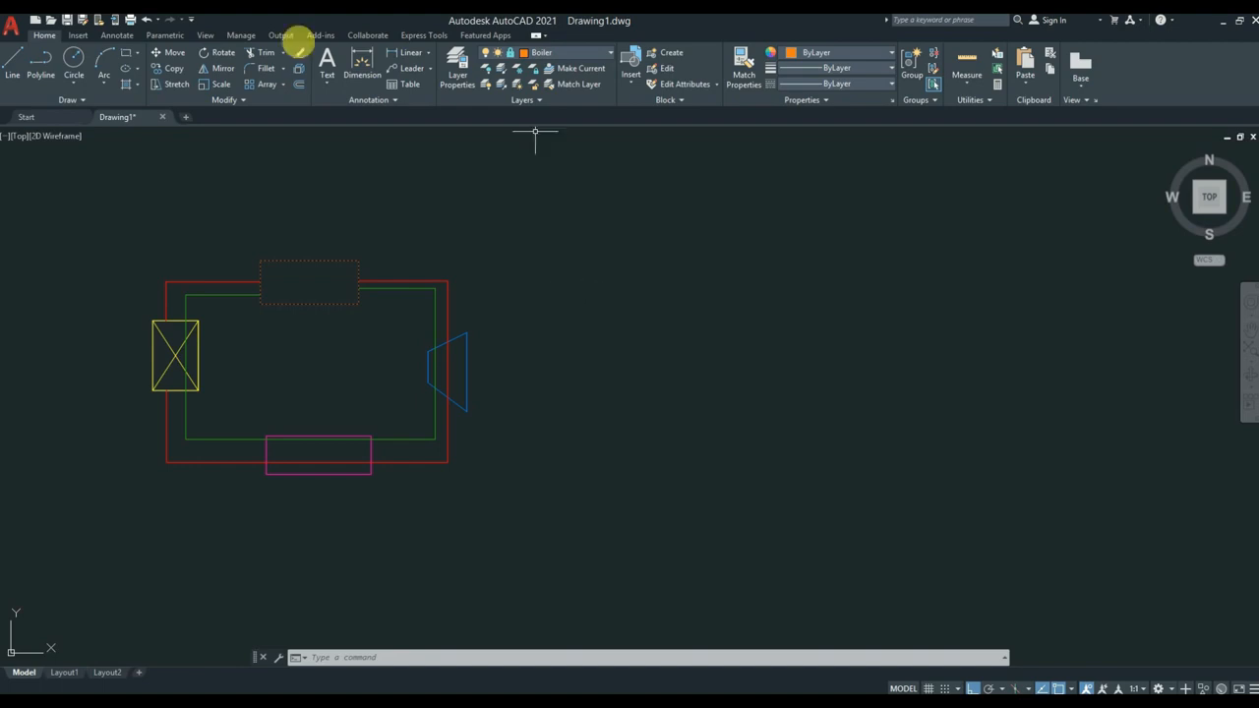
pyautogui.click(124, 52)
pyautogui.click(644, 312)
pyautogui.click(775, 386)
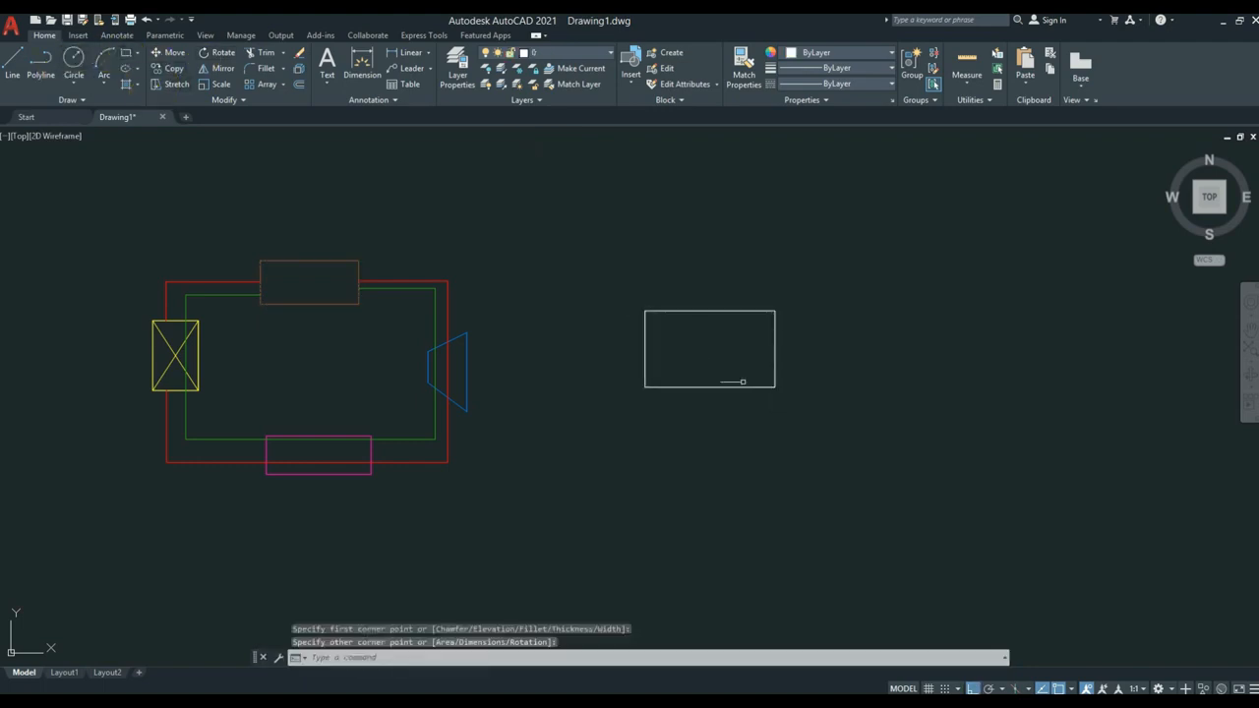
pyautogui.press('Return')
pyautogui.click(655, 330)
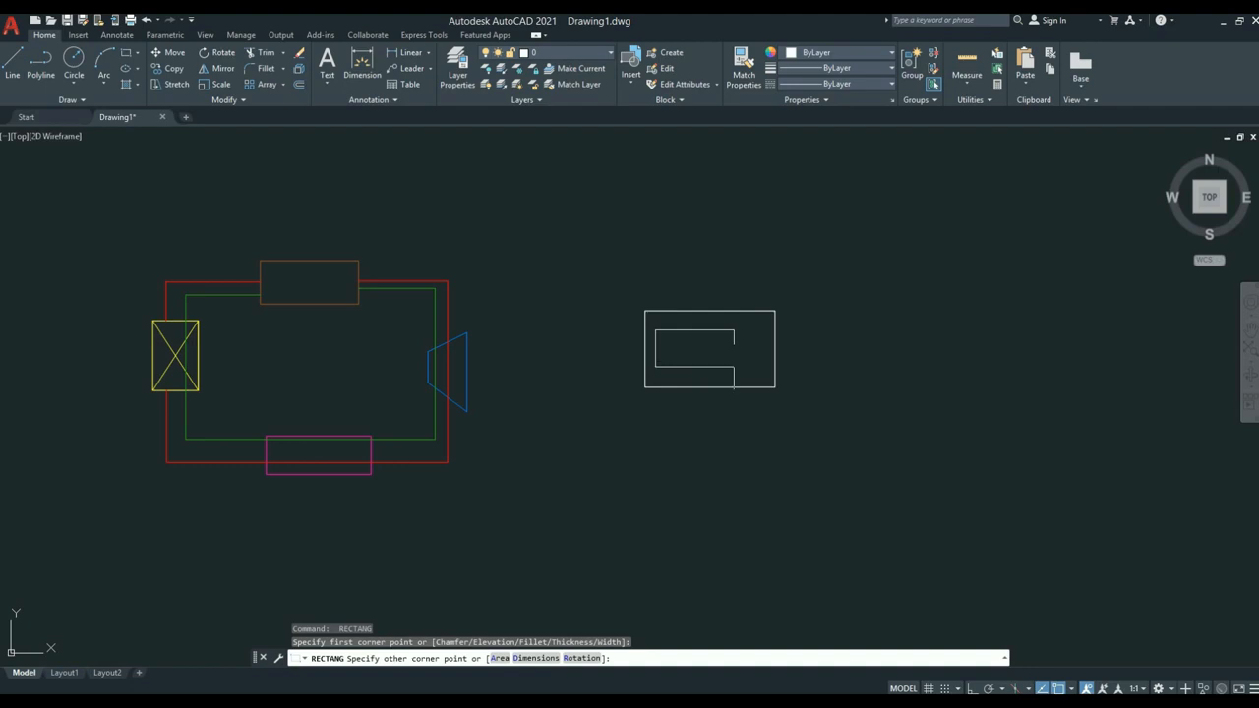
pyautogui.click(758, 374)
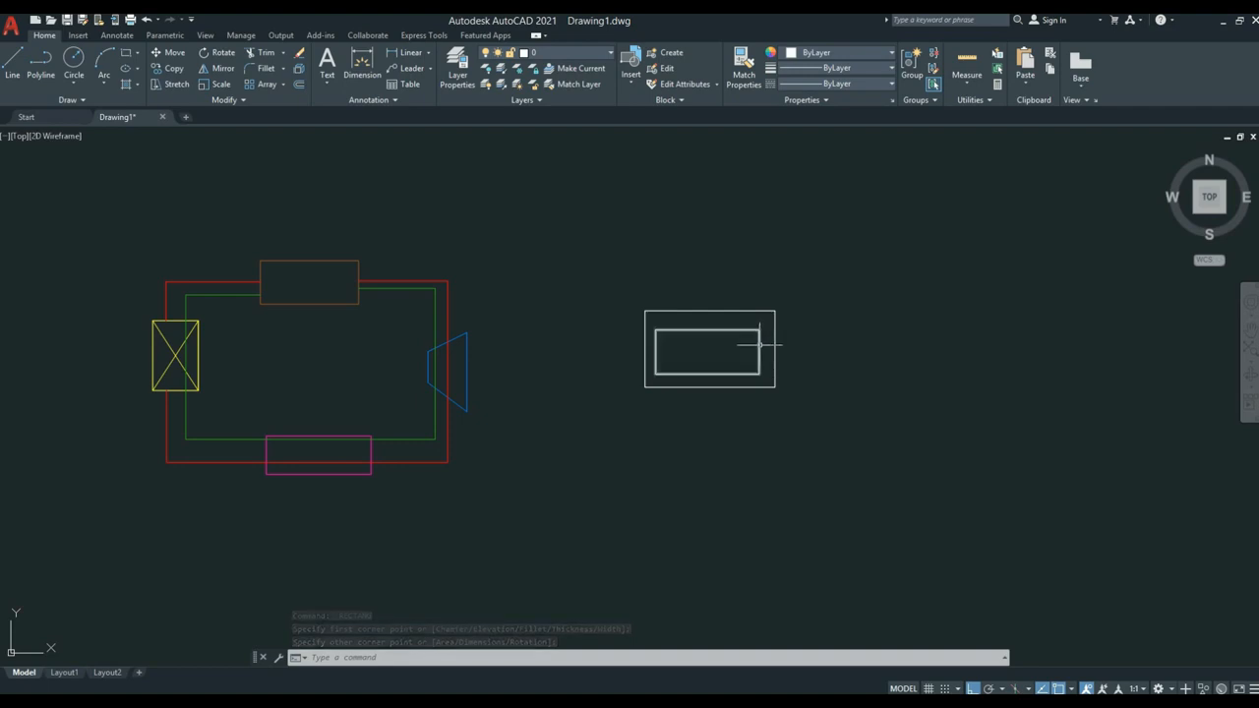
# Define a block named abc from the two nested rectangles, with its base point at their centre.
pyautogui.write('b')
pyautogui.press('Return')
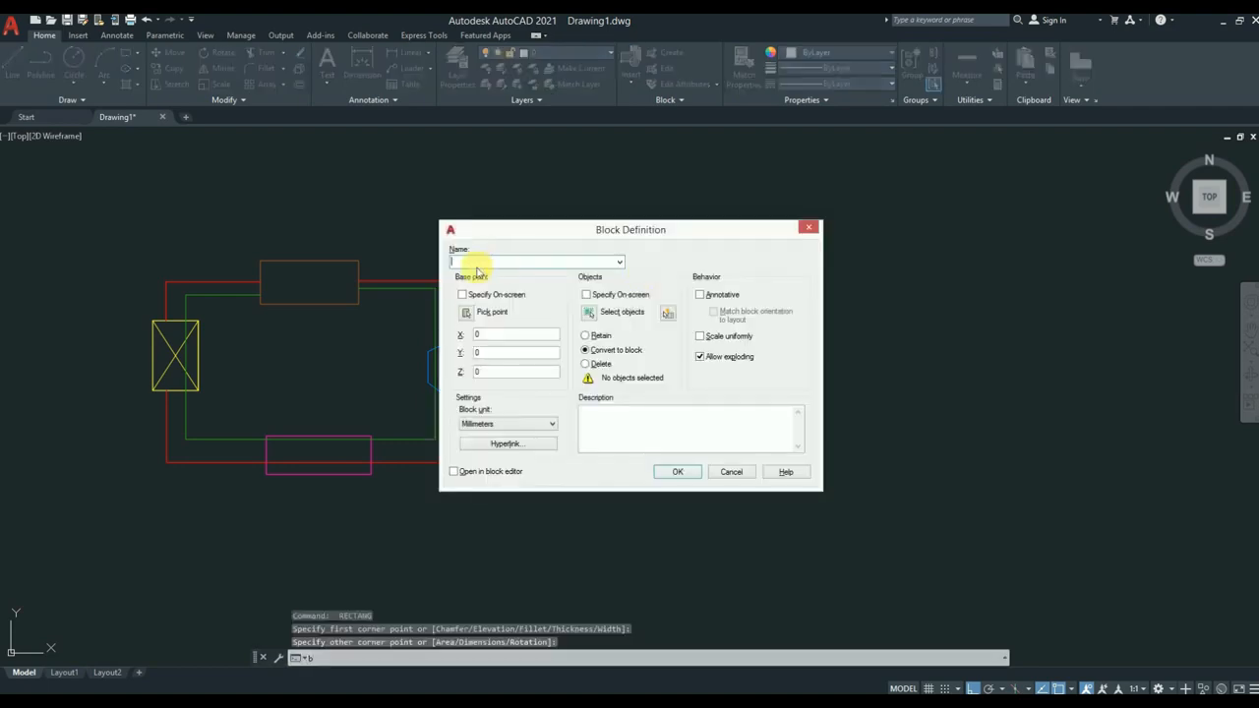
pyautogui.write('abc')
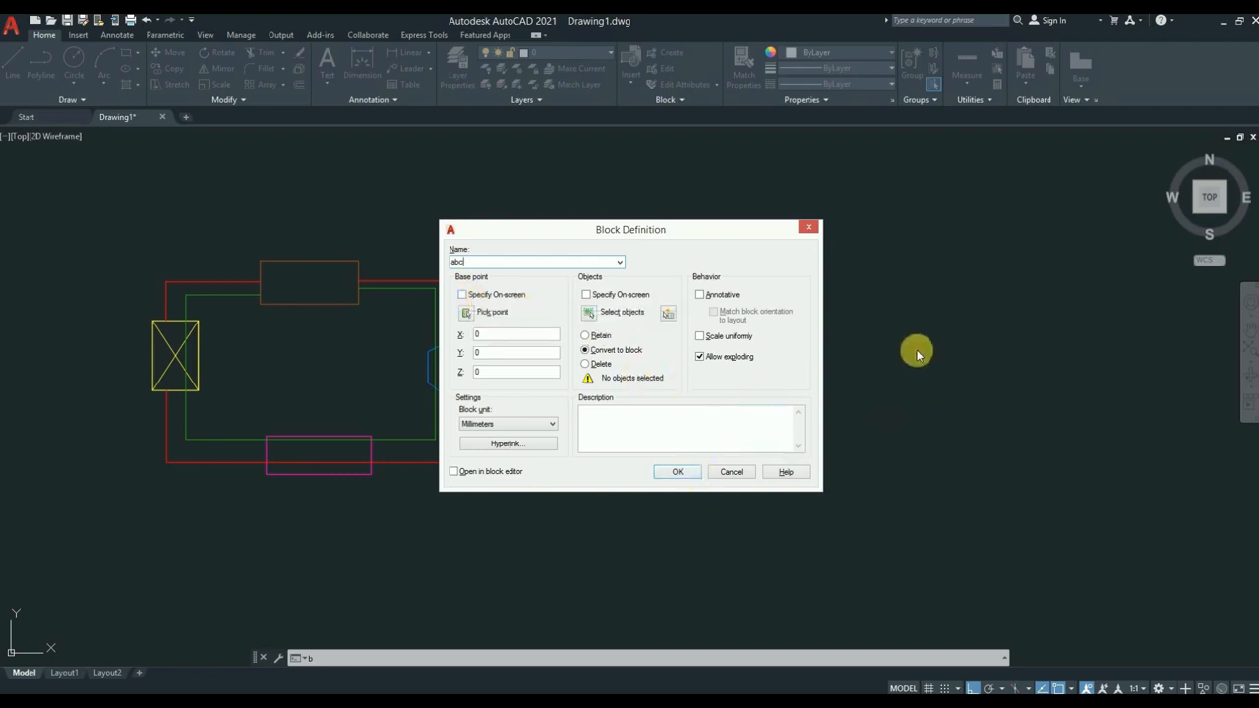
pyautogui.click(466, 313)
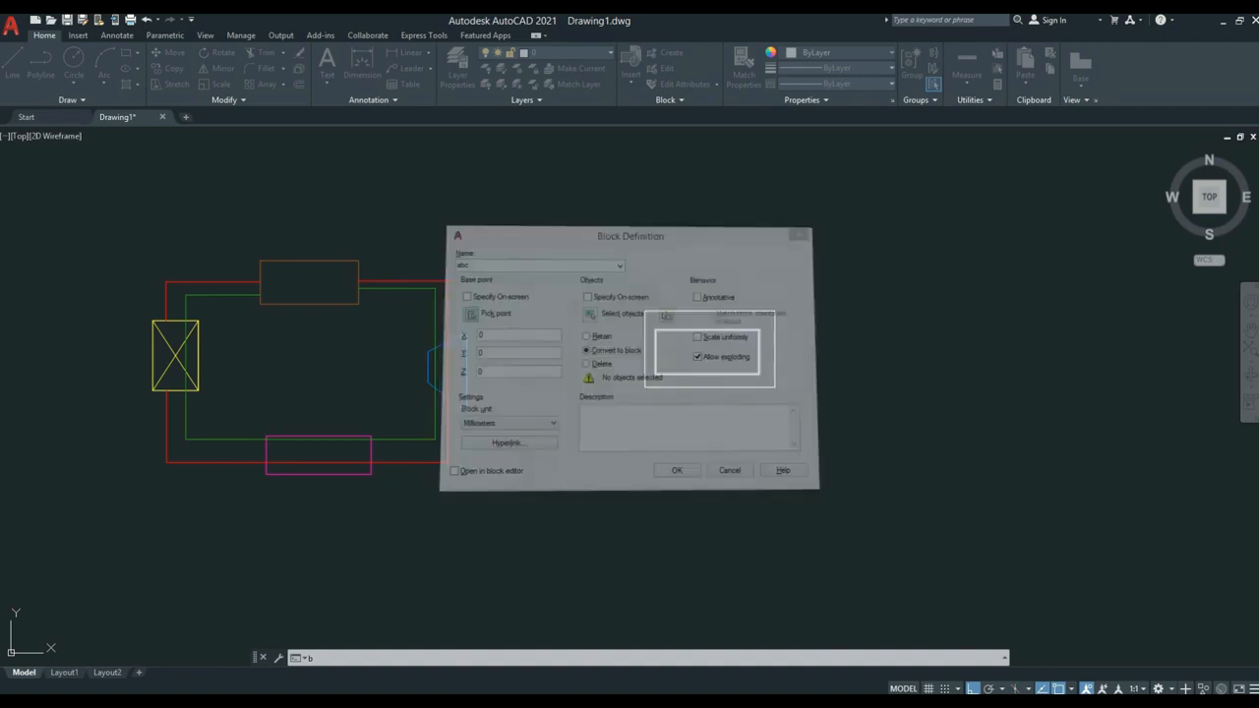
pyautogui.click(706, 351)
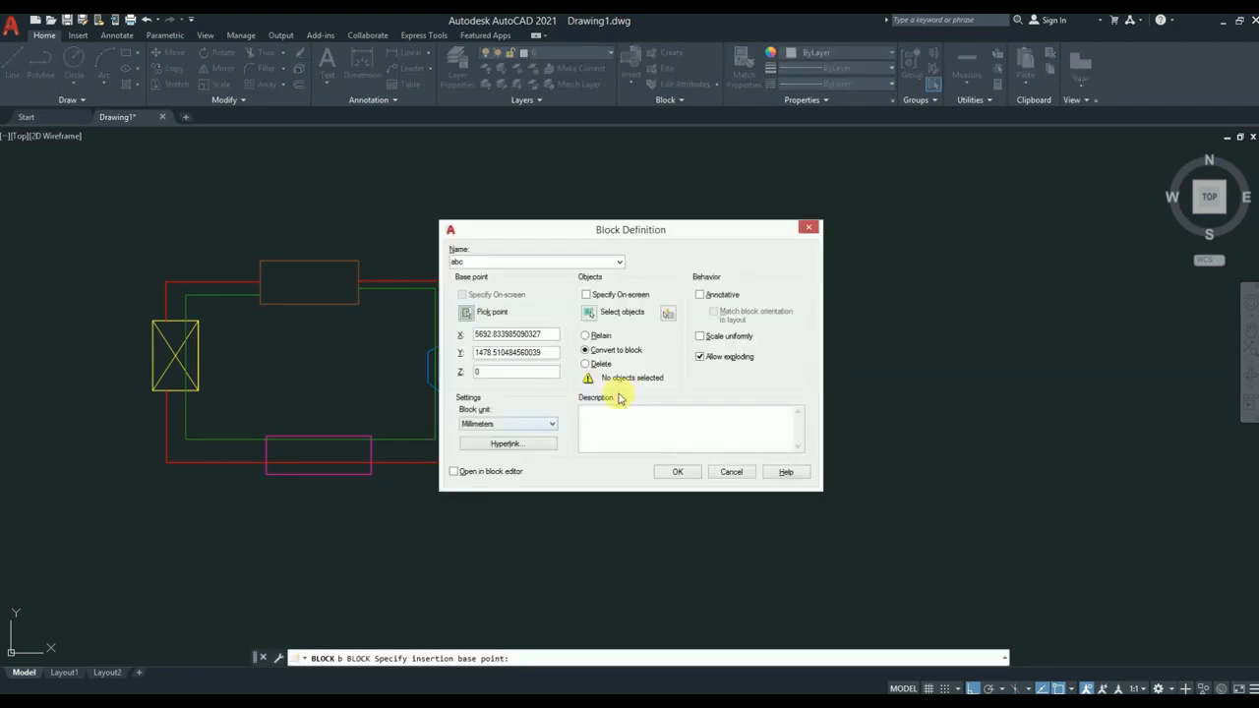
pyautogui.click(590, 315)
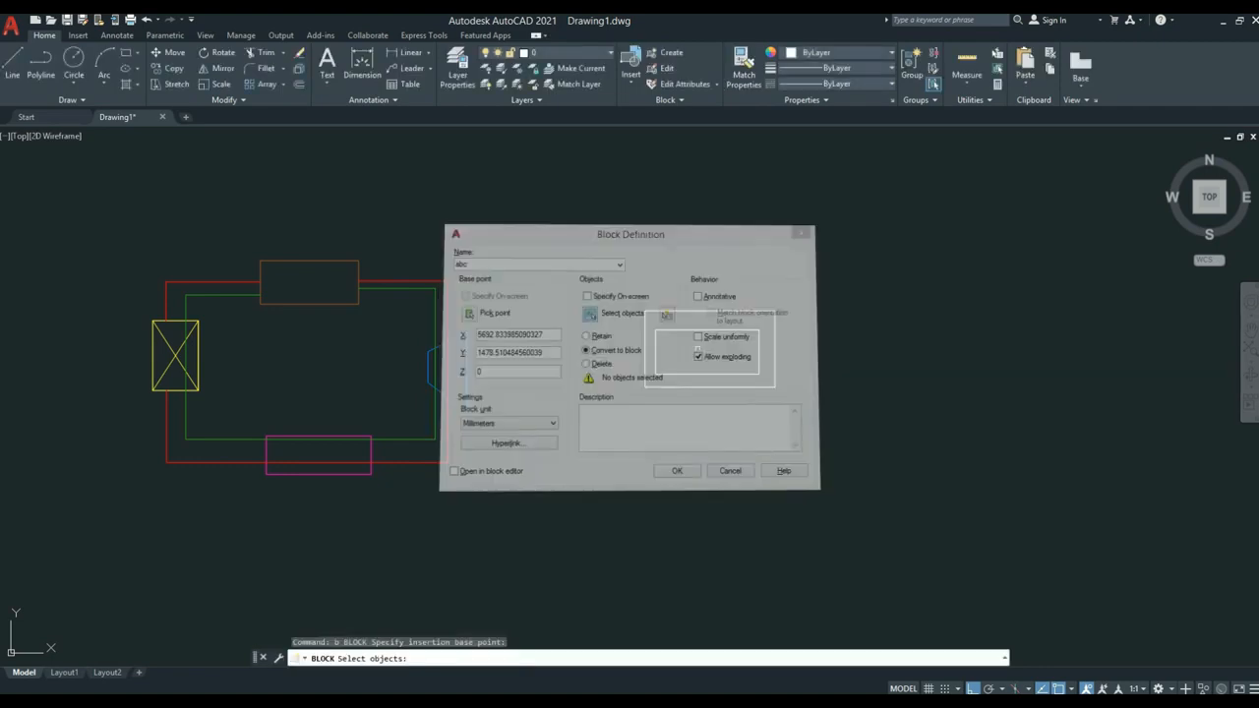
pyautogui.click(846, 282)
pyautogui.click(577, 427)
pyautogui.press('Return')
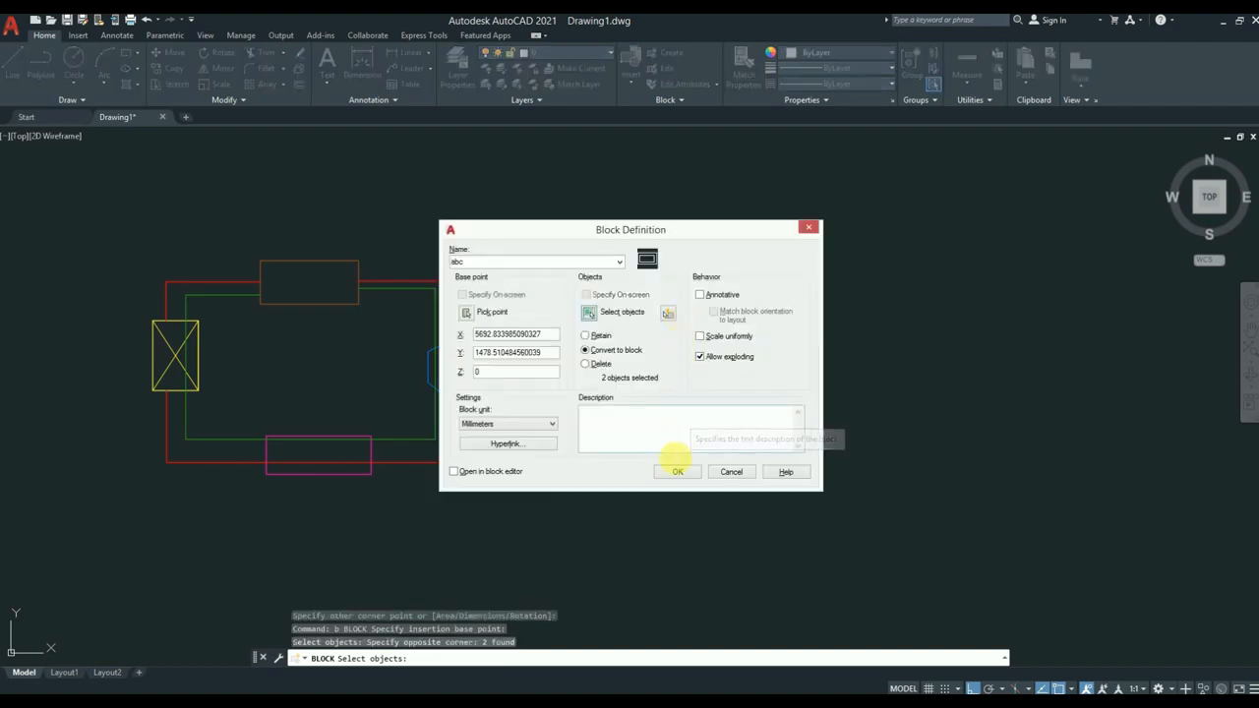
pyautogui.click(679, 473)
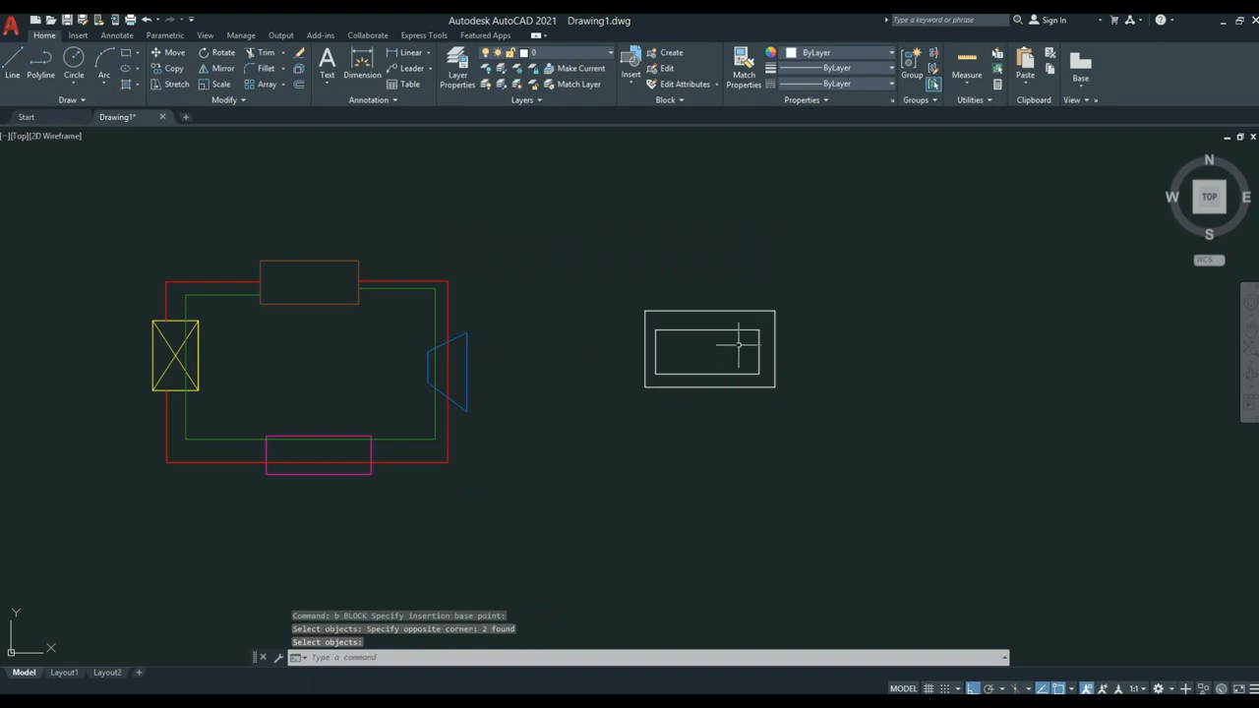
# Select the abc block to check that both rectangles behave as one object, and deselect it.
pyautogui.click(734, 329)
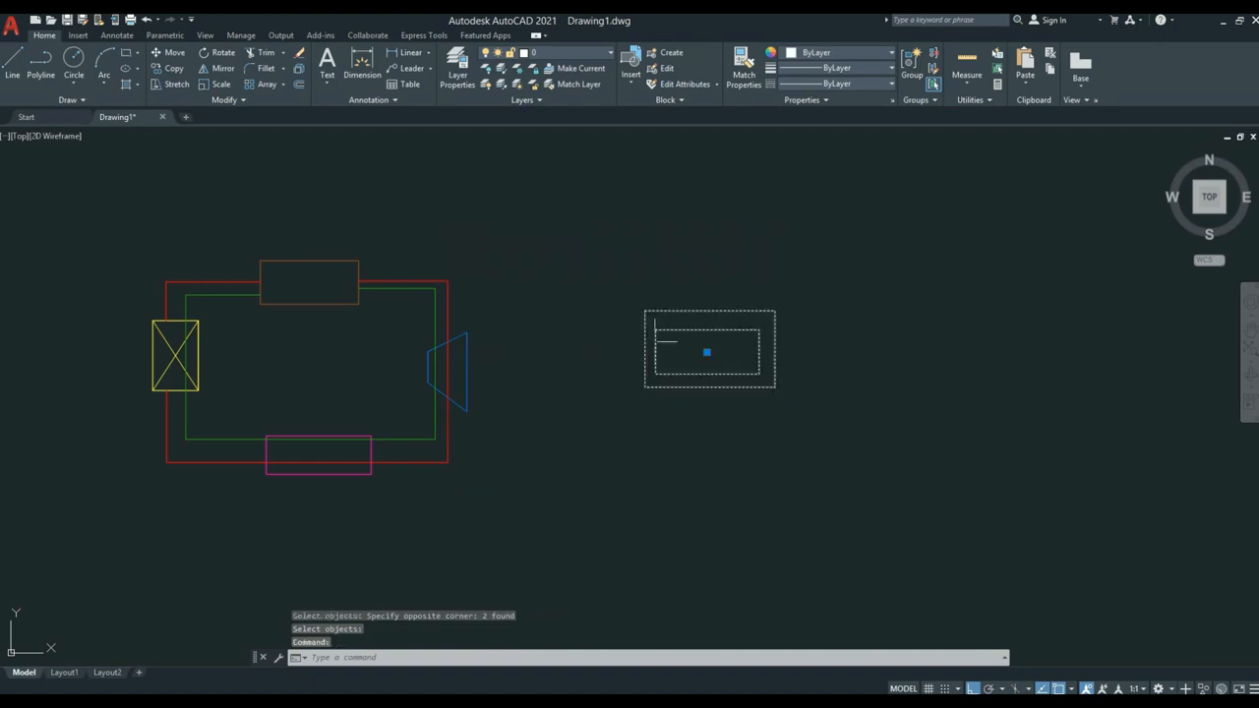
pyautogui.press('Escape')
pyautogui.press('Escape')
pyautogui.press('Escape')
# Insert a copy of the abc block at original scale above and to the right of the first one.
pyautogui.moveTo(845, 412)
pyautogui.mouseDown(button='middle')
pyautogui.moveTo(758, 416)
pyautogui.moveTo(762, 396)
pyautogui.mouseUp(button='middle')
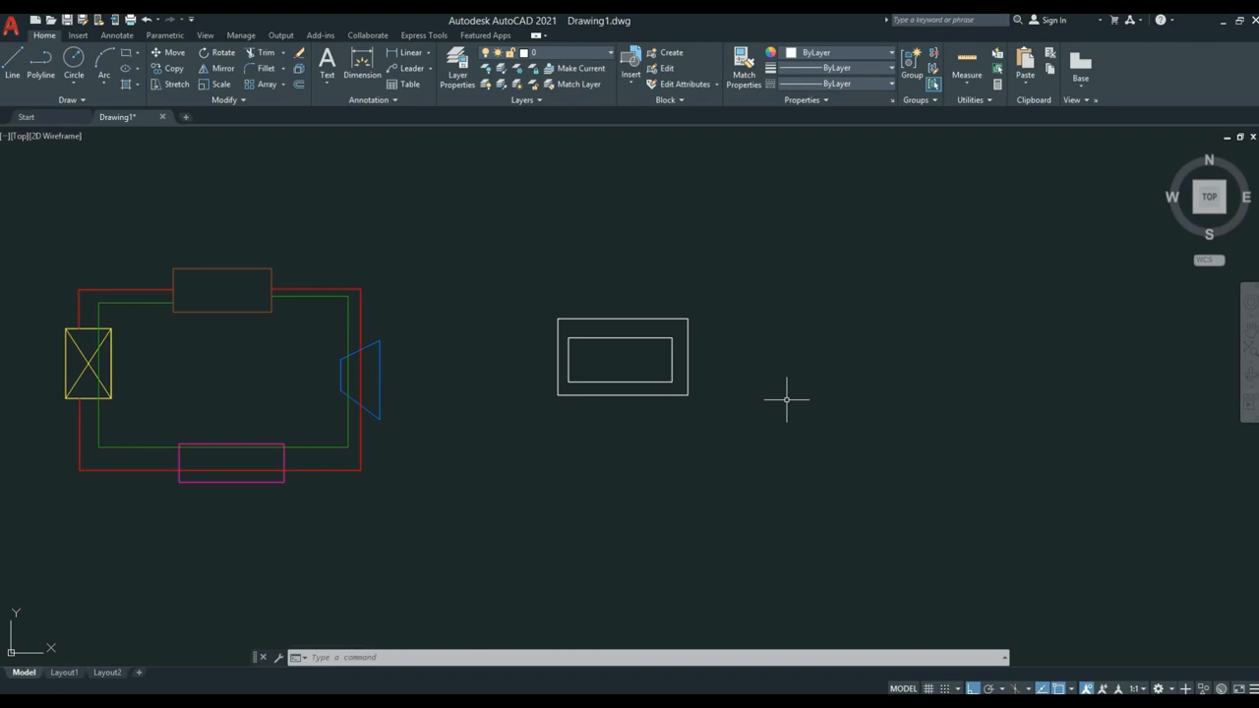
pyautogui.write('l')
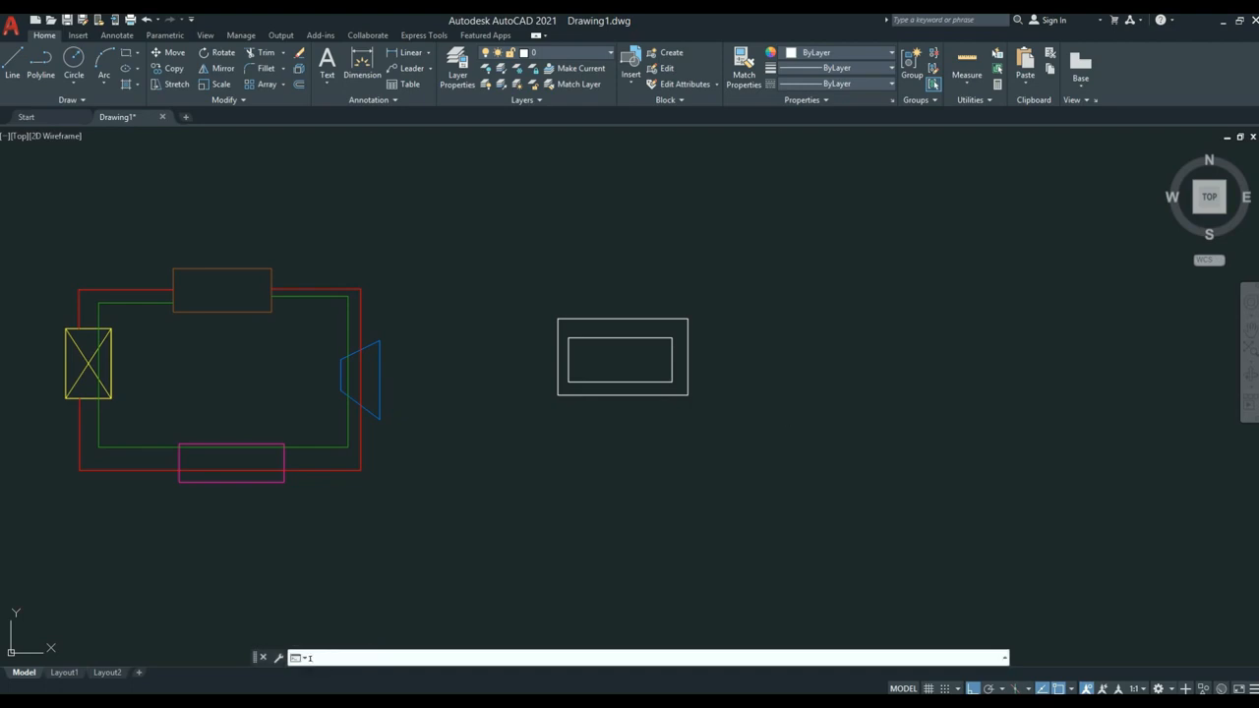
pyautogui.press('Escape')
pyautogui.press('Return')
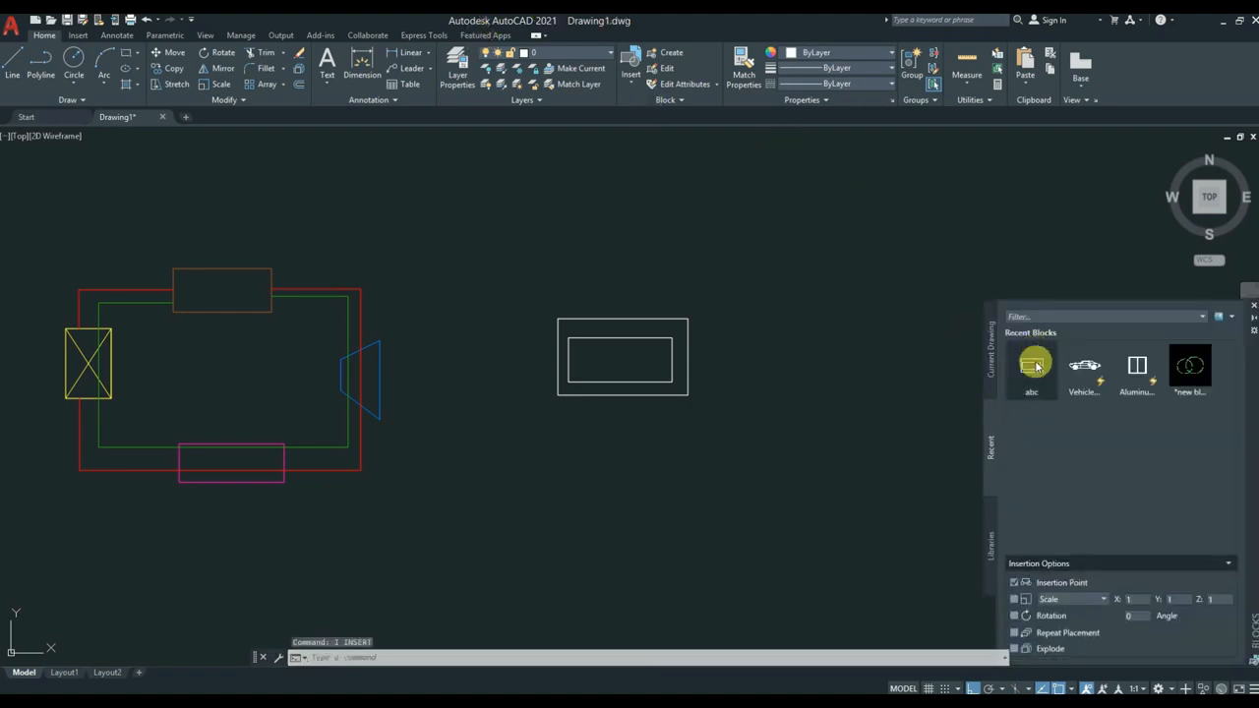
pyautogui.moveTo(1030, 367)
pyautogui.moveTo(1032, 367)
pyautogui.mouseDown()
pyautogui.moveTo(967, 367)
pyautogui.moveTo(786, 273)
pyautogui.moveTo(791, 282)
pyautogui.mouseUp()
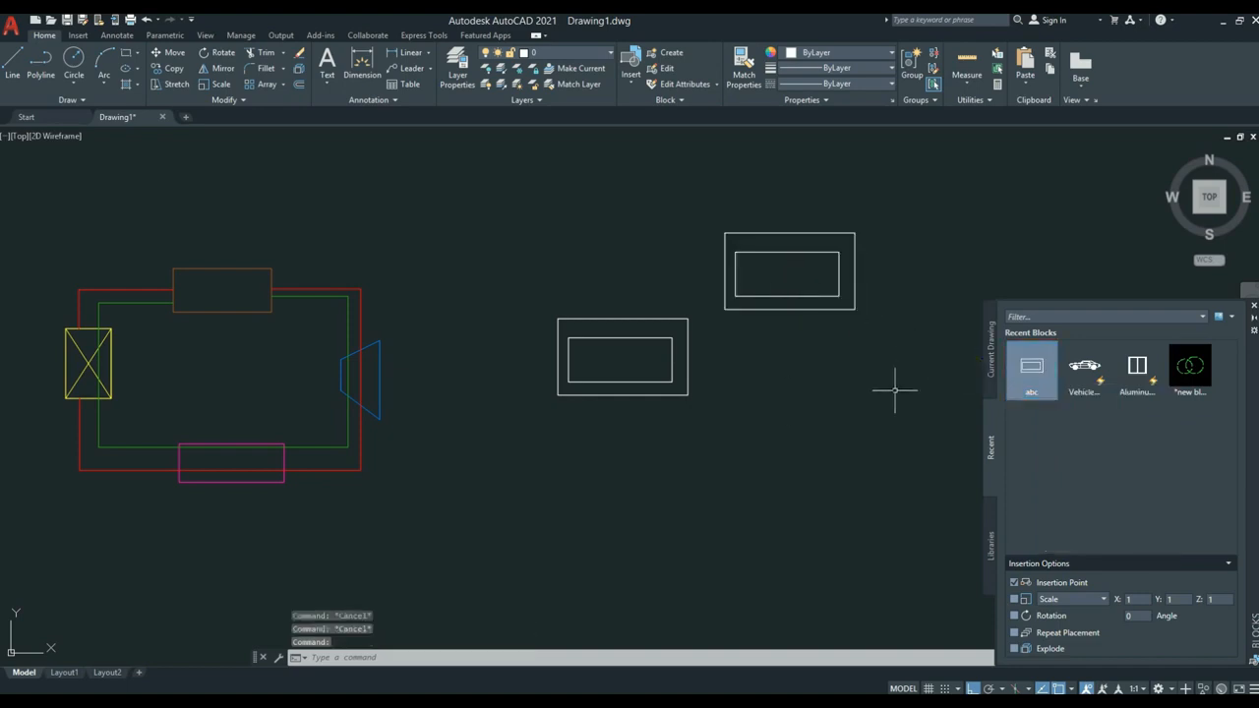
# Insert another abc block with X and Y scale 2, above and to the right of the previous copy.
pyautogui.moveTo(841, 315); pyautogui.dragTo(677, 345, button='middle')
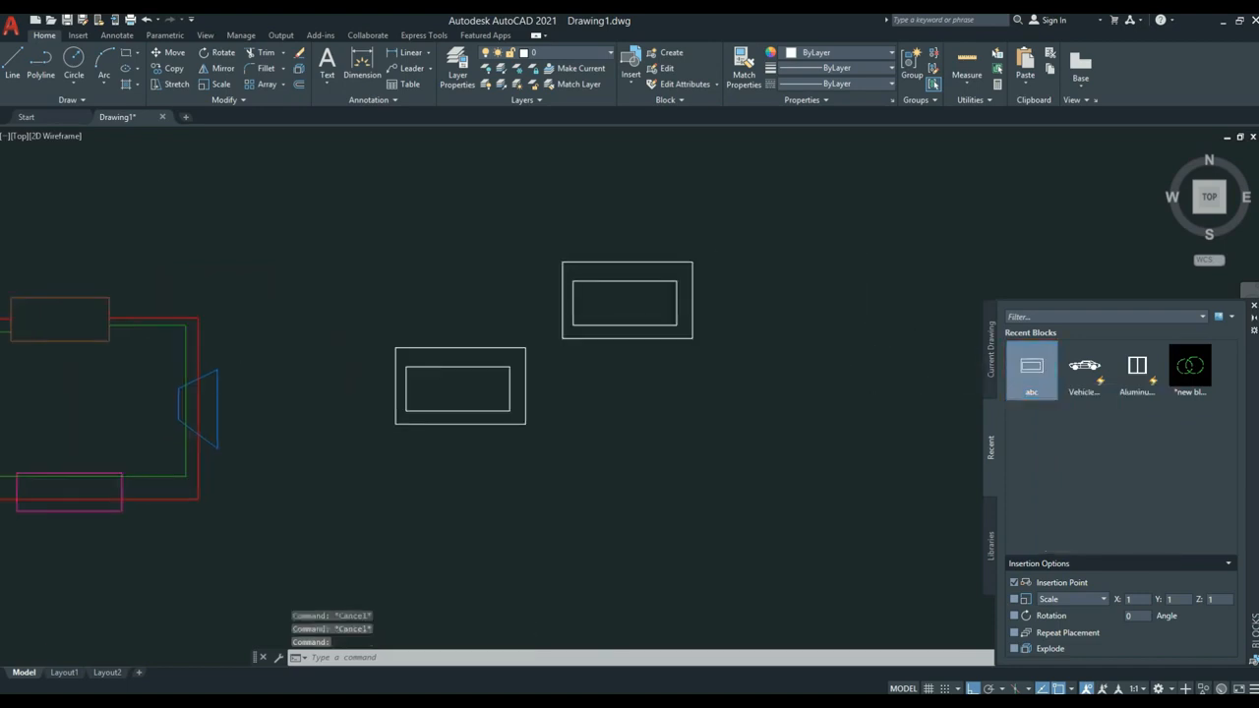
pyautogui.doubleClick(1126, 598)
pyautogui.write('2')
pyautogui.moveTo(1182, 599); pyautogui.dragTo(1159, 598)
pyautogui.write('2')
pyautogui.click(1032, 372)
pyautogui.moveTo(818, 289); pyautogui.dragTo(684, 402, button='middle')
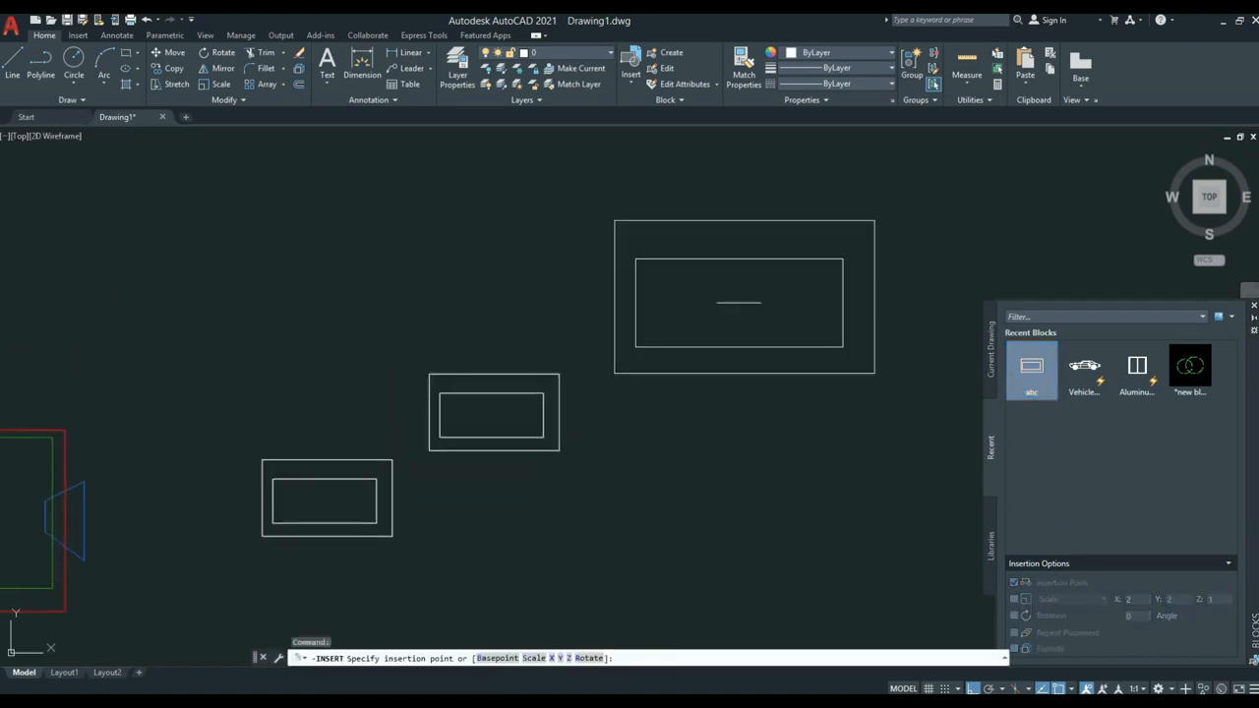
pyautogui.click(717, 290)
pyautogui.moveTo(892, 463); pyautogui.dragTo(778, 386, button='middle')
# Create a new drawing, check its recent blocks for abc, and return to Drawing1.
pyautogui.click(1131, 615)
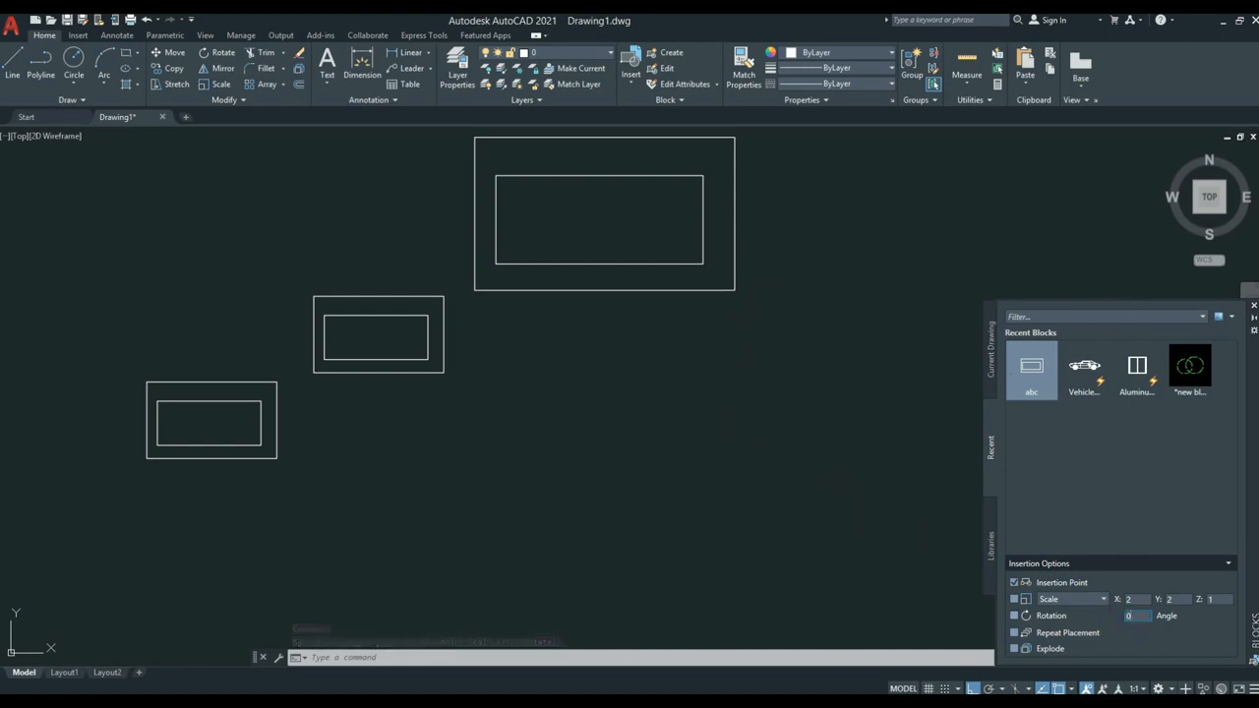
pyautogui.click(184, 117)
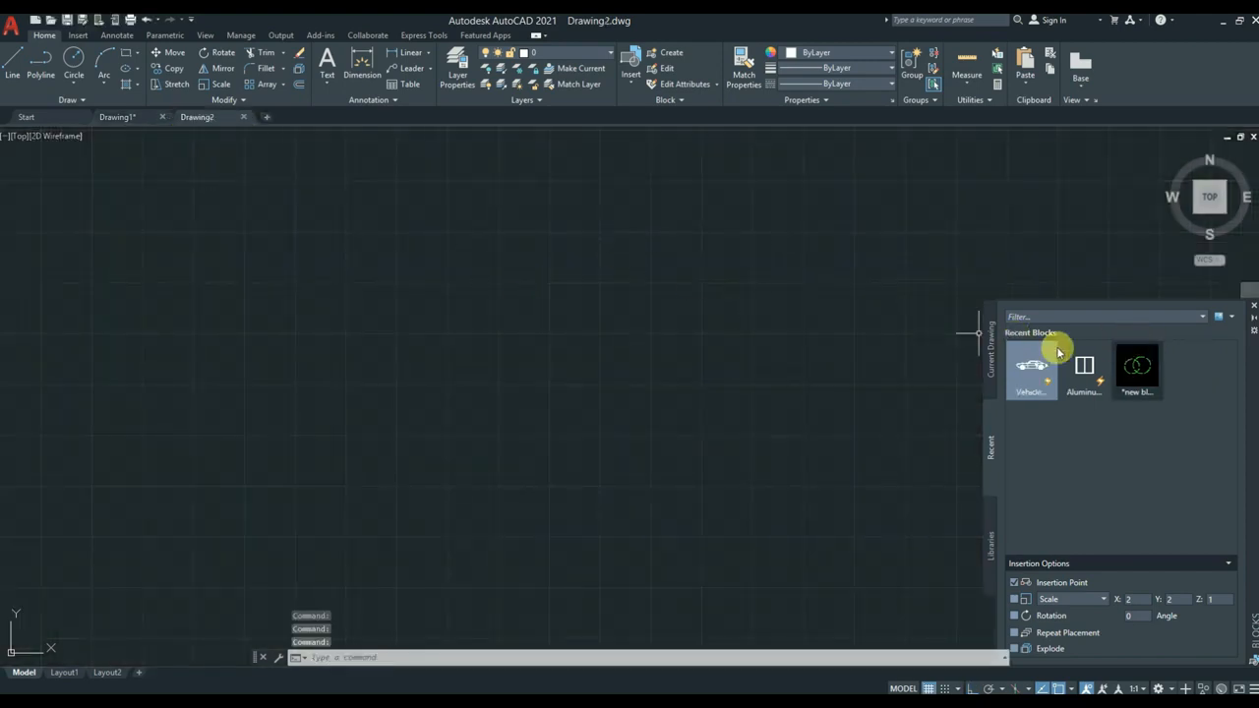
pyautogui.click(116, 116)
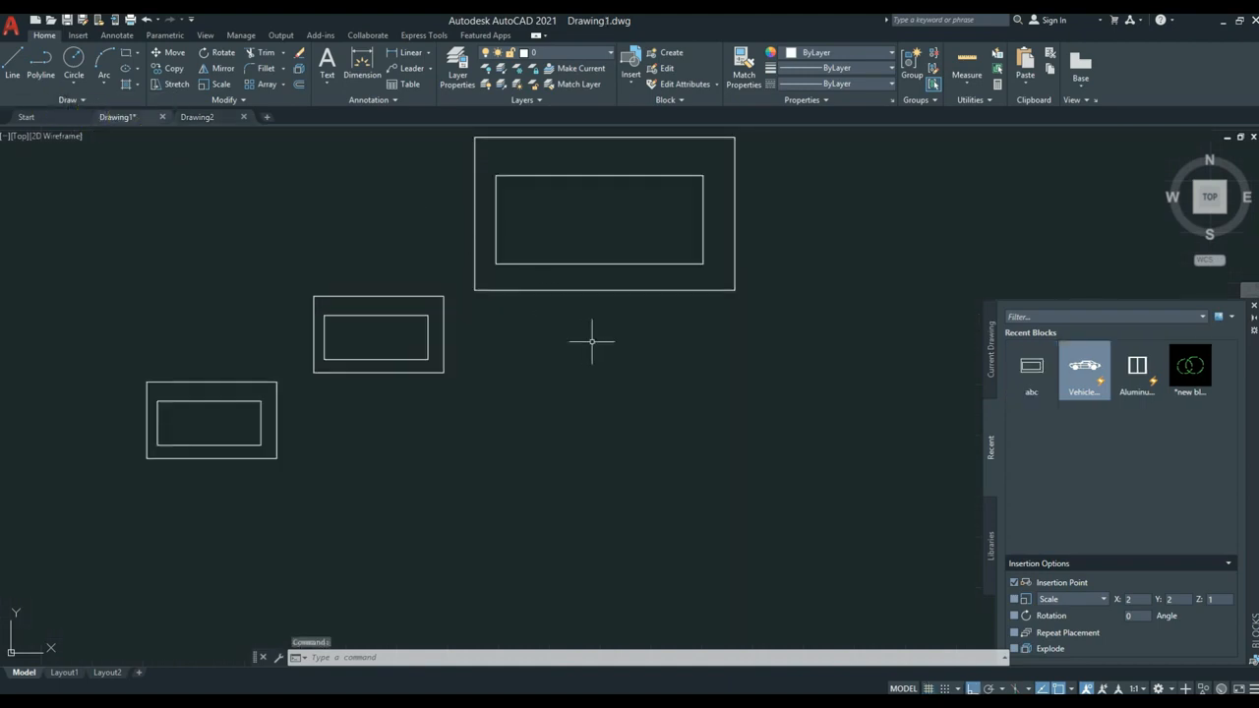
# Draw a rectangle in the empty area below and to the right of the three abc blocks.
pyautogui.moveTo(701, 359); pyautogui.dragTo(578, 394, button='middle')
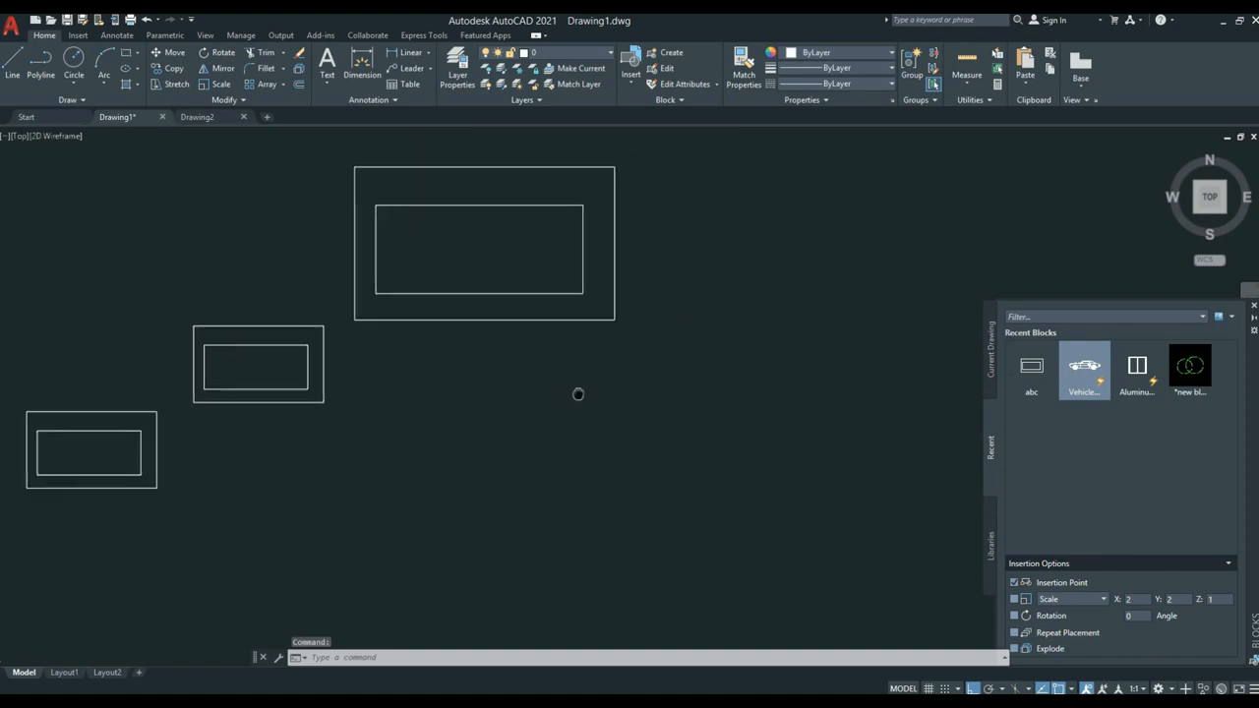
pyautogui.click(125, 52)
pyautogui.click(579, 430)
pyautogui.click(697, 497)
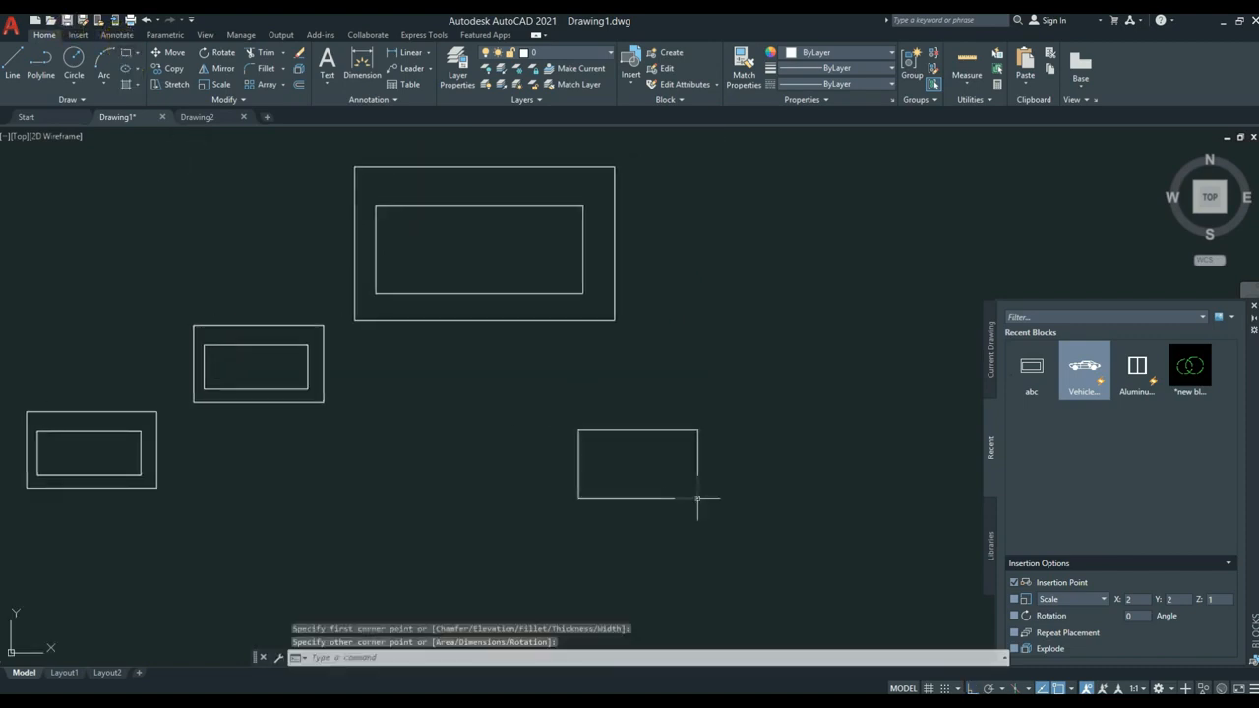
# Draw a circle centred in the new rectangle, extending past its upper and lower edges.
pyautogui.click(74, 61)
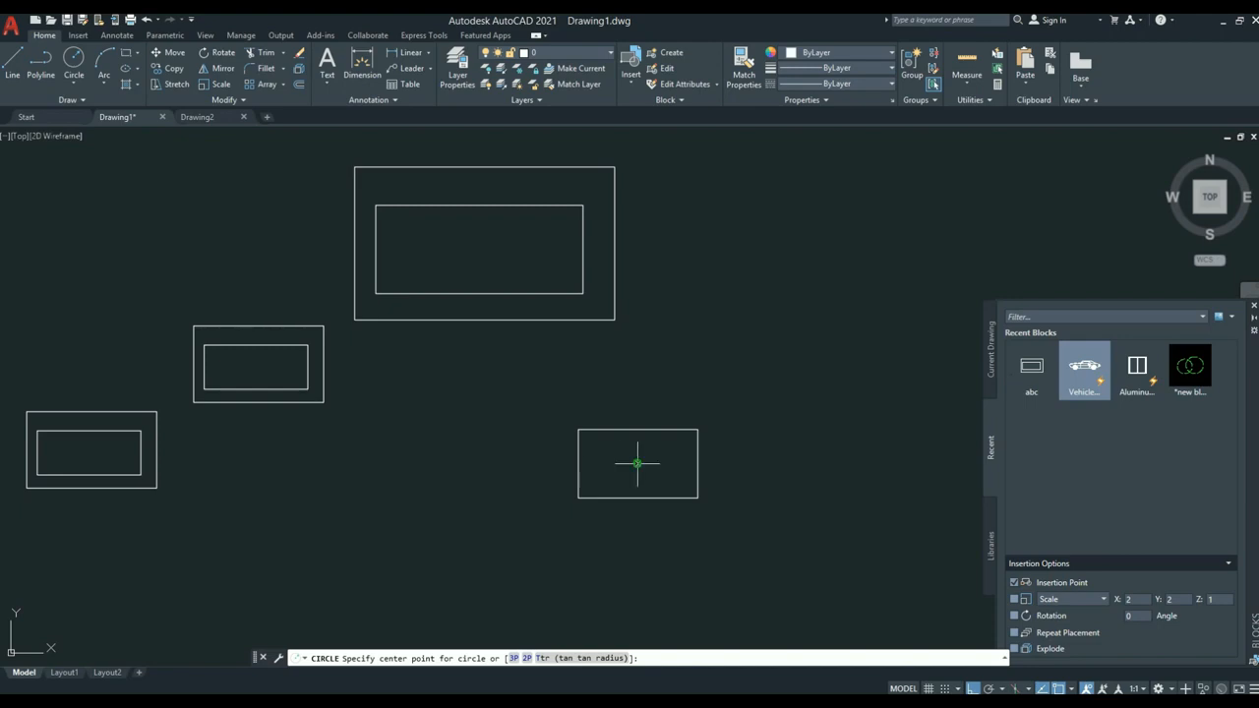
pyautogui.click(638, 463)
pyautogui.click(647, 414)
# Start a Write Block from objects, using the circle's centre as the base point.
pyautogui.moveTo(669, 402); pyautogui.dragTo(605, 310, button='middle')
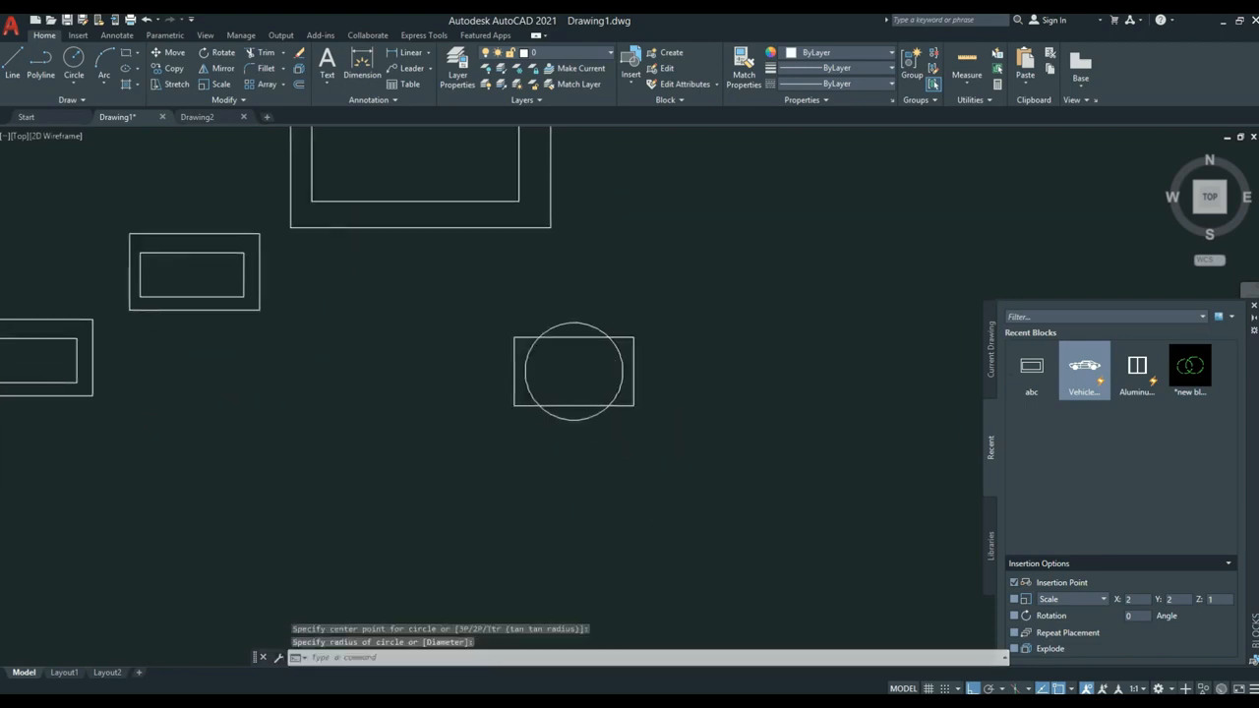
pyautogui.write('w')
pyautogui.press('Return')
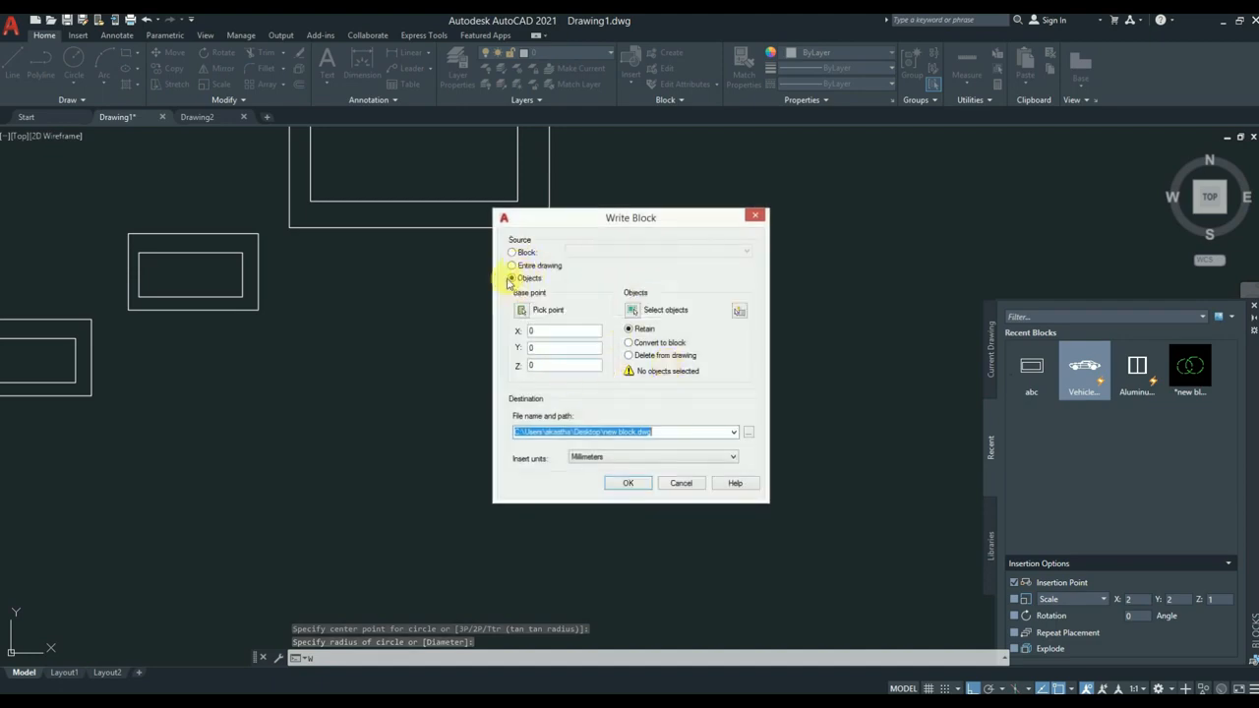
pyautogui.click(511, 278)
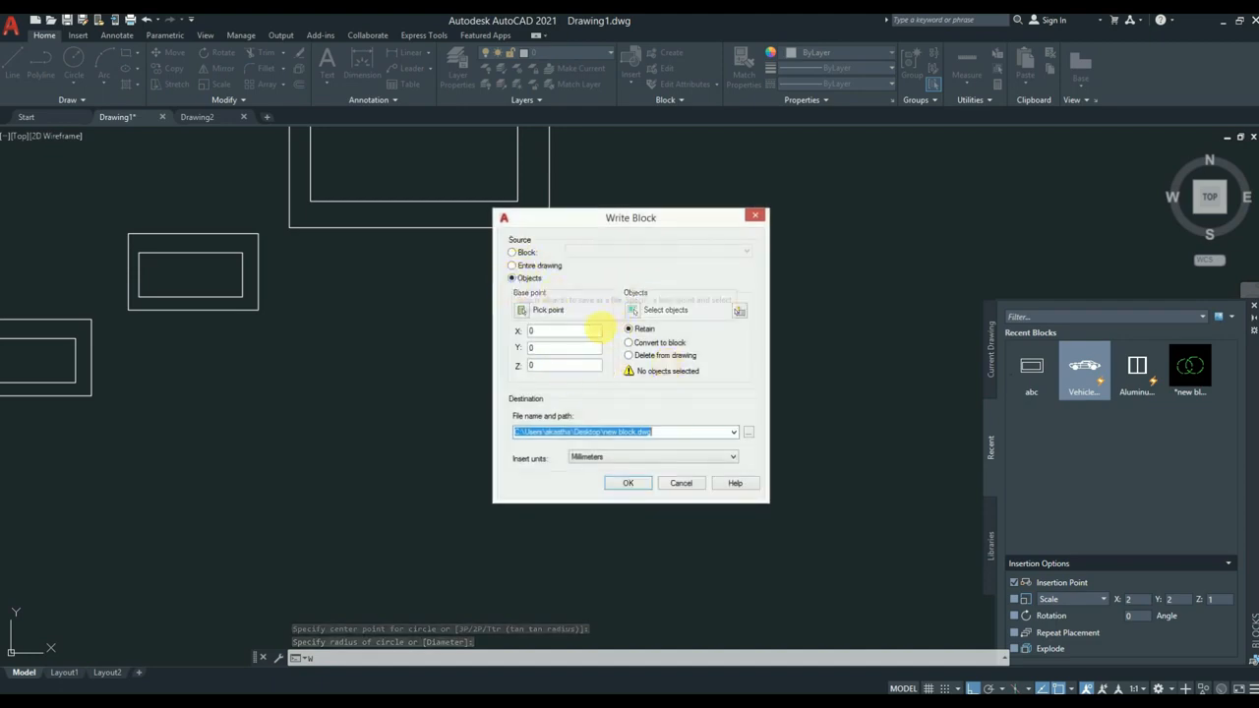
pyautogui.click(522, 311)
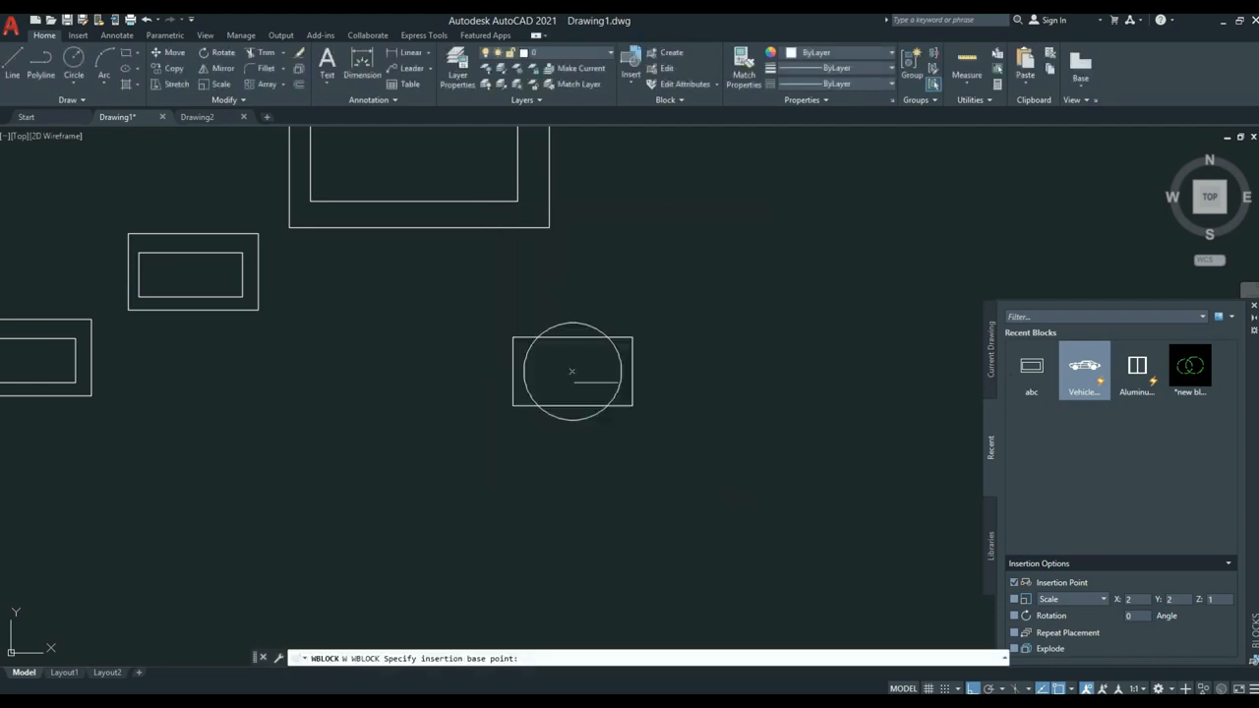
pyautogui.click(572, 371)
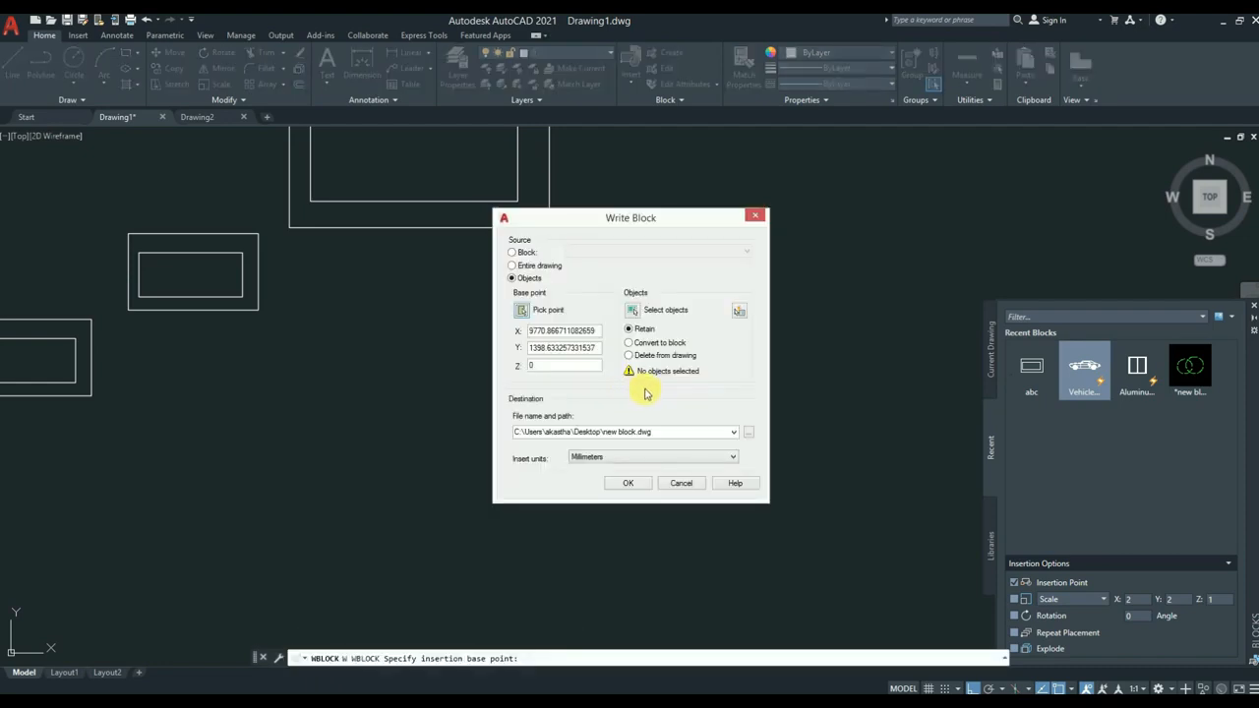
# Select the new rectangle and circle as the source objects for the written block.
pyautogui.click(634, 311)
pyautogui.click(702, 316)
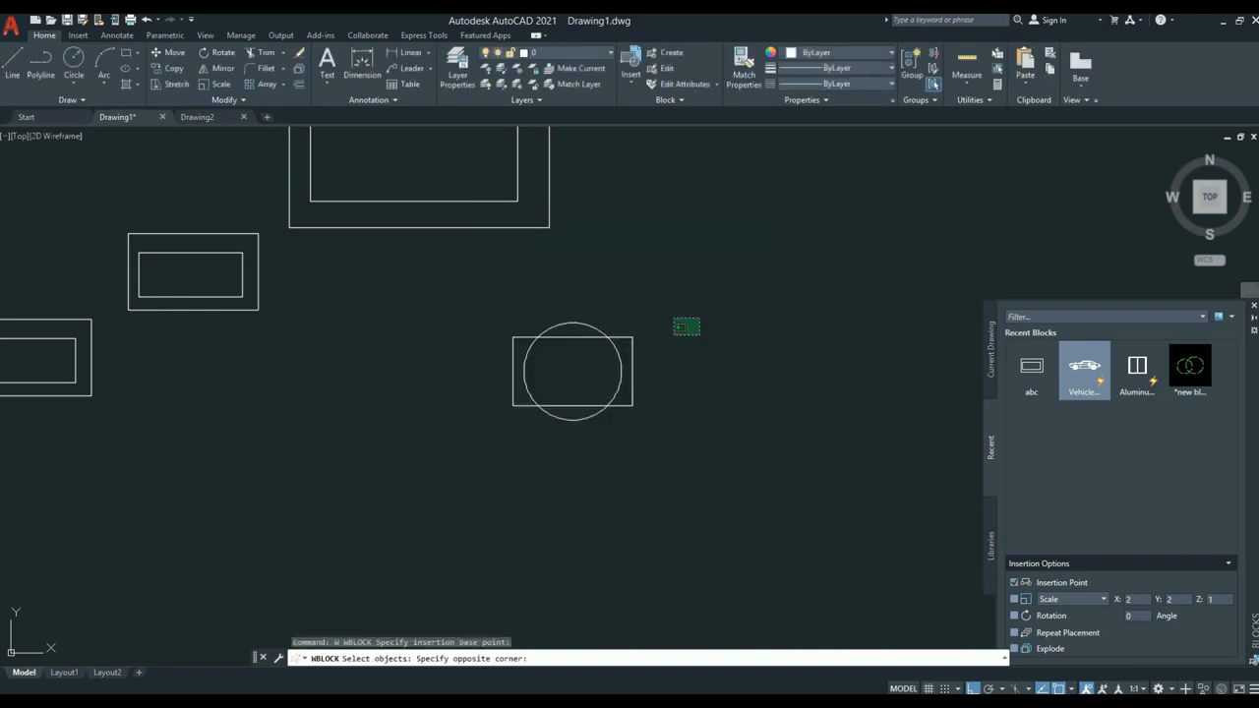
pyautogui.click(429, 473)
pyautogui.press('Return')
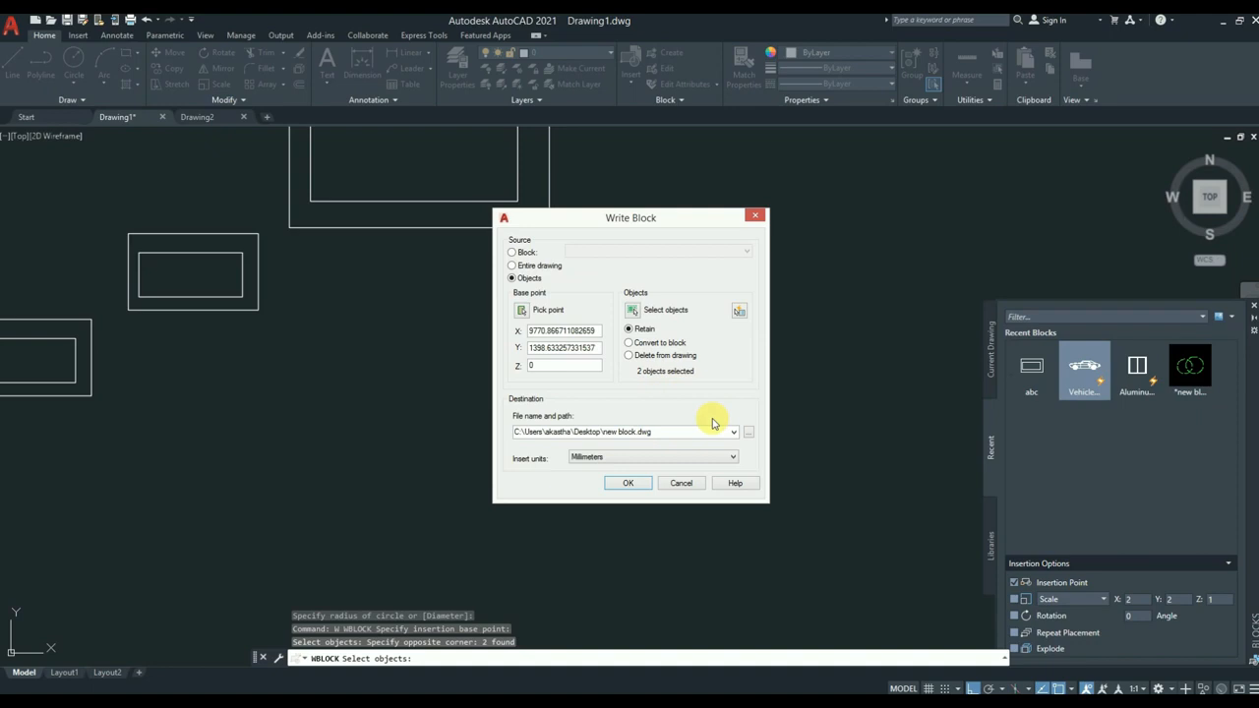
# Set the destination to x.dwg on the Desktop and write the block file.
pyautogui.click(745, 436)
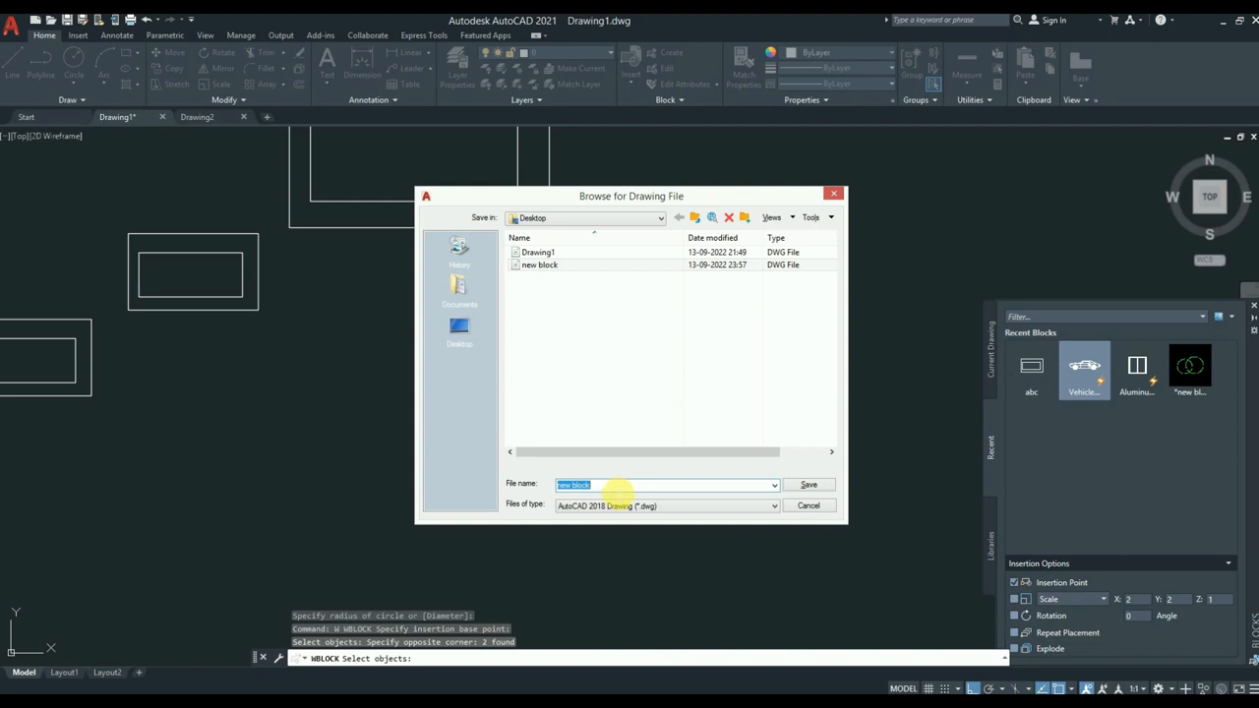
pyautogui.click(459, 325)
pyautogui.click(607, 485)
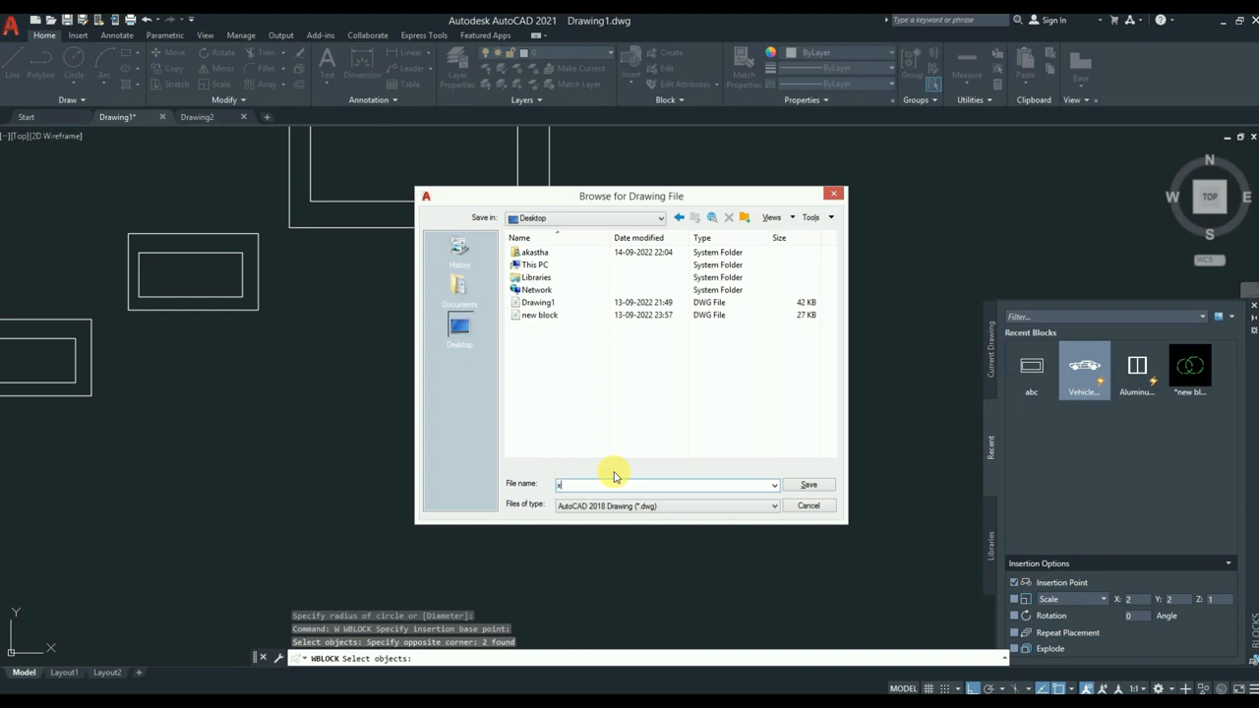
pyautogui.press('Return')
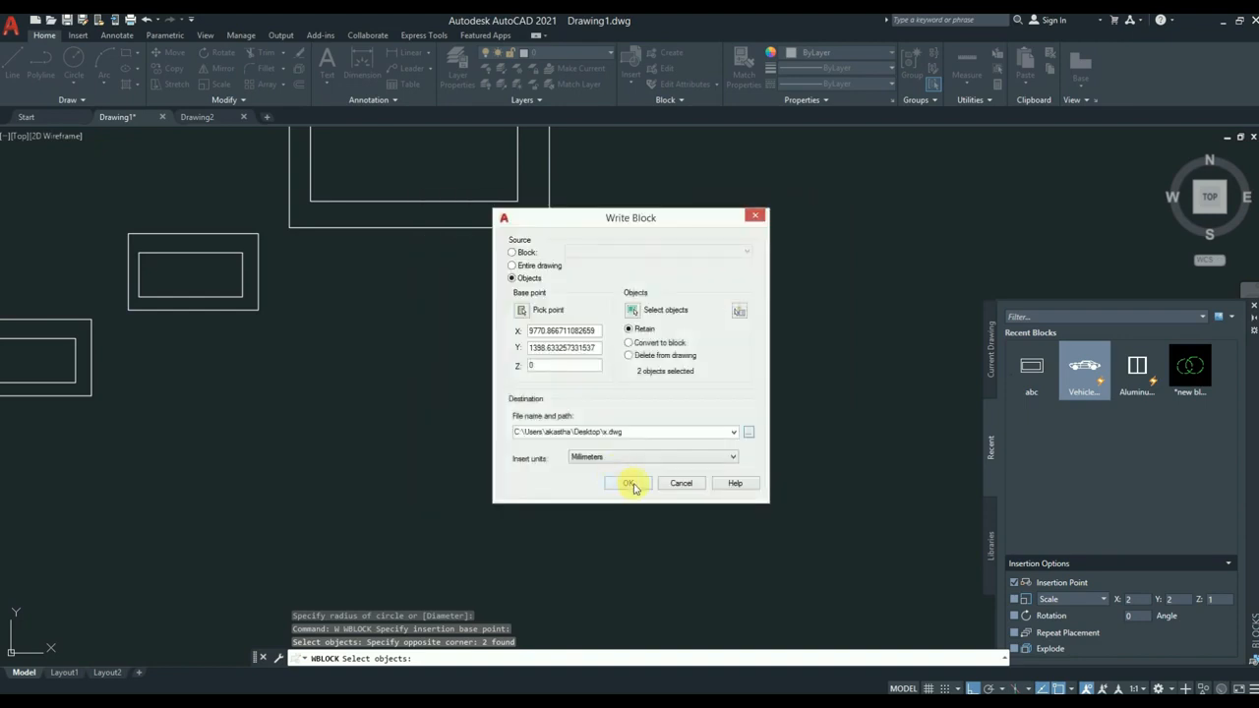
pyautogui.click(632, 485)
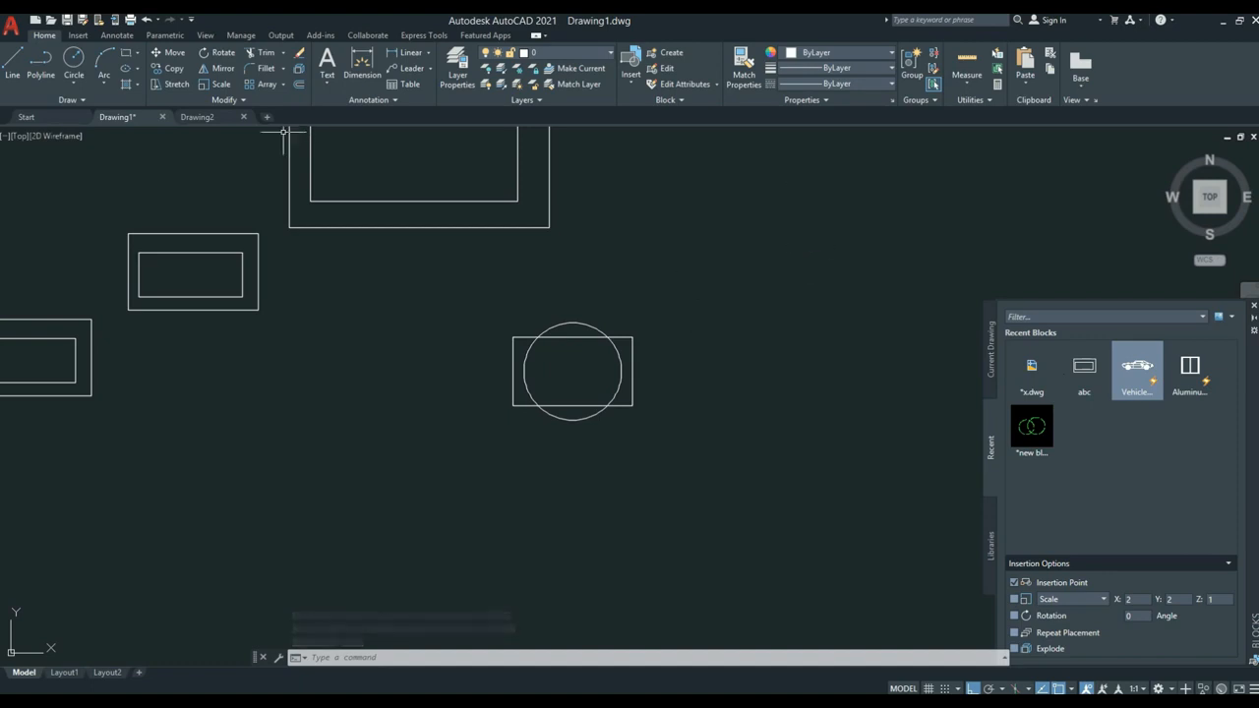
# Switch to Drawing2 and insert the recent block x.dwg with X and Y scale 2 in the empty drawing area.
pyautogui.click(212, 116)
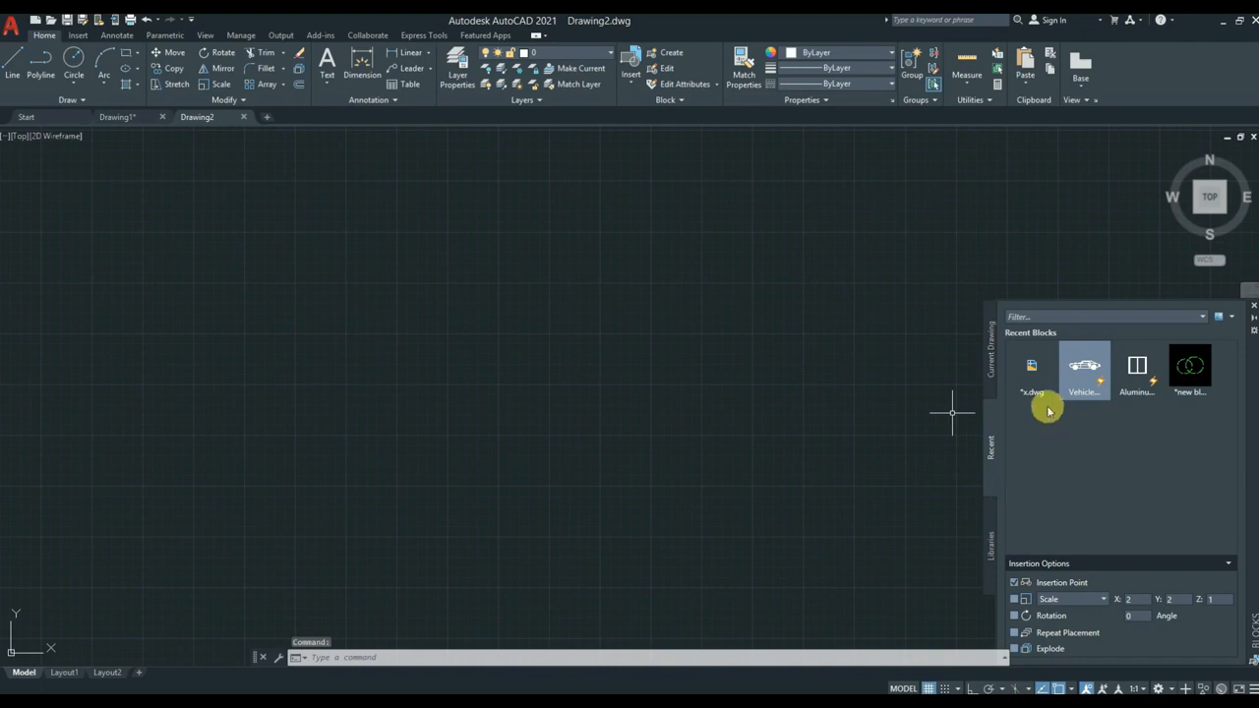
pyautogui.moveTo(1031, 367)
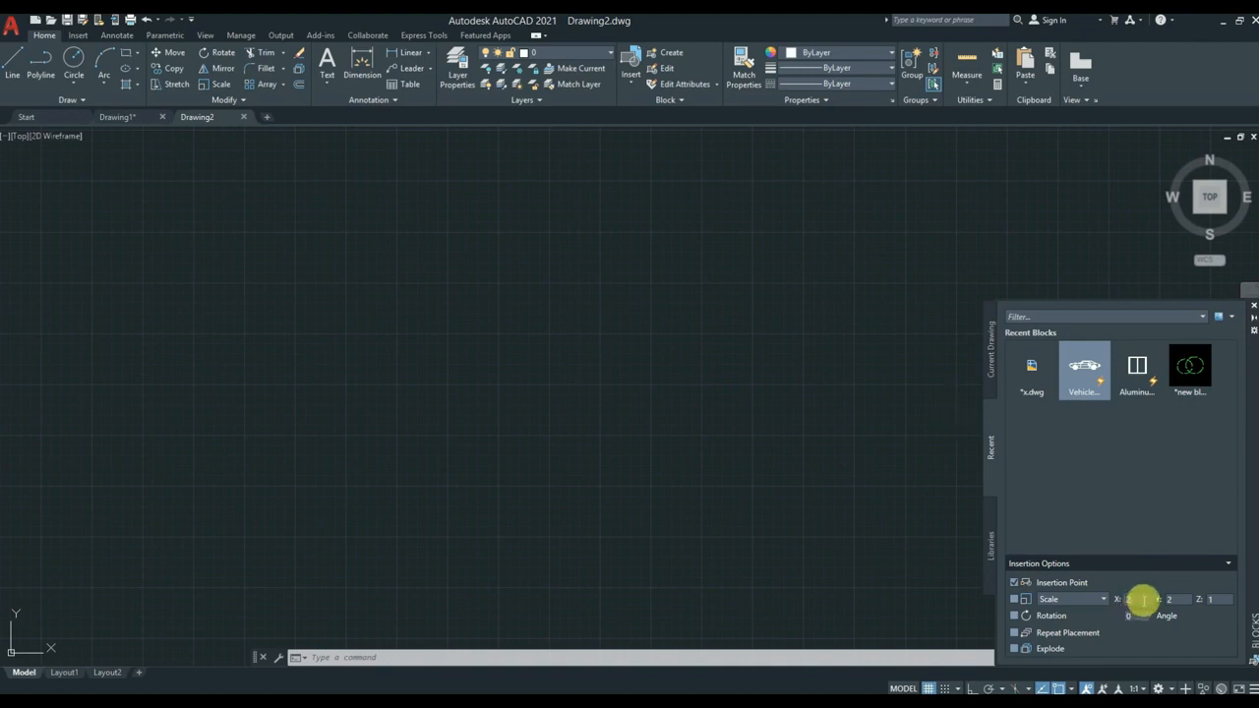
pyautogui.click(1032, 369)
pyautogui.click(682, 382)
pyautogui.click(682, 378)
pyautogui.click(706, 433)
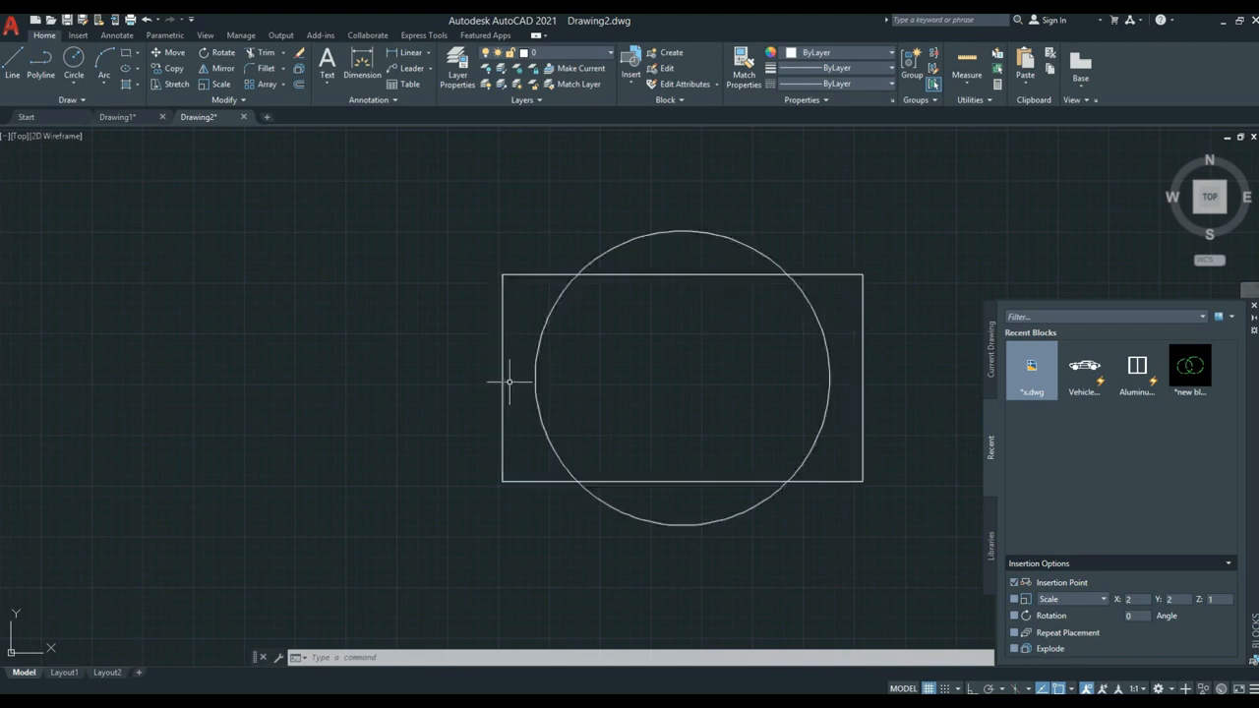
# Turn off the grid display in Drawing2.
pyautogui.moveTo(597, 471); pyautogui.dragTo(441, 509, button='middle')
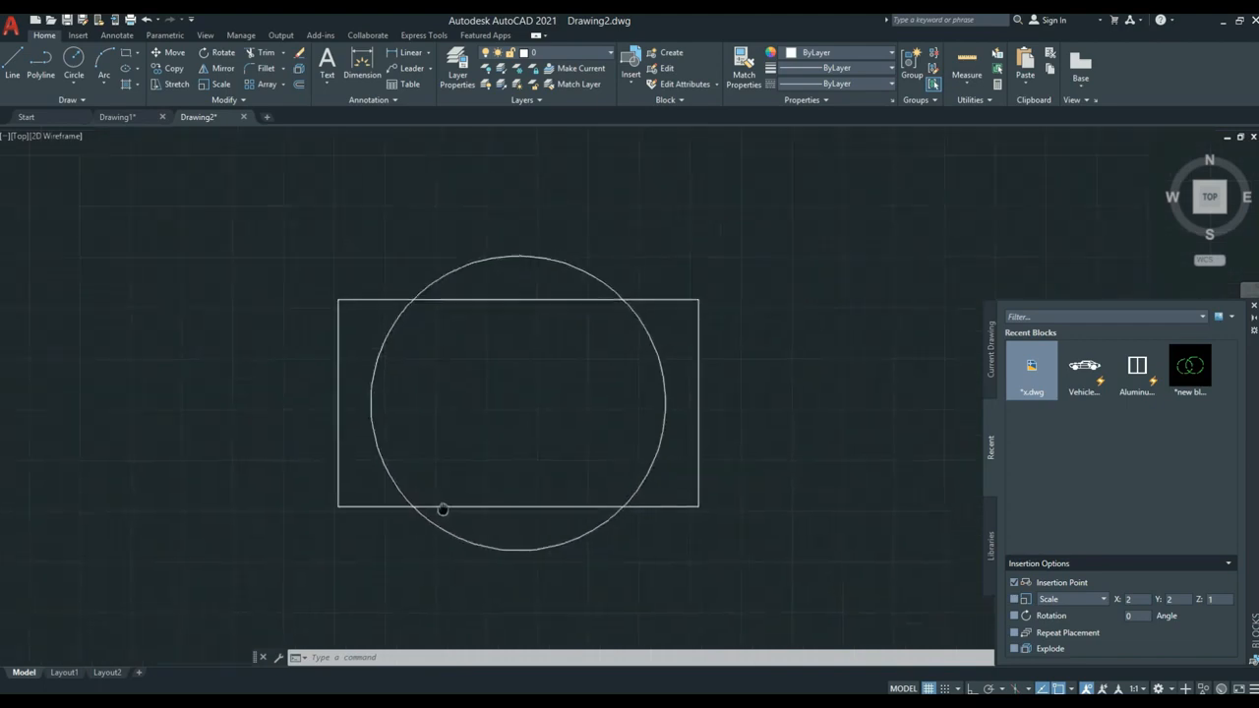
pyautogui.moveTo(710, 535)
pyautogui.mouseDown(button='middle')
pyautogui.moveTo(761, 475)
pyautogui.moveTo(572, 501)
pyautogui.moveTo(588, 509)
pyautogui.mouseUp(button='middle')
pyautogui.moveTo(632, 563)
pyautogui.mouseDown(button='middle')
pyautogui.moveTo(660, 519)
pyautogui.moveTo(343, 612)
pyautogui.mouseUp(button='middle')
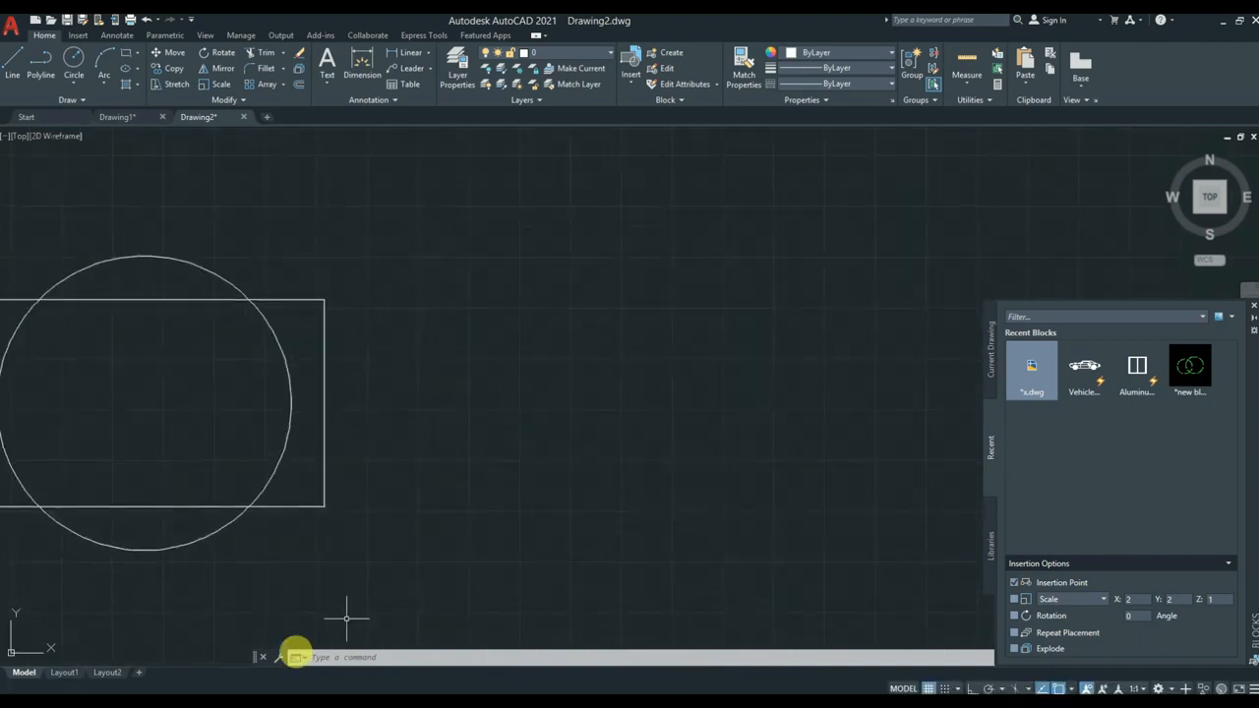
pyautogui.click(927, 685)
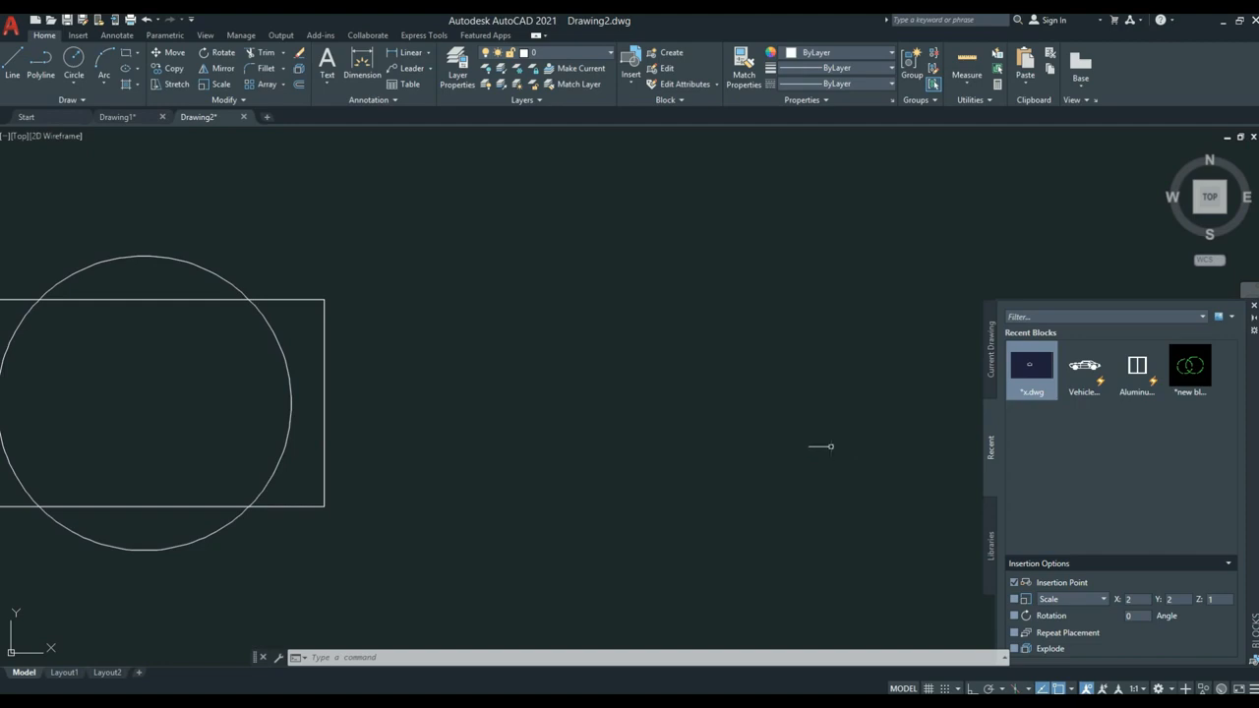
# Close the Blocks palette and erase everything in Drawing2.
pyautogui.moveTo(805, 465); pyautogui.dragTo(663, 487, button='middle')
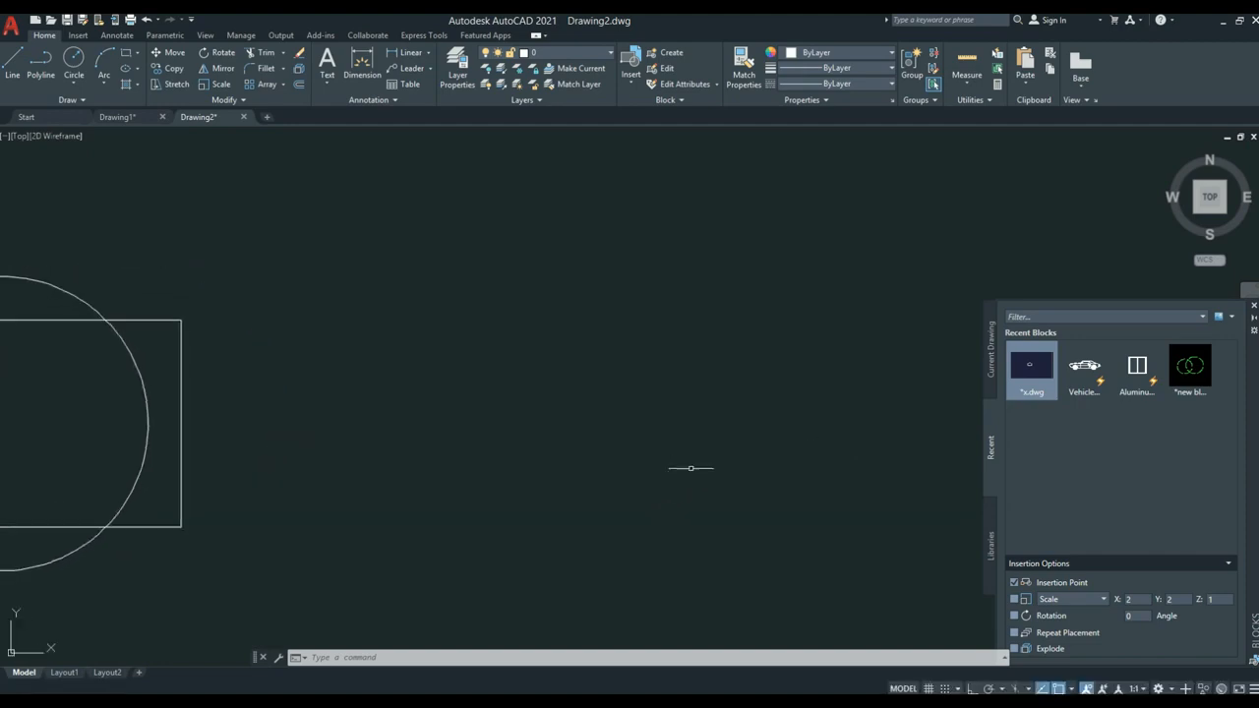
pyautogui.click(1205, 328)
pyautogui.click(776, 401)
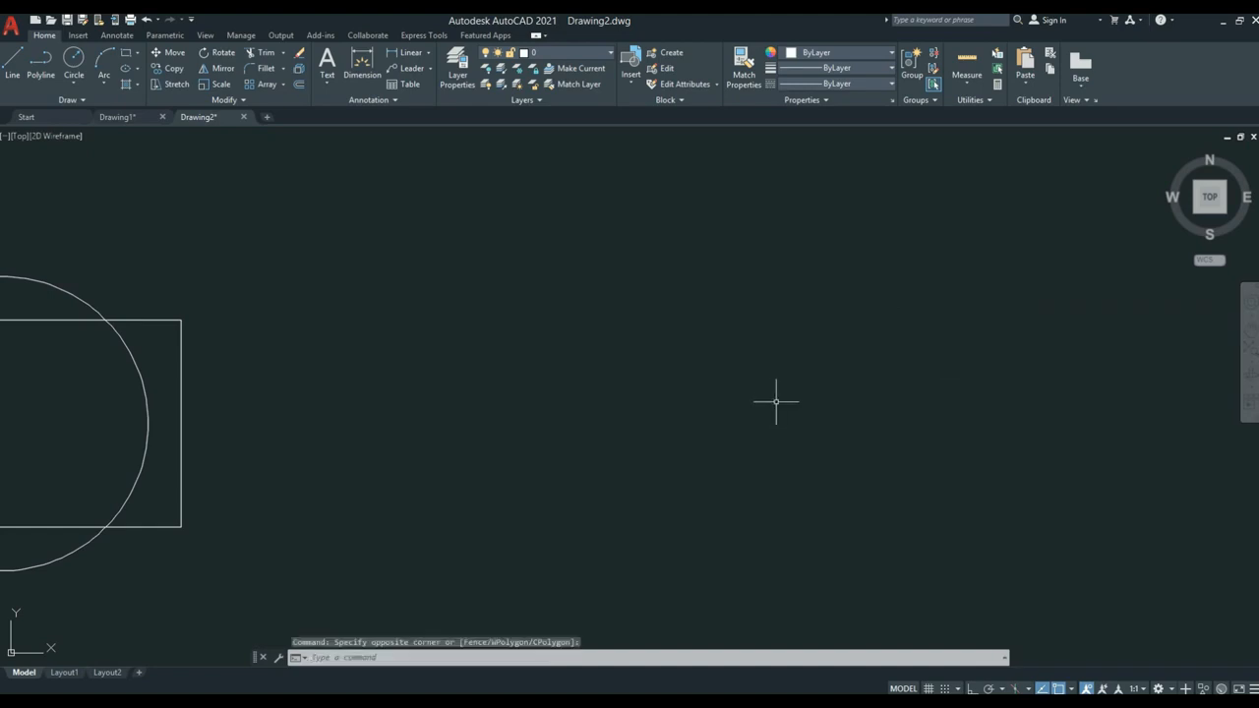
pyautogui.hotkey('ctrl', 'a')
pyautogui.press('Delete')
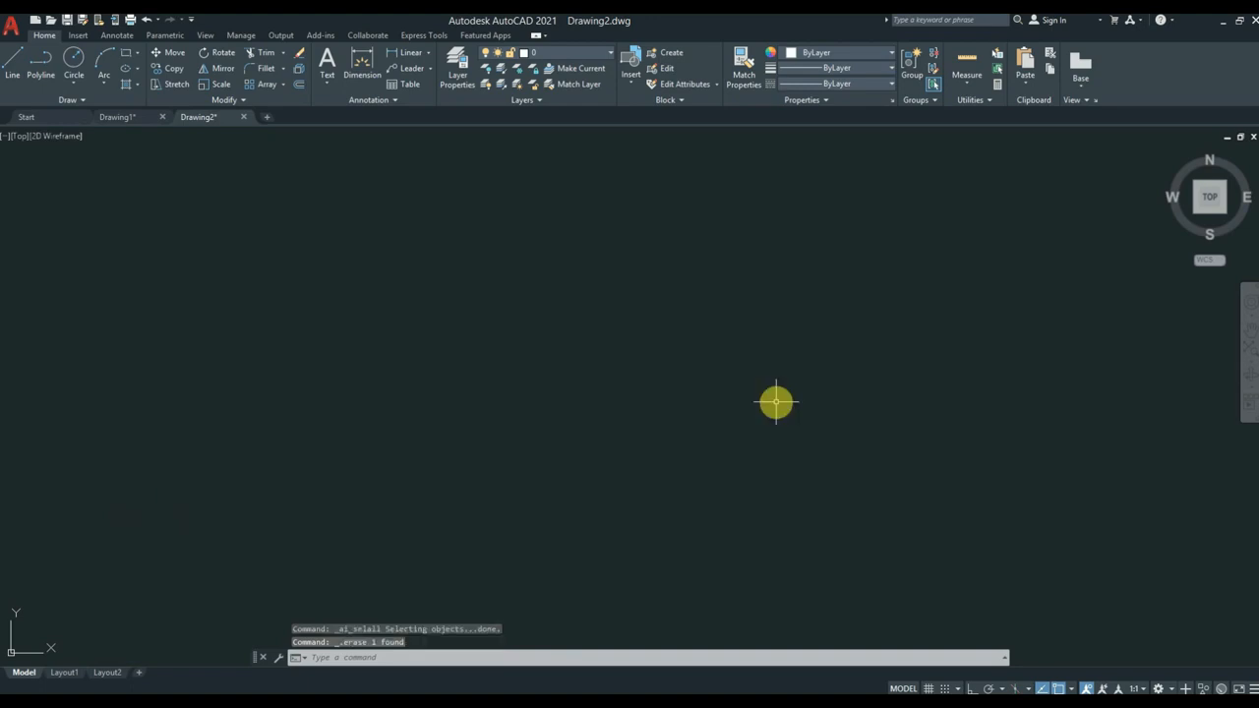
# Set the grid snap type to Isometric snap in the drafting settings and turn Ortho mode on.
pyautogui.write('ds')
pyautogui.press('Return')
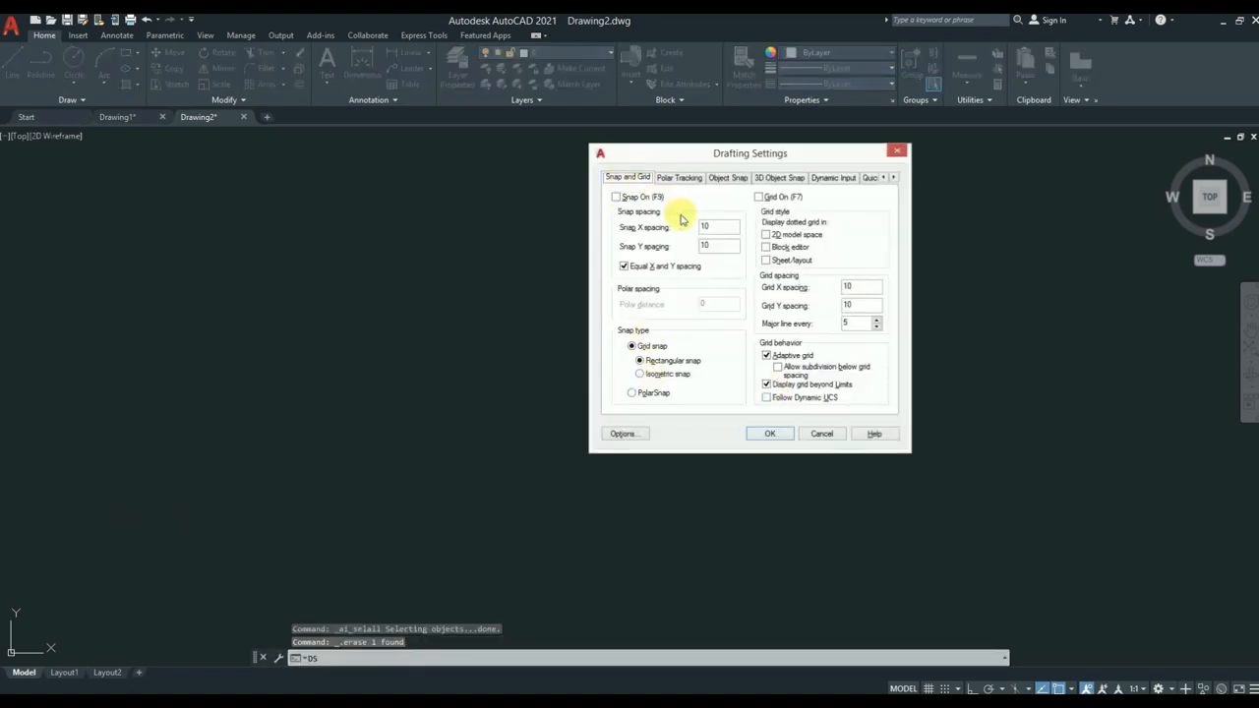
pyautogui.click(640, 374)
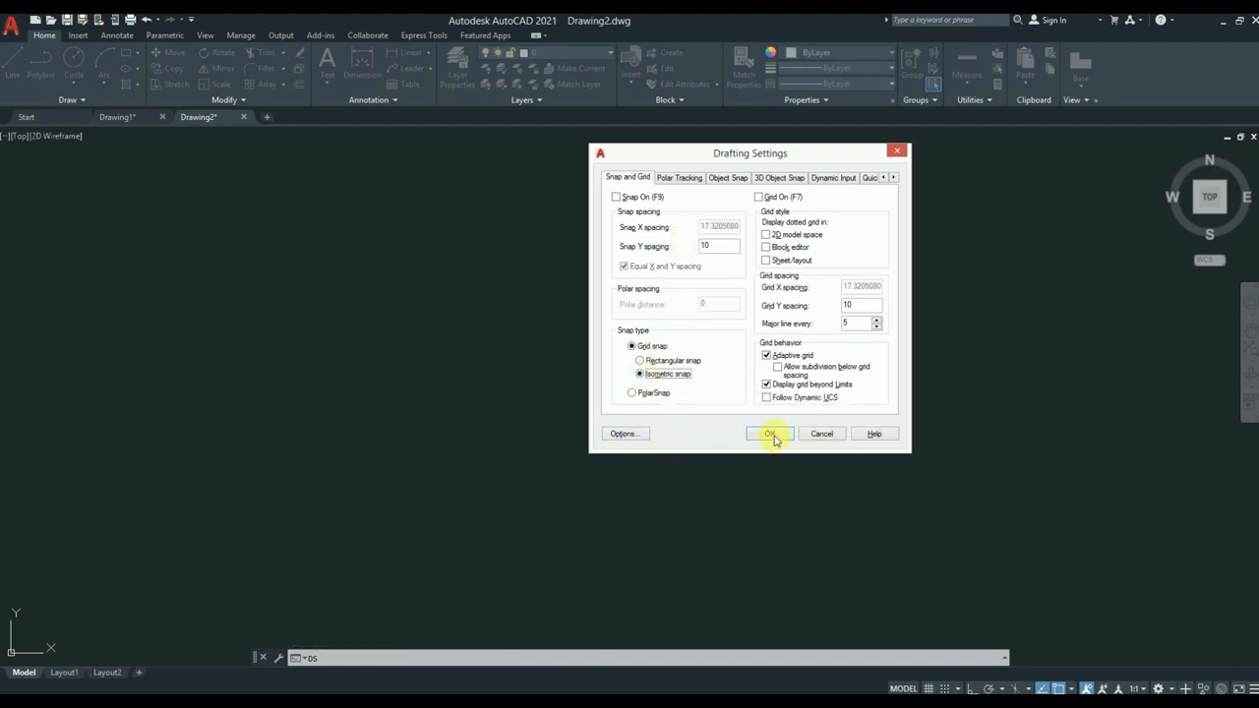
pyautogui.click(771, 434)
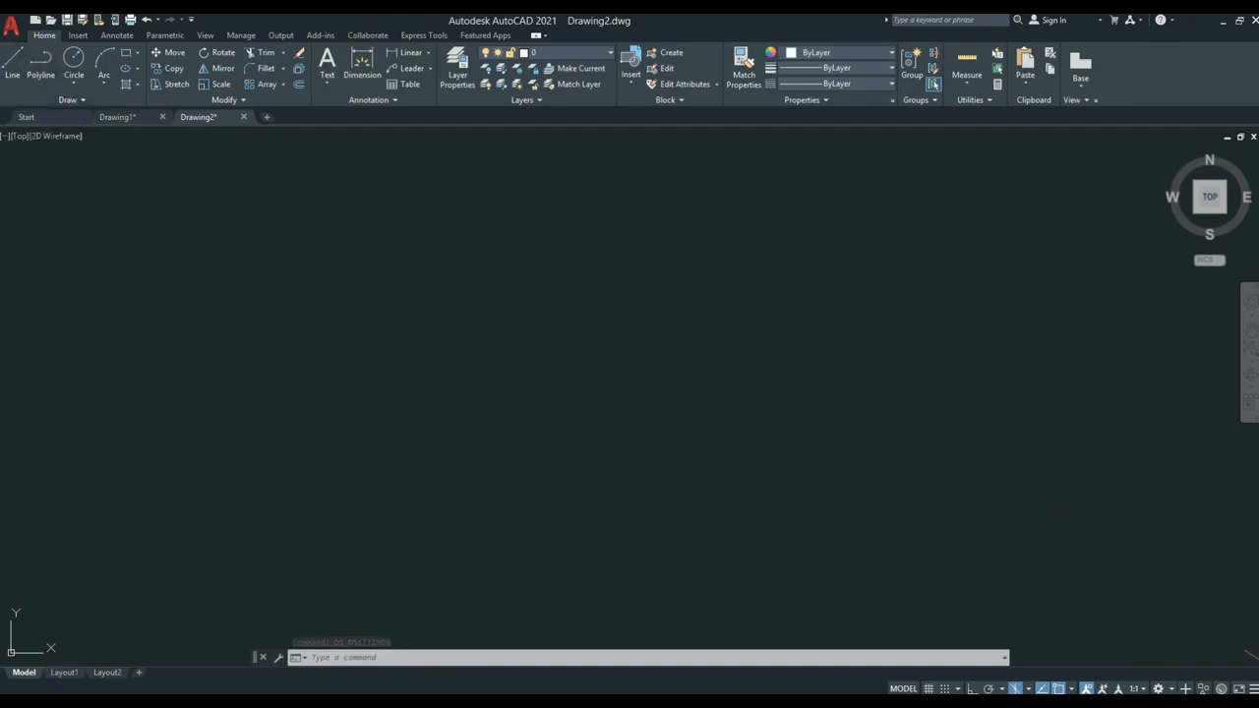
pyautogui.click(971, 688)
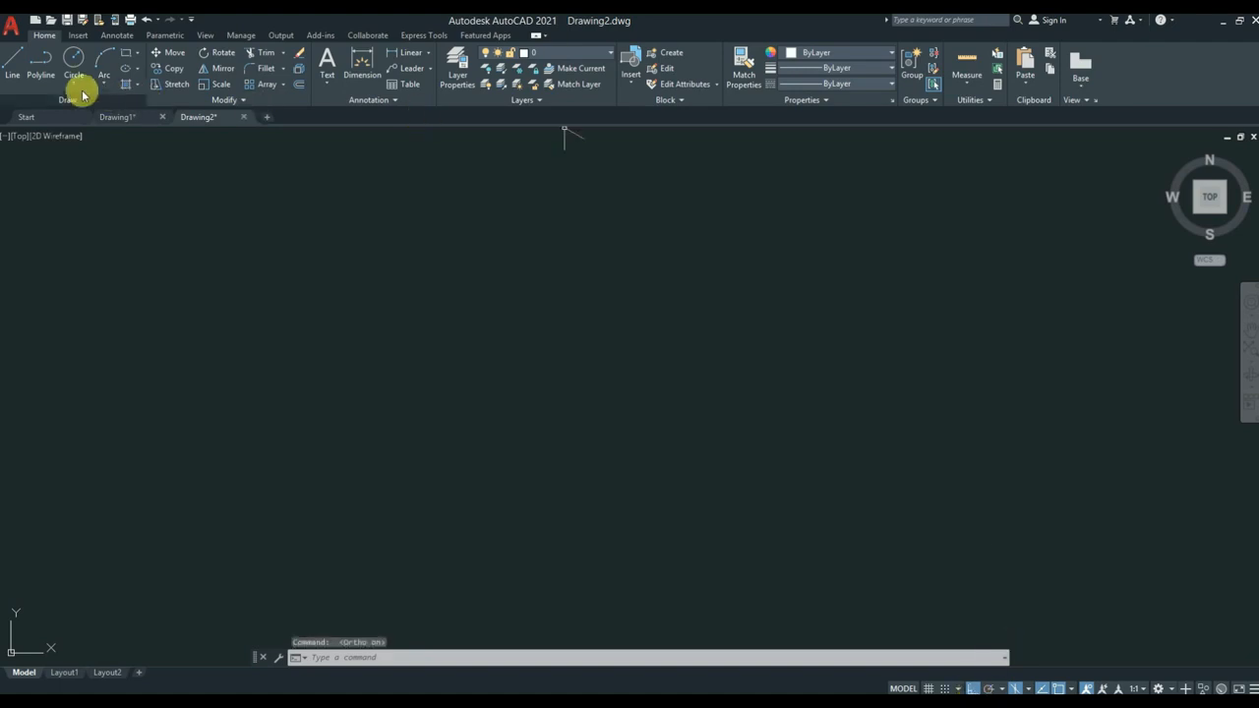
# Start an isometric outline with a 10-unit line drawn vertically downward.
pyautogui.click(13, 61)
pyautogui.click(590, 214)
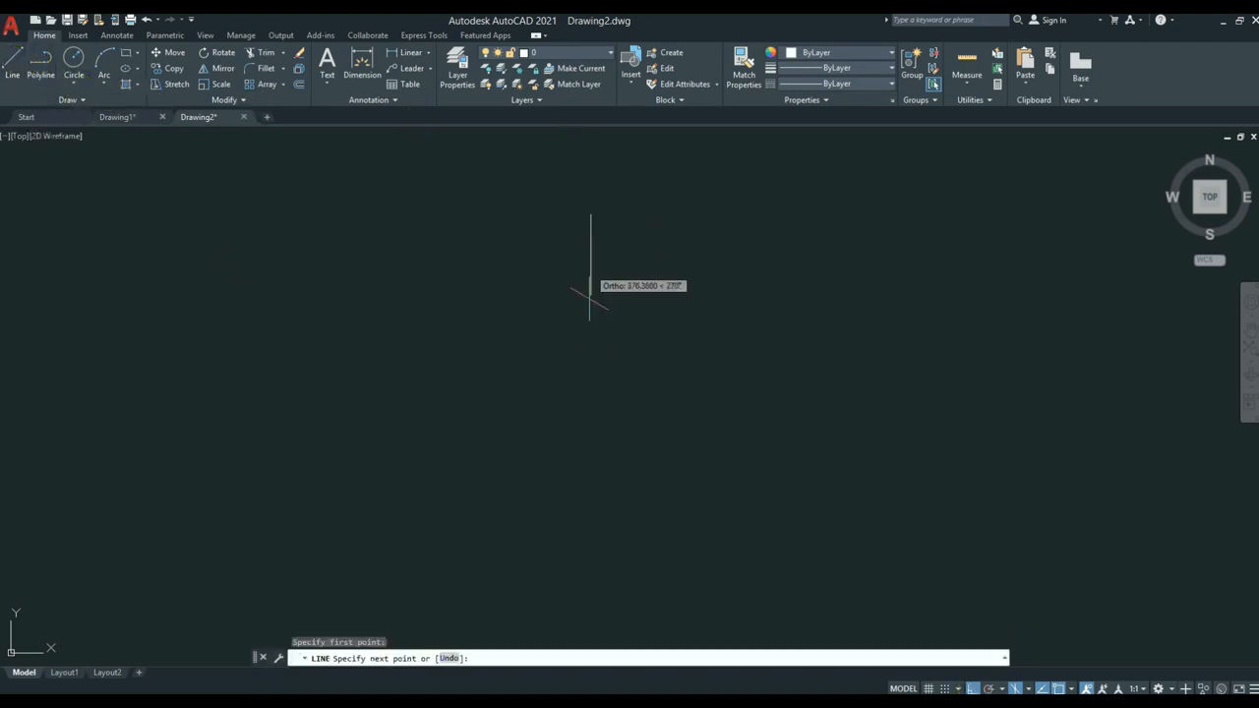
pyautogui.scroll(-2, 573, 424)
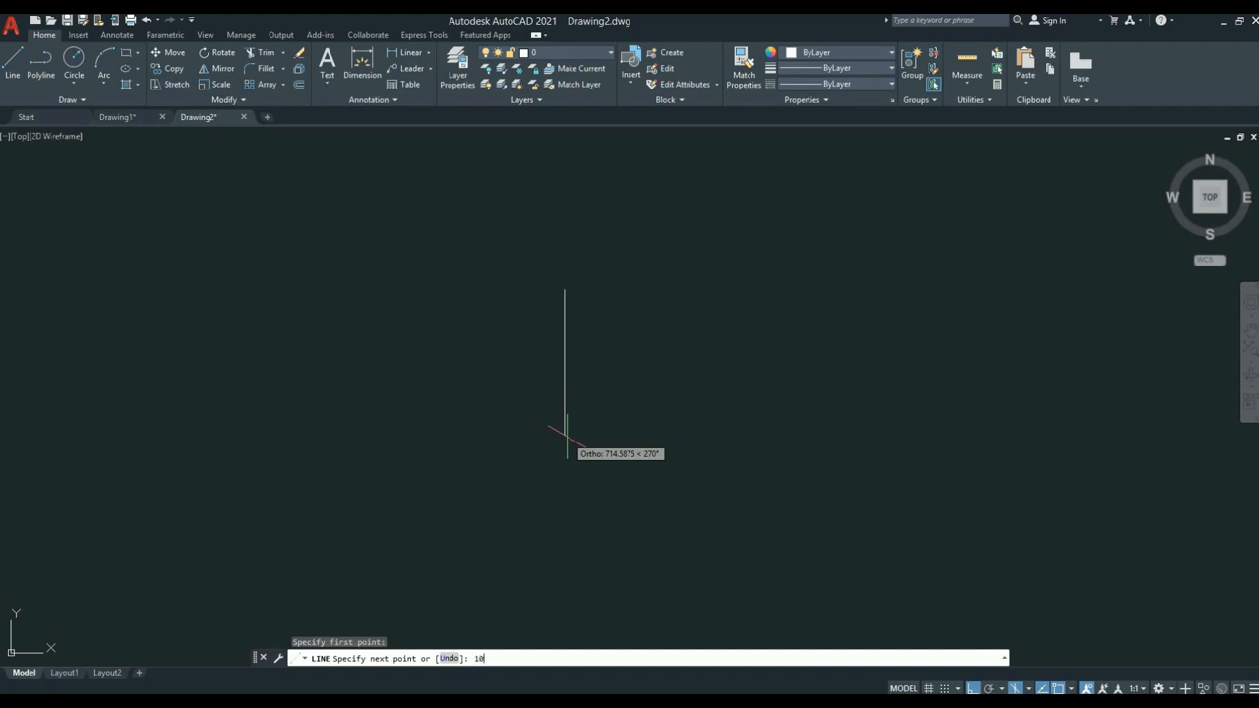
pyautogui.press('Return')
pyautogui.scroll(3, 554, 284)
pyautogui.scroll(-3, 556, 495)
# Continue with a 10-unit line down along the 330° axis and a 10-unit line upward, and close the outline at its start point.
pyautogui.write('1')
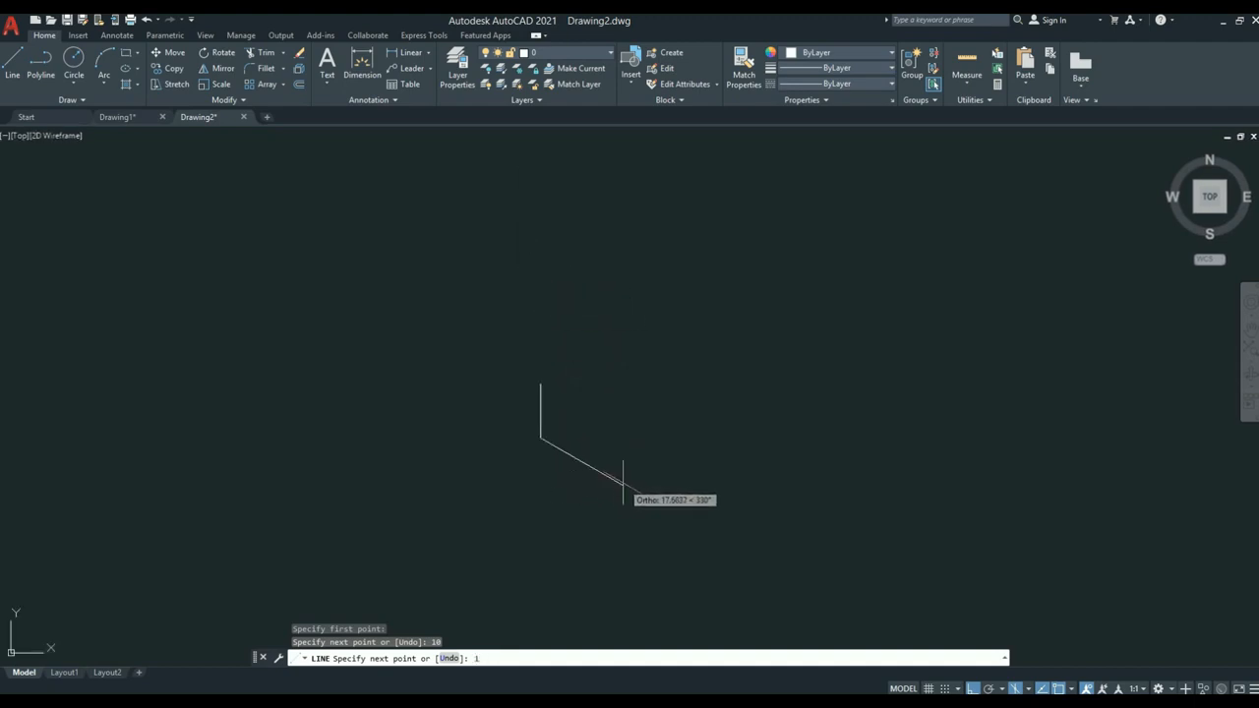
pyautogui.write('0')
pyautogui.press('Return')
pyautogui.write('1')
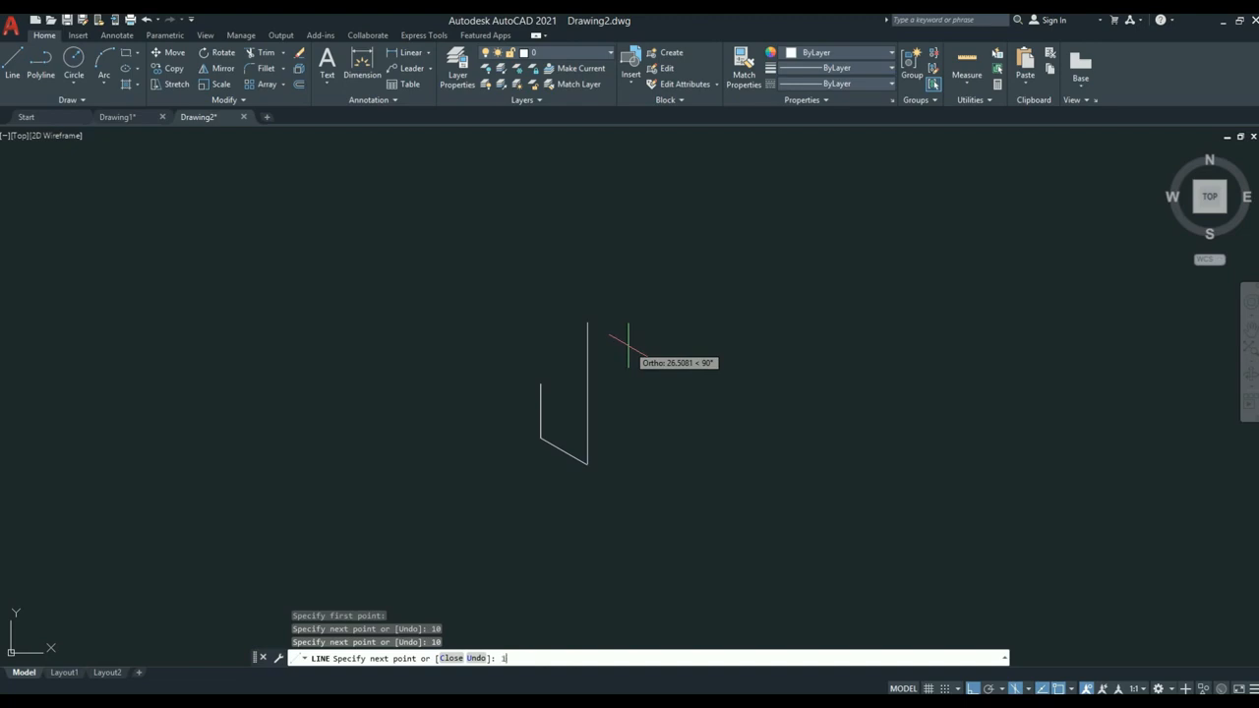
pyautogui.write('0')
pyautogui.press('Return')
pyautogui.click(540, 383)
pyautogui.write('b')
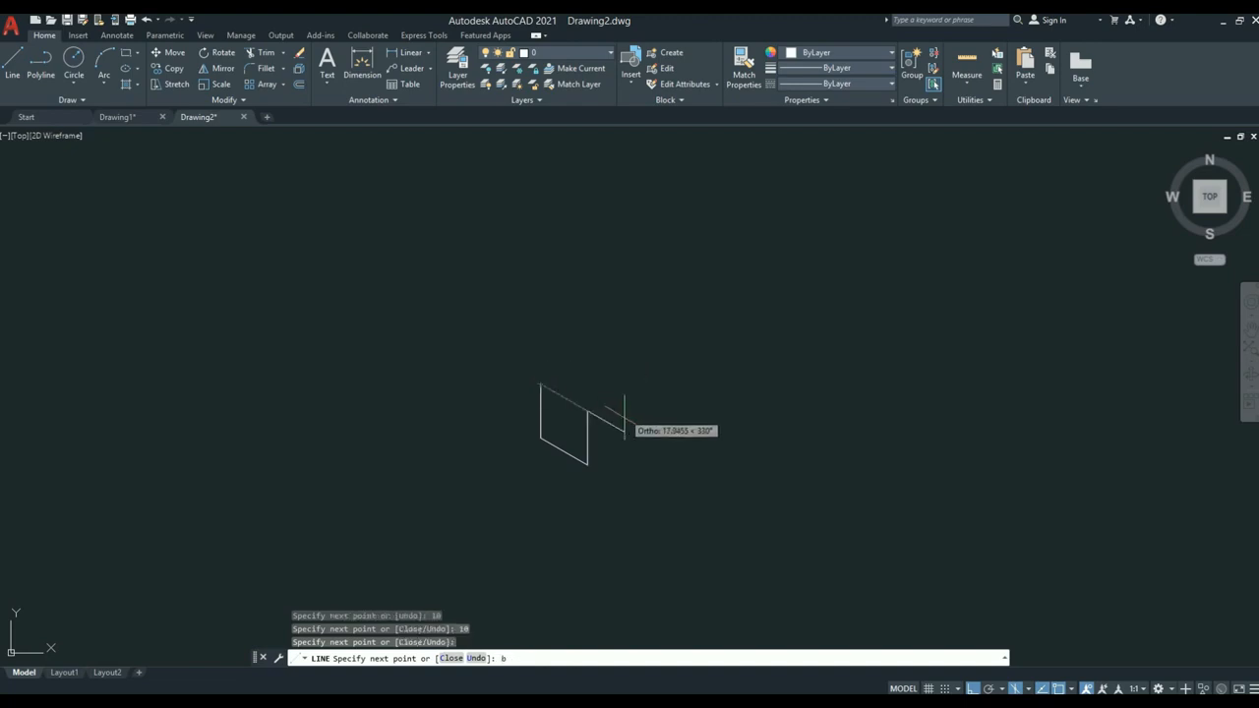
pyautogui.press('Escape')
pyautogui.press('Escape')
pyautogui.press('Escape')
# Copy the outline's upper and right edges from their shared corner back along the 30° axis on the top isoplane.
pyautogui.scroll(2, 599, 442)
pyautogui.scroll(1, 557, 403)
pyautogui.click(582, 329)
pyautogui.click(498, 441)
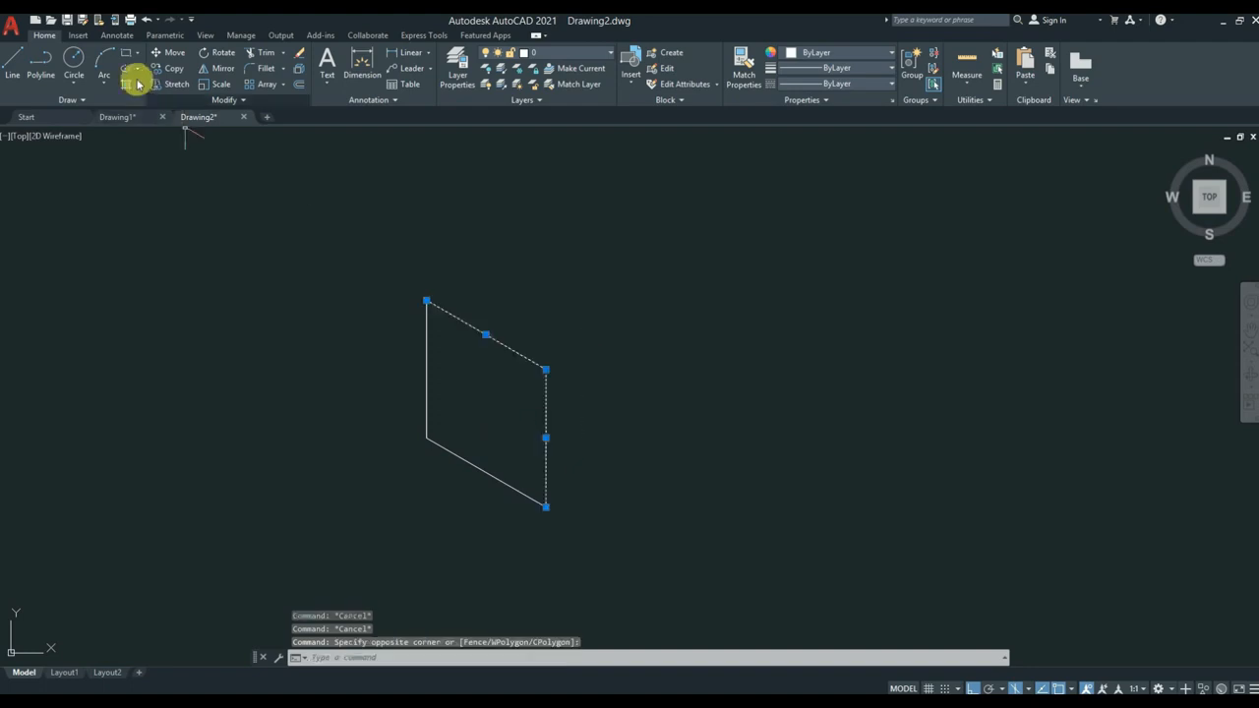
pyautogui.click(173, 69)
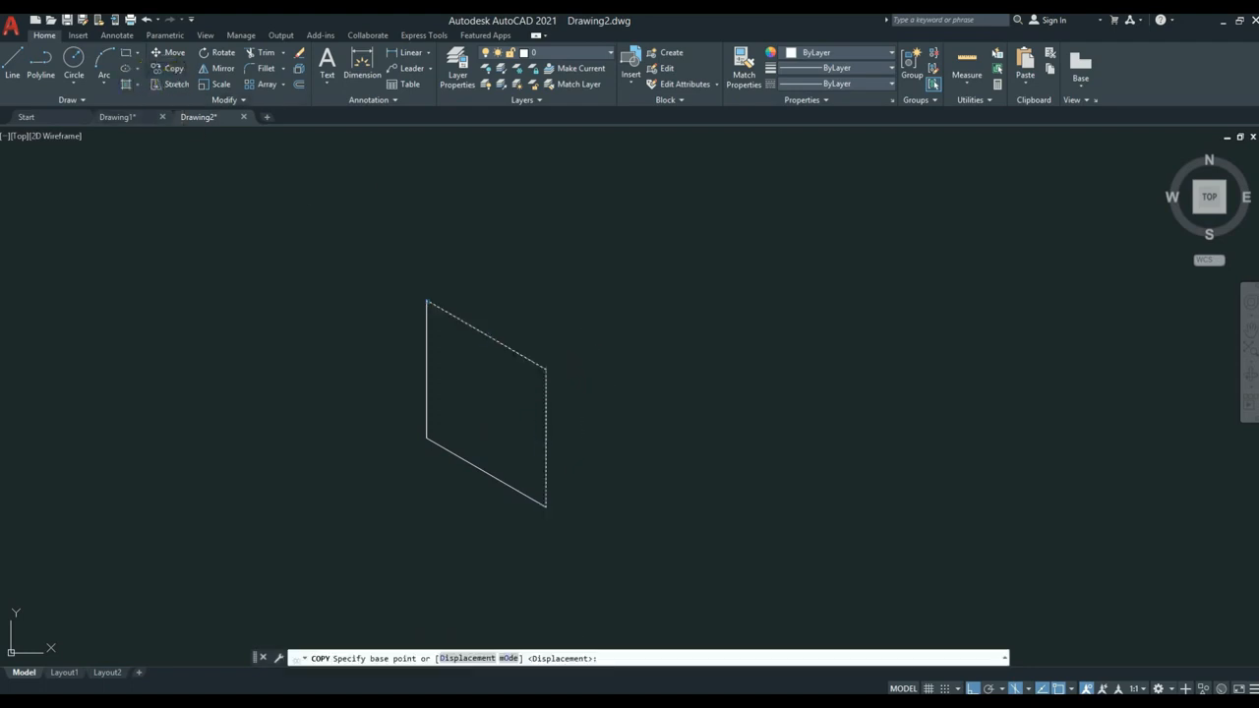
pyautogui.click(545, 370)
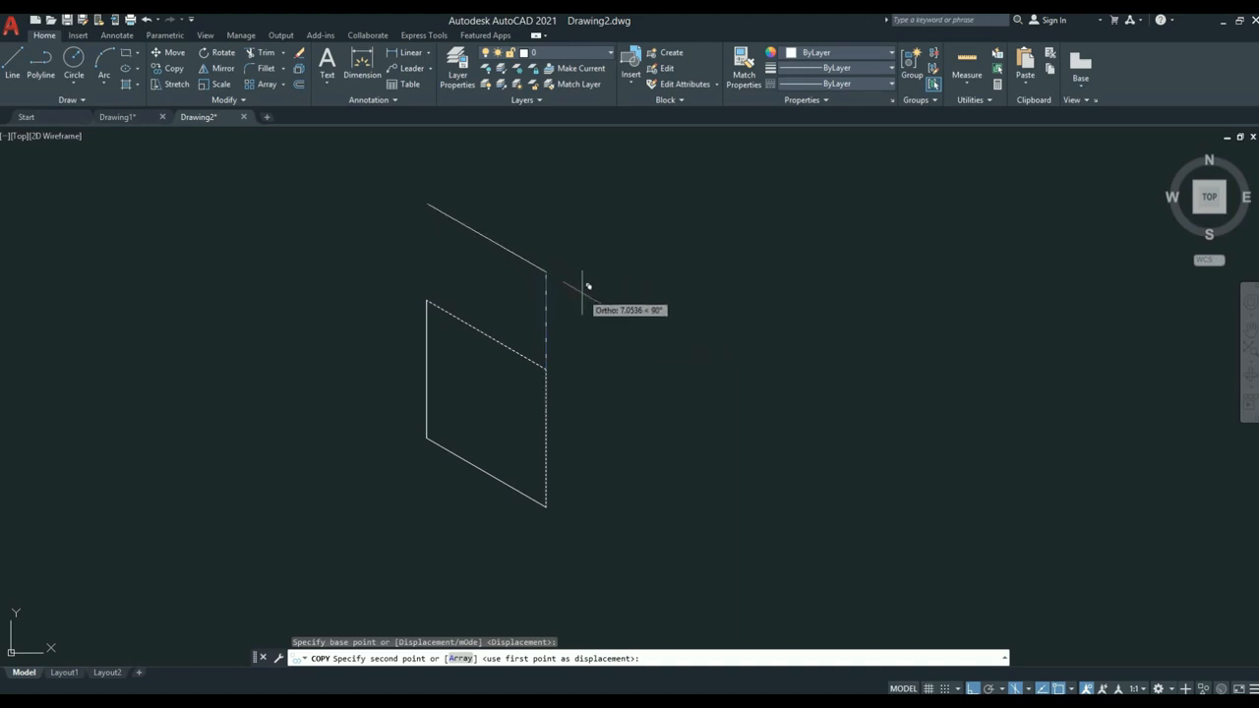
pyautogui.press('F5')
pyautogui.click(740, 244)
pyautogui.press('Return')
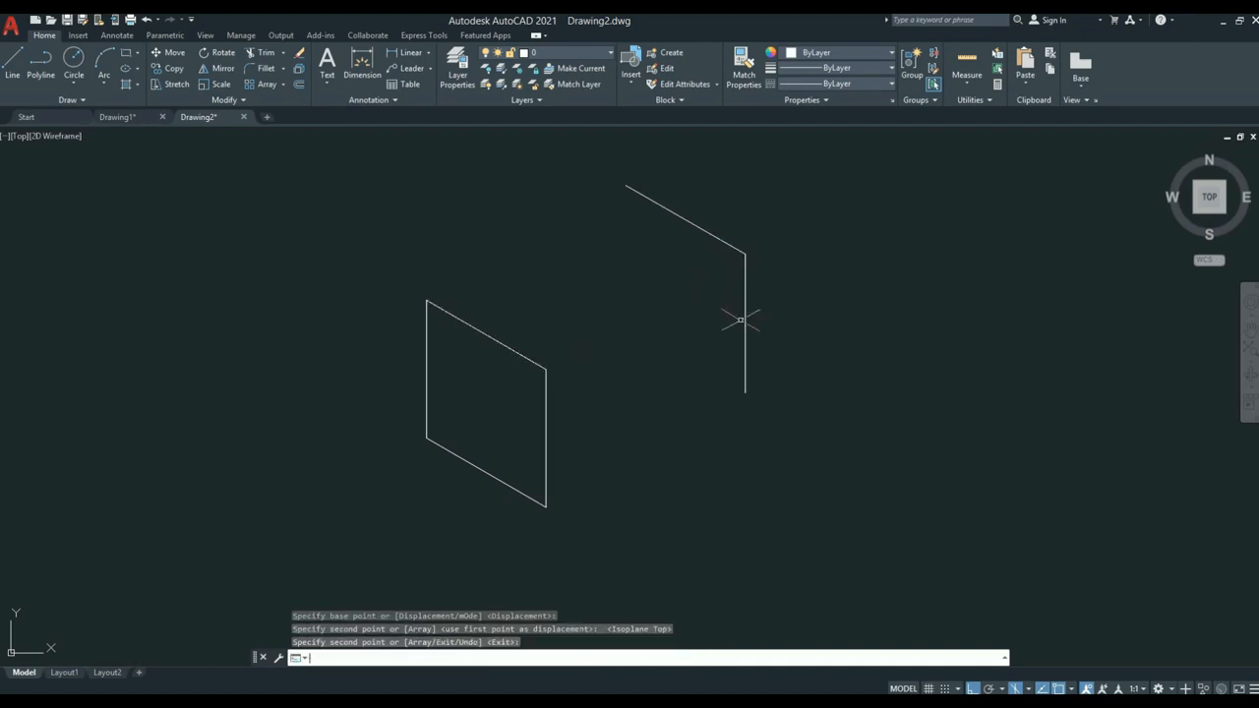
# Draw two lines joining the outline's upper corners to the matching ends of the copied edges.
pyautogui.click(12, 65)
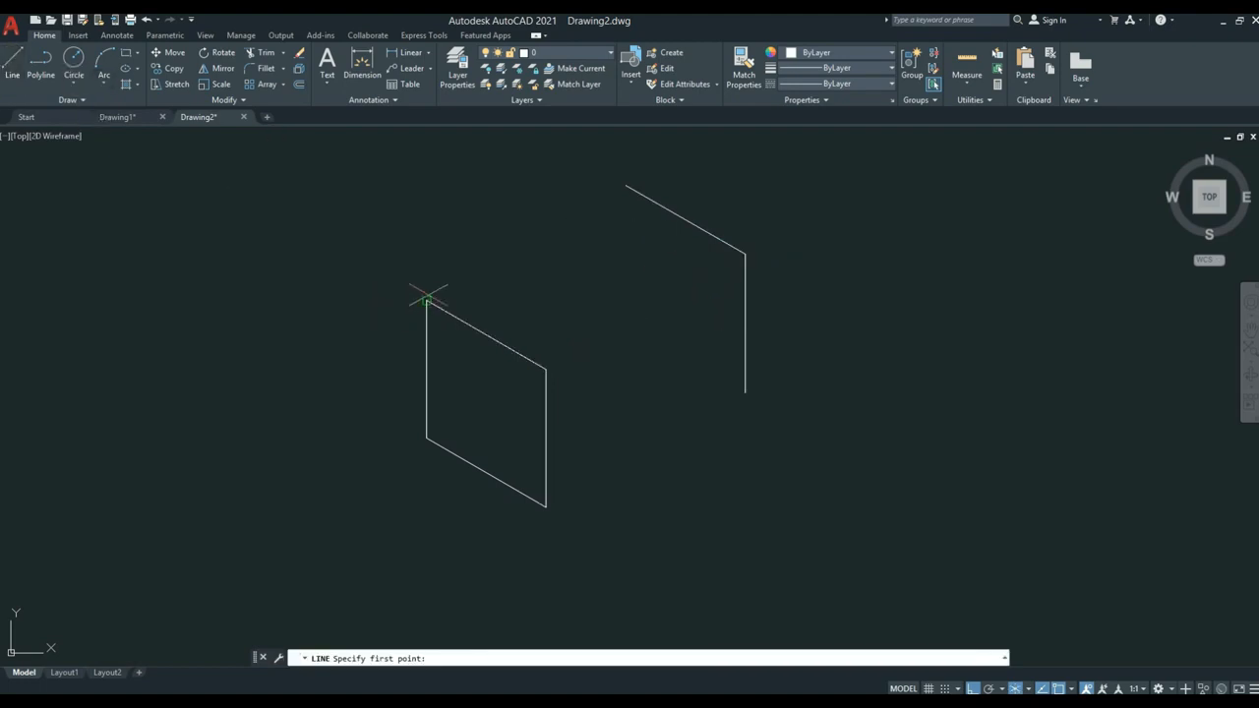
pyautogui.click(426, 300)
pyautogui.press('Return')
pyautogui.press('Return')
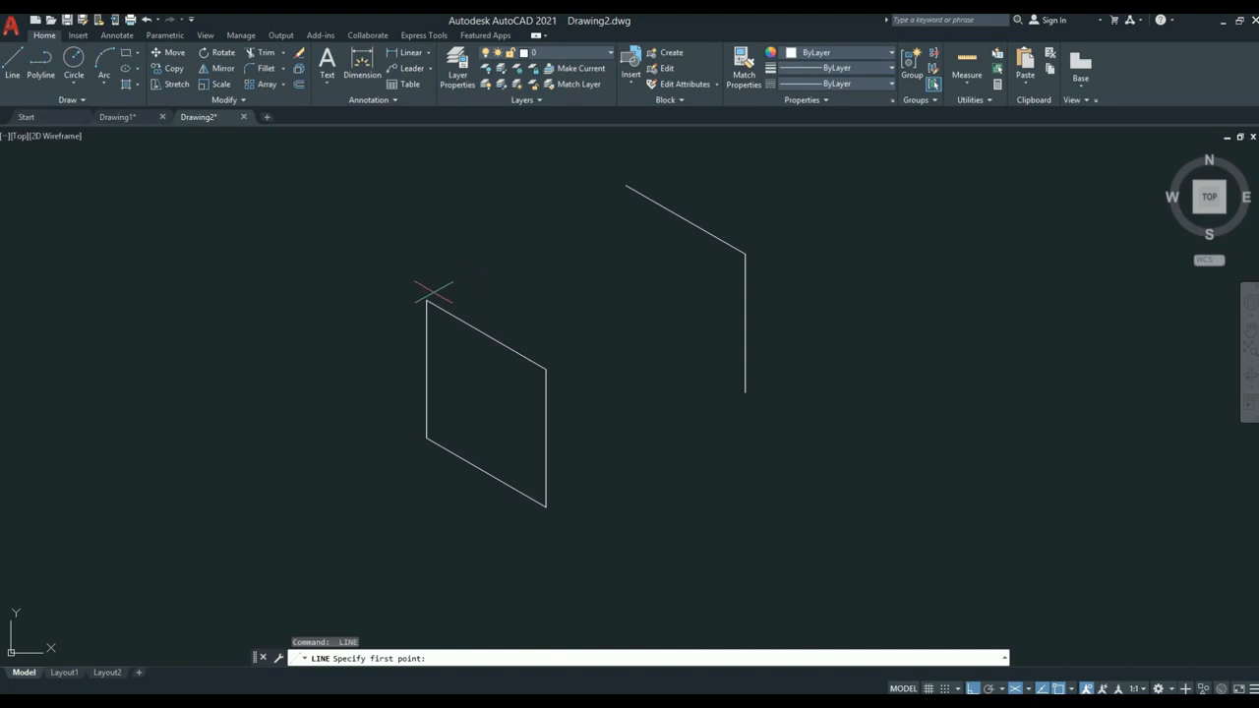
pyautogui.click(426, 300)
pyautogui.click(625, 184)
pyautogui.press('Return')
pyautogui.press('Return')
pyautogui.click(546, 368)
pyautogui.click(746, 253)
pyautogui.press('Return')
# Draw a line from the outline's lowest corner to the lower end of the copied vertical edge.
pyautogui.press('Return')
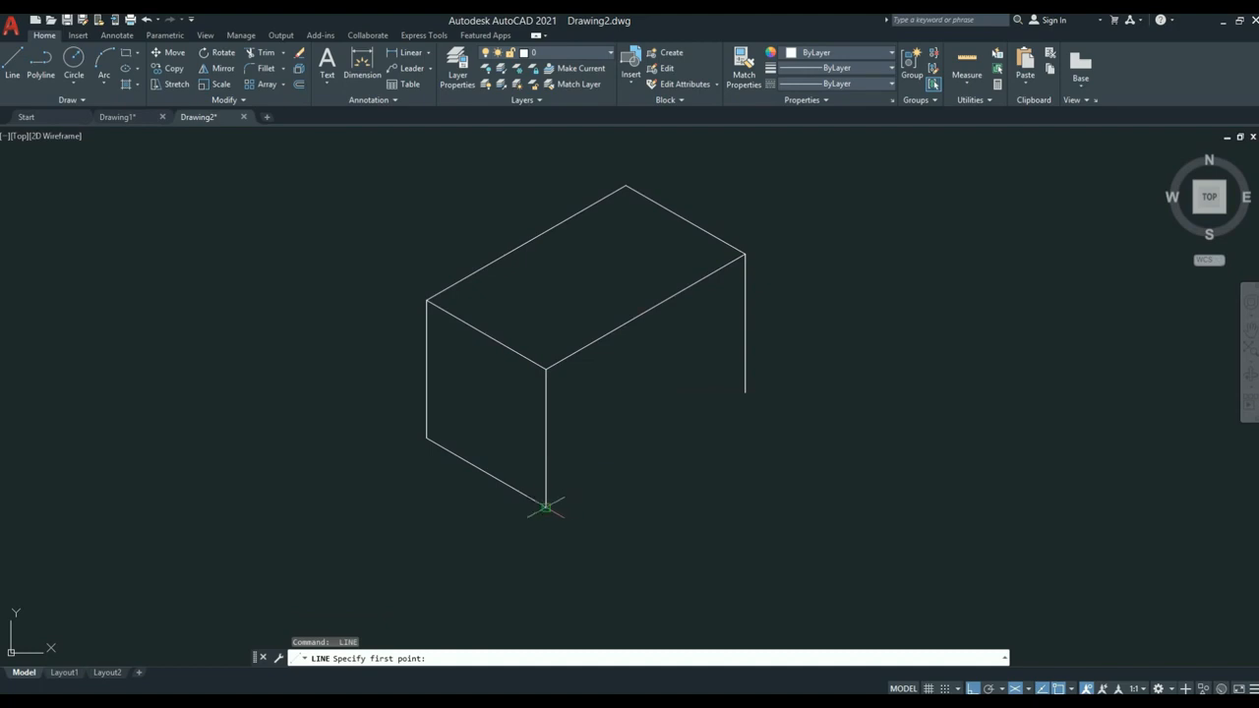
pyautogui.click(546, 506)
pyautogui.click(746, 392)
pyautogui.press('Return')
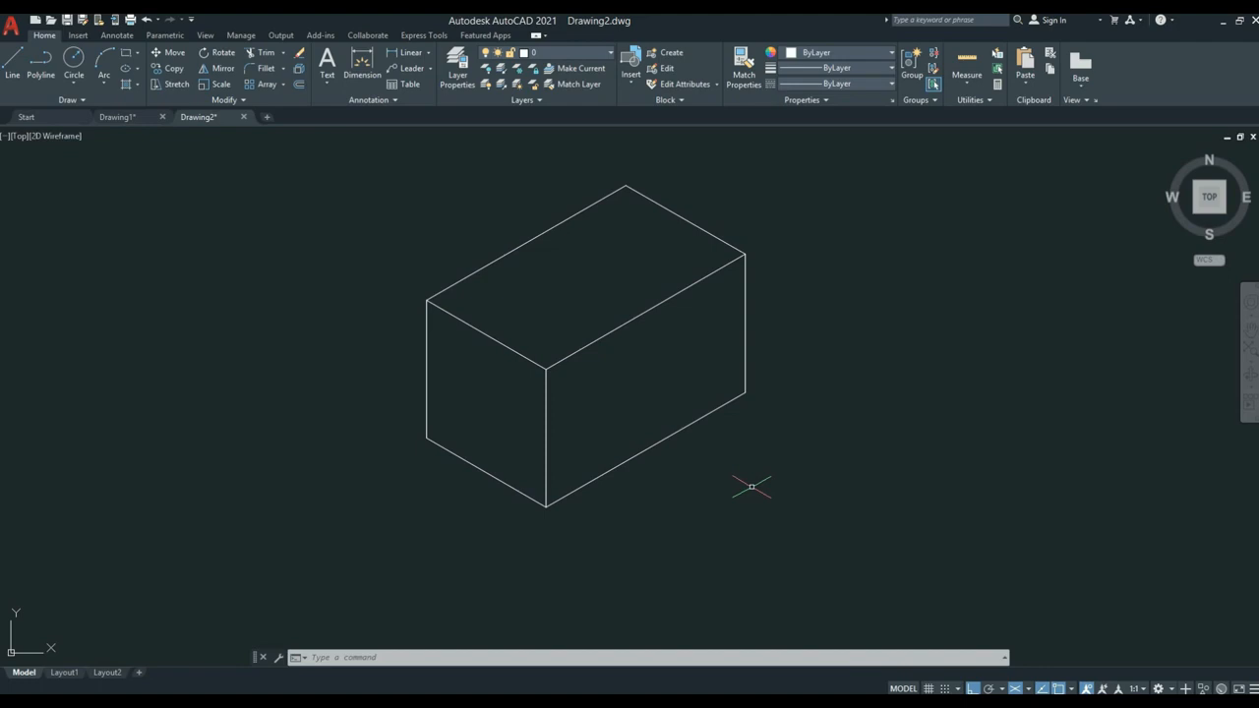
# Draw an isocircle on the right isoplane, centred on the midpoint of the box's upper front edge.
pyautogui.write('el')
pyautogui.press('Return')
pyautogui.write('i')
pyautogui.press('Return')
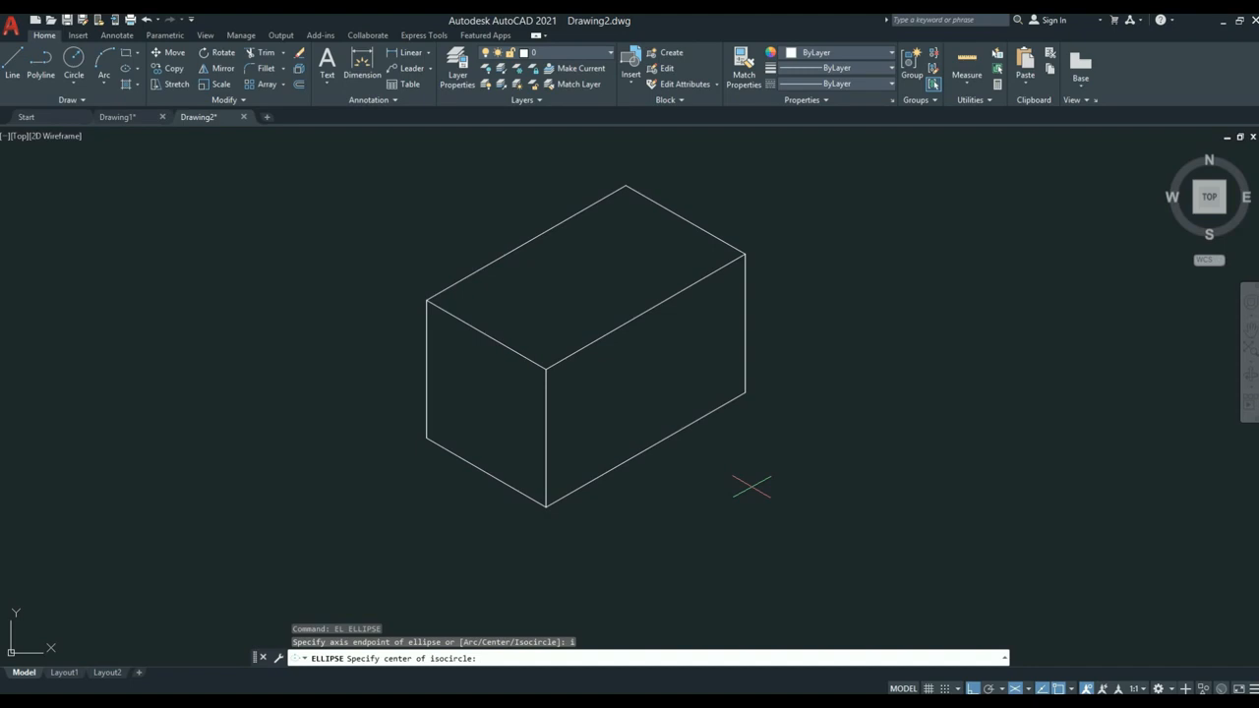
pyautogui.click(646, 308)
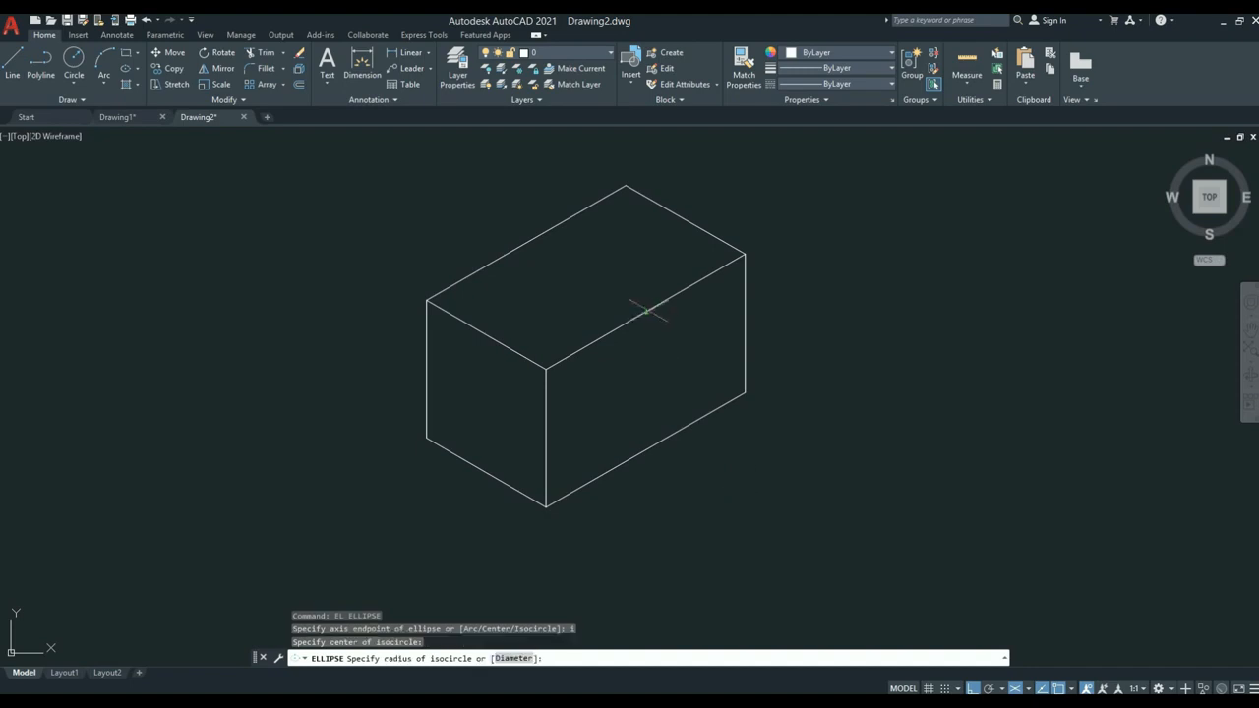
pyautogui.press('F5')
pyautogui.click(658, 359)
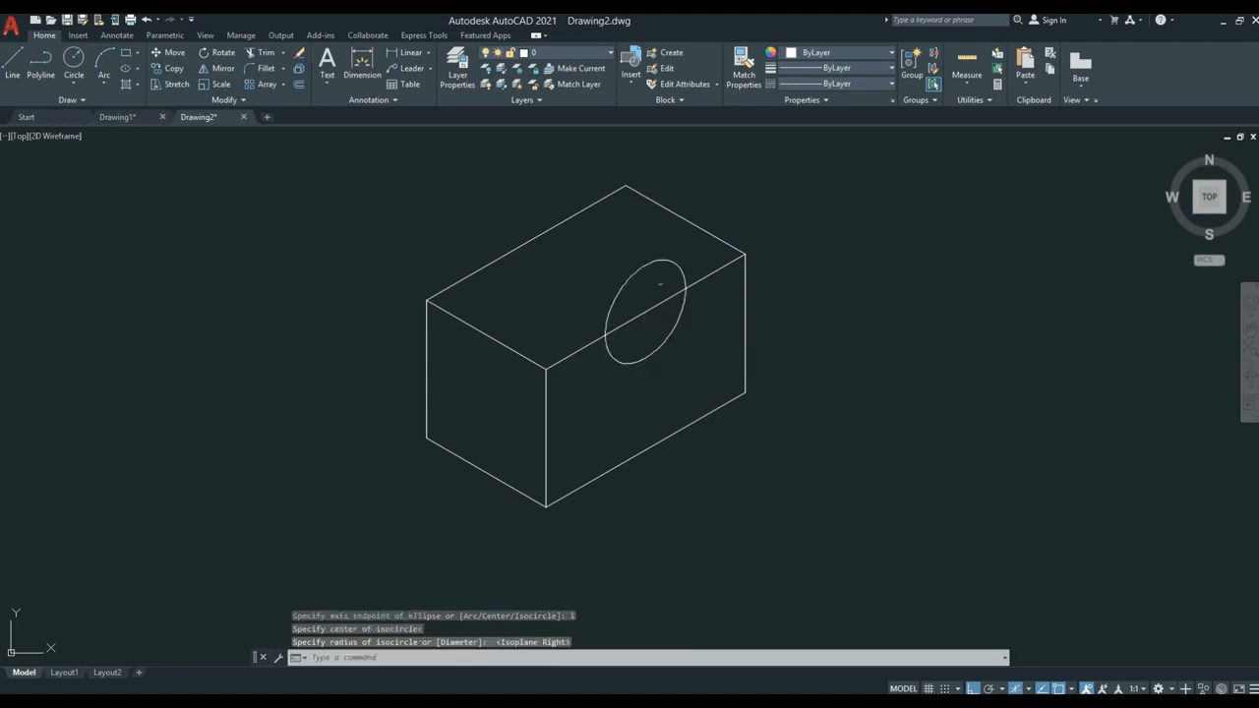
pyautogui.click(659, 285)
pyautogui.click(623, 260)
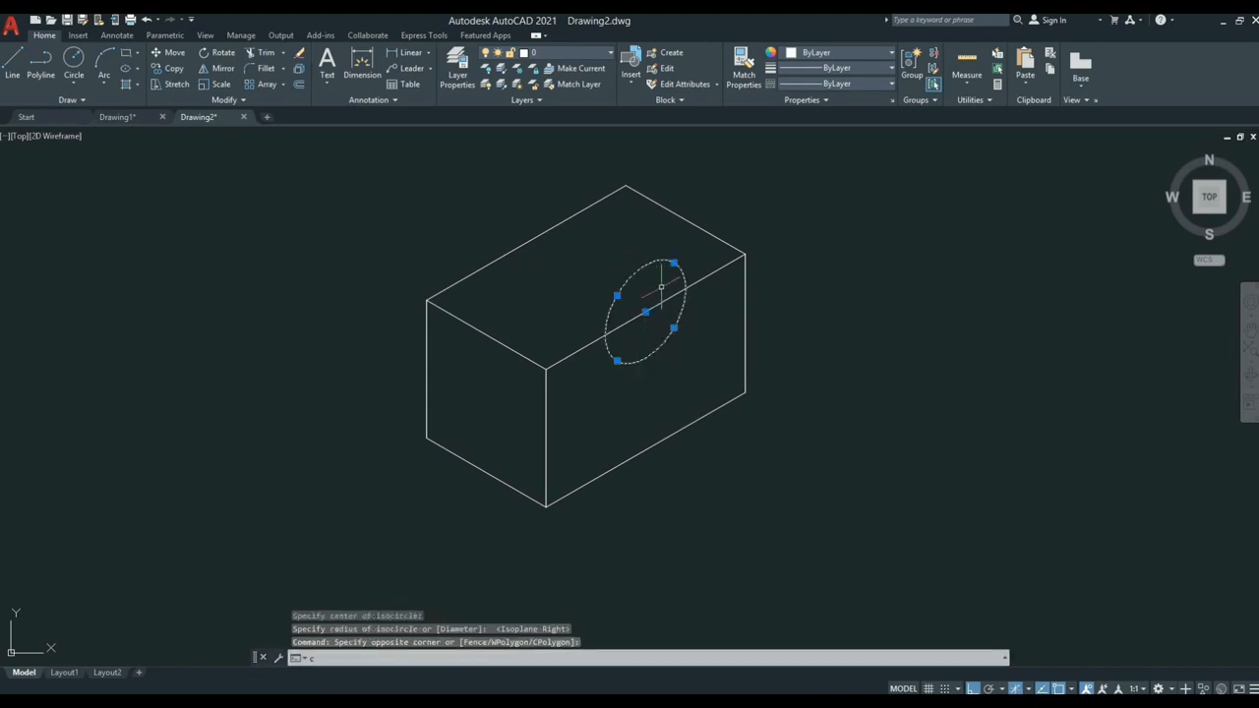
pyautogui.write('c')
pyautogui.press('Return')
pyautogui.click(645, 313)
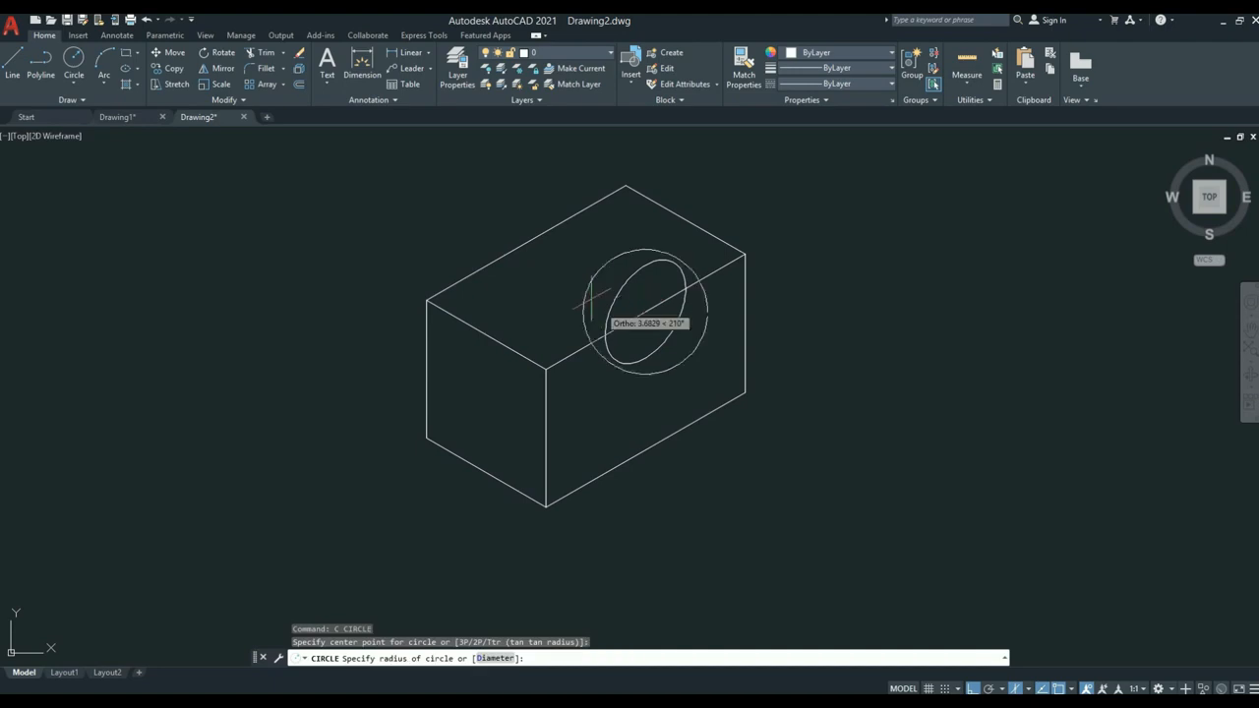
pyautogui.press('Escape')
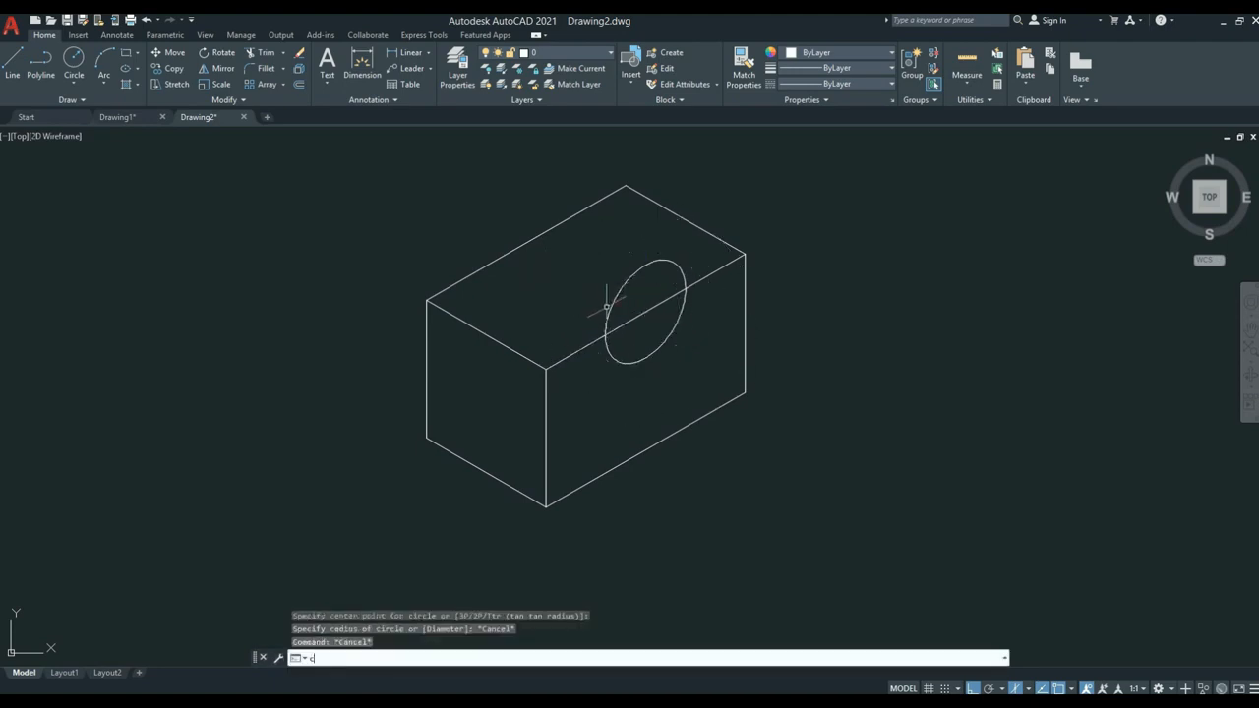
# Copy the isocircle from its centre to the midpoint of the box's upper back edge.
pyautogui.write('co')
pyautogui.press('Return')
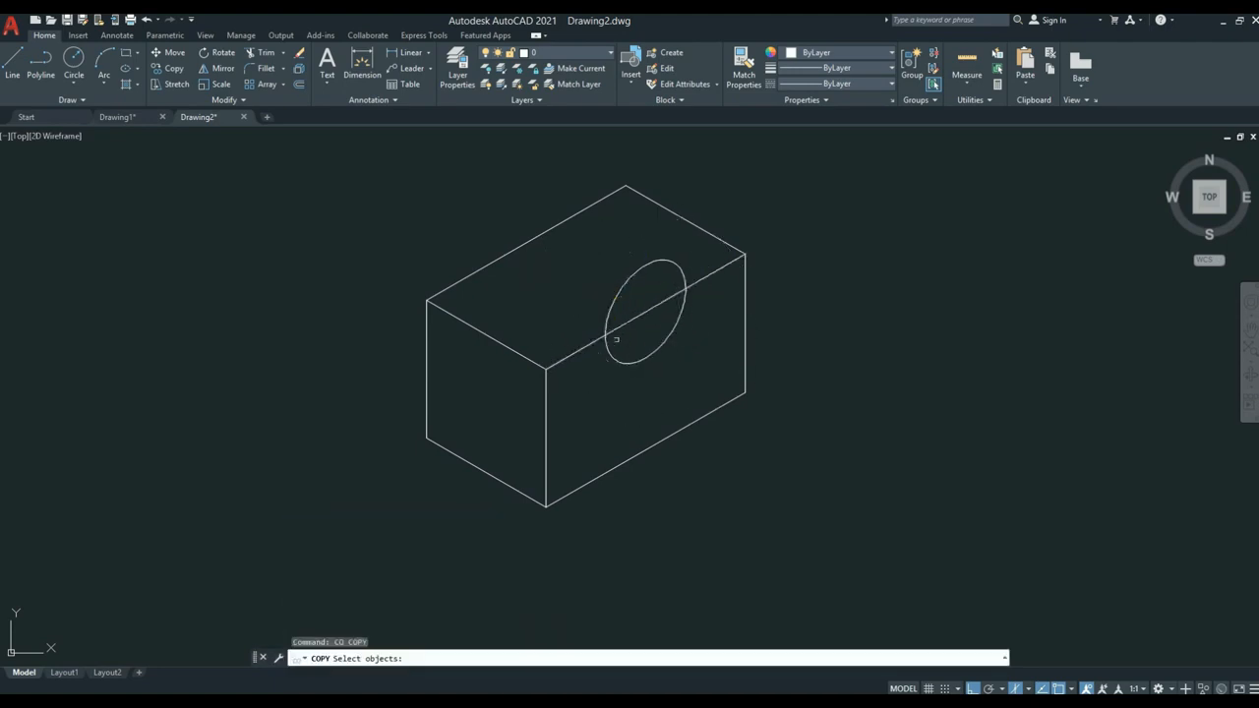
pyautogui.click(609, 327)
pyautogui.press('Return')
pyautogui.click(645, 313)
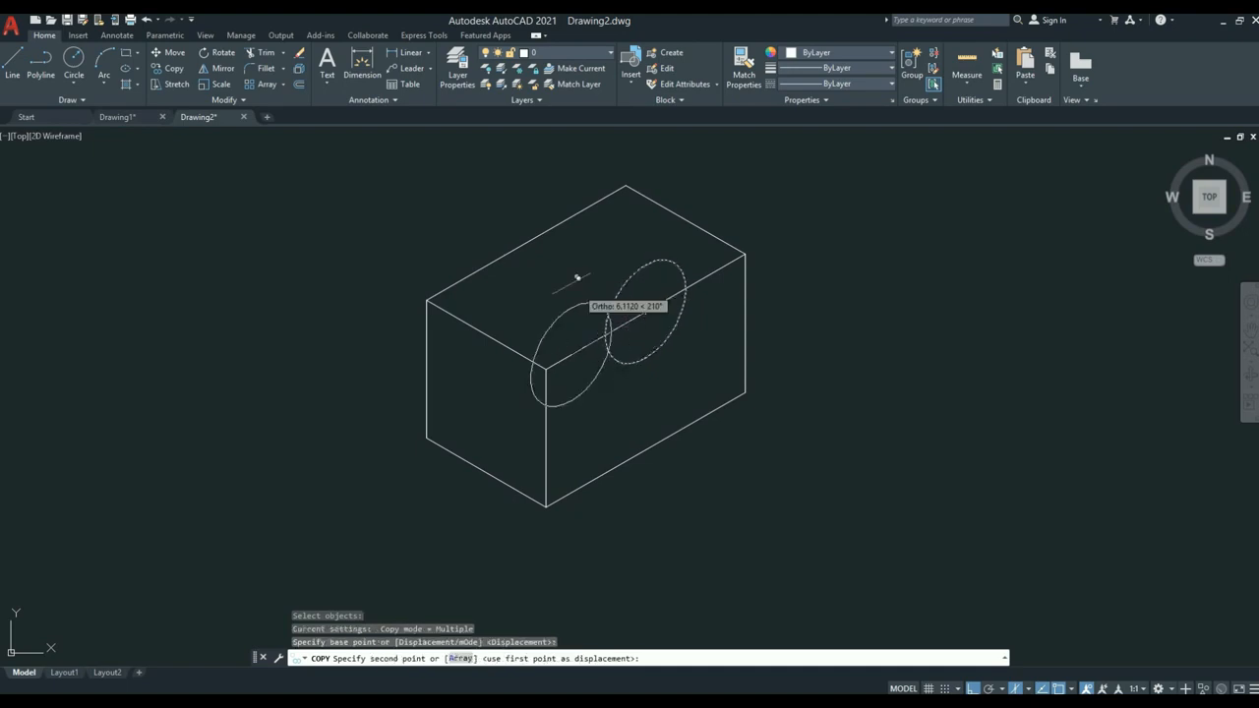
pyautogui.click(645, 177)
pyautogui.click(533, 239)
pyautogui.press('Return')
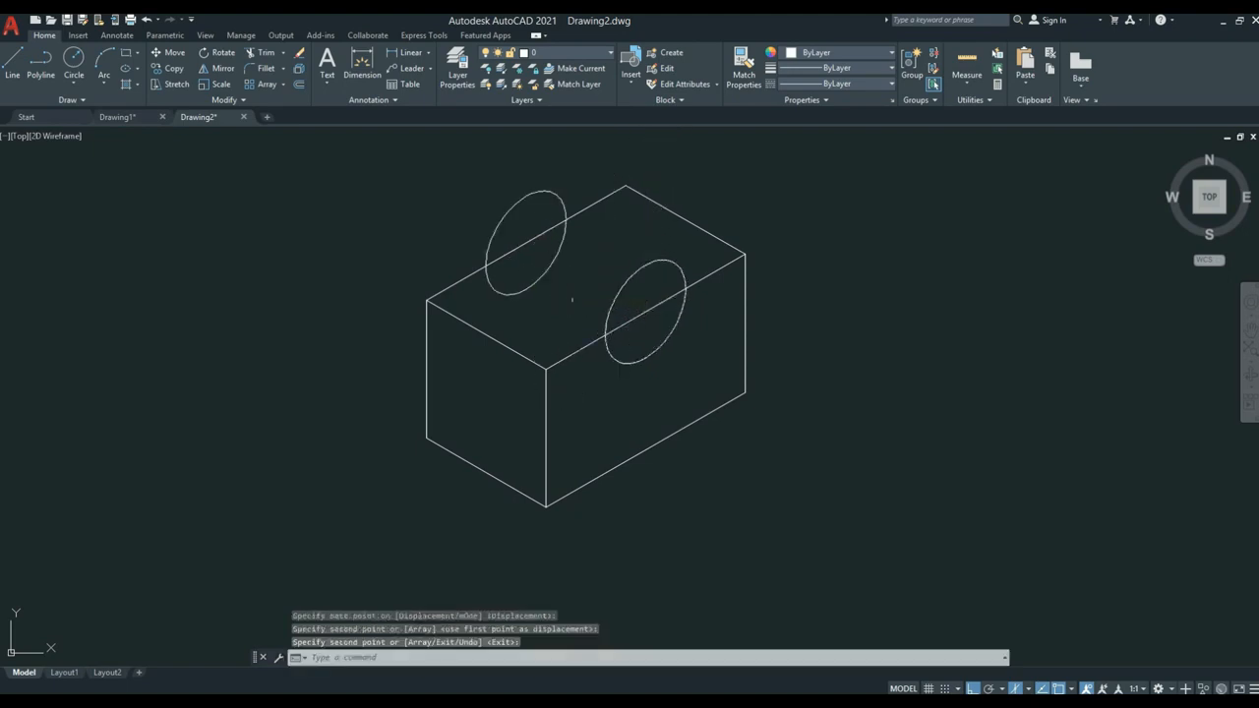
# Trim the upper halves of both isocircles and the edge segments inside them.
pyautogui.write('tr')
pyautogui.press('Return')
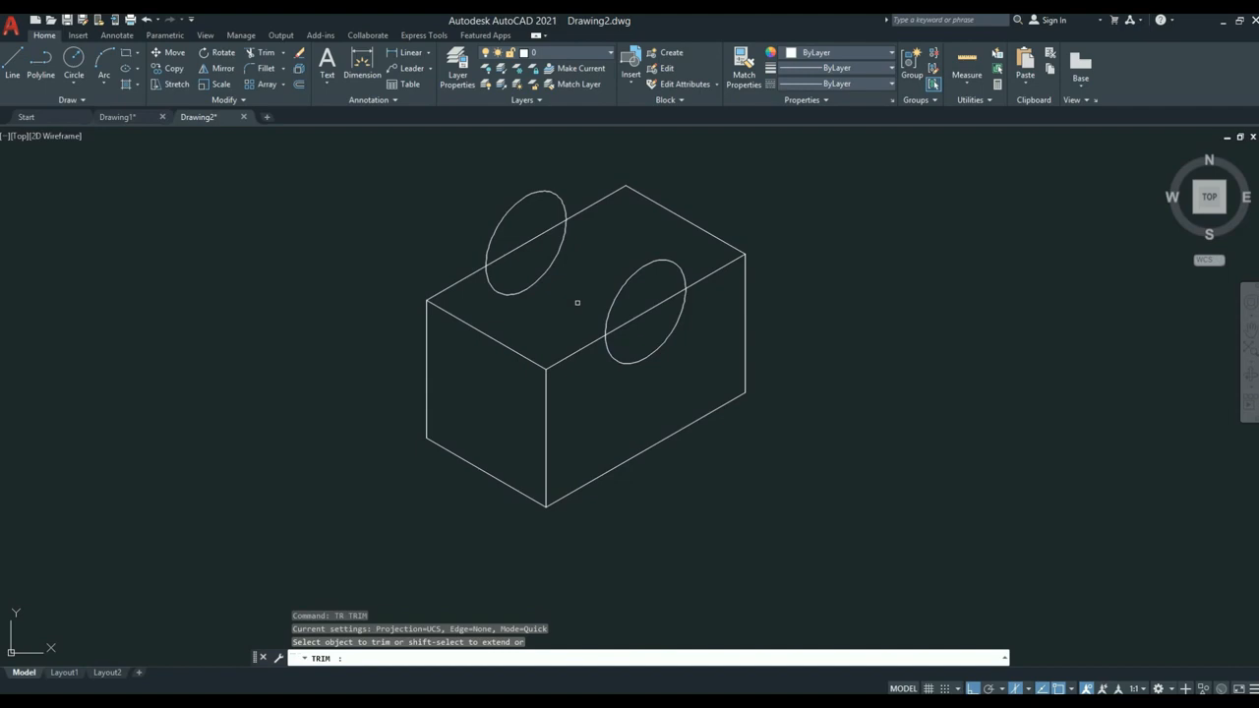
pyautogui.click(577, 301)
pyautogui.click(616, 285)
pyautogui.press('Return')
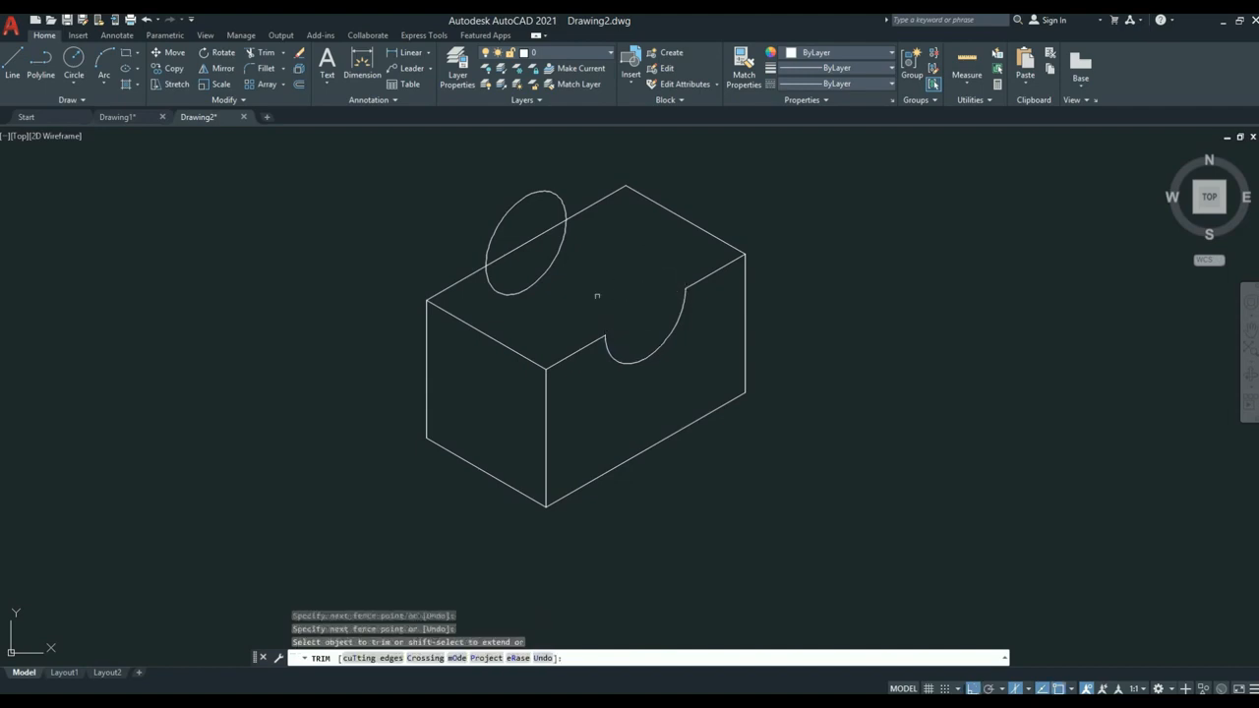
pyautogui.moveTo(532, 228)
pyautogui.mouseDown()
pyautogui.moveTo(525, 250)
pyautogui.moveTo(490, 195)
pyautogui.mouseUp()
pyautogui.press('Return')
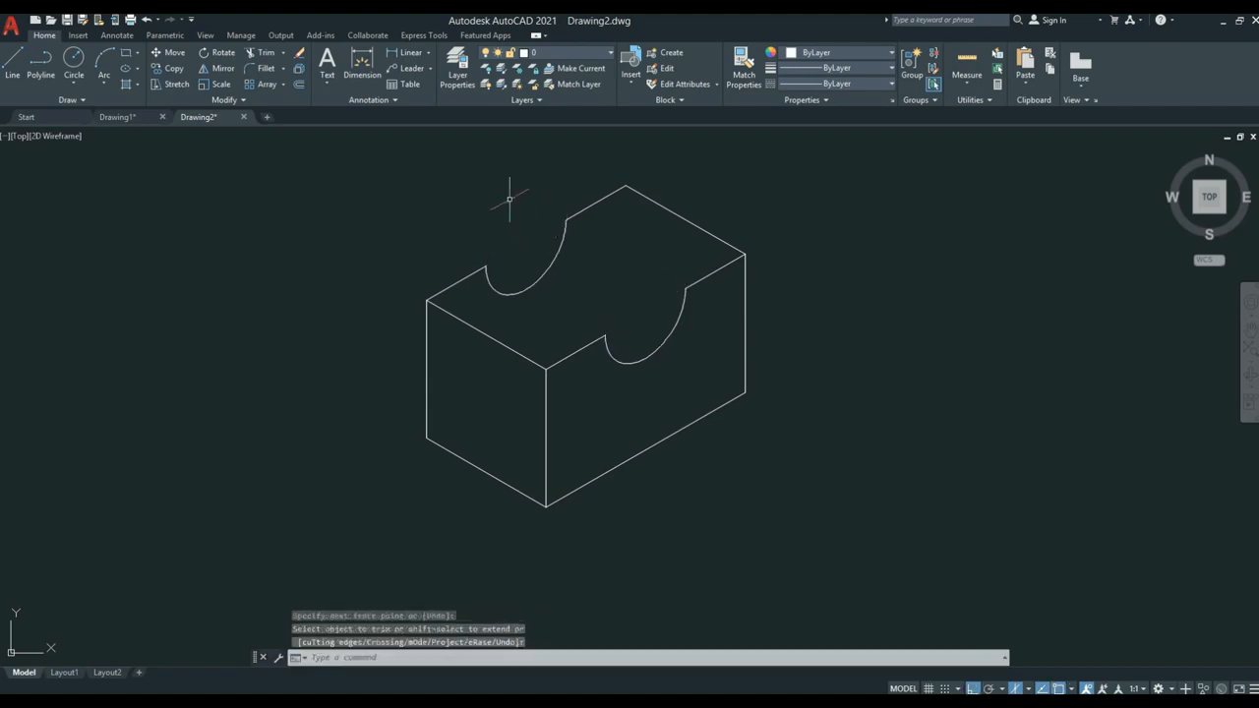
# Draw two lines joining the matching end points of the front and back arcs to form the groove's edges.
pyautogui.write('l')
pyautogui.press('Return')
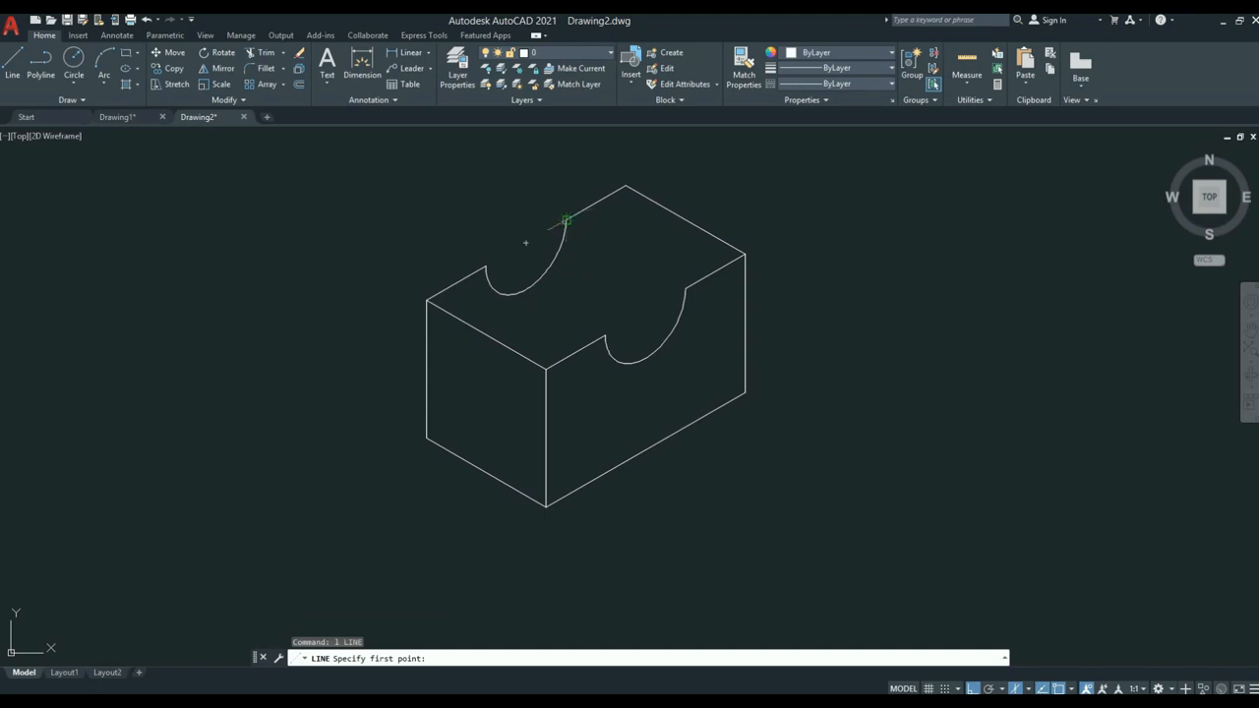
pyautogui.click(566, 222)
pyautogui.click(685, 286)
pyautogui.press('Return')
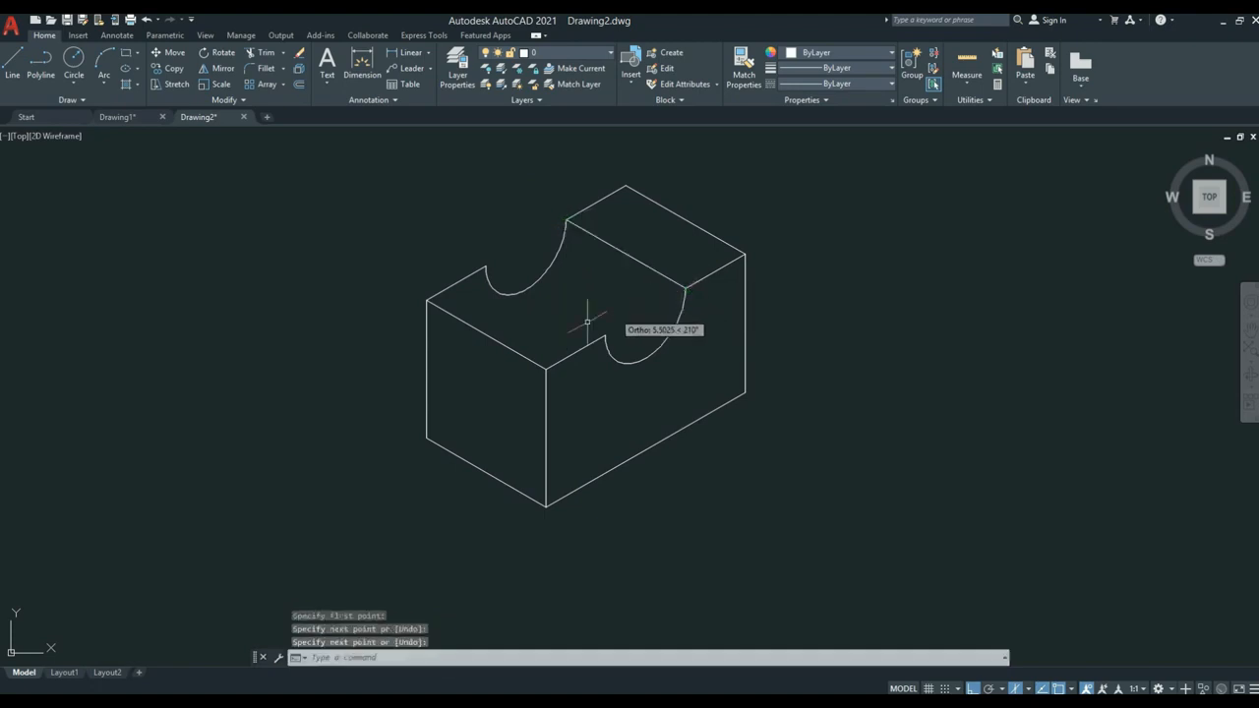
pyautogui.press('Return')
pyautogui.click(602, 338)
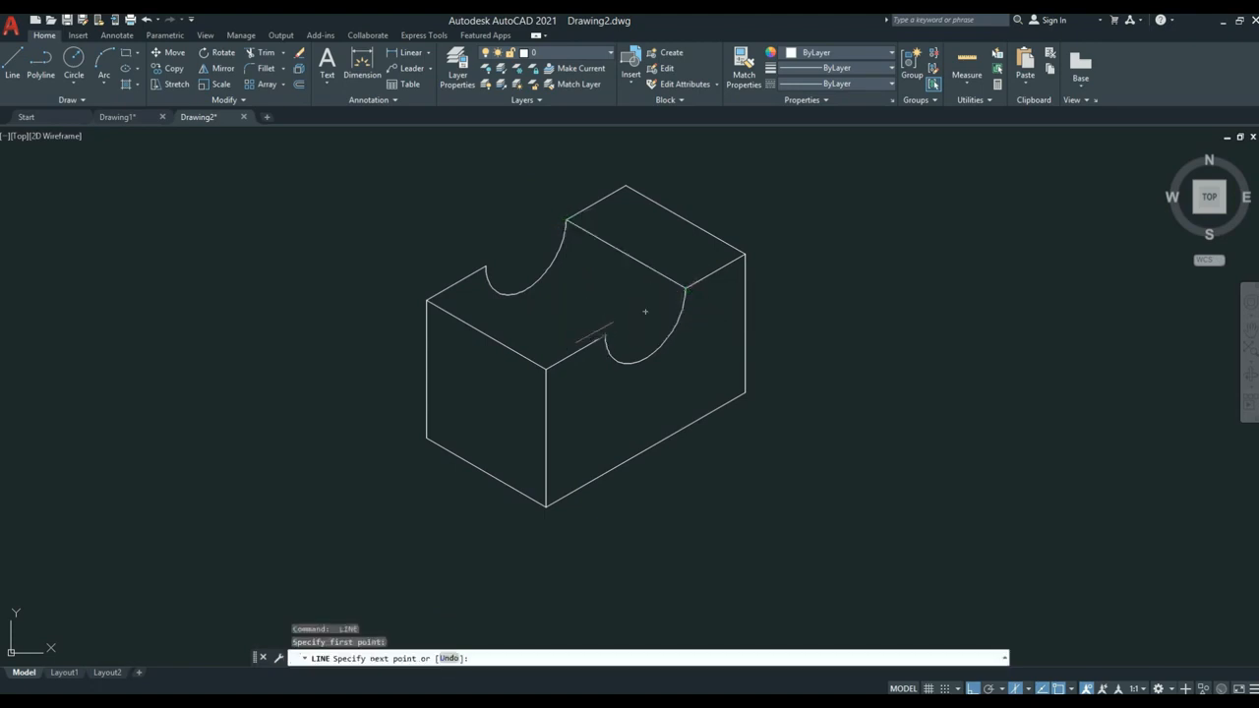
pyautogui.click(485, 266)
pyautogui.press('Return')
# Trim the part of the back arc hidden beyond the groove's left edge.
pyautogui.write('tr')
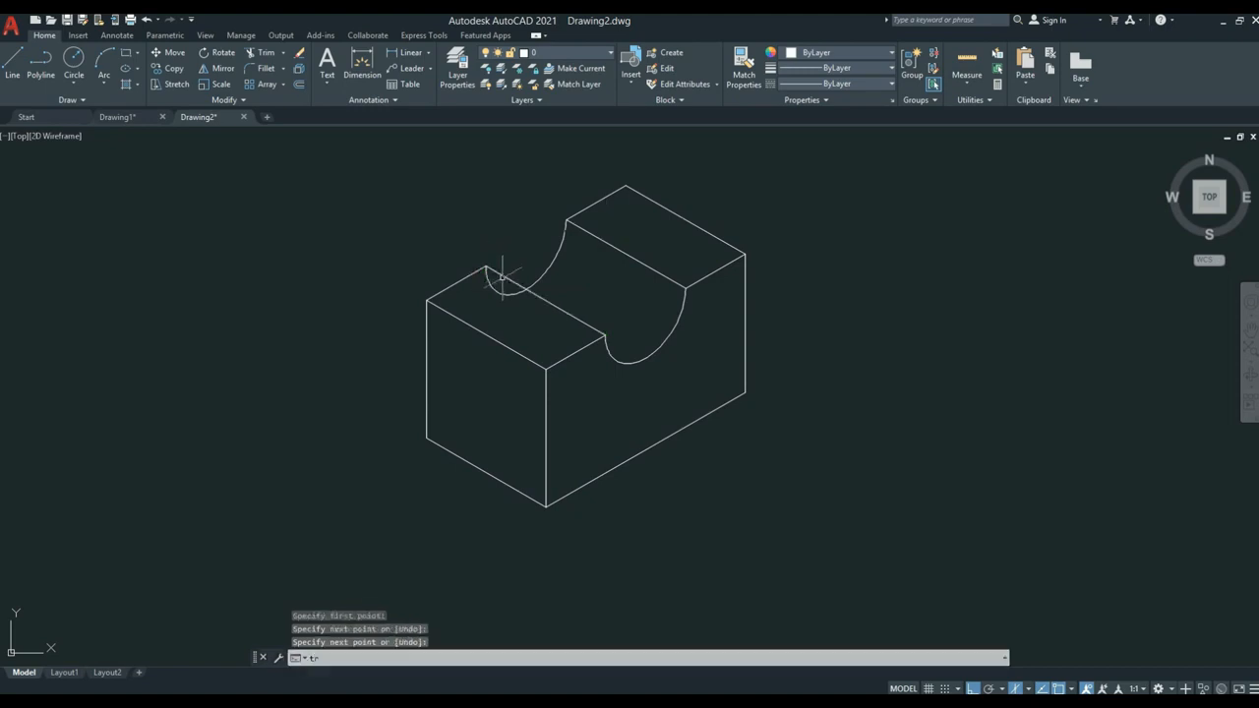
pyautogui.press('Return')
pyautogui.press('Return')
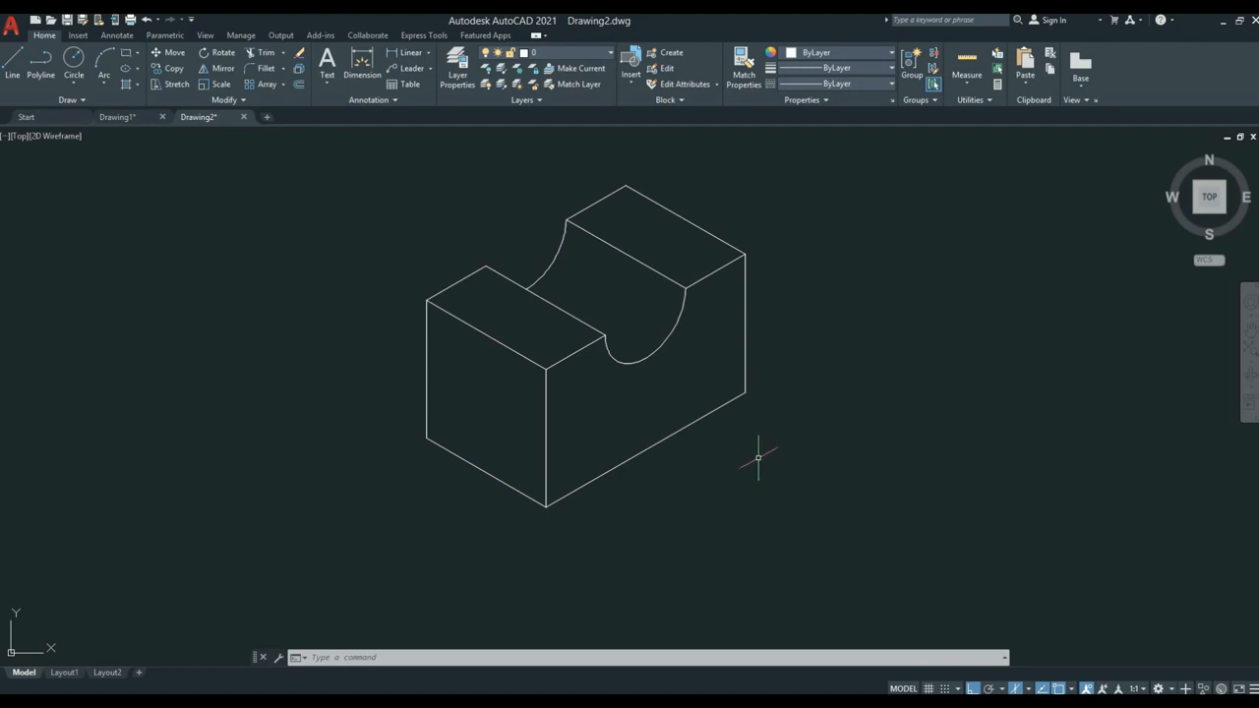
# Display Layout1 of Drawing2 and switch to Drawing1.
pyautogui.click(65, 672)
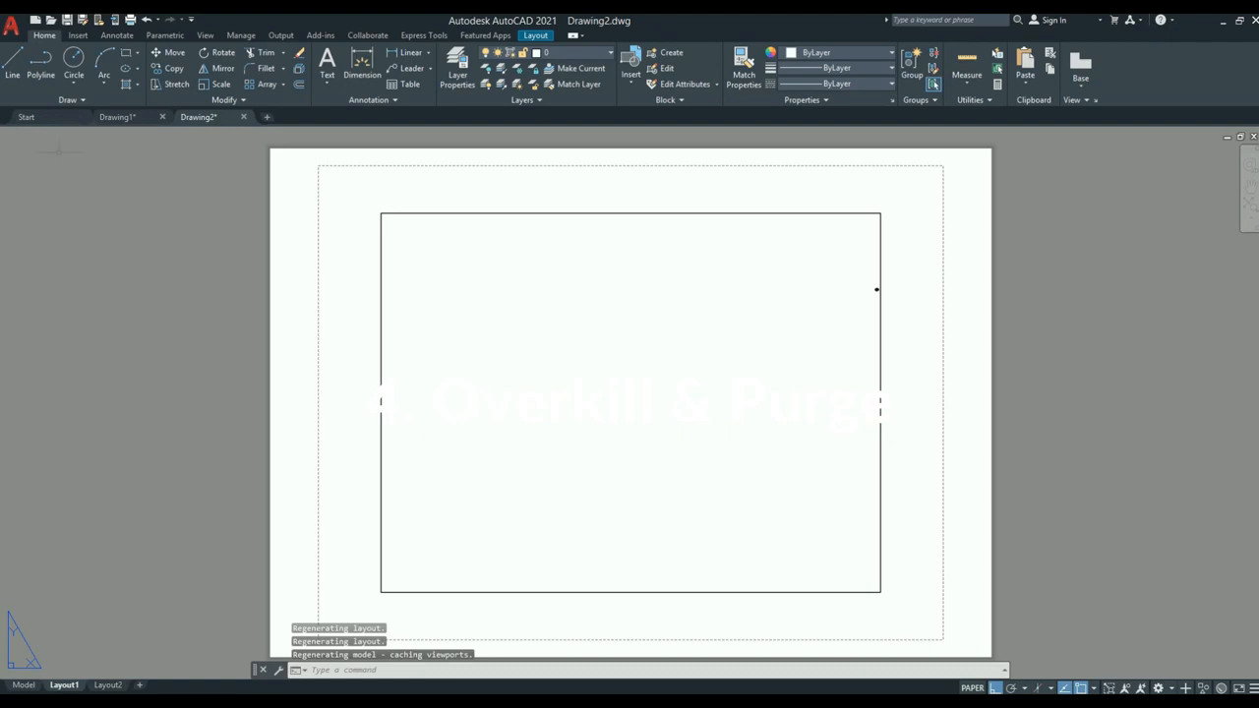
pyautogui.click(118, 117)
pyautogui.moveTo(389, 372); pyautogui.dragTo(635, 391, button='middle')
pyautogui.scroll(-3, 573, 370)
pyautogui.moveTo(441, 372); pyautogui.dragTo(683, 393, button='middle')
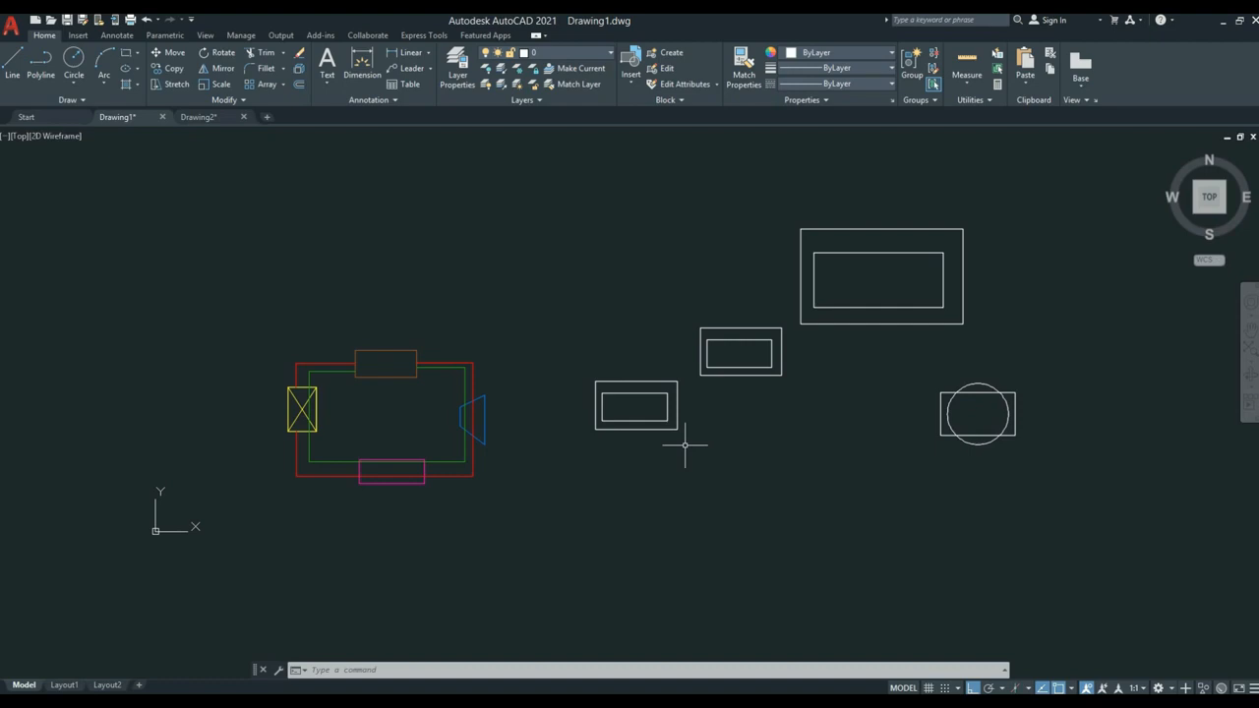
# Draw a circle in the empty area above the leftmost double-rectangle block.
pyautogui.scroll(2, 334, 226)
pyautogui.moveTo(352, 239); pyautogui.dragTo(199, 292, button='middle')
pyautogui.click(78, 59)
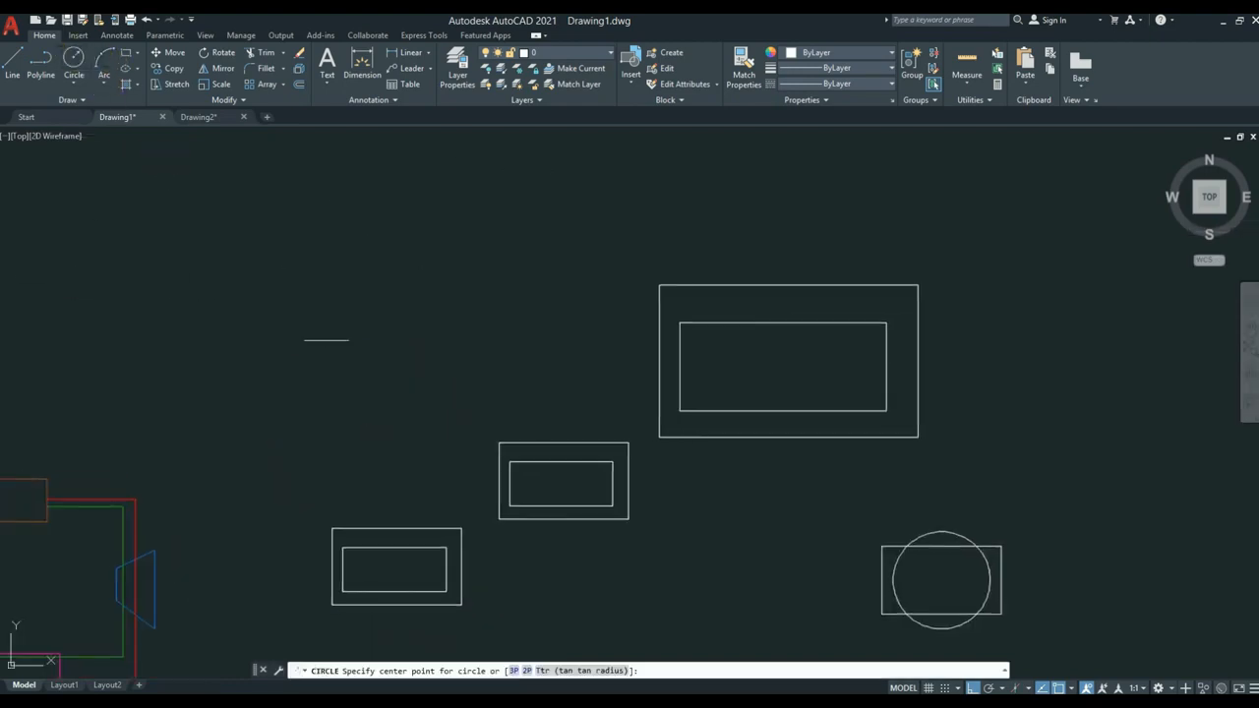
pyautogui.click(328, 345)
pyautogui.click(329, 292)
# Draw a three-point arc lying on the new circle, running from its left side around to its lower right.
pyautogui.click(100, 57)
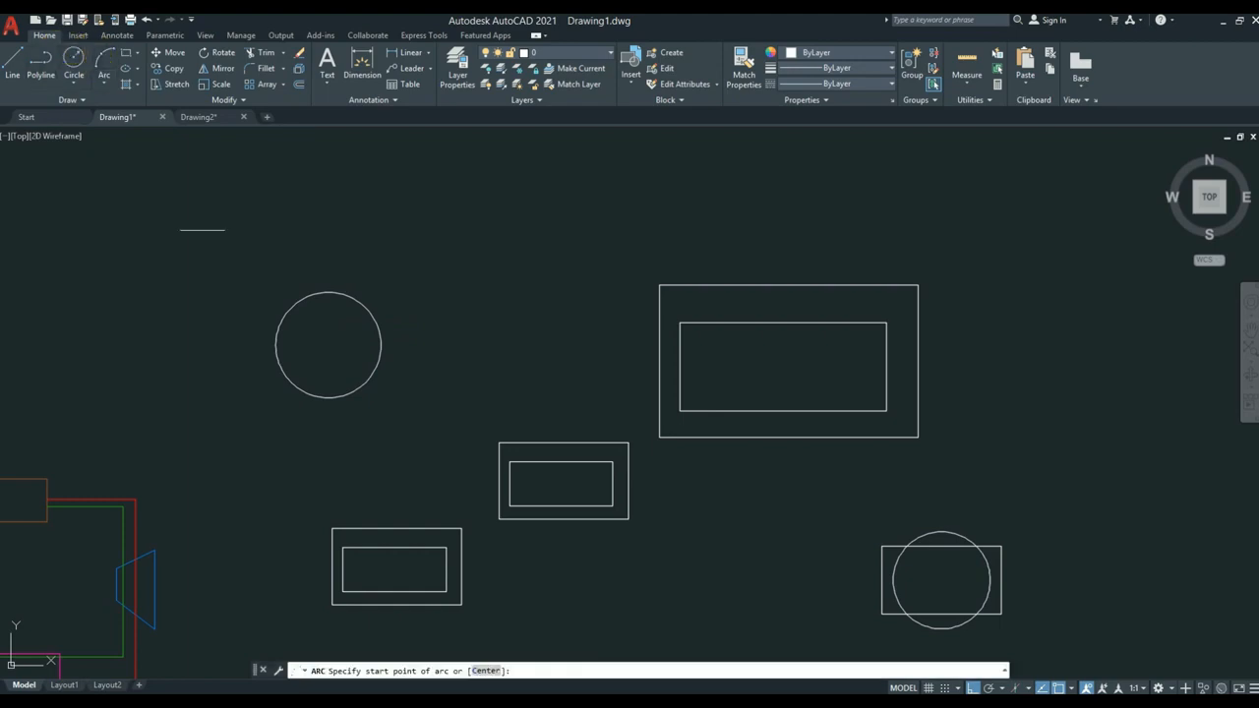
pyautogui.click(278, 330)
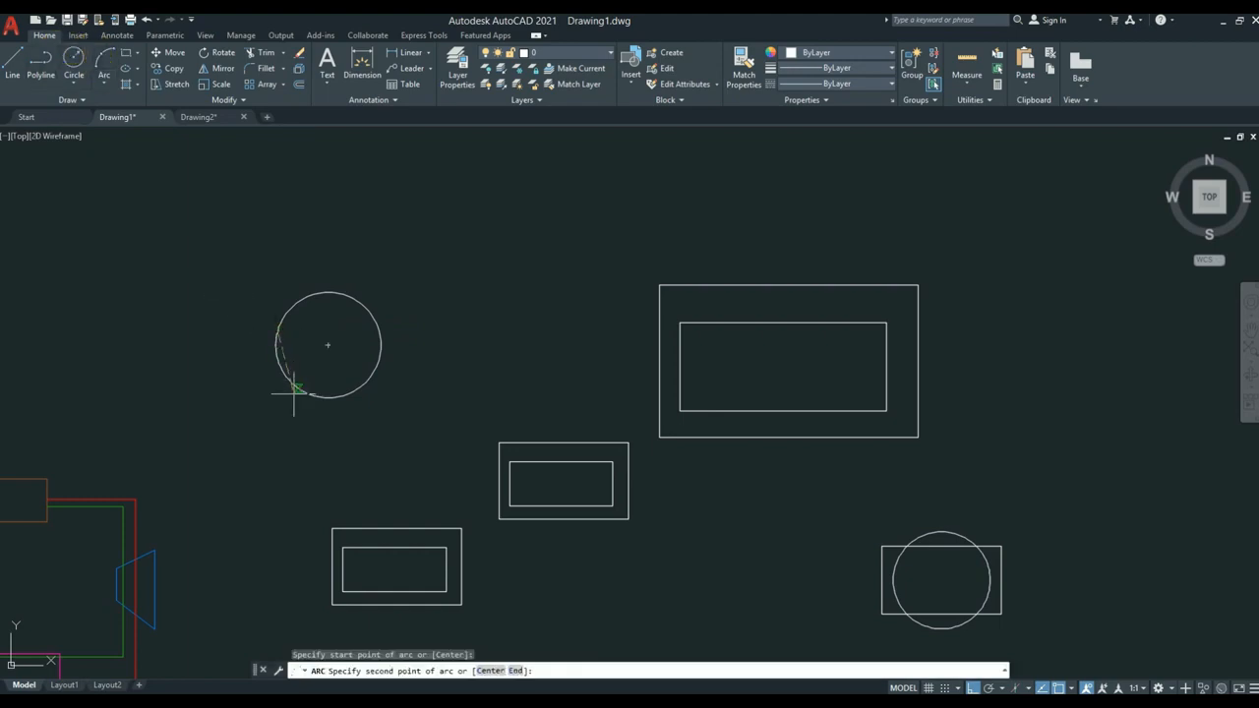
pyautogui.click(290, 384)
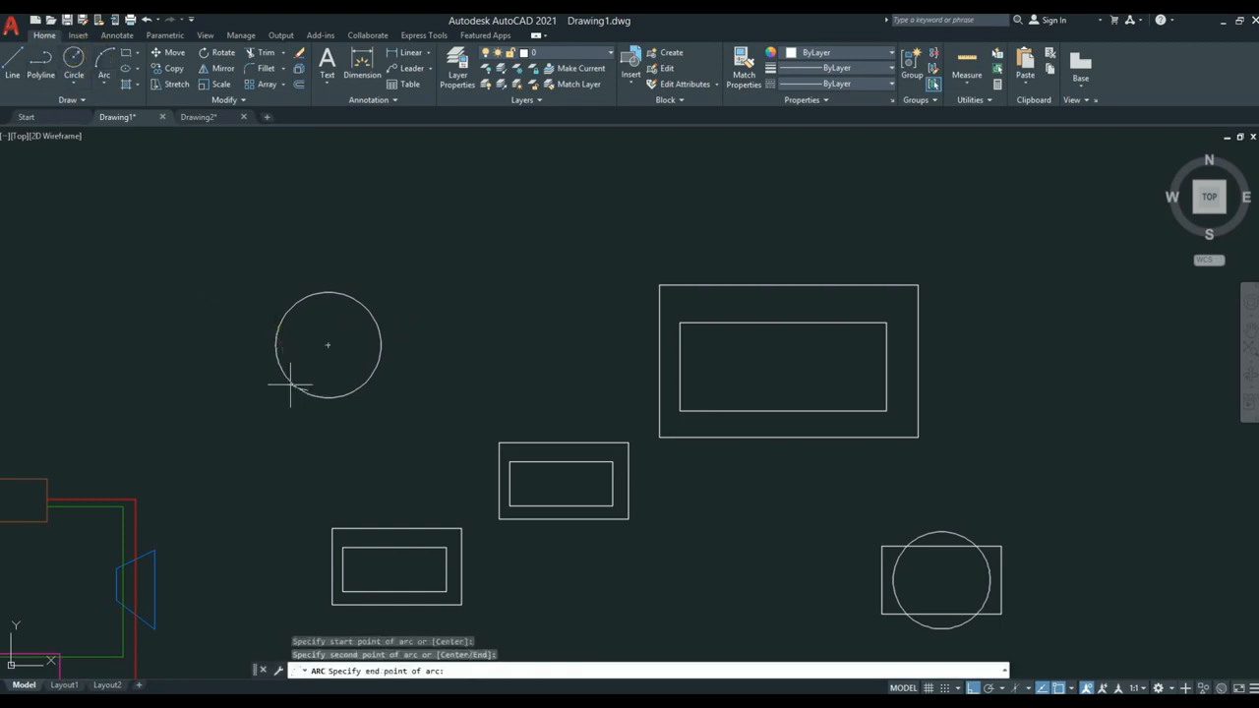
pyautogui.click(375, 369)
# Copy the circle together with its overlapping arc to six overlapping positions around the original.
pyautogui.scroll(4, 358, 390)
pyautogui.moveTo(407, 392)
pyautogui.mouseDown(button='middle')
pyautogui.moveTo(688, 420)
pyautogui.moveTo(744, 440)
pyautogui.mouseUp(button='middle')
pyautogui.scroll(-2, 637, 317)
pyautogui.moveTo(637, 317); pyautogui.dragTo(616, 387, button='middle')
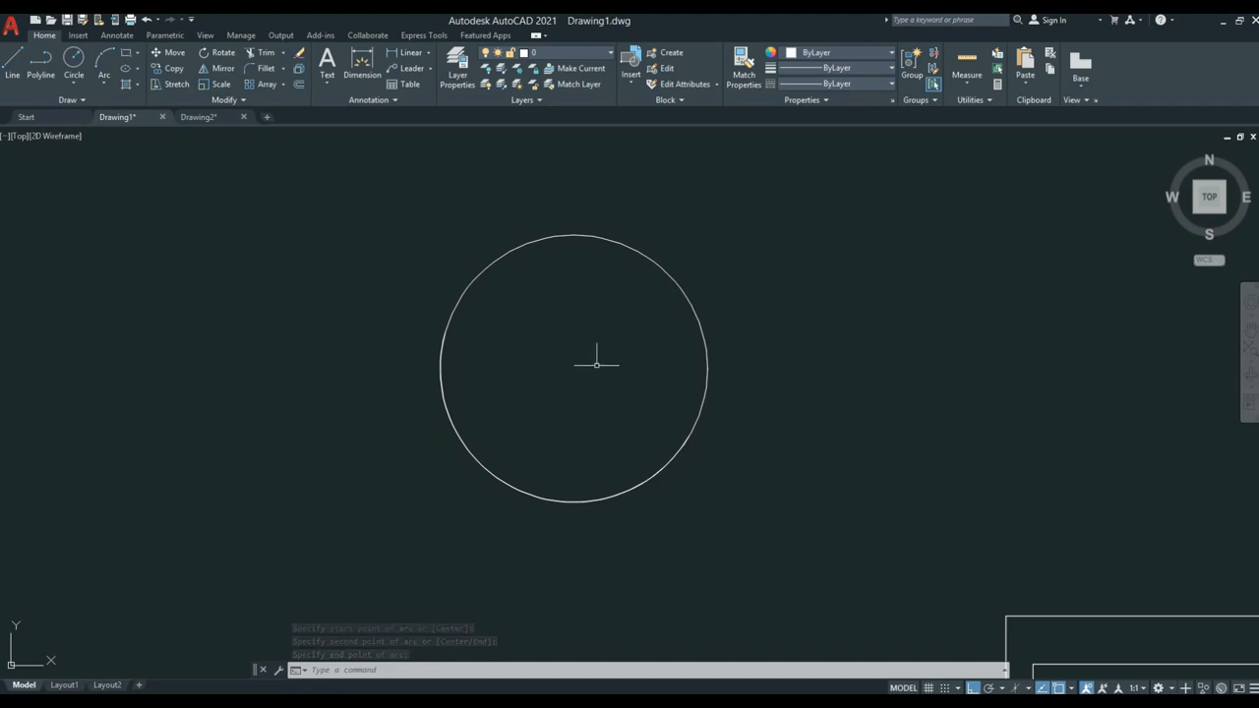
pyautogui.click(723, 257)
pyautogui.click(494, 514)
pyautogui.click(167, 68)
pyautogui.click(530, 401)
pyautogui.click(588, 402)
pyautogui.click(492, 368)
pyautogui.click(442, 367)
pyautogui.click(456, 426)
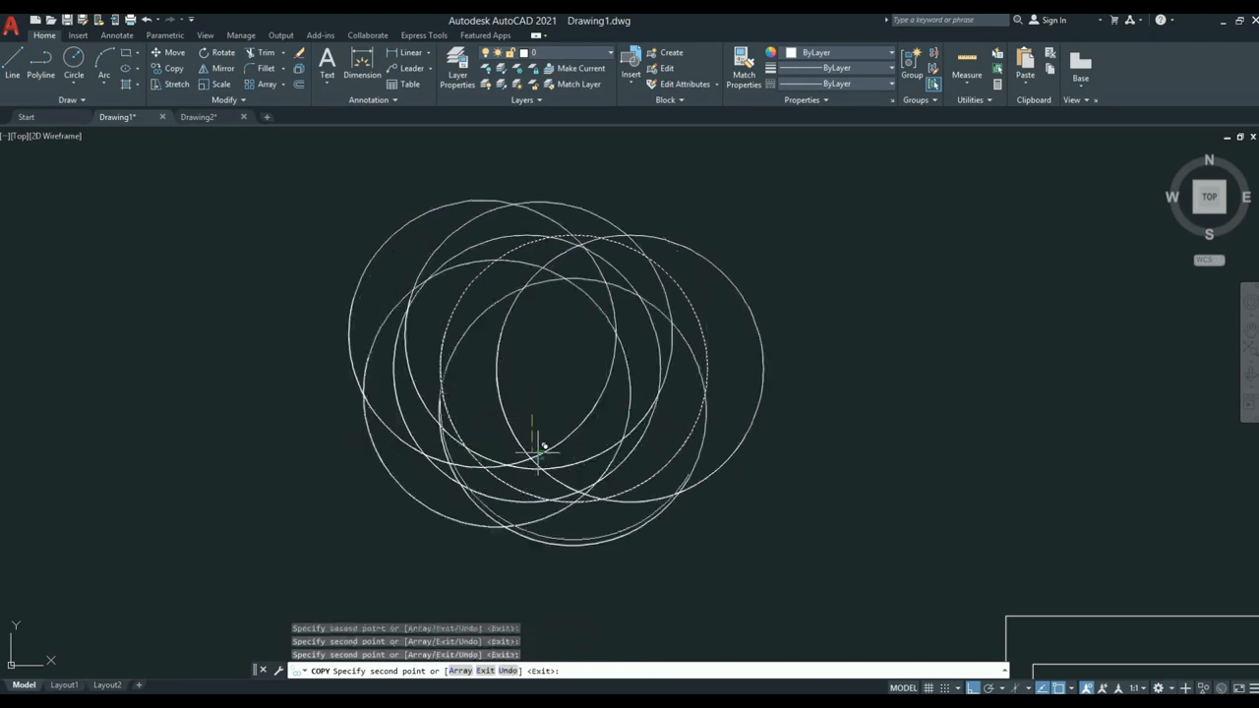
pyautogui.press('Escape')
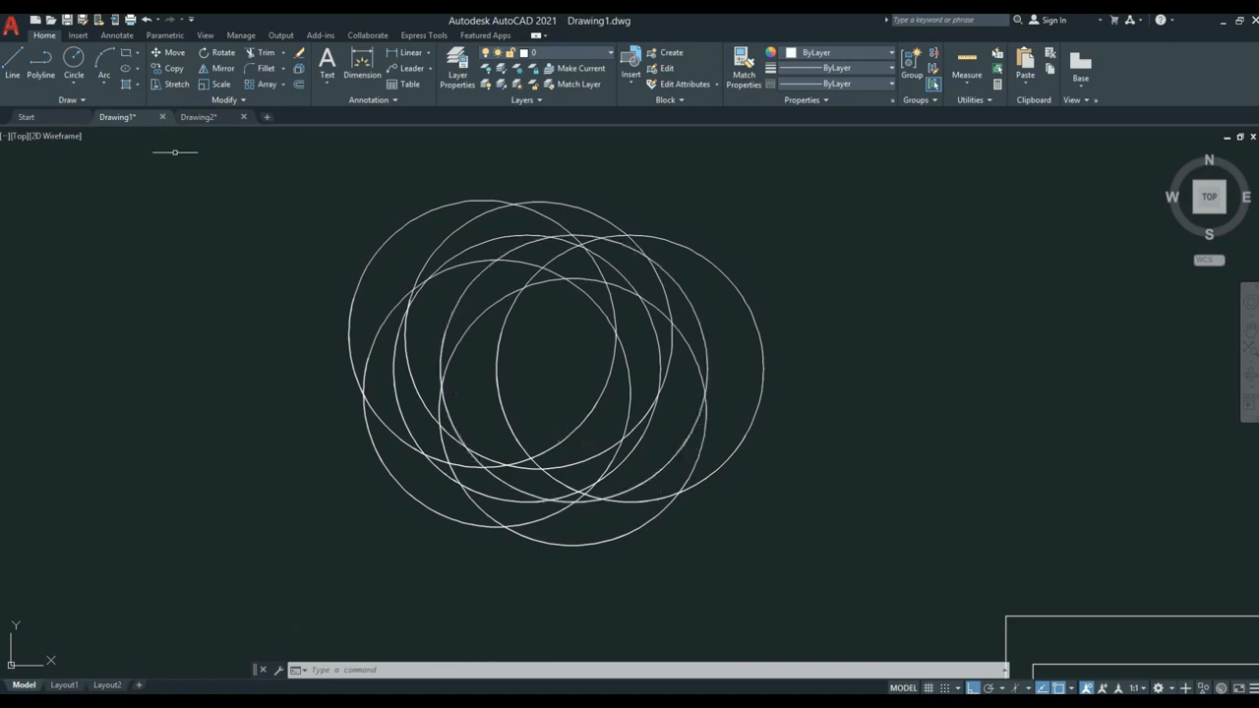
# Run Overkill on all the overlapping circles and arcs to delete their duplicate geometry.
pyautogui.click(236, 100)
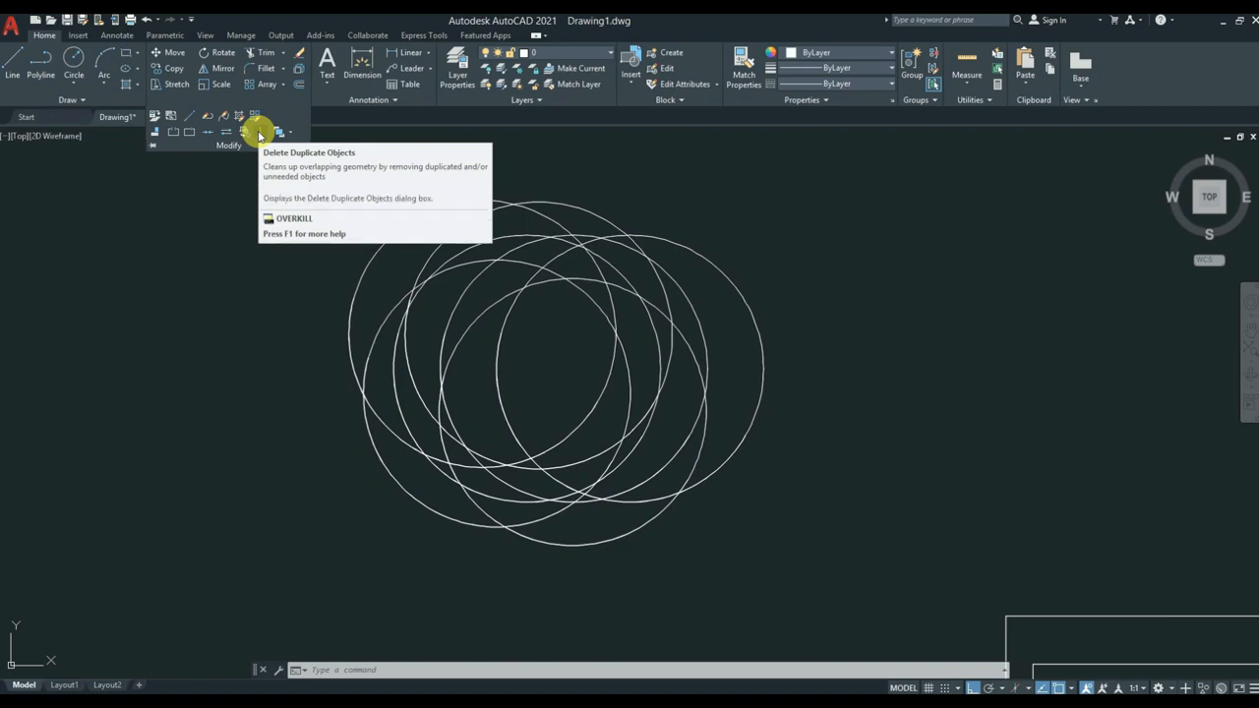
pyautogui.click(259, 134)
pyautogui.moveTo(828, 177); pyautogui.dragTo(161, 590)
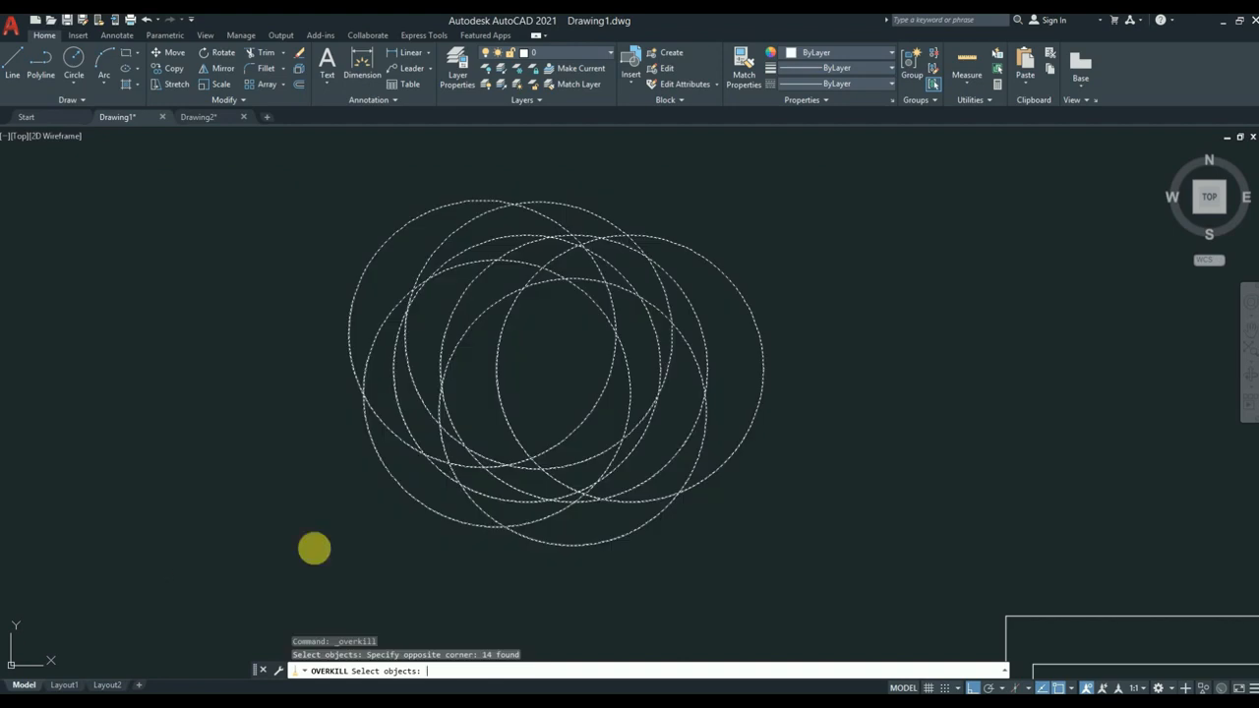
pyautogui.rightClick(315, 547)
pyautogui.click(599, 476)
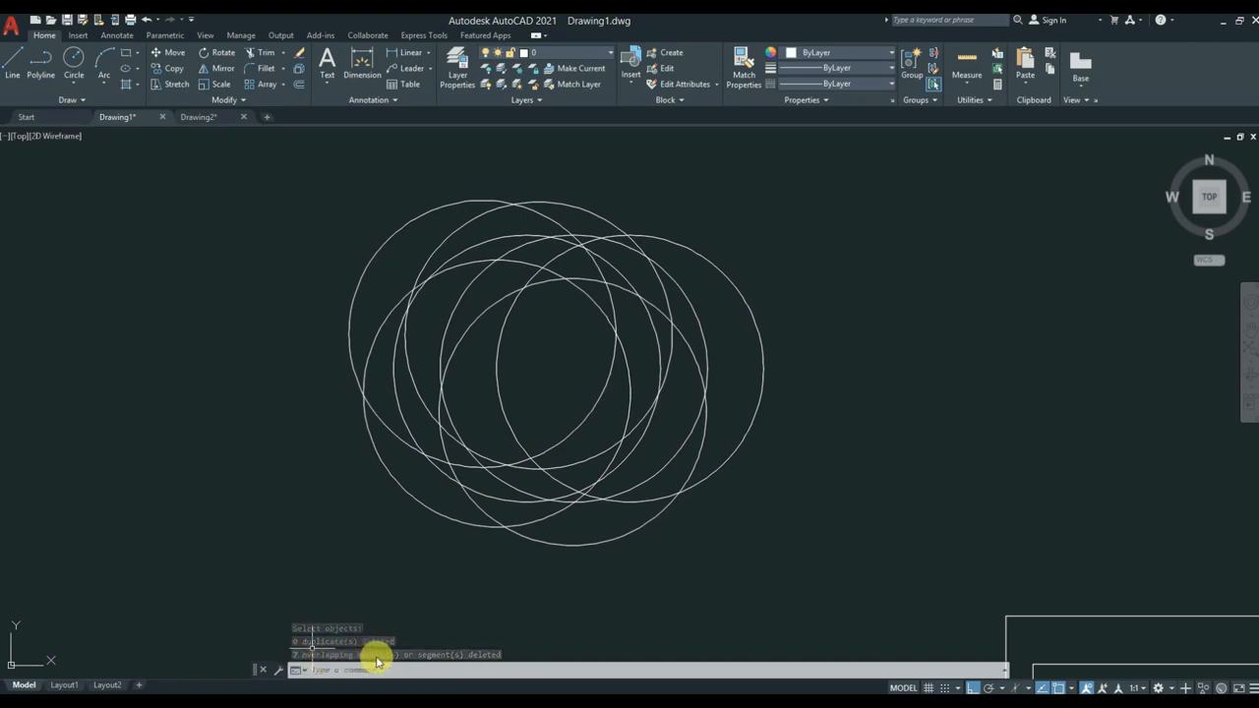
pyautogui.scroll(-2, 509, 462)
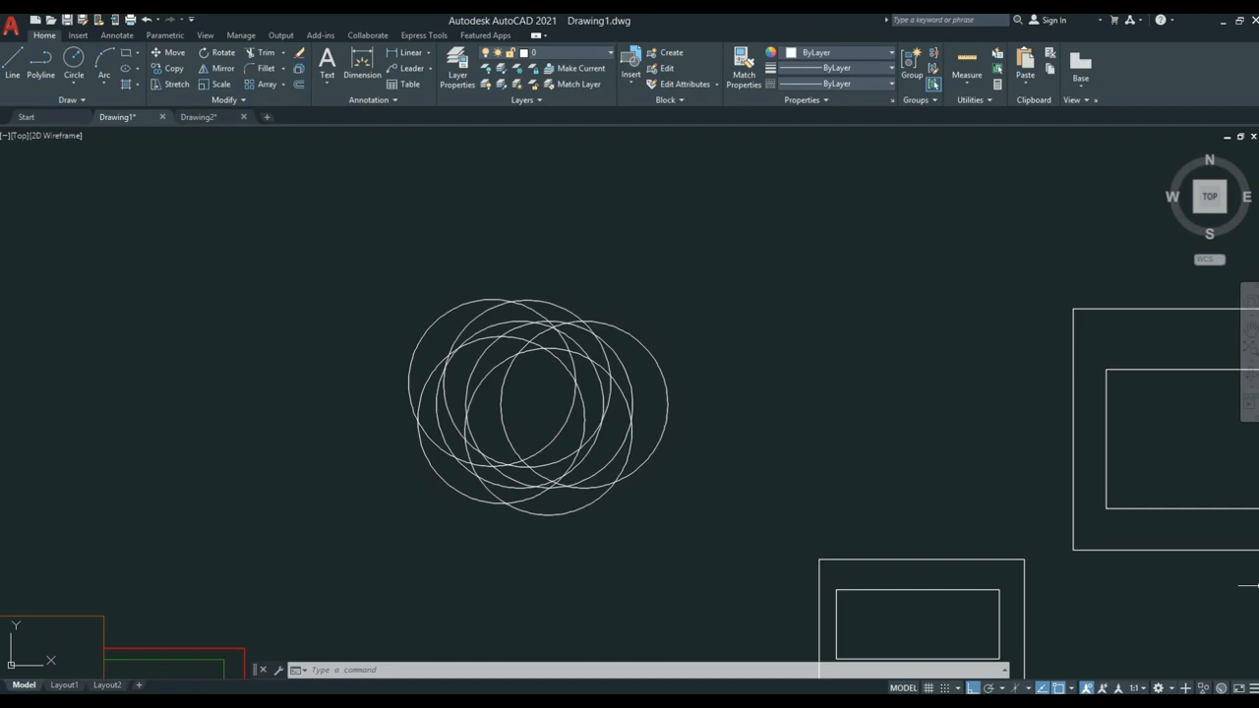
pyautogui.scroll(-2, 792, 398)
pyautogui.moveTo(835, 417)
pyautogui.mouseDown(button='middle')
pyautogui.moveTo(695, 341)
pyautogui.moveTo(735, 364)
pyautogui.mouseUp(button='middle')
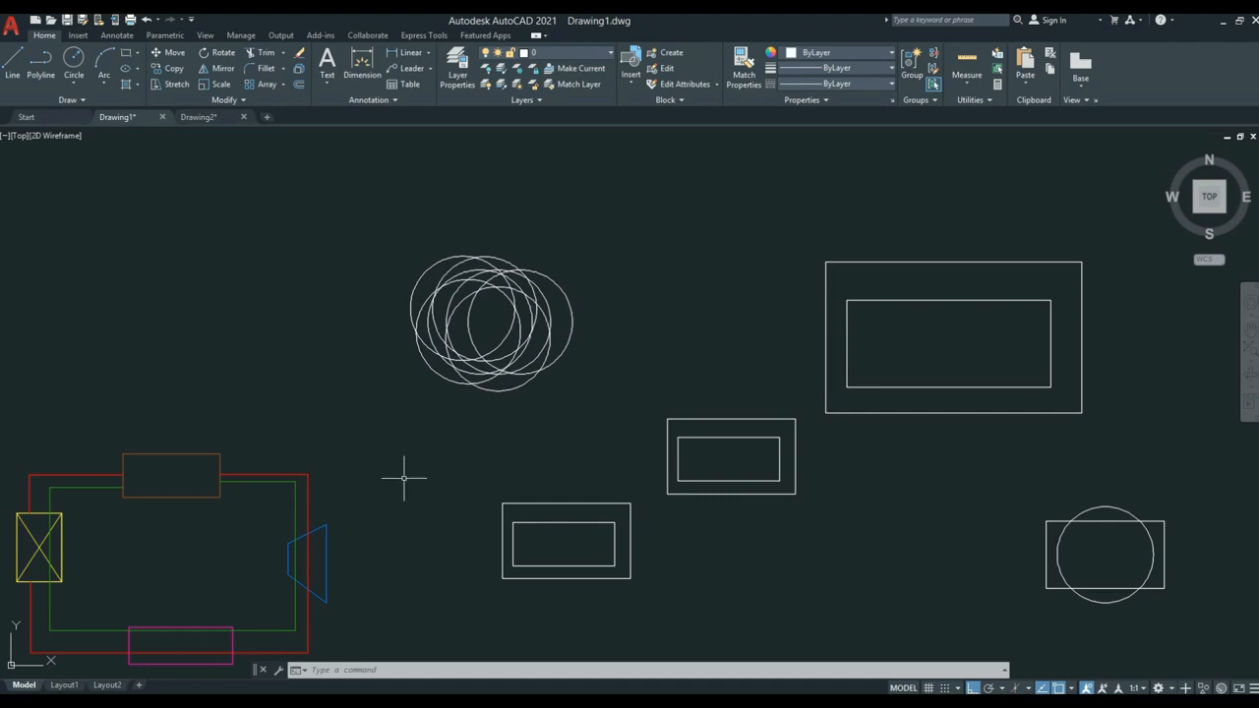
pyautogui.scroll(-2, 407, 478)
pyautogui.moveTo(407, 478); pyautogui.dragTo(754, 304, button='middle')
pyautogui.scroll(2, 843, 226)
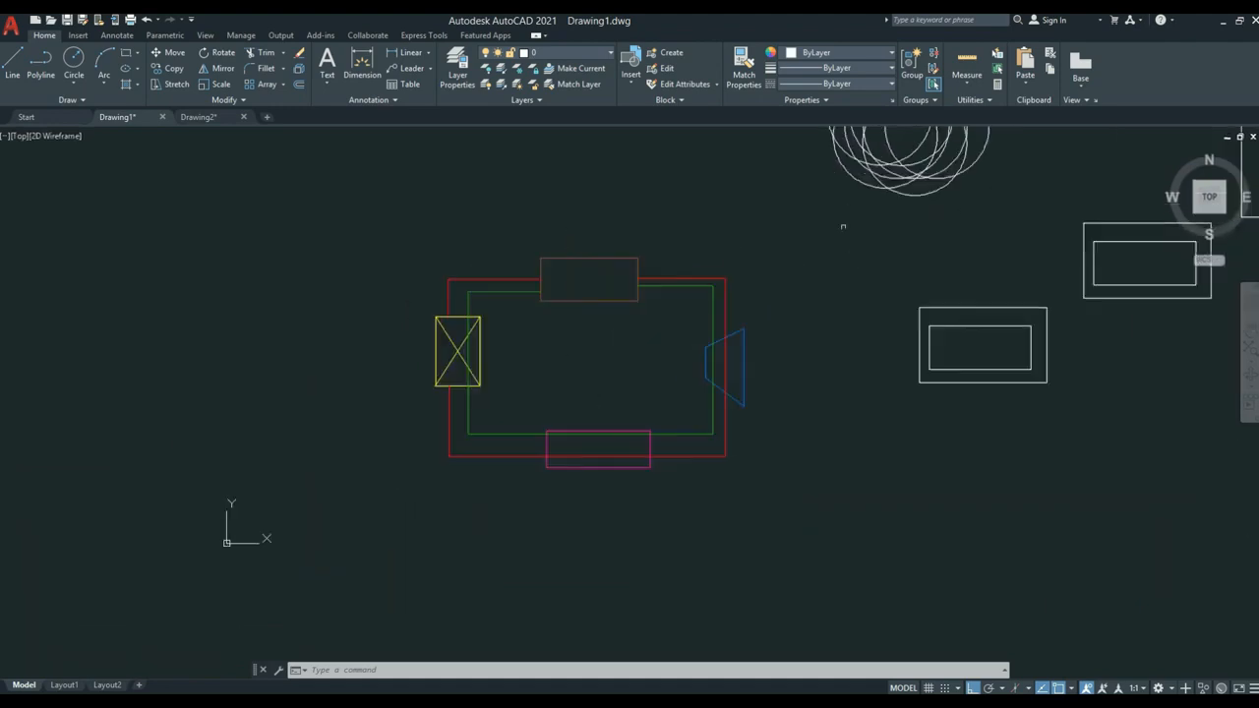
pyautogui.click(788, 203)
pyautogui.click(337, 523)
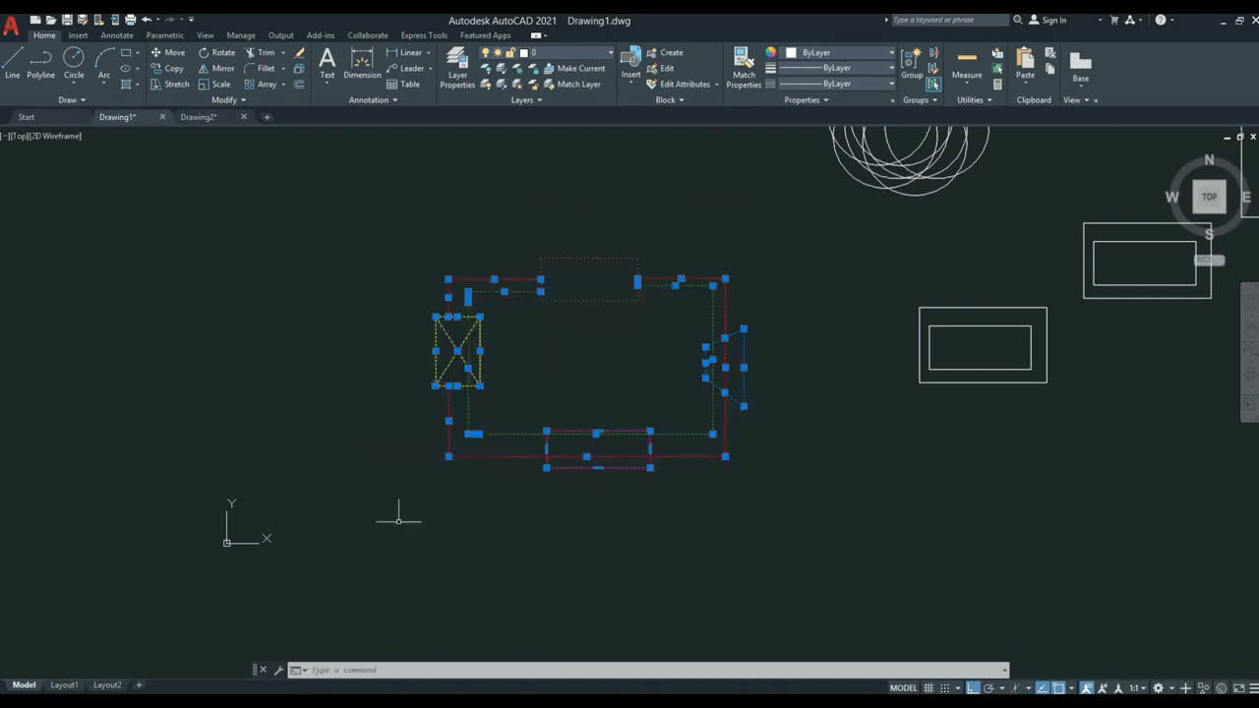
pyautogui.press('Escape')
pyautogui.press('Escape')
pyautogui.press('Escape')
# Unlock the Boiler layer.
pyautogui.scroll(2, 507, 297)
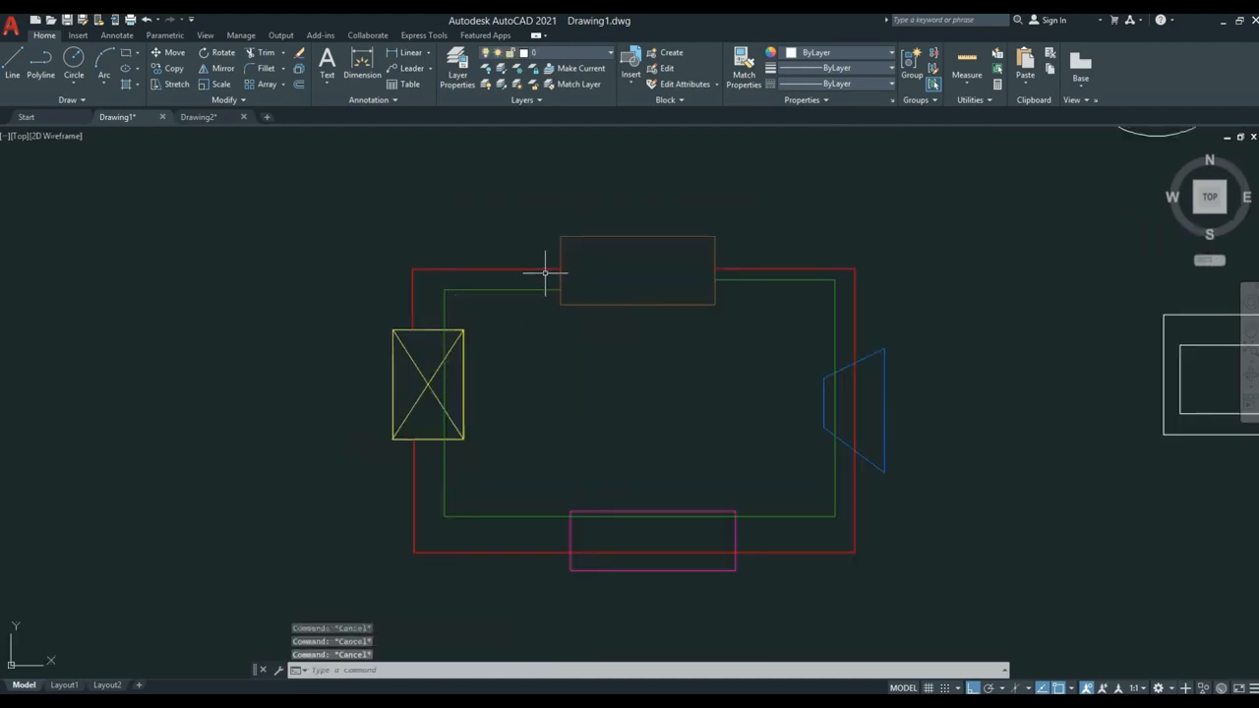
pyautogui.click(562, 54)
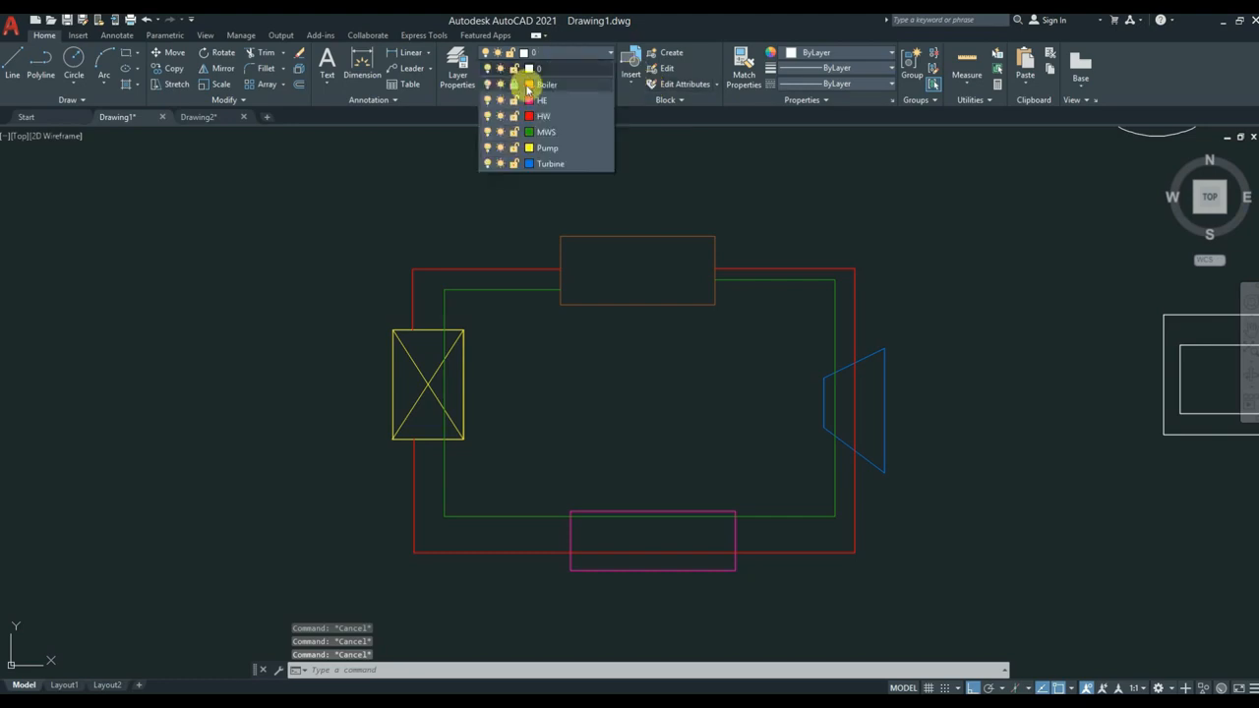
pyautogui.click(514, 85)
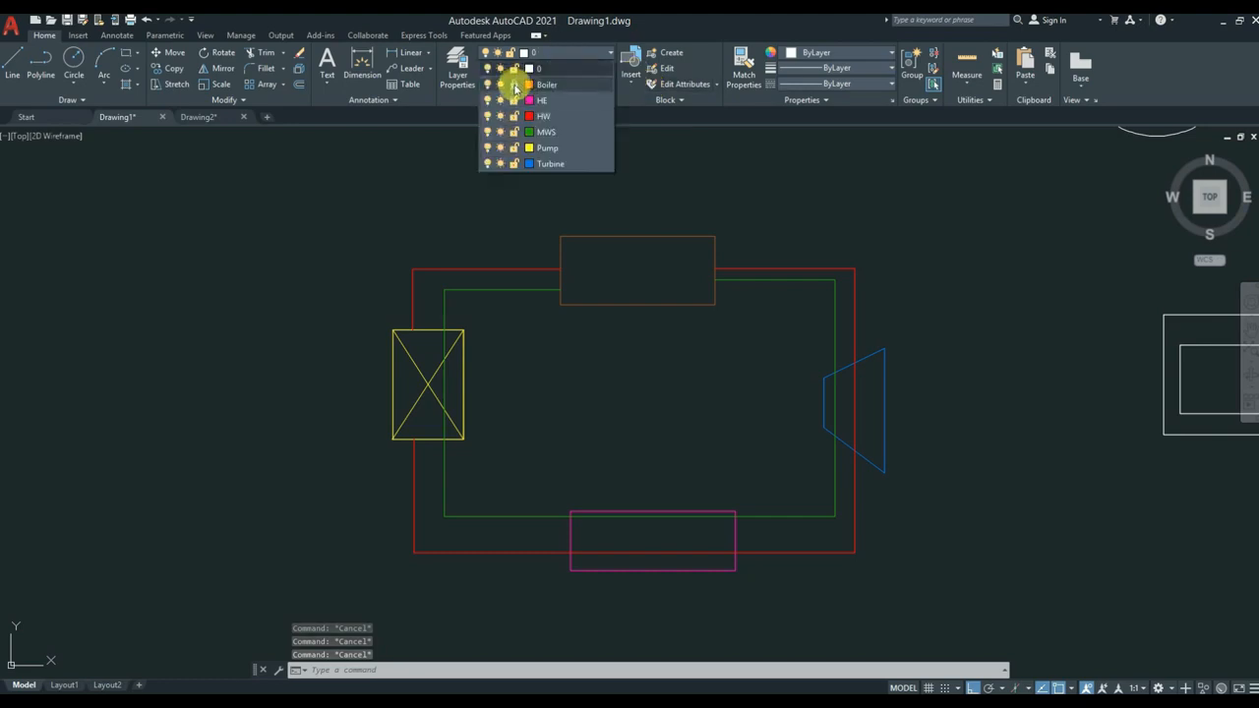
# Erase the orange boiler rectangle and the blue turbine outline from the piping diagram.
pyautogui.click(646, 214)
pyautogui.click(584, 343)
pyautogui.click(492, 367)
pyautogui.click(457, 380)
pyautogui.click(935, 334)
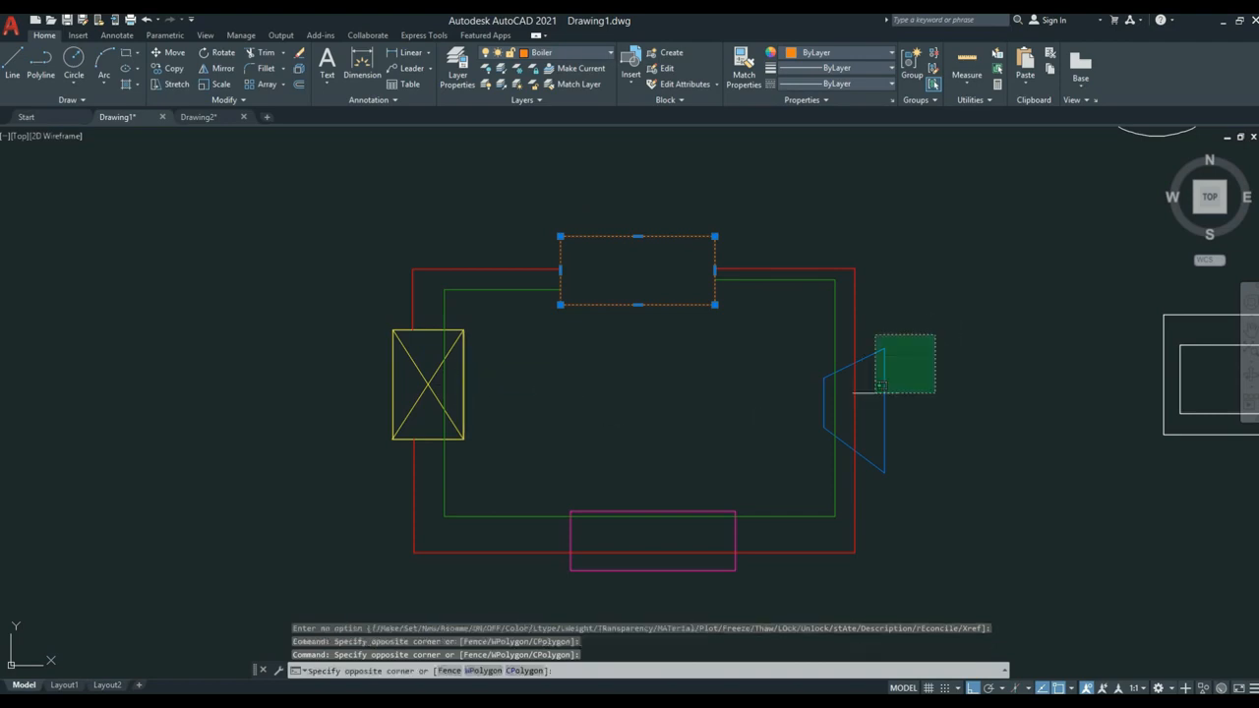
pyautogui.click(871, 477)
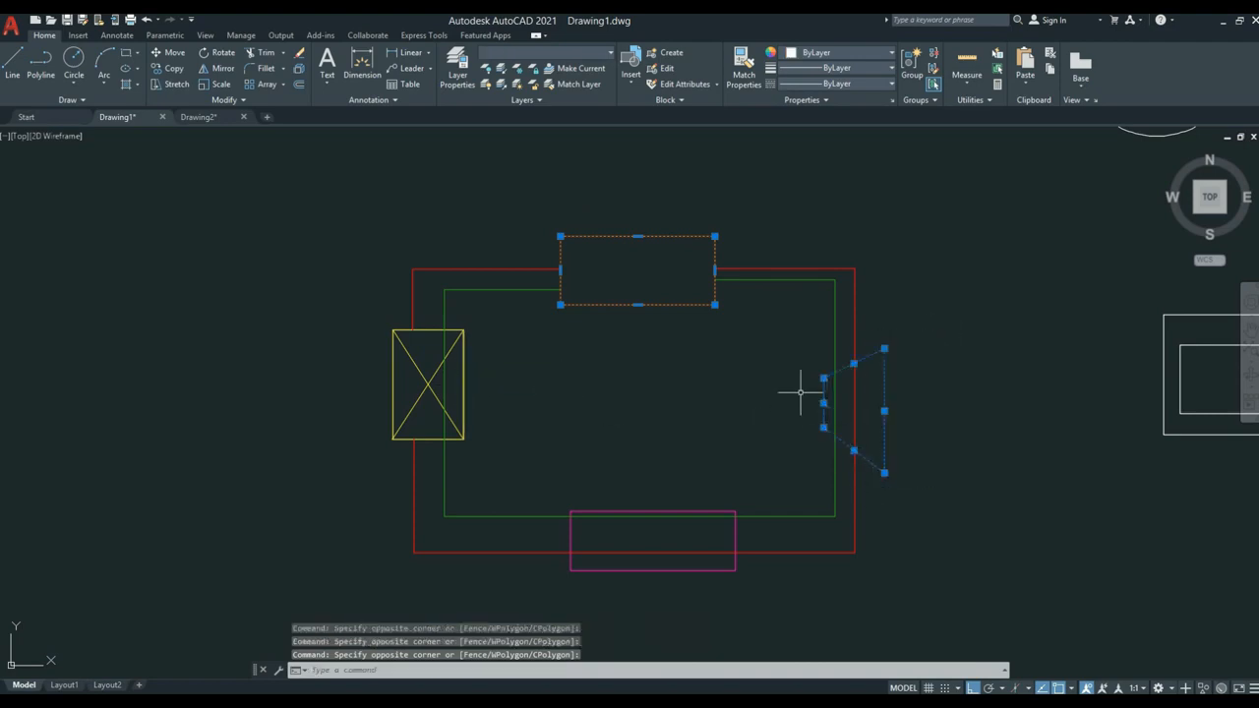
pyautogui.press('Delete')
# Purge all checked types of unused named items from the drawing and leave the Purge dialog.
pyautogui.scroll(-5, 1016, 416)
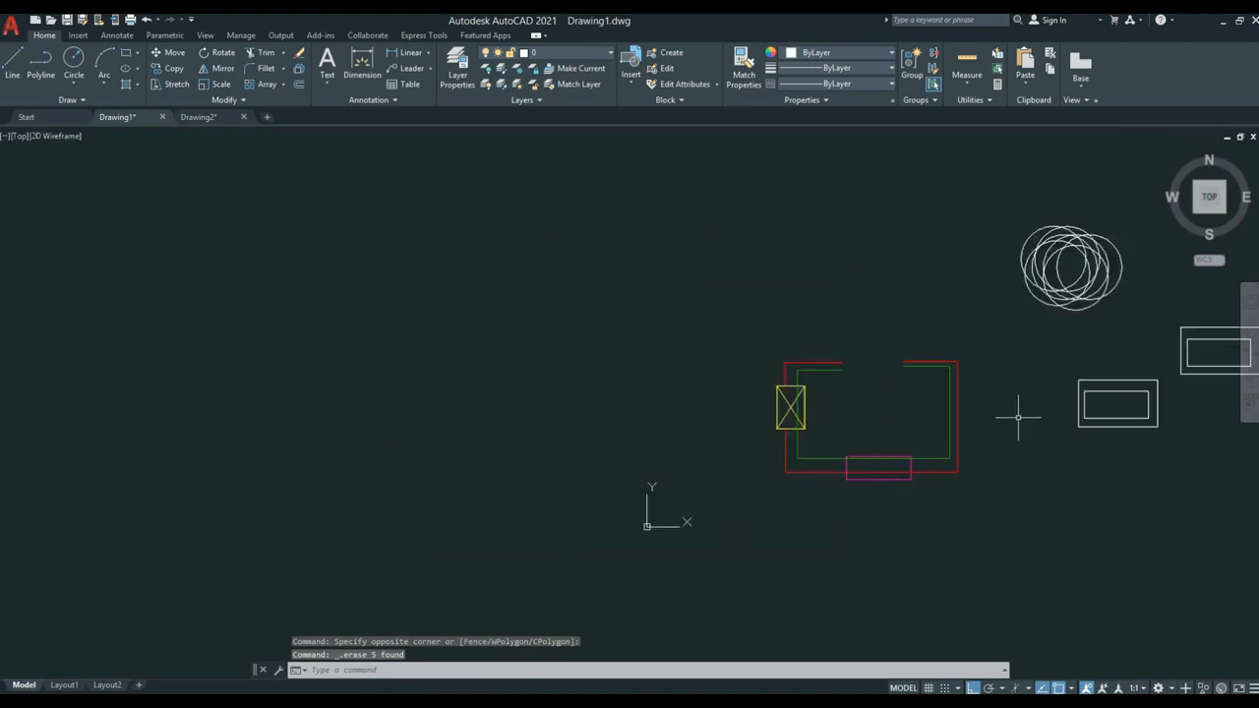
pyautogui.moveTo(1017, 416); pyautogui.dragTo(752, 435, button='middle')
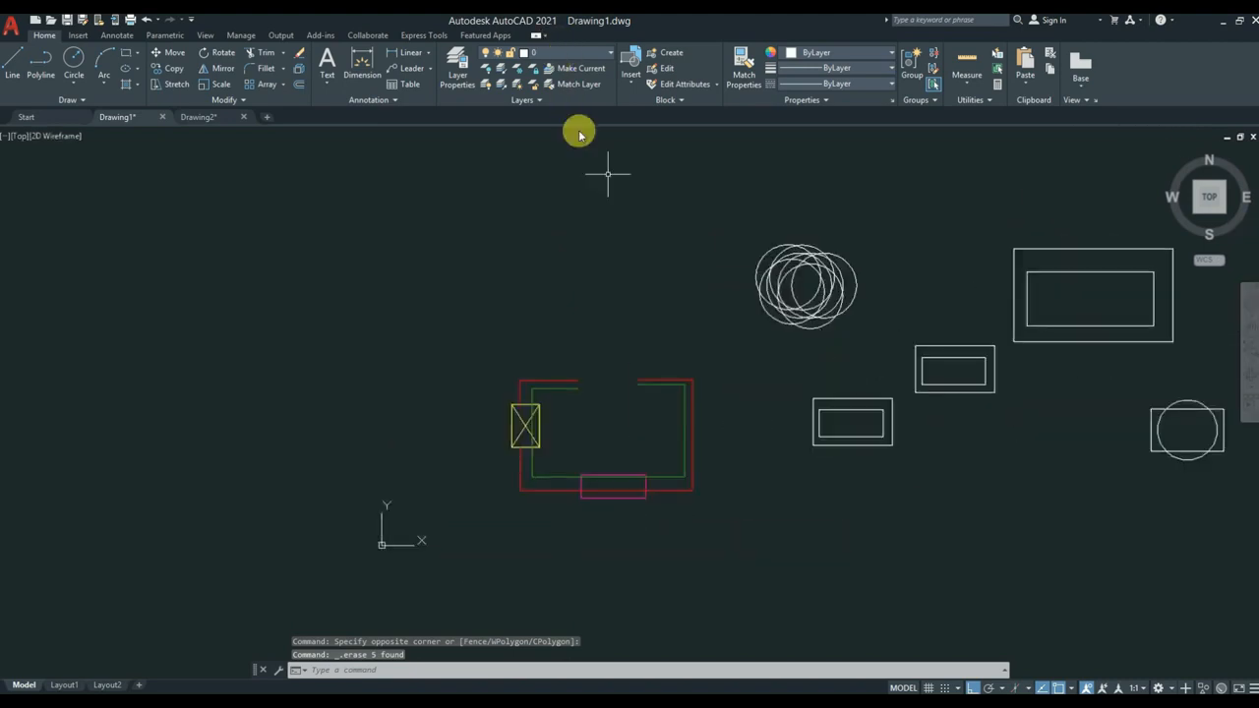
pyautogui.write('pur')
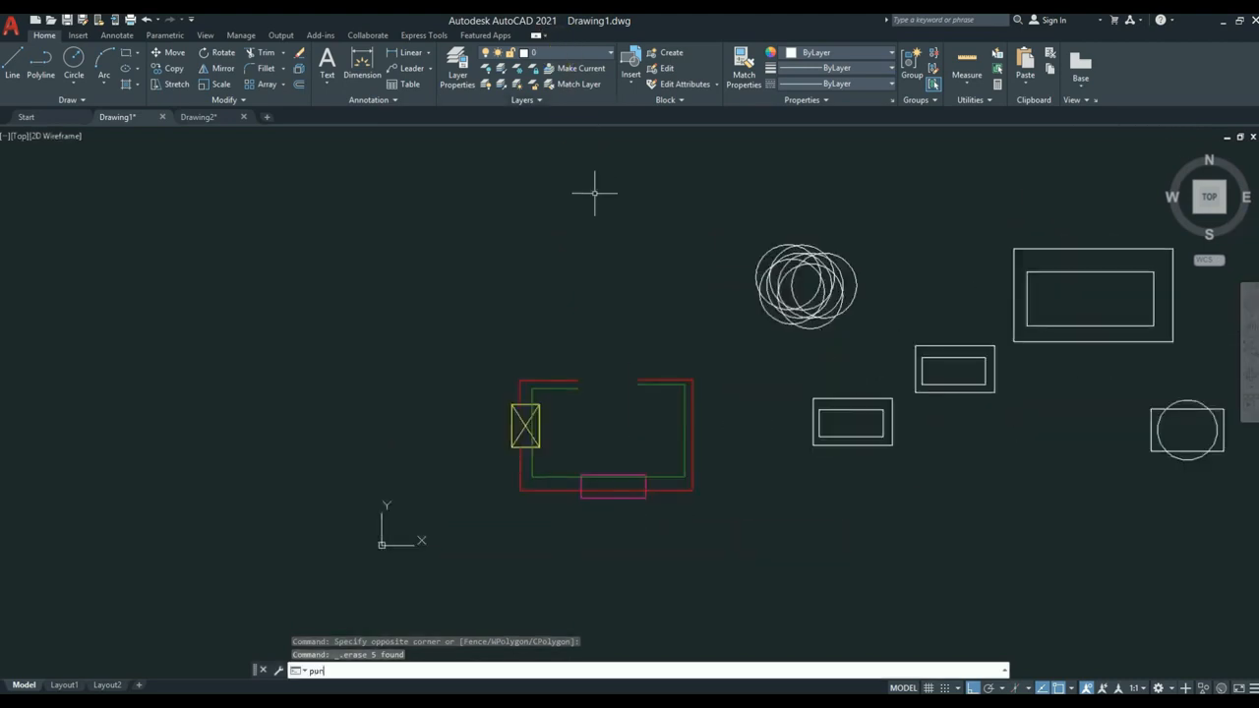
pyautogui.write('ge')
pyautogui.press('Return')
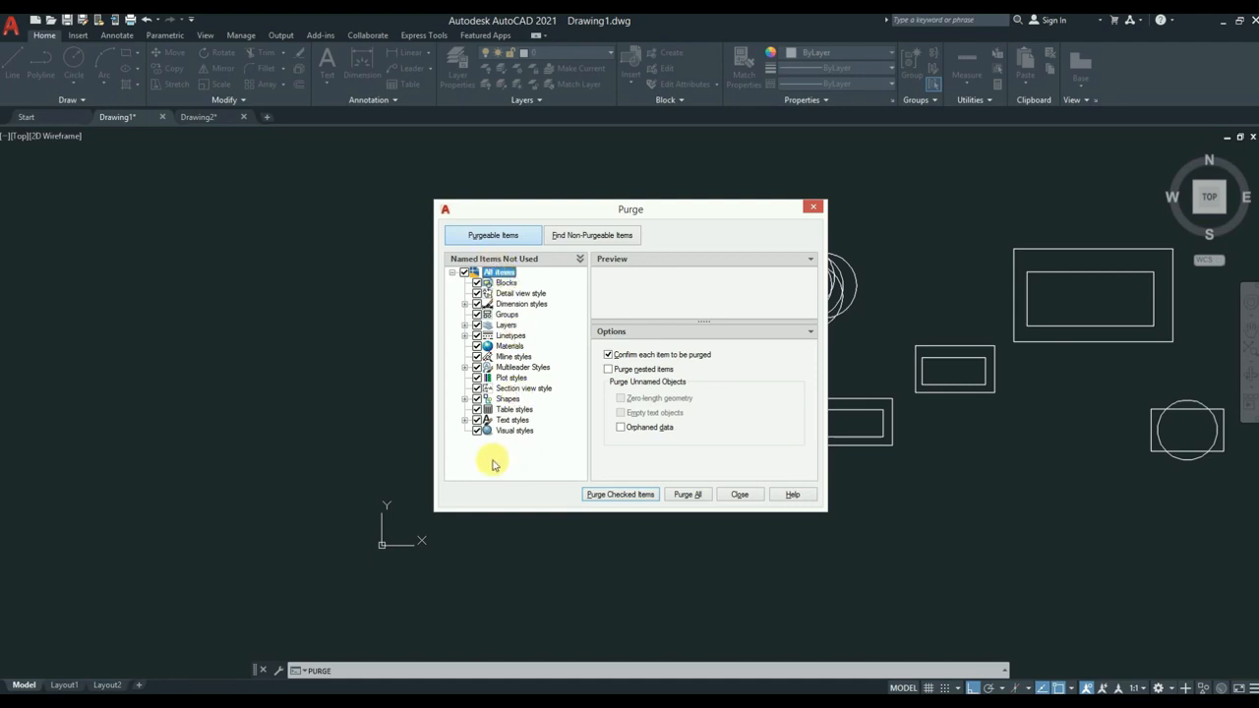
pyautogui.click(623, 496)
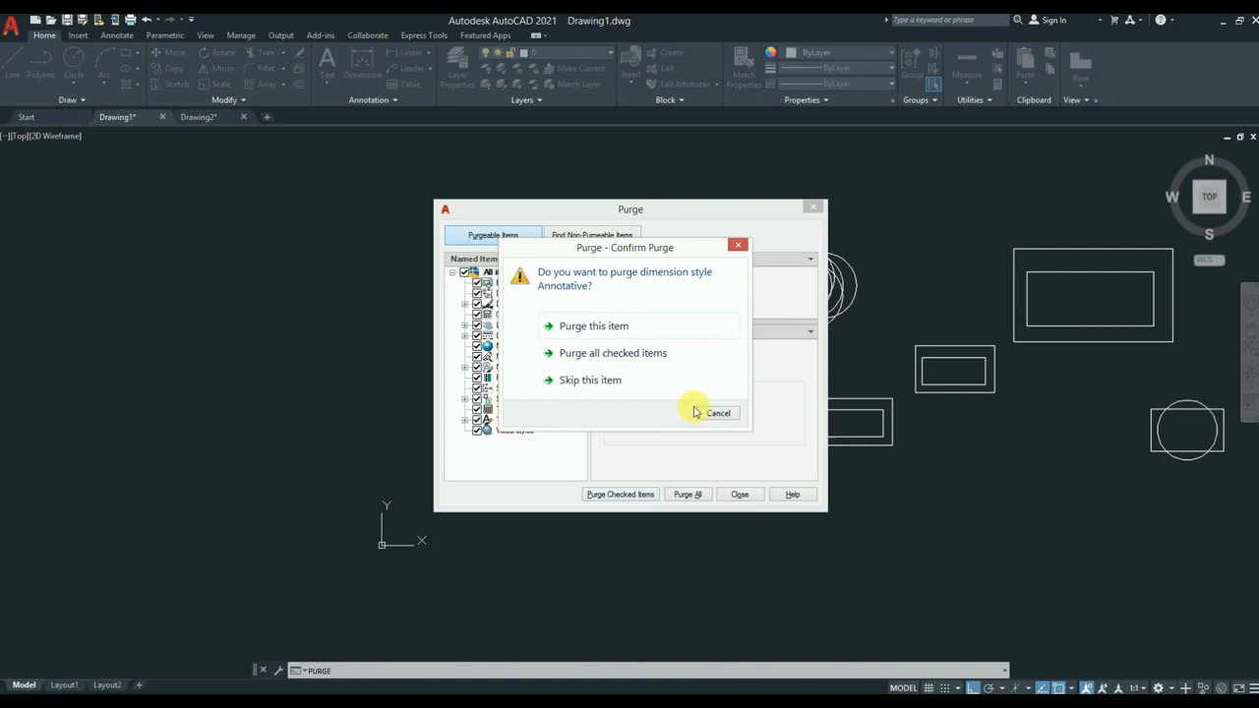
pyautogui.click(609, 354)
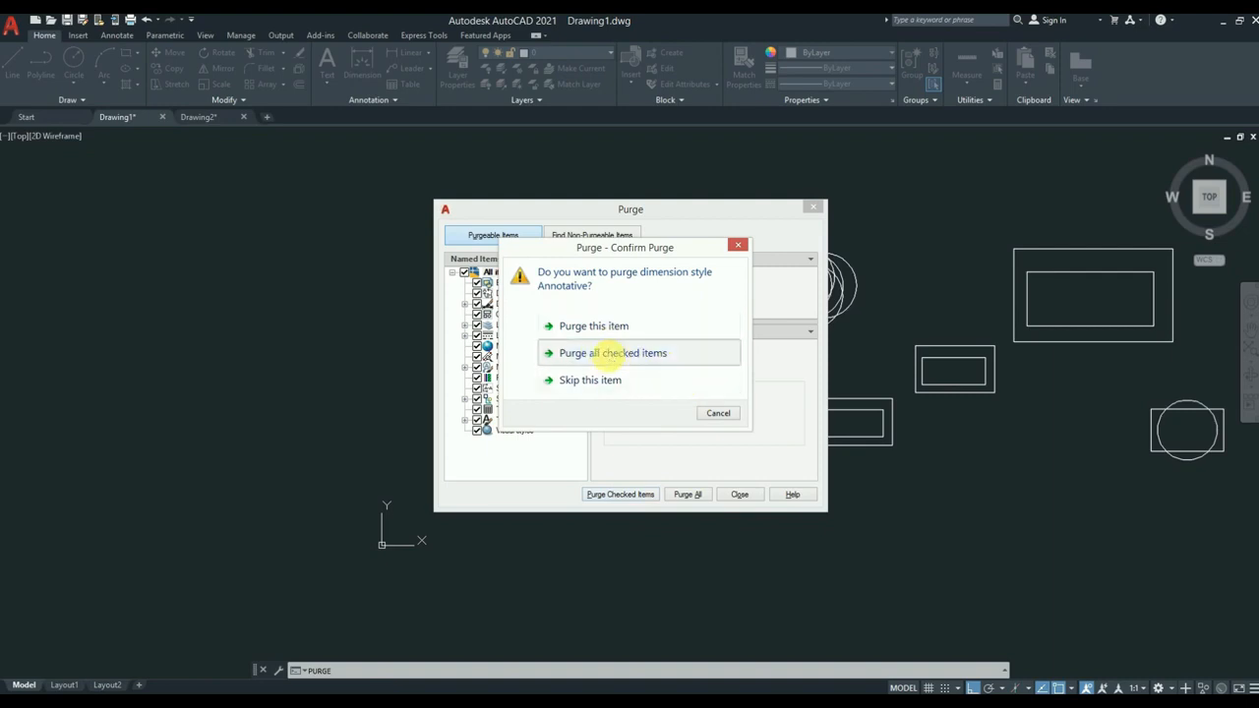
pyautogui.click(738, 494)
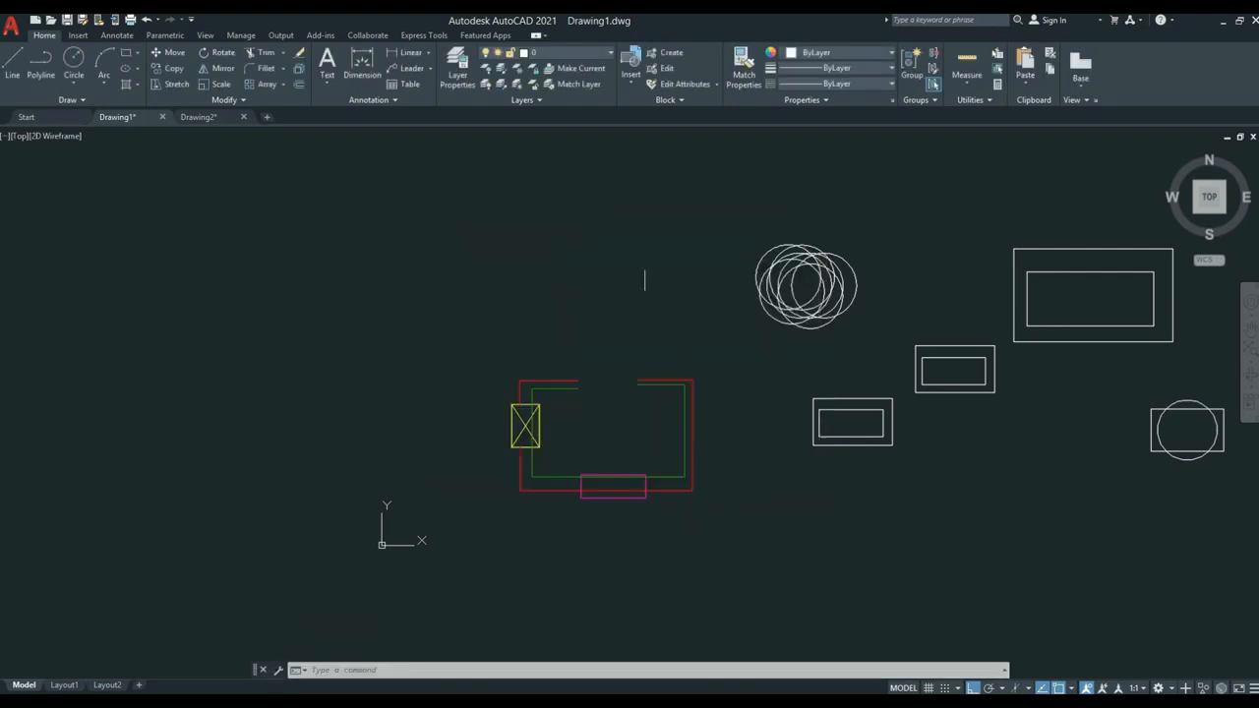
# Check which layers are left in the drawing's layer list after the purge.
pyautogui.moveTo(823, 358); pyautogui.dragTo(725, 344, button='middle')
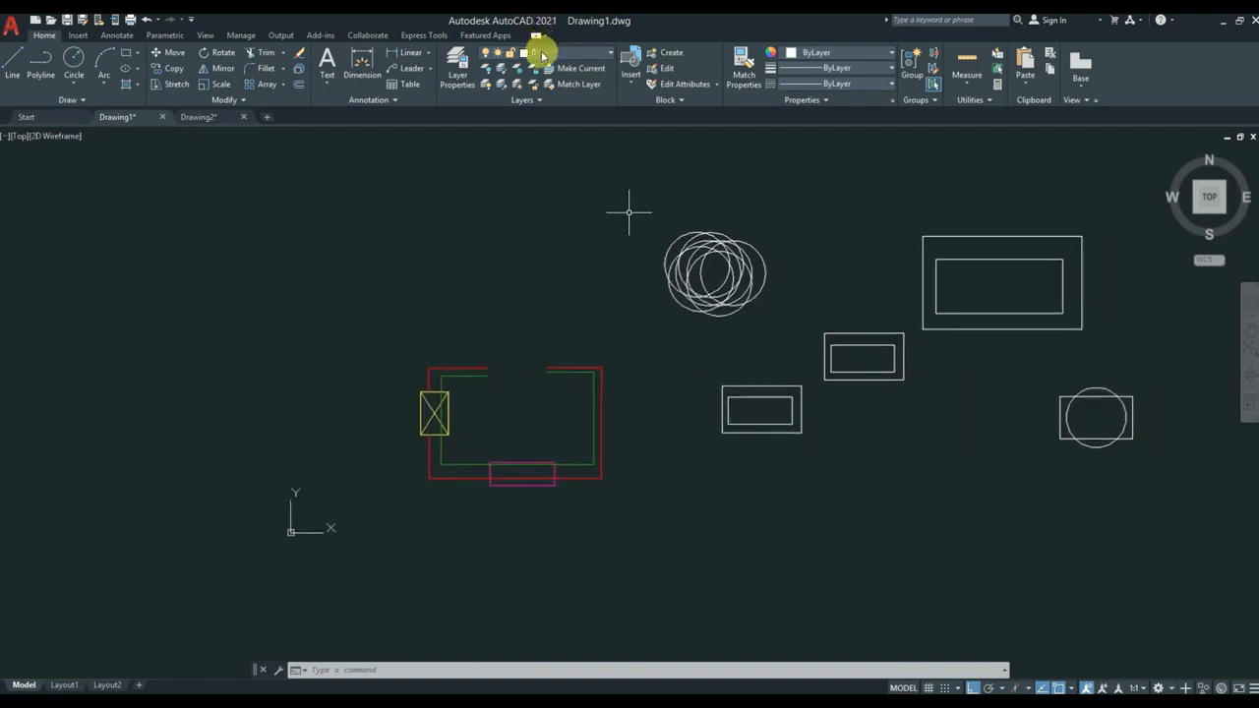
pyautogui.click(544, 54)
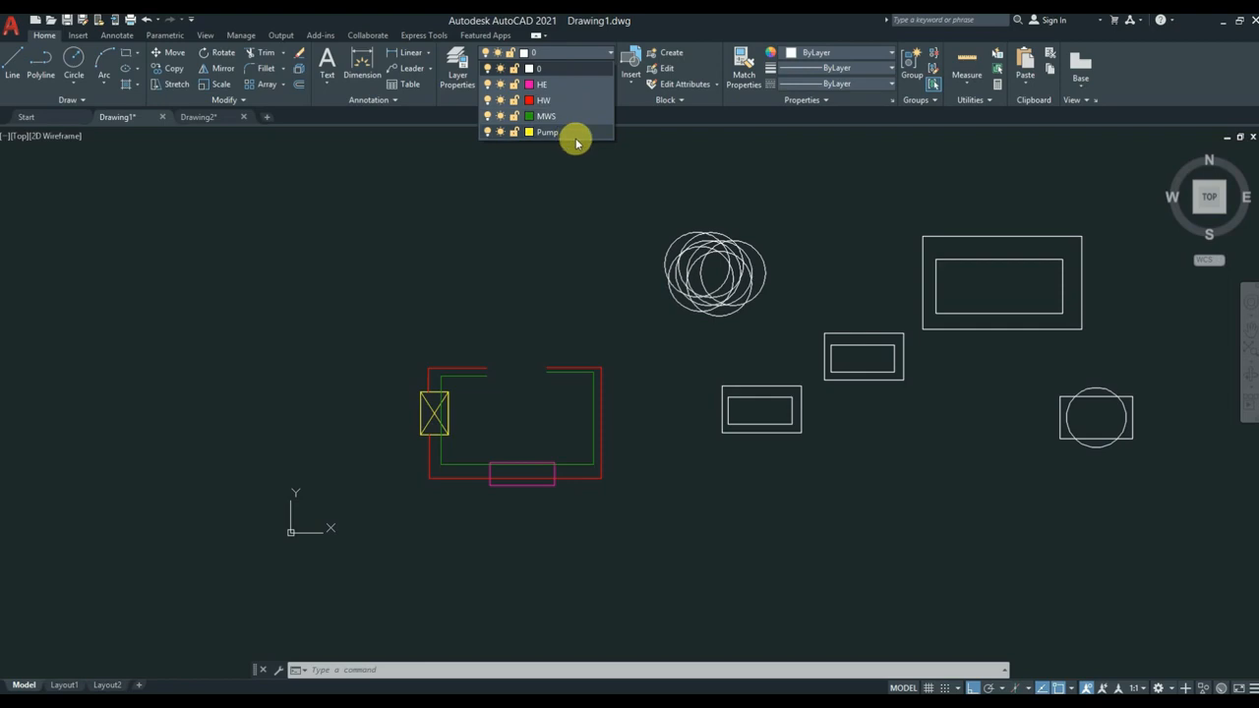
pyautogui.click(589, 217)
pyautogui.moveTo(958, 276); pyautogui.dragTo(239, 206, button='middle')
pyautogui.moveTo(632, 345); pyautogui.dragTo(1042, 389, button='middle')
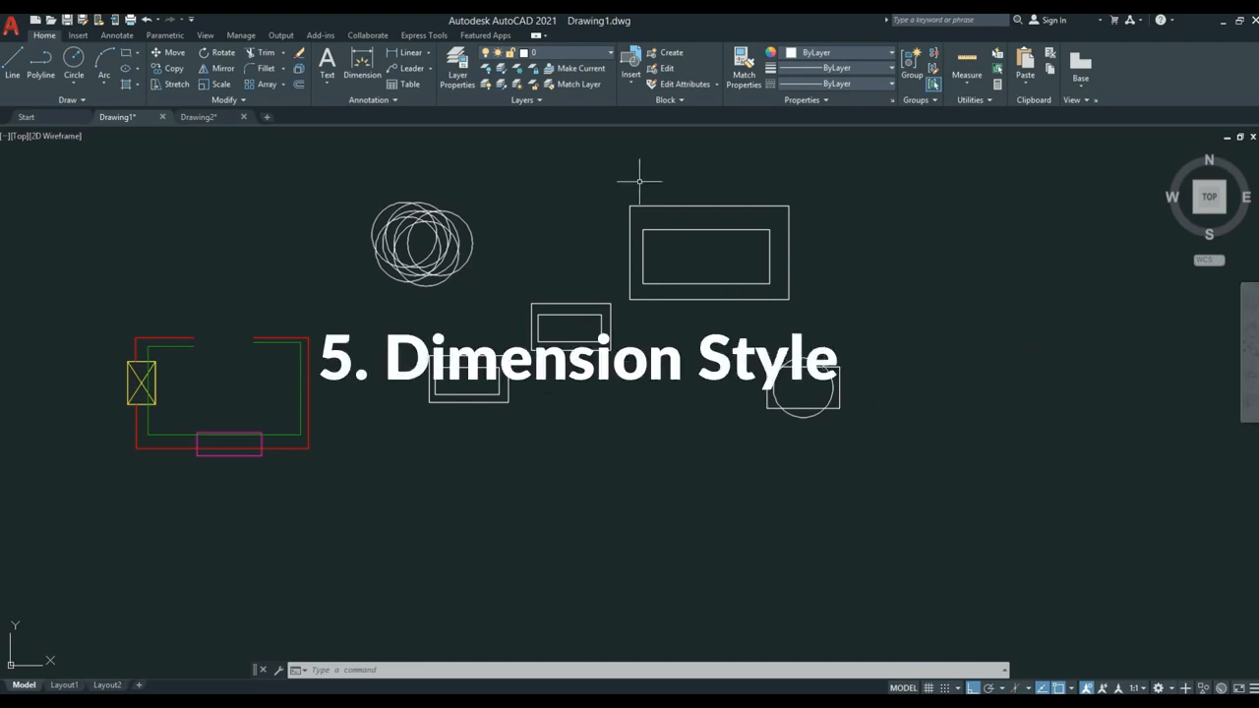
# Add a vertical linear dimension to the right edge of the largest outer rectangle, placed just outside it, and inspect its text size.
pyautogui.click(403, 52)
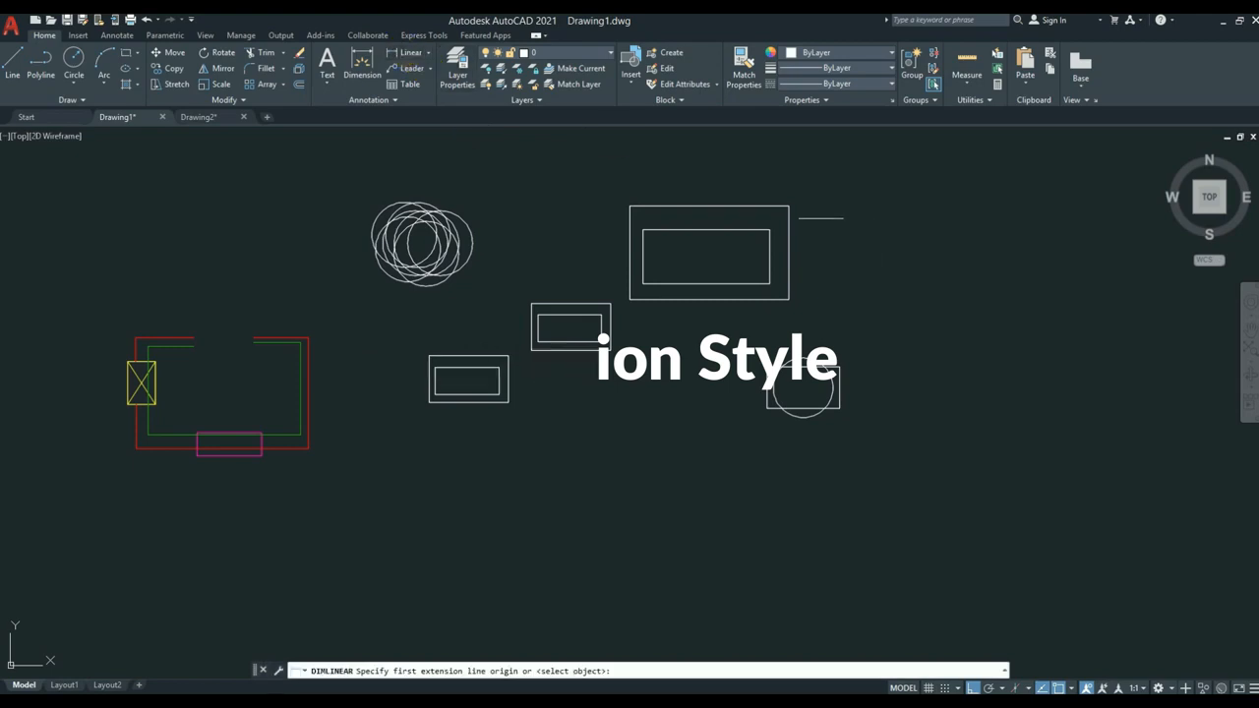
pyautogui.click(788, 207)
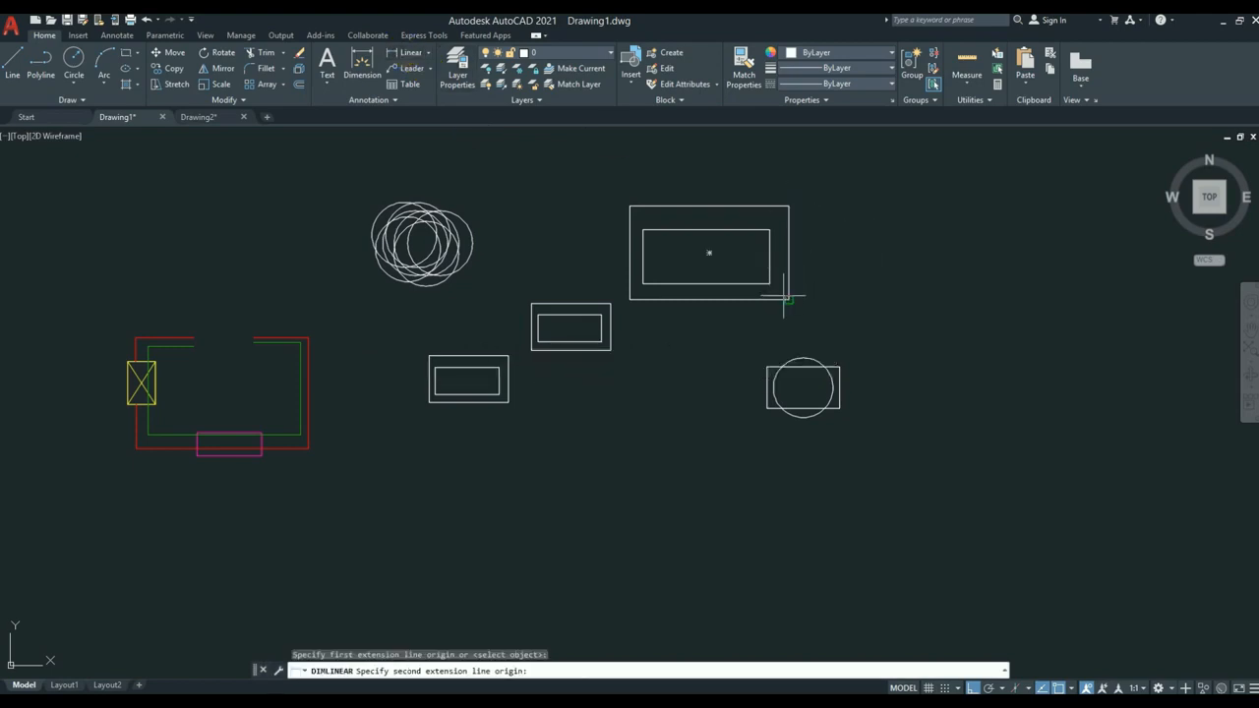
pyautogui.click(788, 286)
pyautogui.click(815, 261)
pyautogui.scroll(4, 811, 244)
pyautogui.scroll(6, 811, 244)
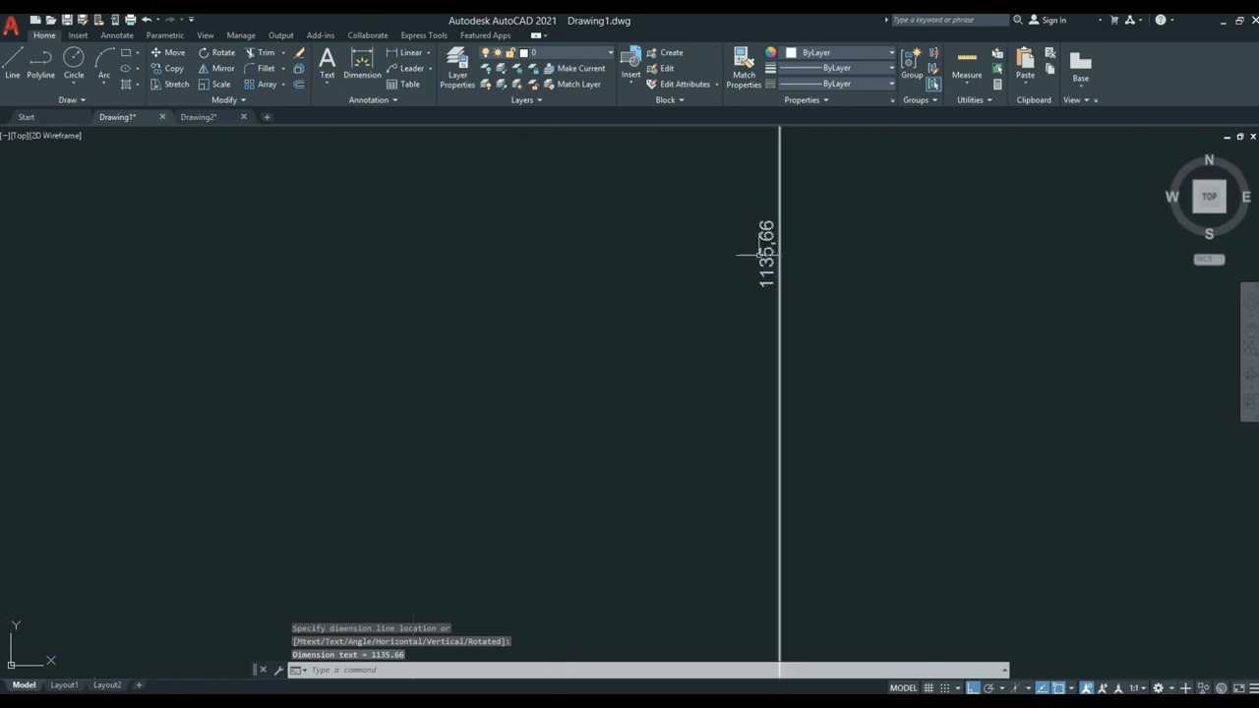
pyautogui.scroll(-8, 765, 258)
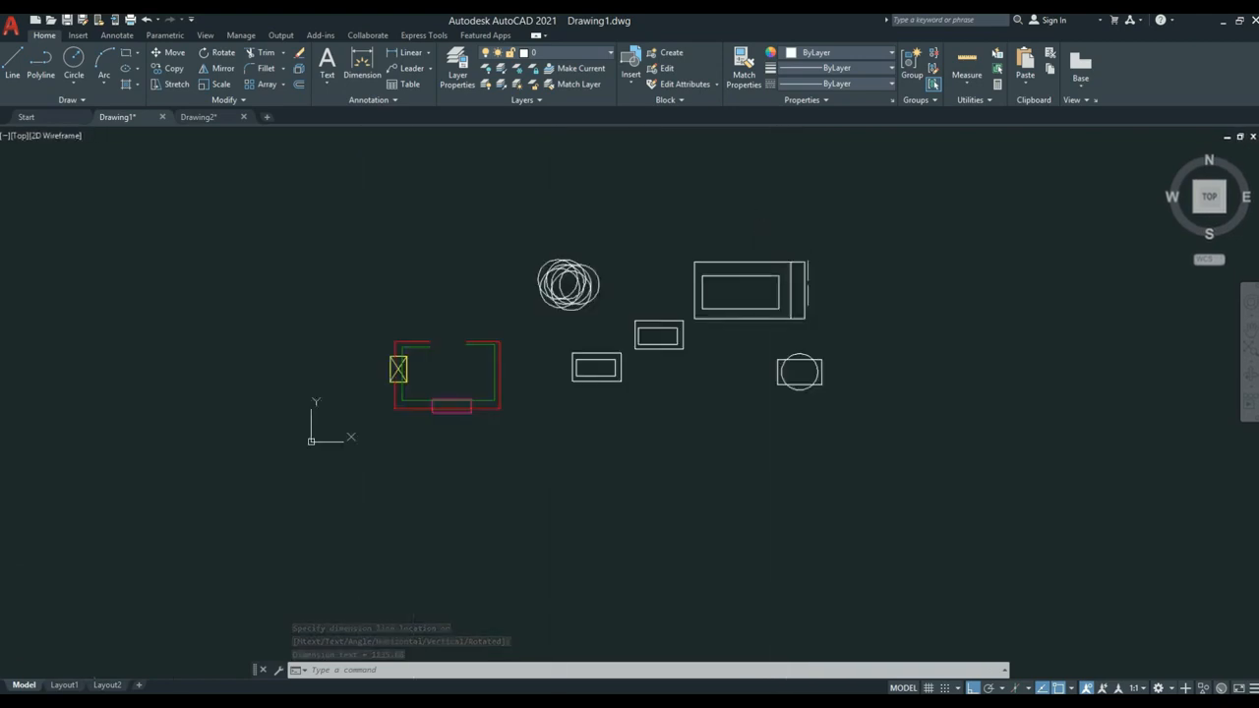
pyautogui.scroll(8, 801, 260)
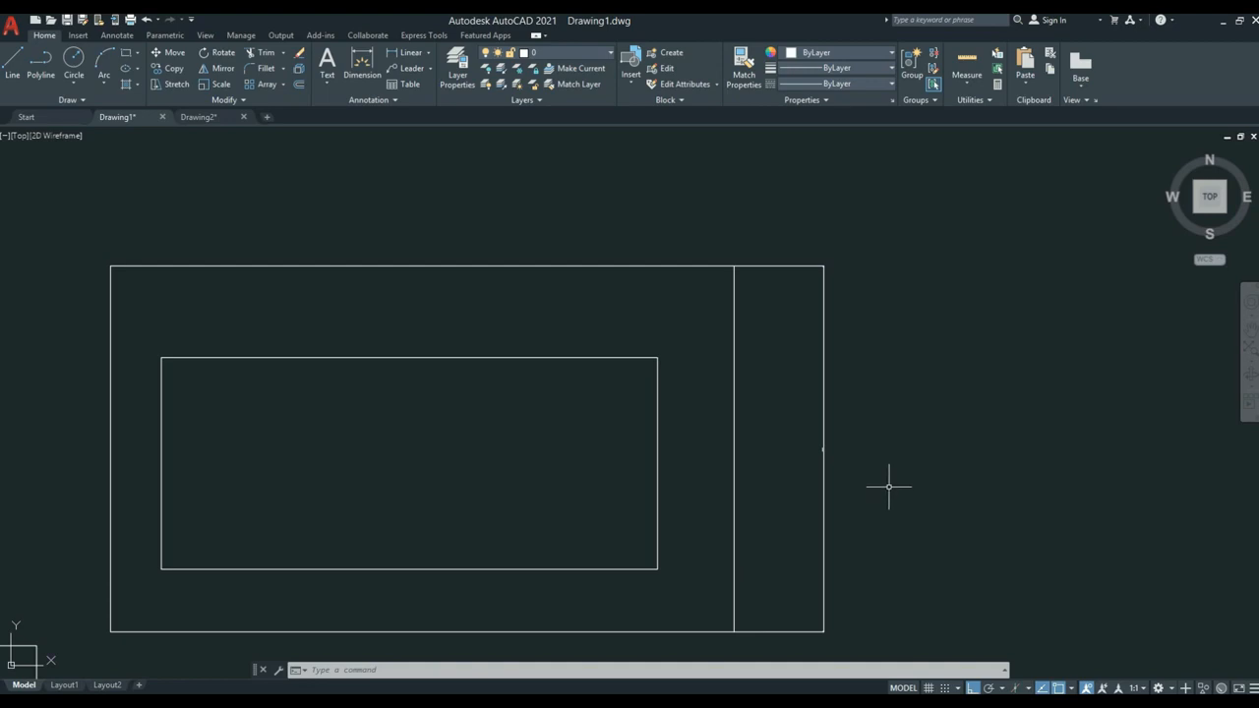
# Open the ISO-25 dimension style for modification at its line settings, keeping the dimension line color ByBlock.
pyautogui.write('d')
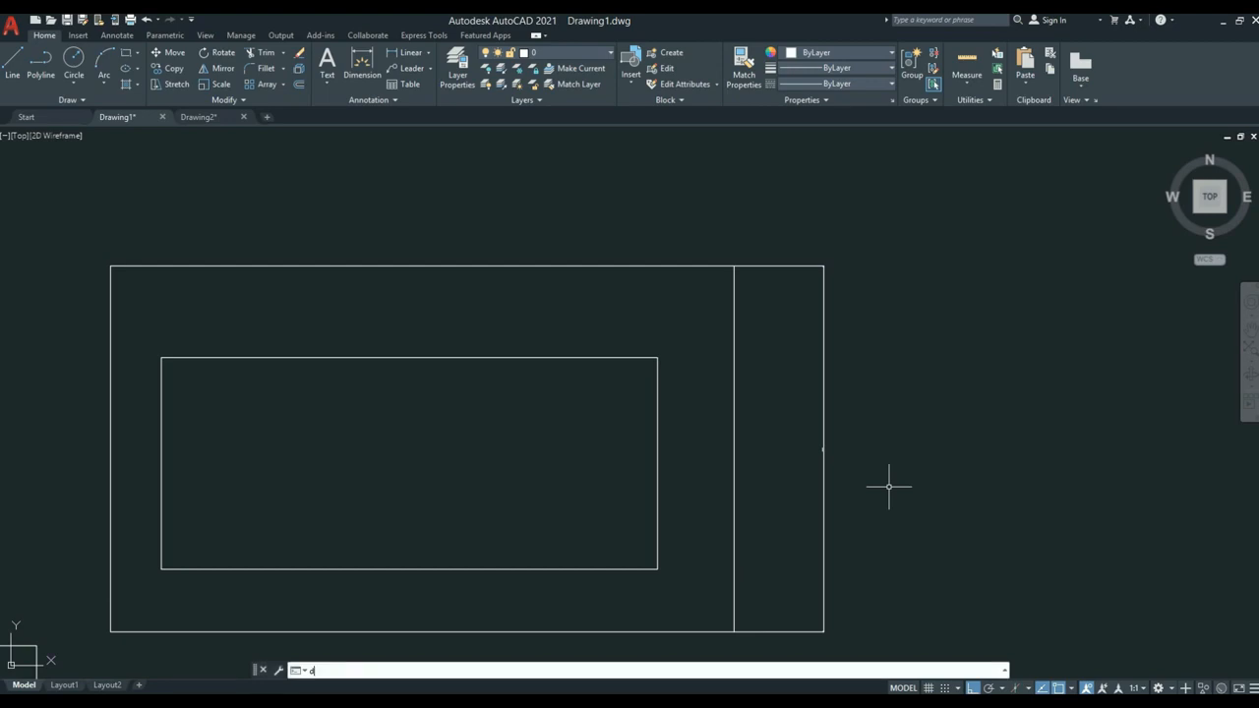
pyautogui.press('Return')
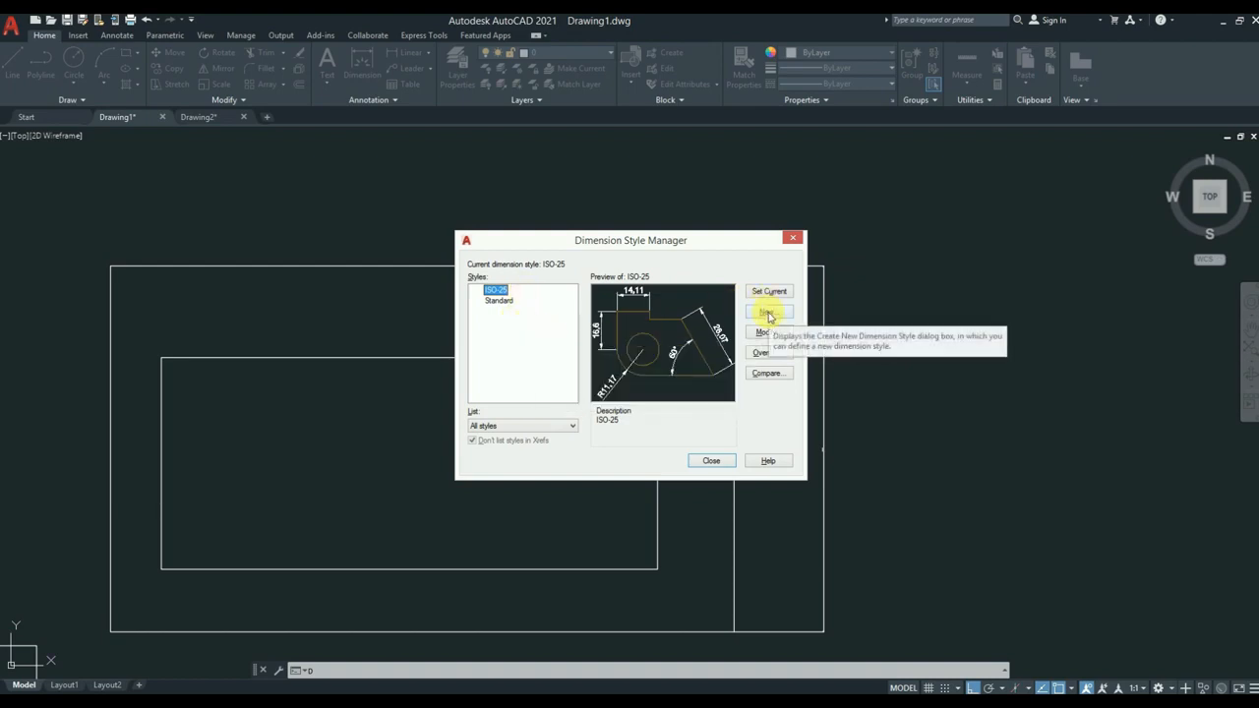
pyautogui.click(749, 335)
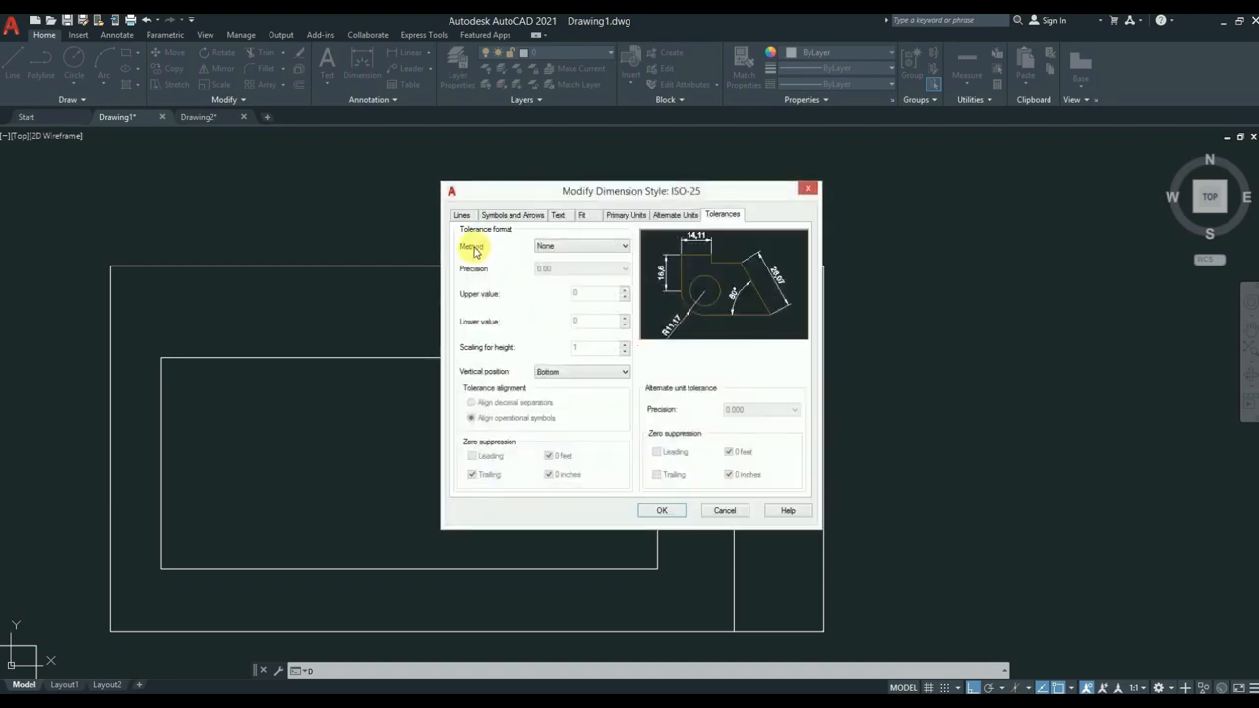
pyautogui.click(462, 216)
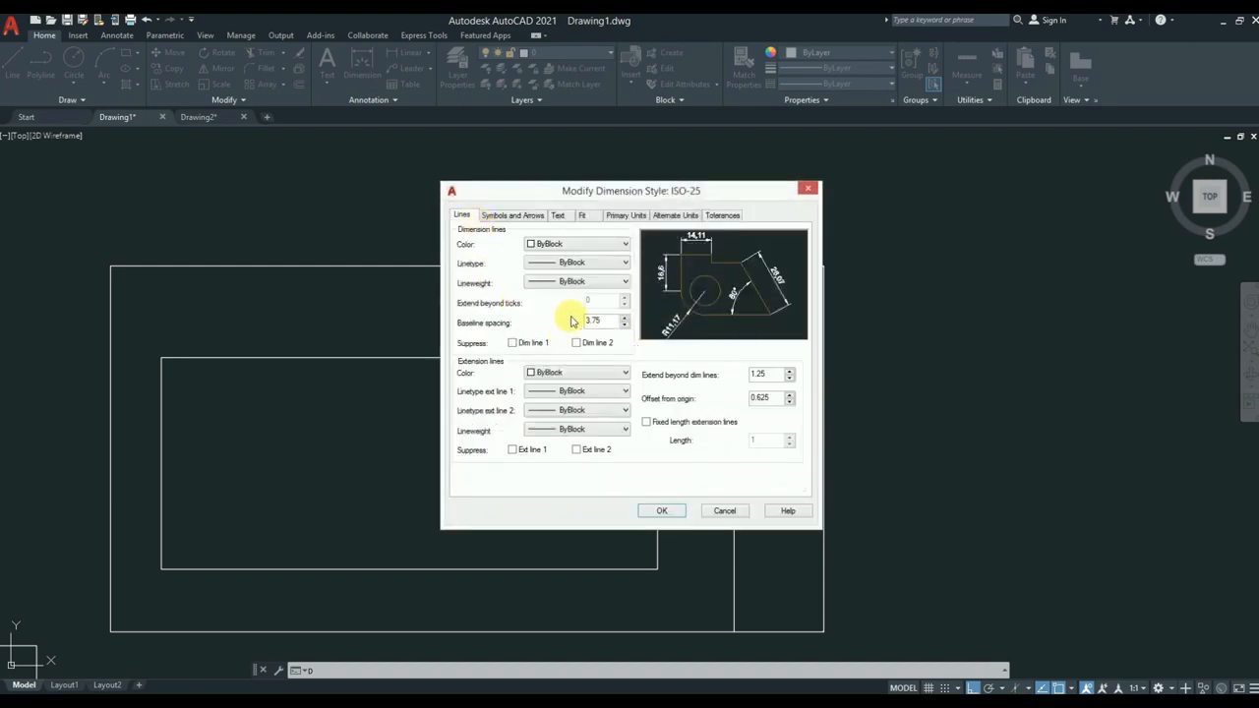
pyautogui.click(547, 244)
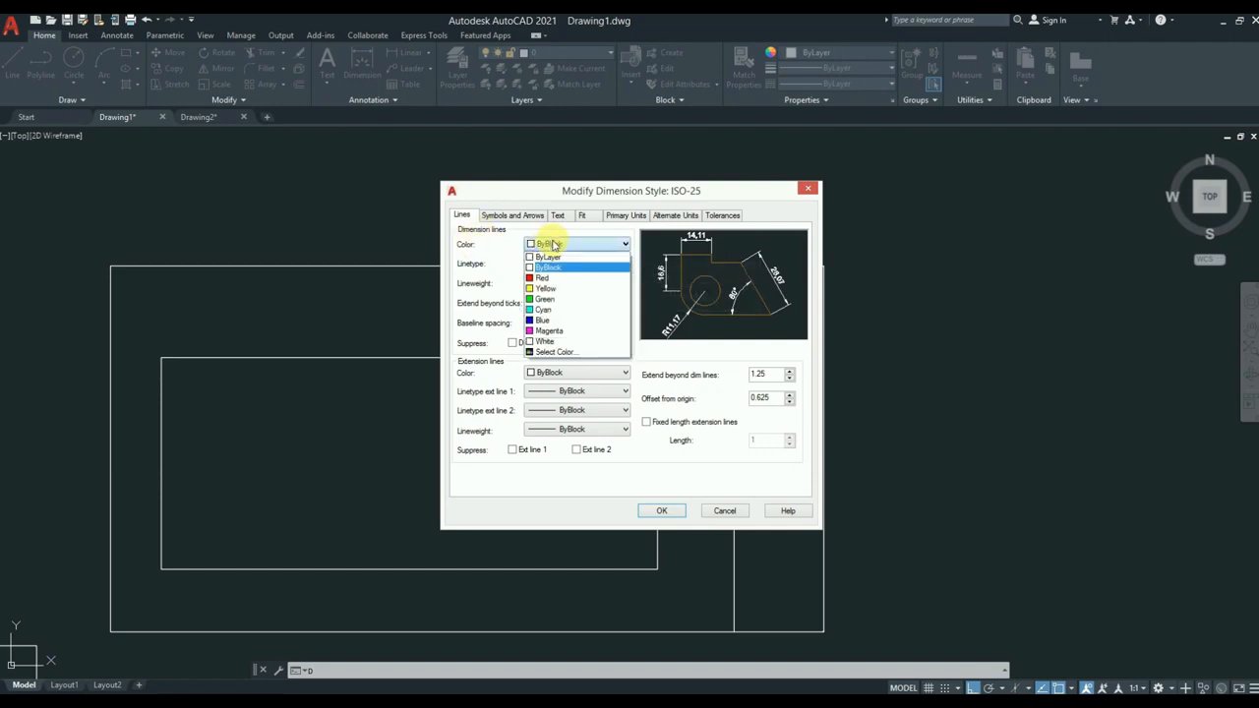
pyautogui.click(551, 268)
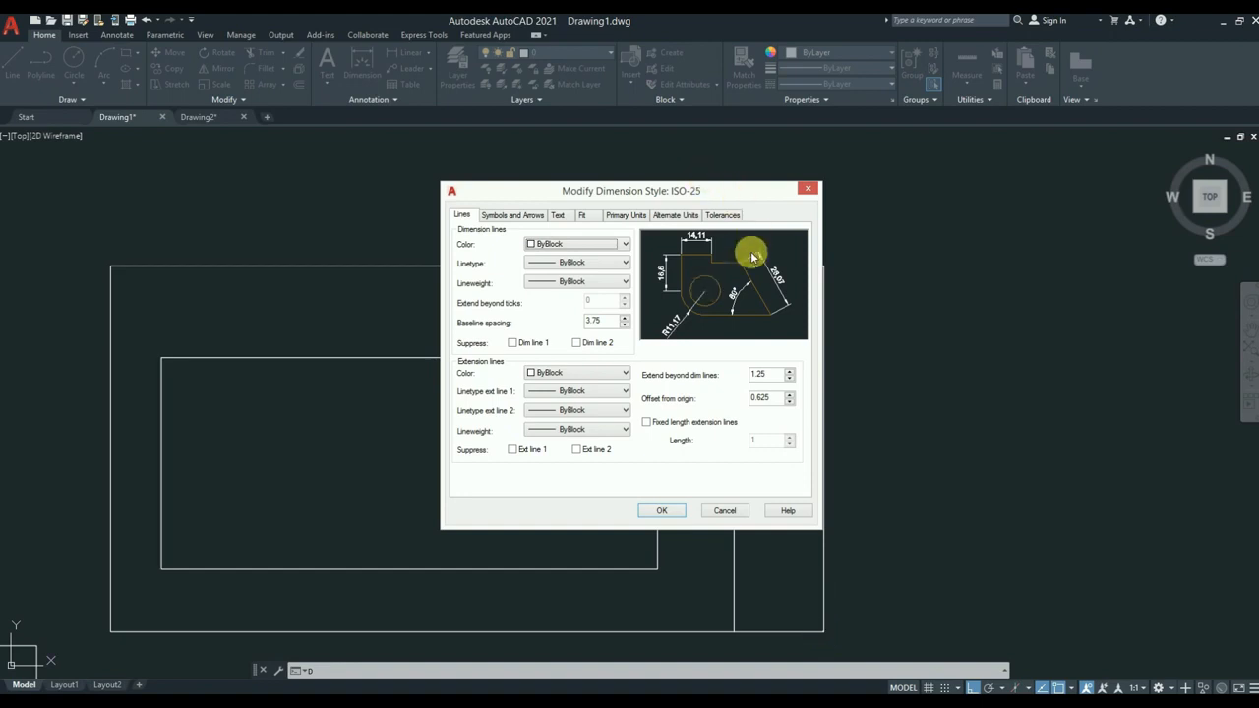
# Set the ISO-25 style's extension lines to extend 5 beyond the dimension lines.
pyautogui.click(763, 374)
pyautogui.moveTo(766, 374); pyautogui.dragTo(735, 387)
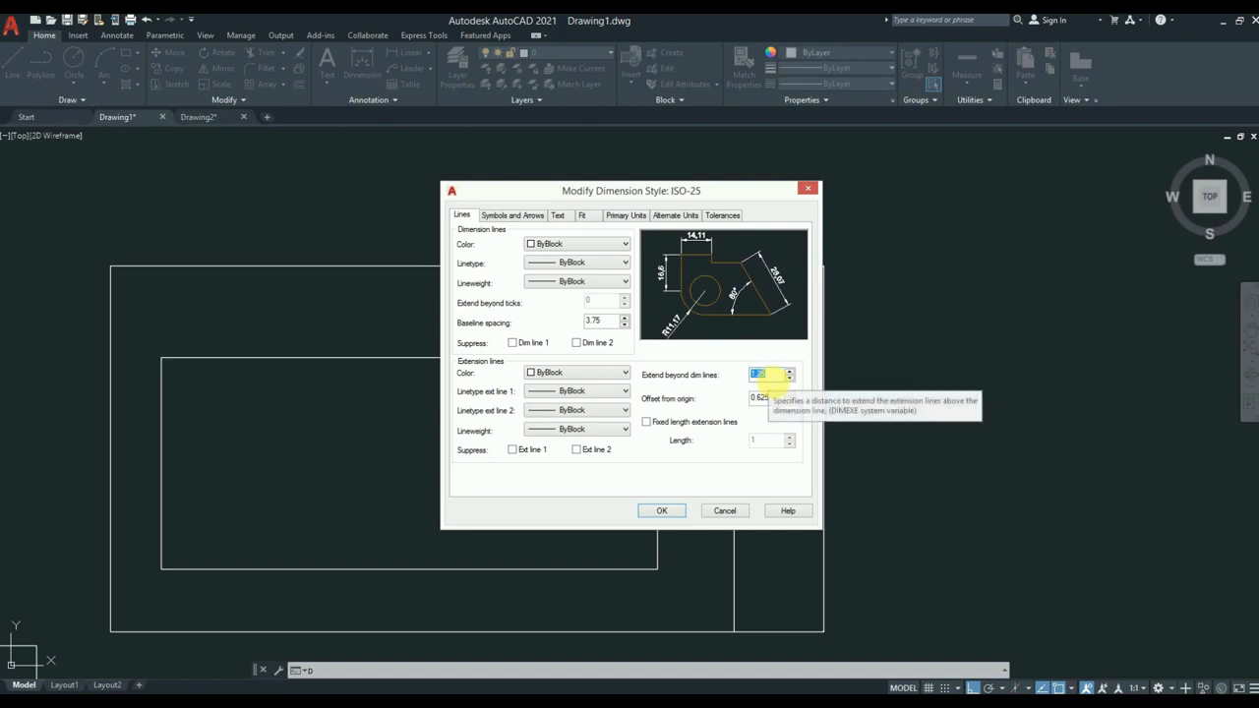
pyautogui.write('5')
# Set the ISO-25 style's extension line offset from origin to 2 and its arrow size to 8.
pyautogui.click(773, 400)
pyautogui.doubleClick(774, 399)
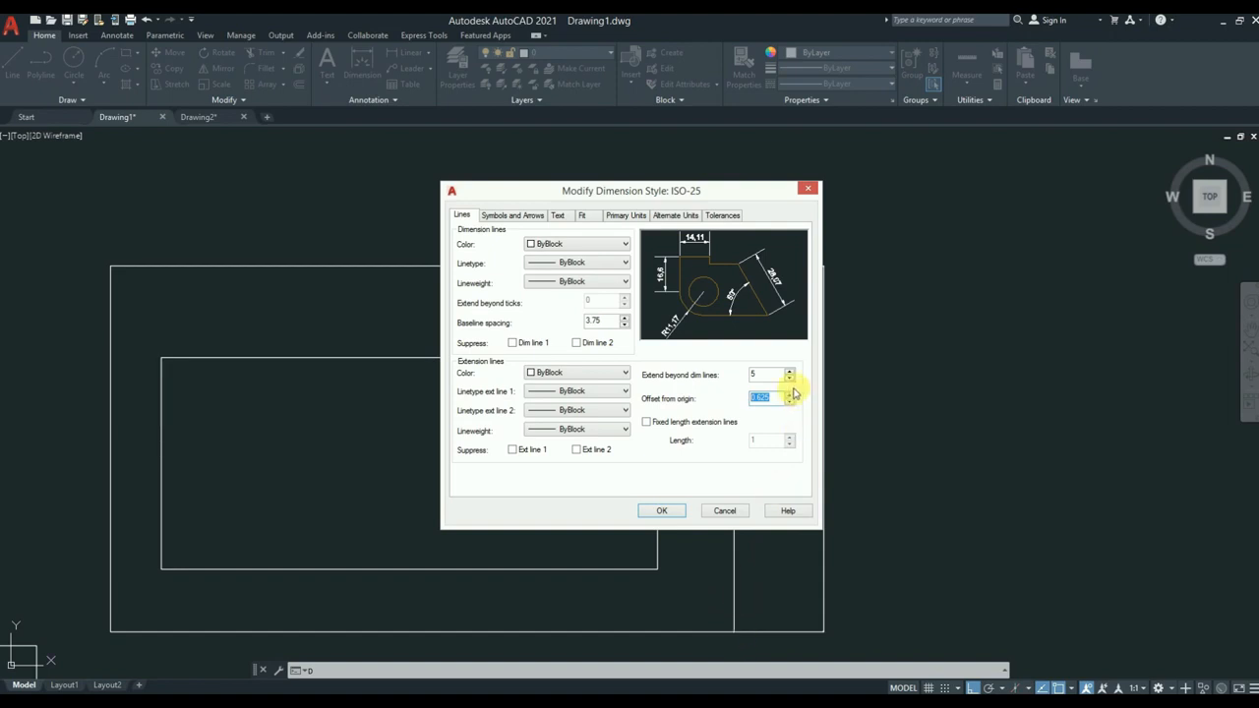
pyautogui.write('2')
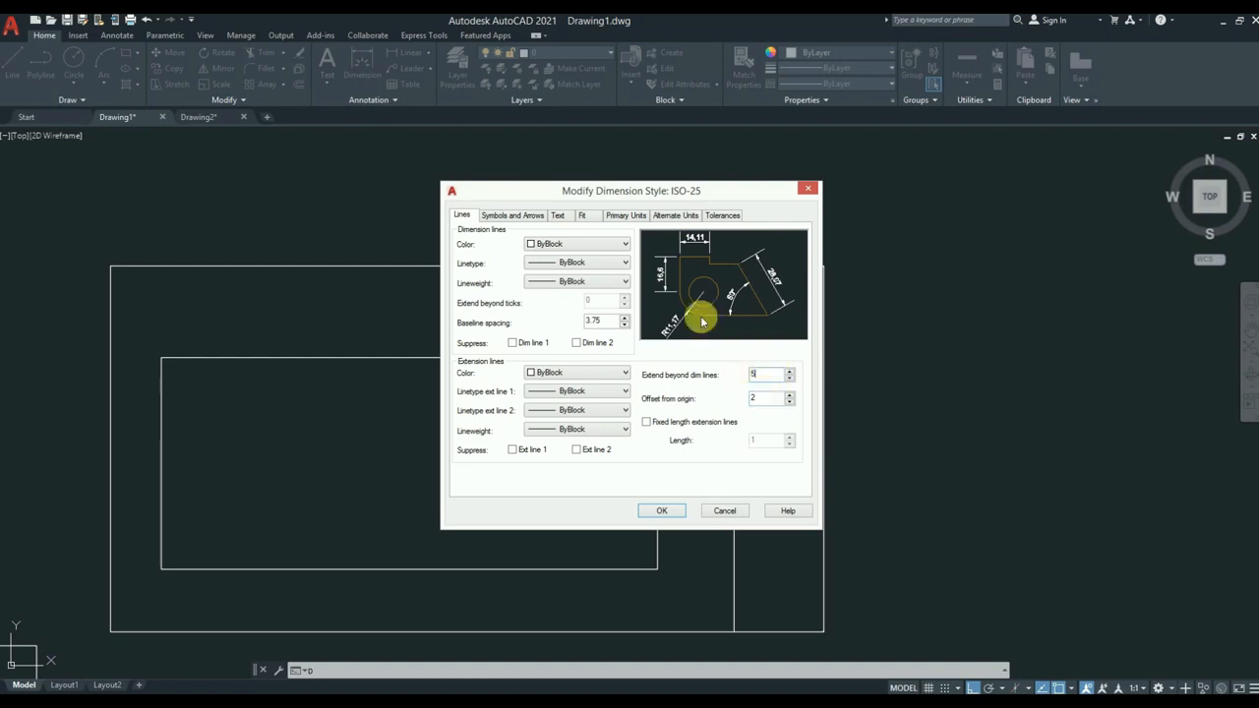
pyautogui.click(523, 216)
pyautogui.doubleClick(471, 347)
pyautogui.write('8')
pyautogui.click(551, 393)
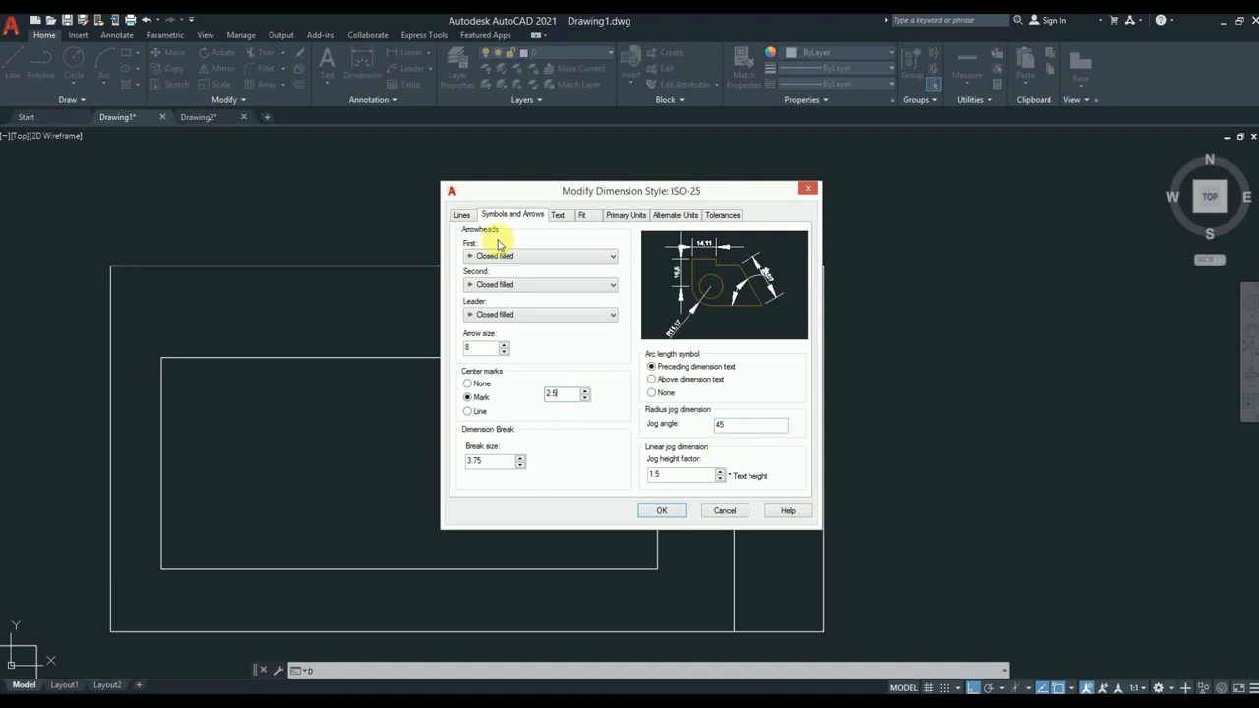
# Set the ISO-25 style's text height to 10 and its primary units decimal separator to Period.
pyautogui.click(557, 214)
pyautogui.doubleClick(595, 309)
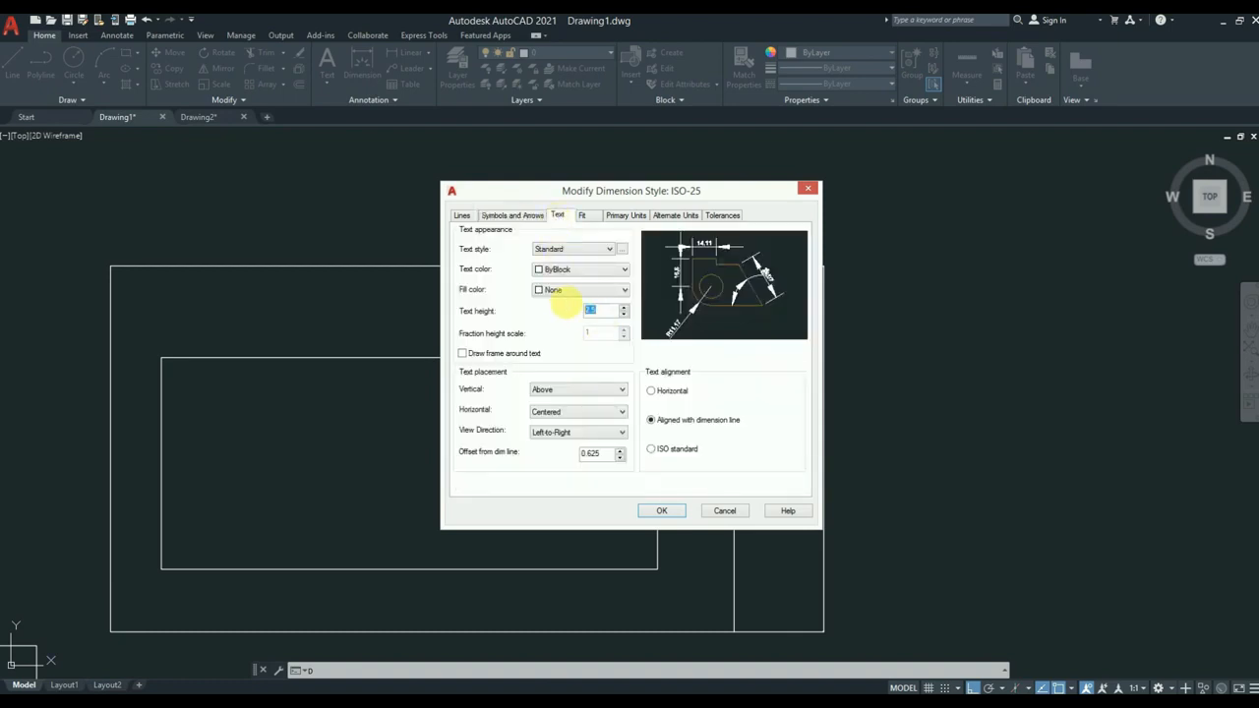
pyautogui.write('10.')
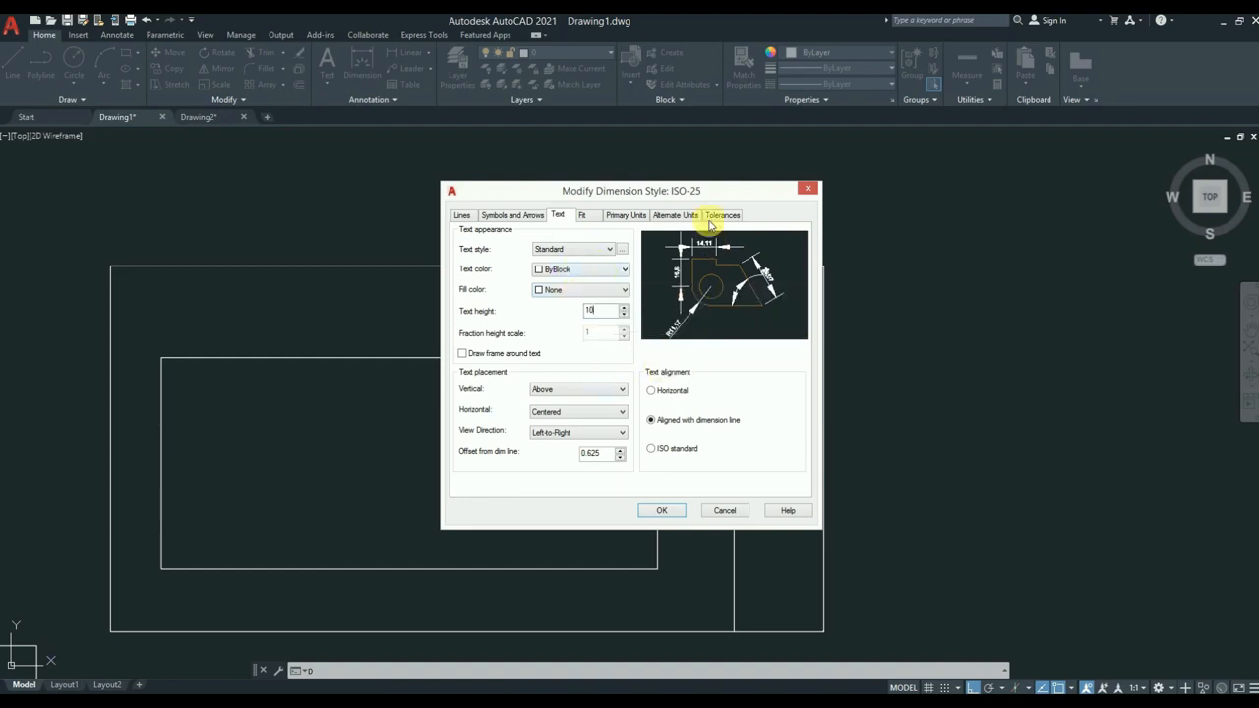
pyautogui.click(626, 218)
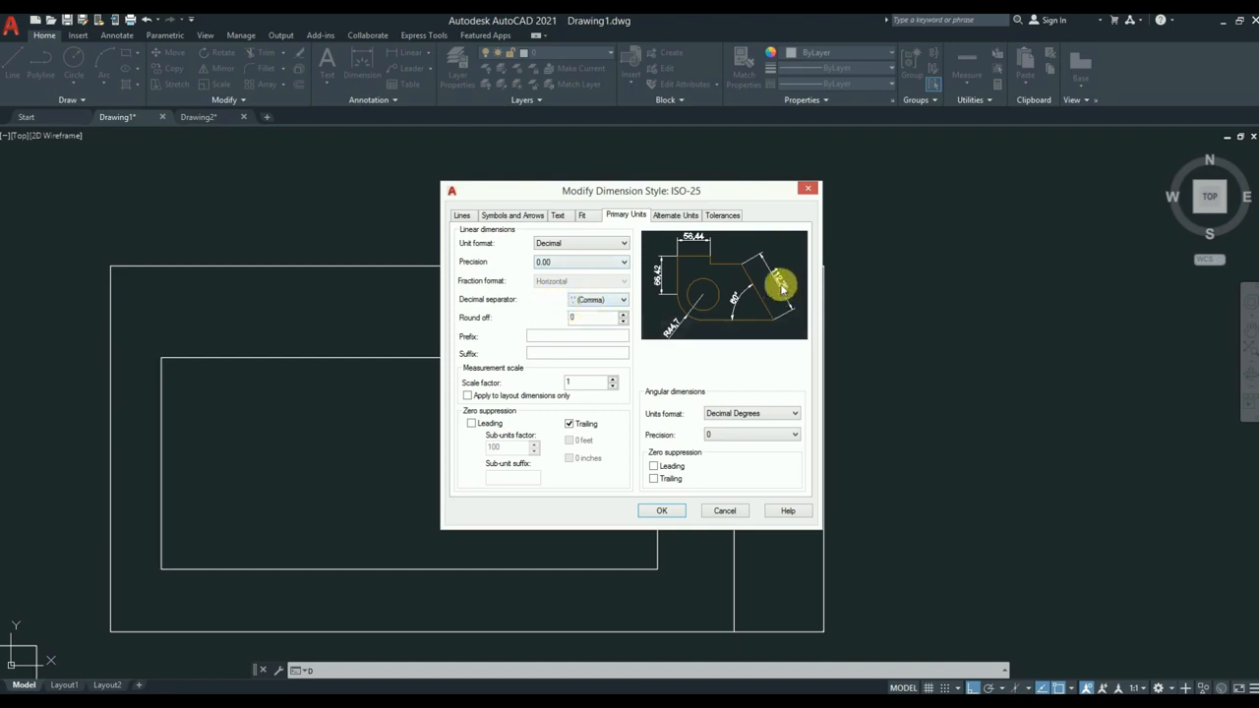
pyautogui.click(604, 299)
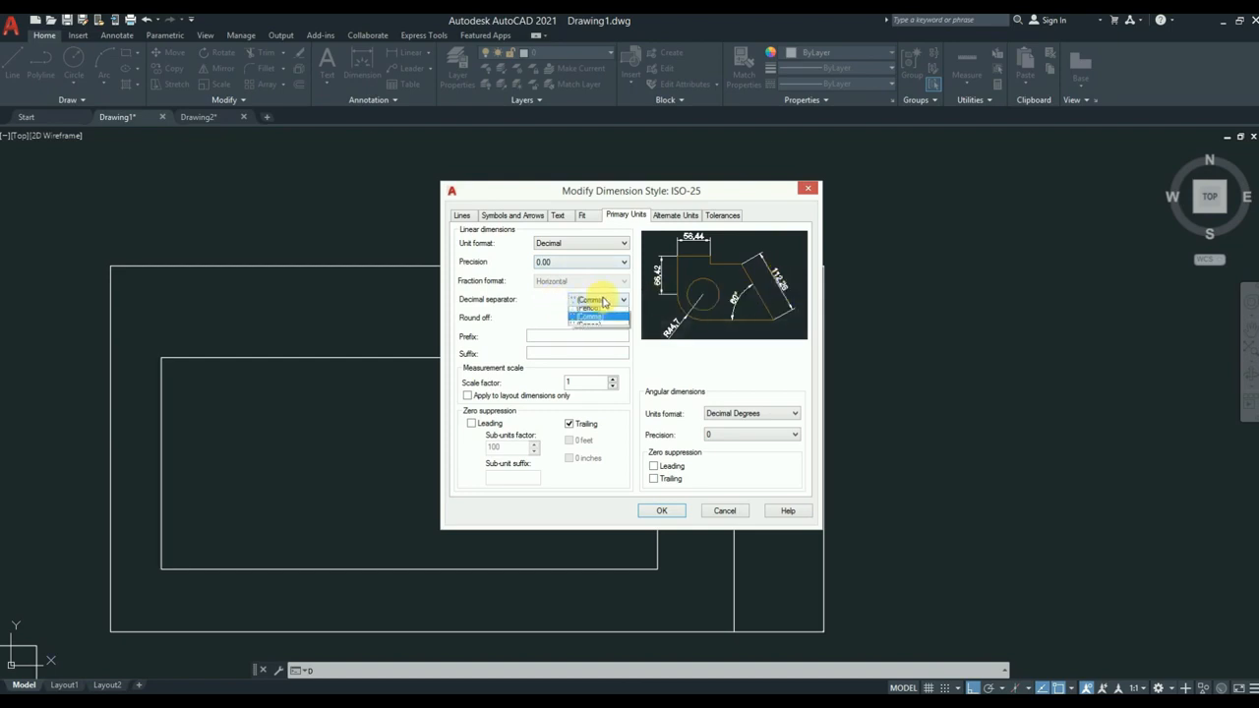
pyautogui.click(593, 308)
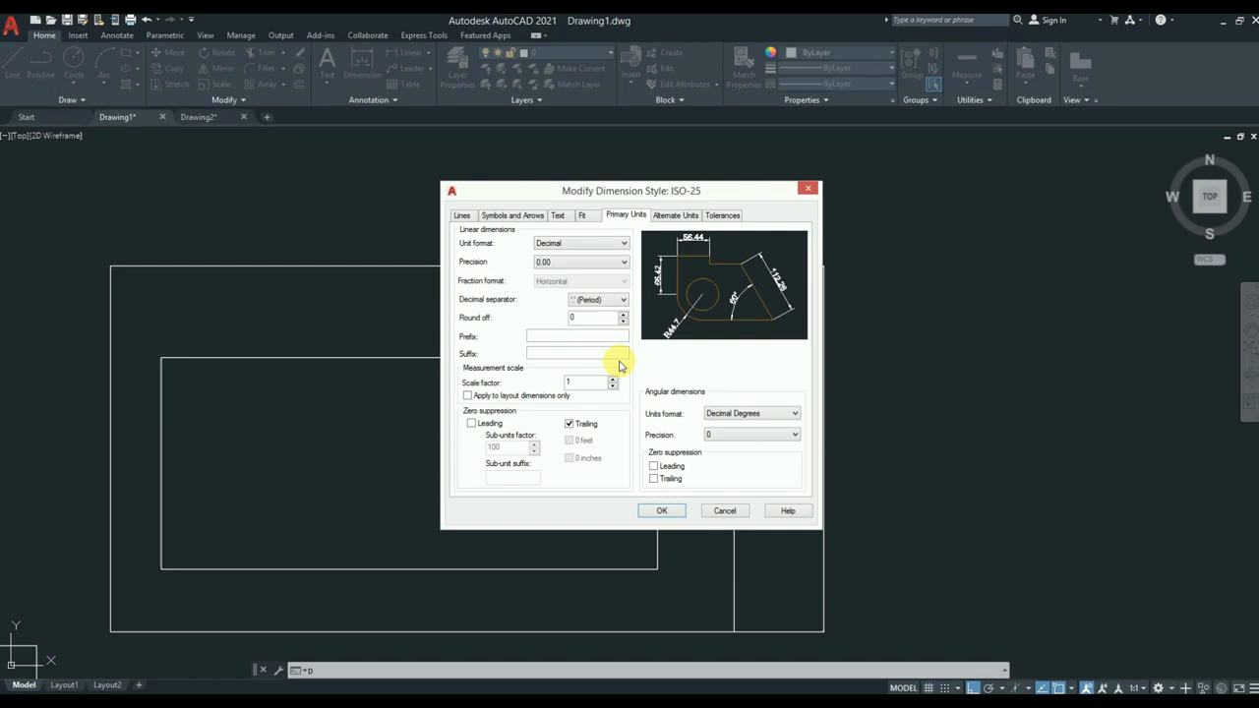
# Try the Symmetrical and Deviation tolerance methods in the ISO-25 dimension style.
pyautogui.click(717, 216)
pyautogui.click(584, 246)
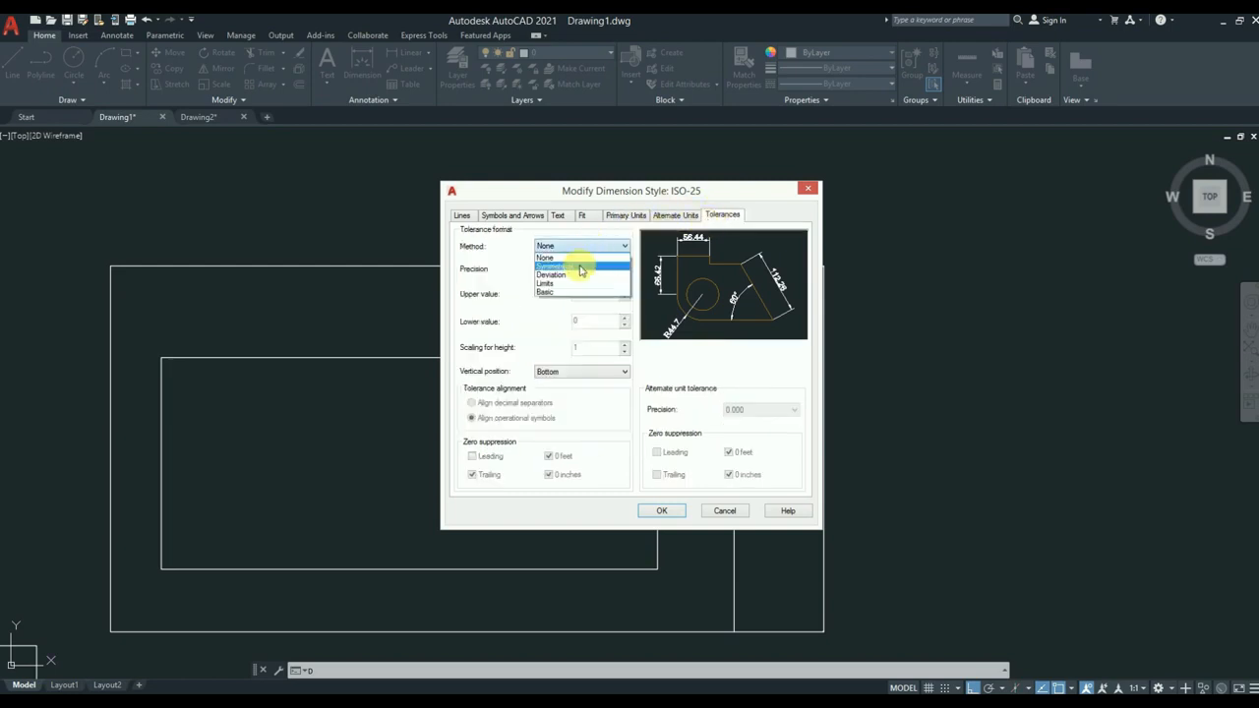
pyautogui.click(580, 266)
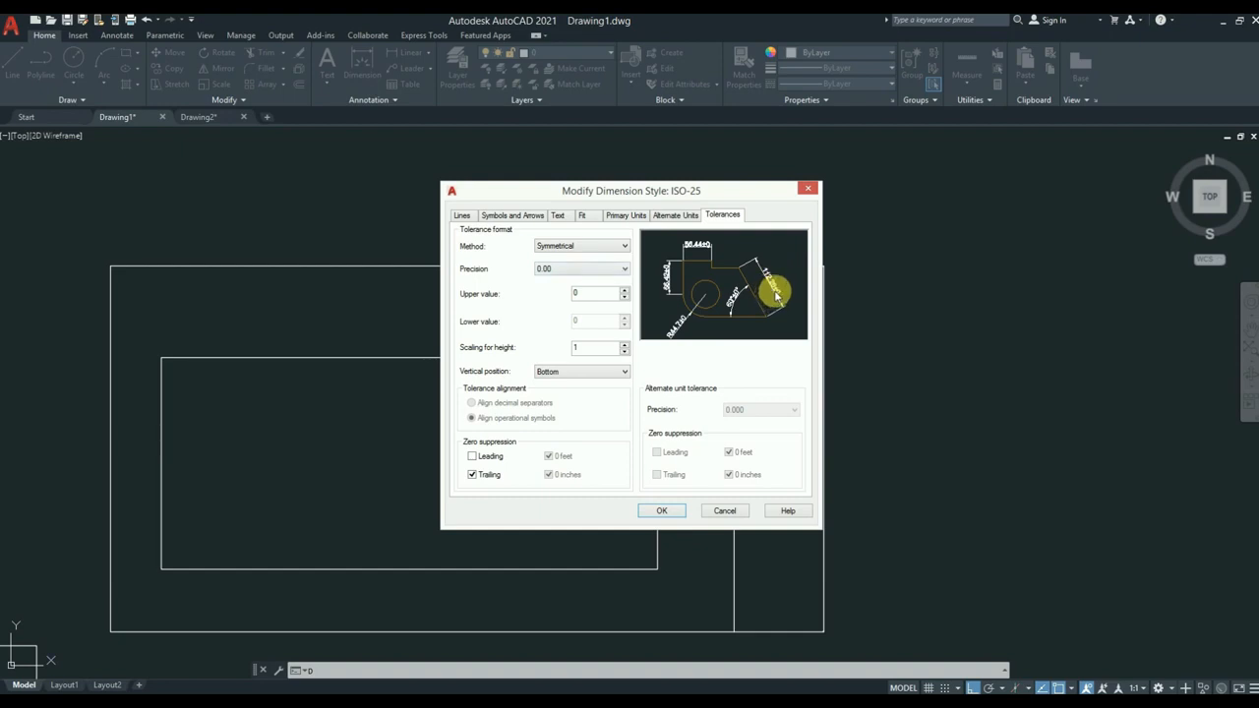
pyautogui.click(581, 245)
pyautogui.click(576, 277)
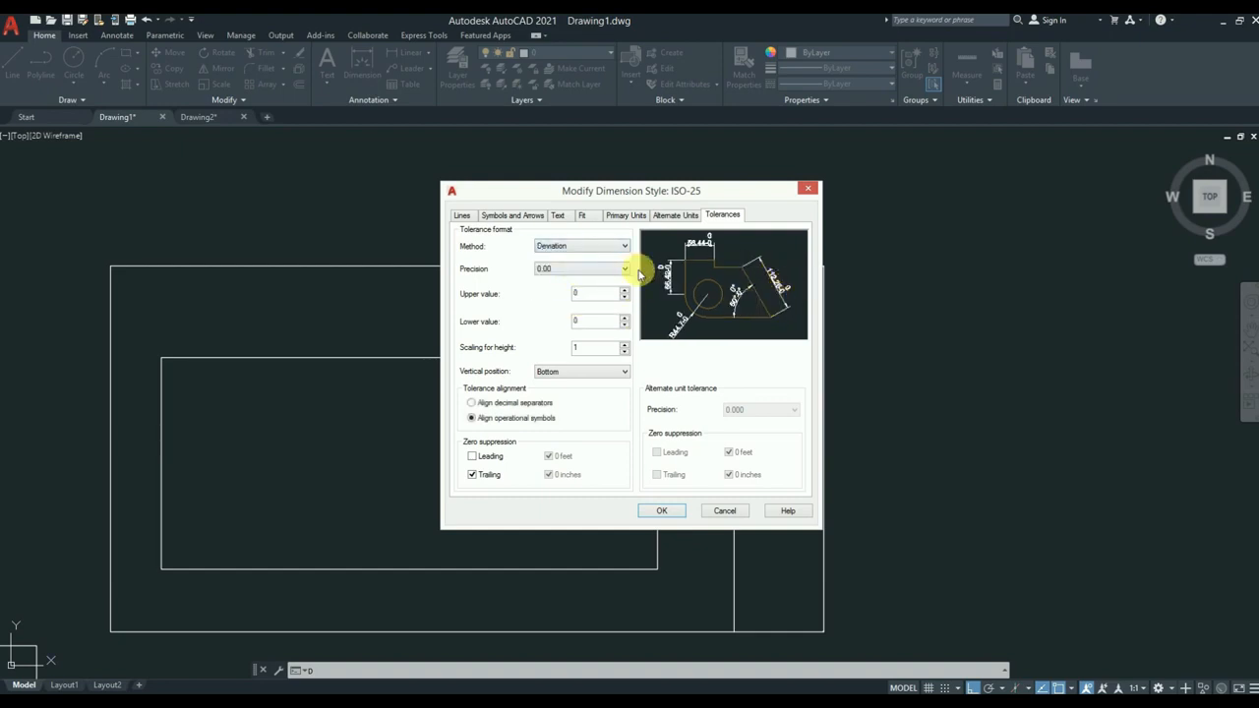
# Set the ISO-25 style's tolerance method to Limits, save the style, and inspect the dimension on the largest rectangle.
pyautogui.click(586, 247)
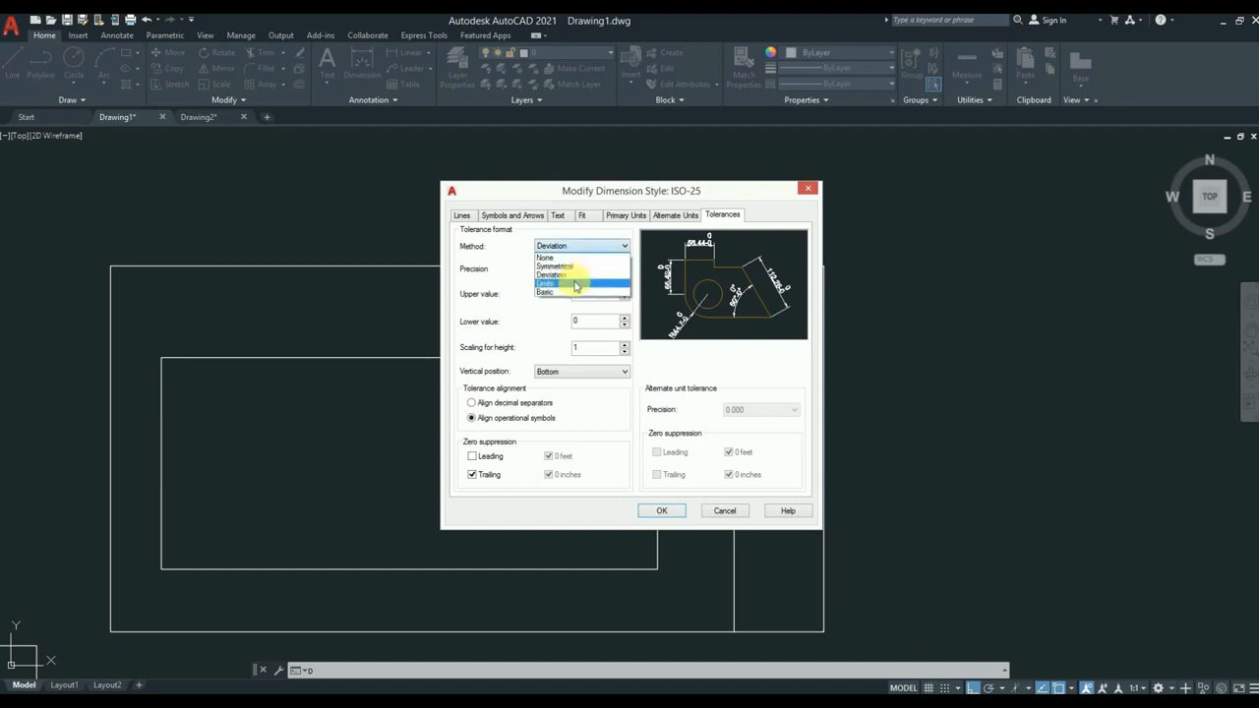
pyautogui.click(576, 283)
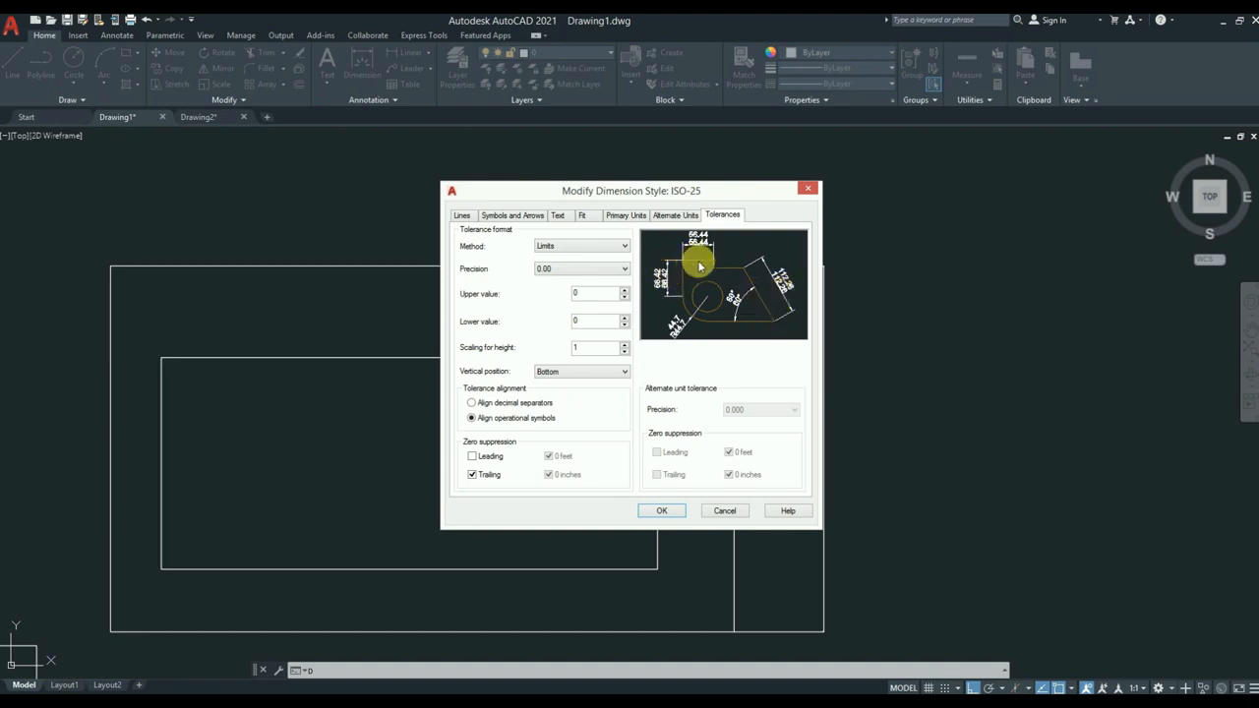
pyautogui.click(664, 510)
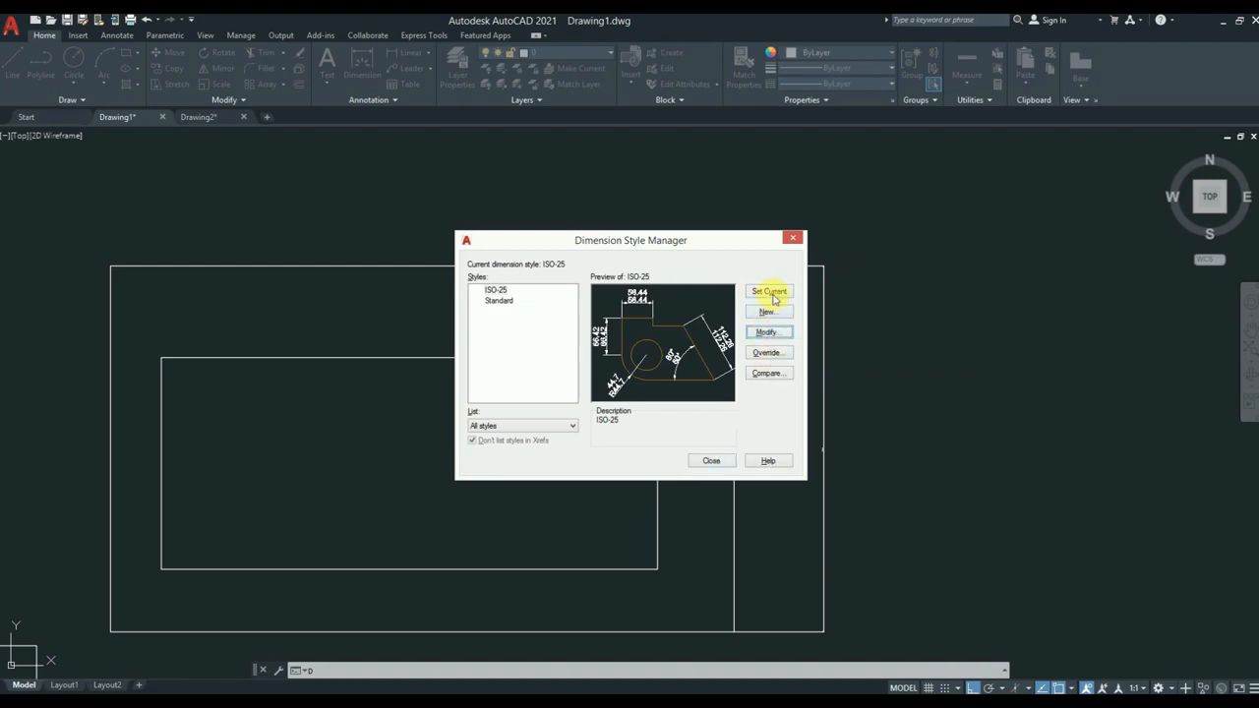
pyautogui.click(712, 459)
pyautogui.scroll(5, 815, 436)
pyautogui.scroll(-3, 879, 463)
pyautogui.scroll(-4, 897, 477)
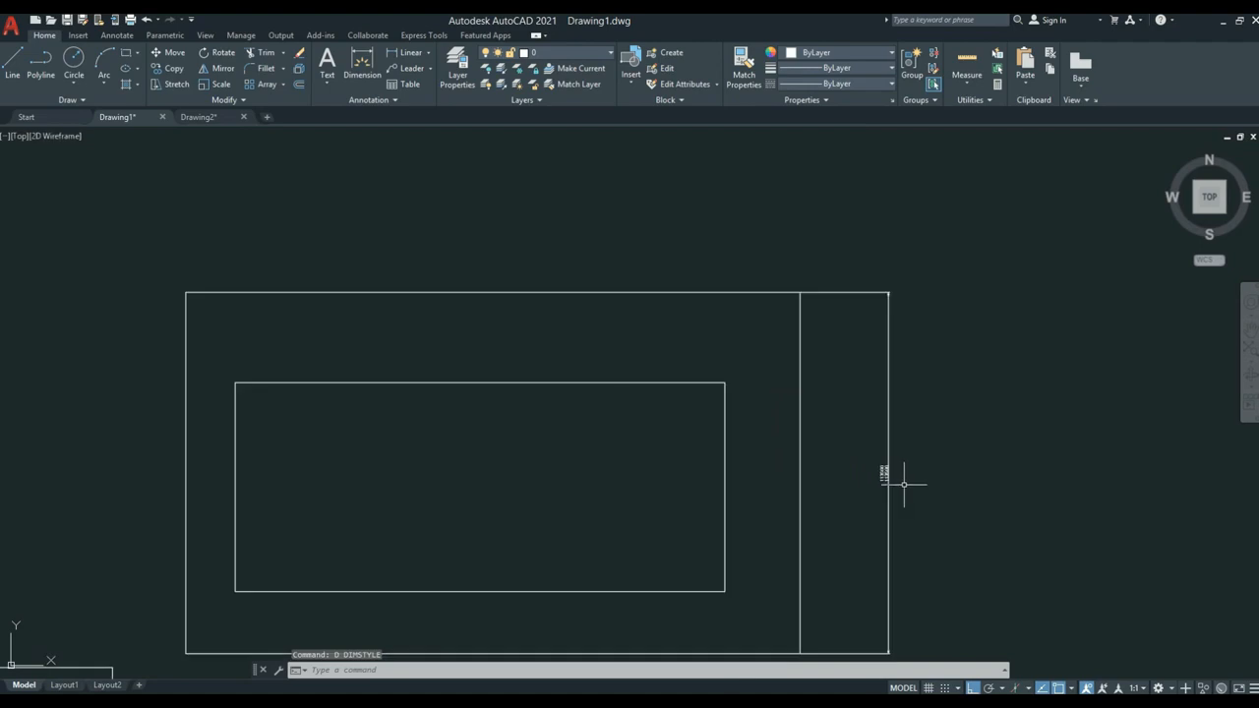
pyautogui.moveTo(921, 492); pyautogui.dragTo(793, 447, button='middle')
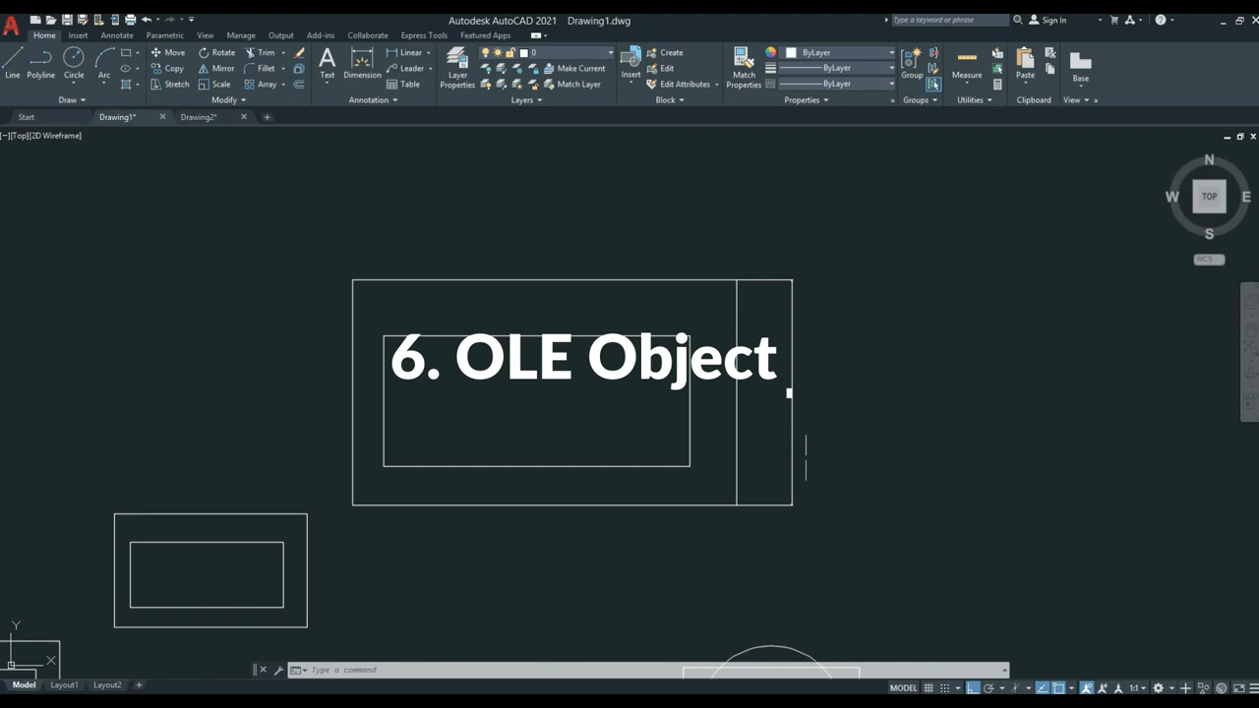
# Insert a new Paintbrush Picture object into the drawing with INSERTOBJ, leaving its canvas blank.
pyautogui.moveTo(939, 439)
pyautogui.mouseDown(button='middle')
pyautogui.moveTo(764, 384)
pyautogui.moveTo(678, 416)
pyautogui.mouseUp(button='middle')
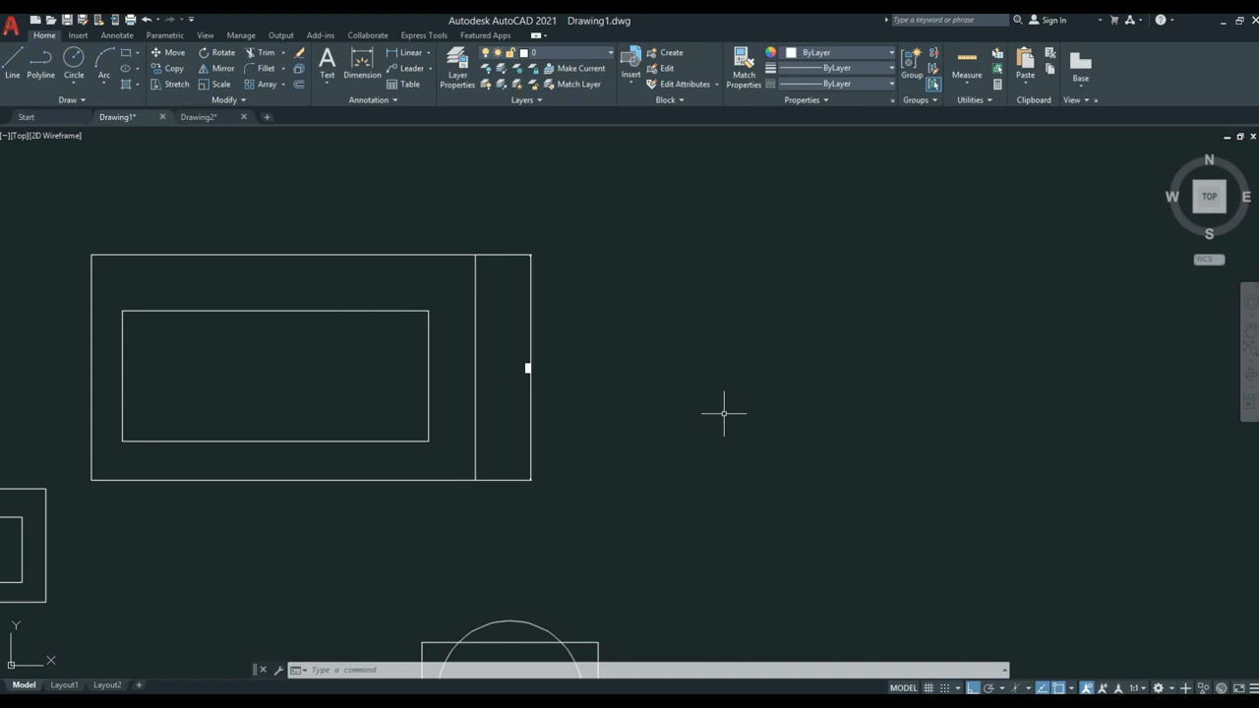
pyautogui.write('lnsertobj')
pyautogui.press('Return')
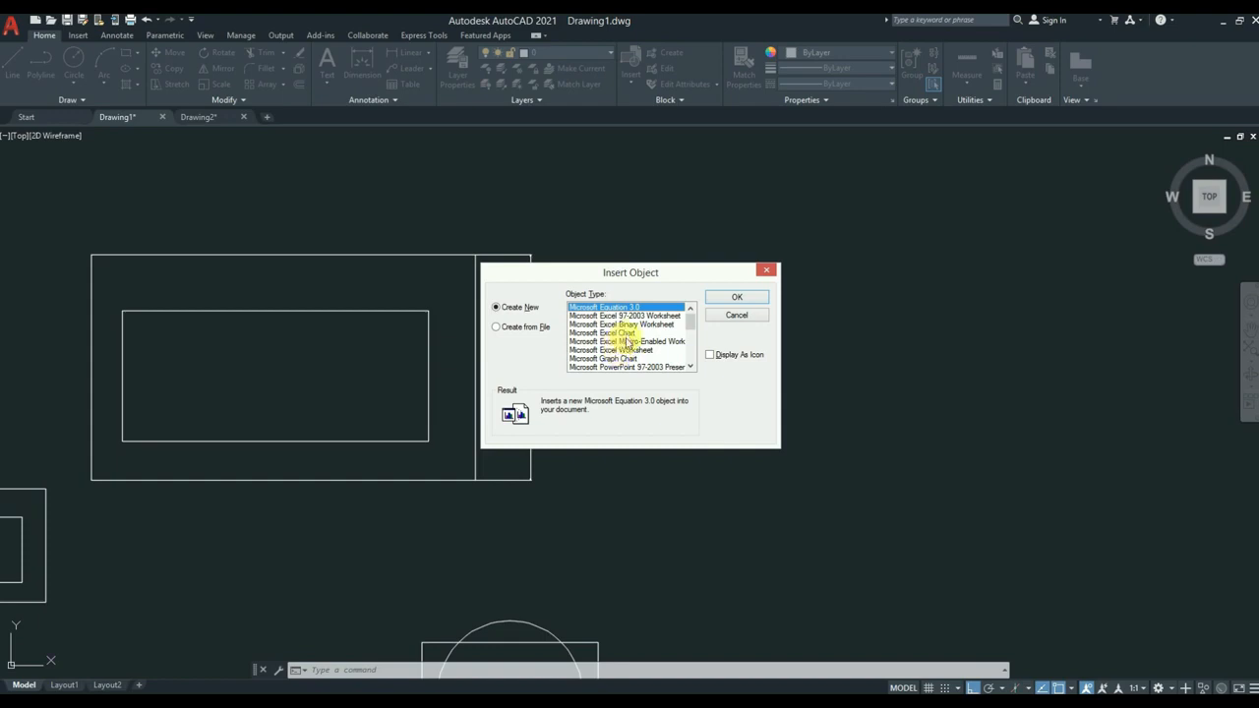
pyautogui.scroll(-1, 631, 337)
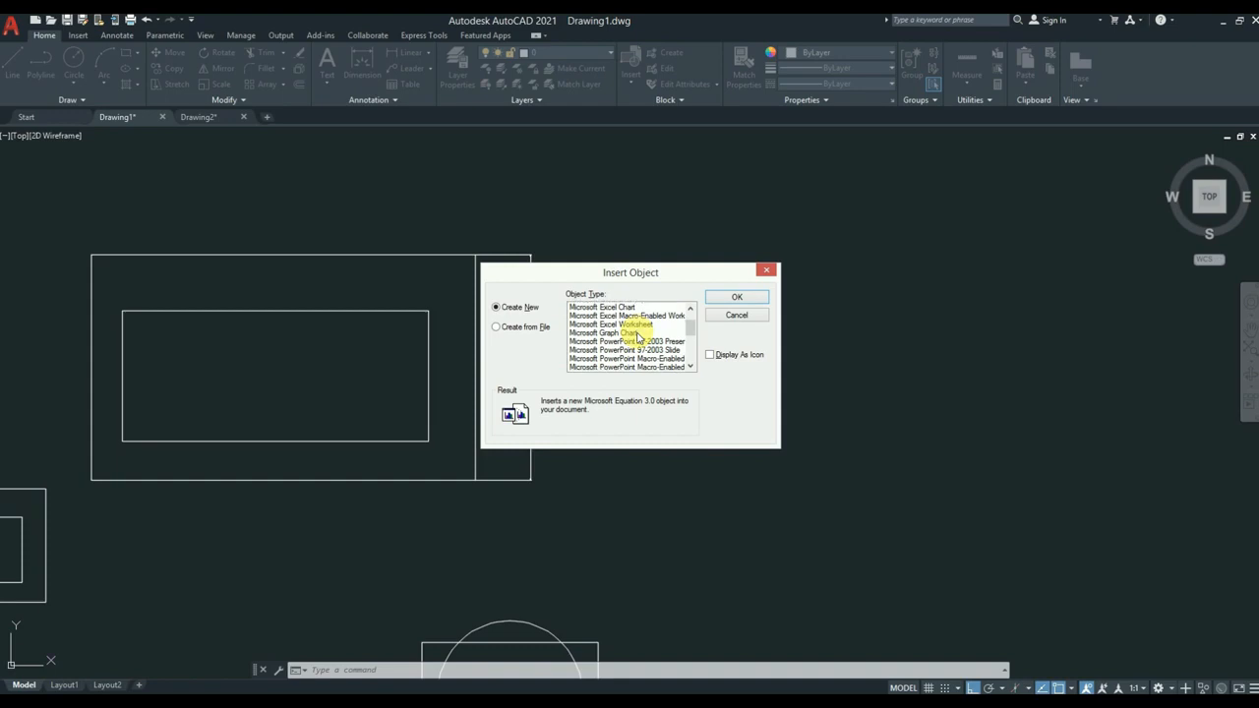
pyautogui.scroll(-1, 635, 339)
pyautogui.scroll(-4, 629, 349)
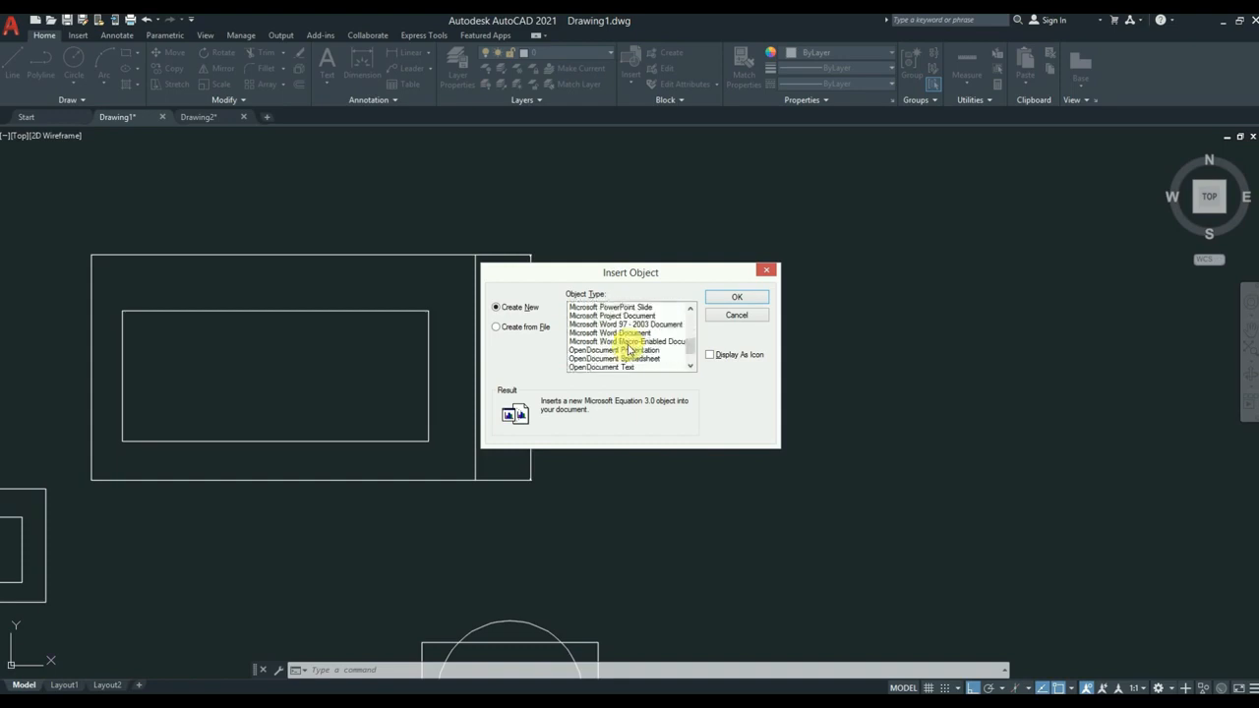
pyautogui.click(599, 359)
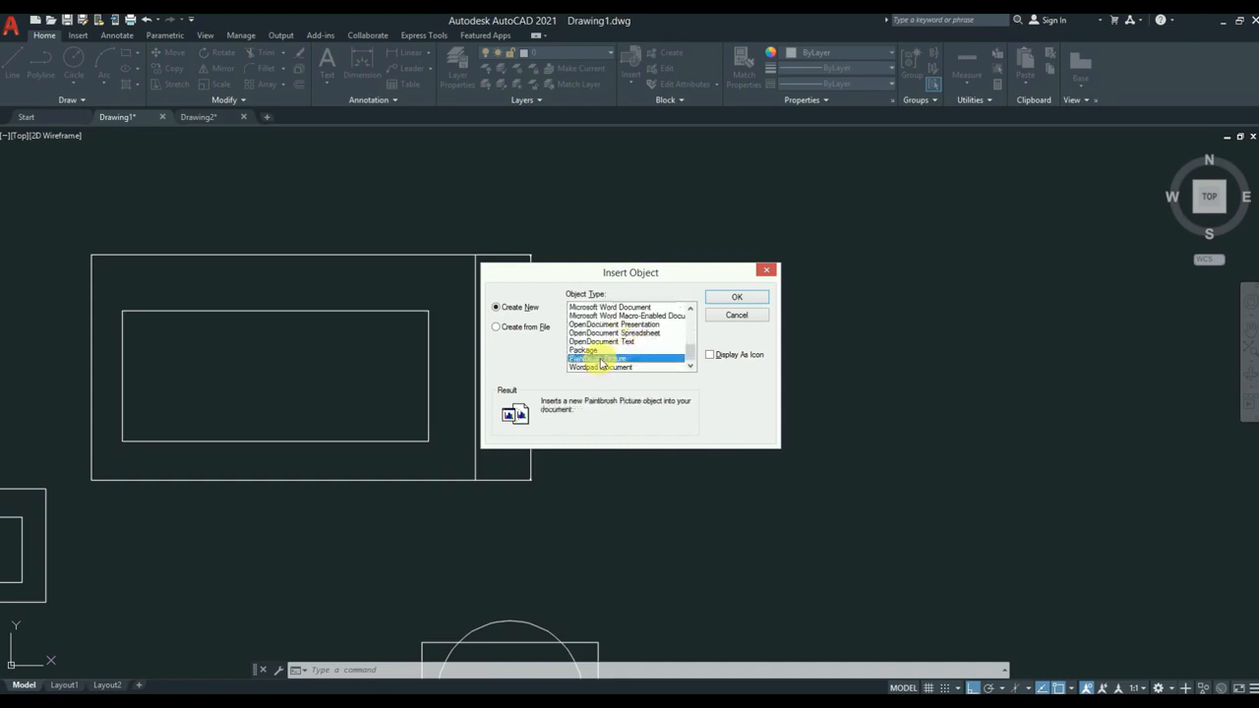
pyautogui.click(733, 298)
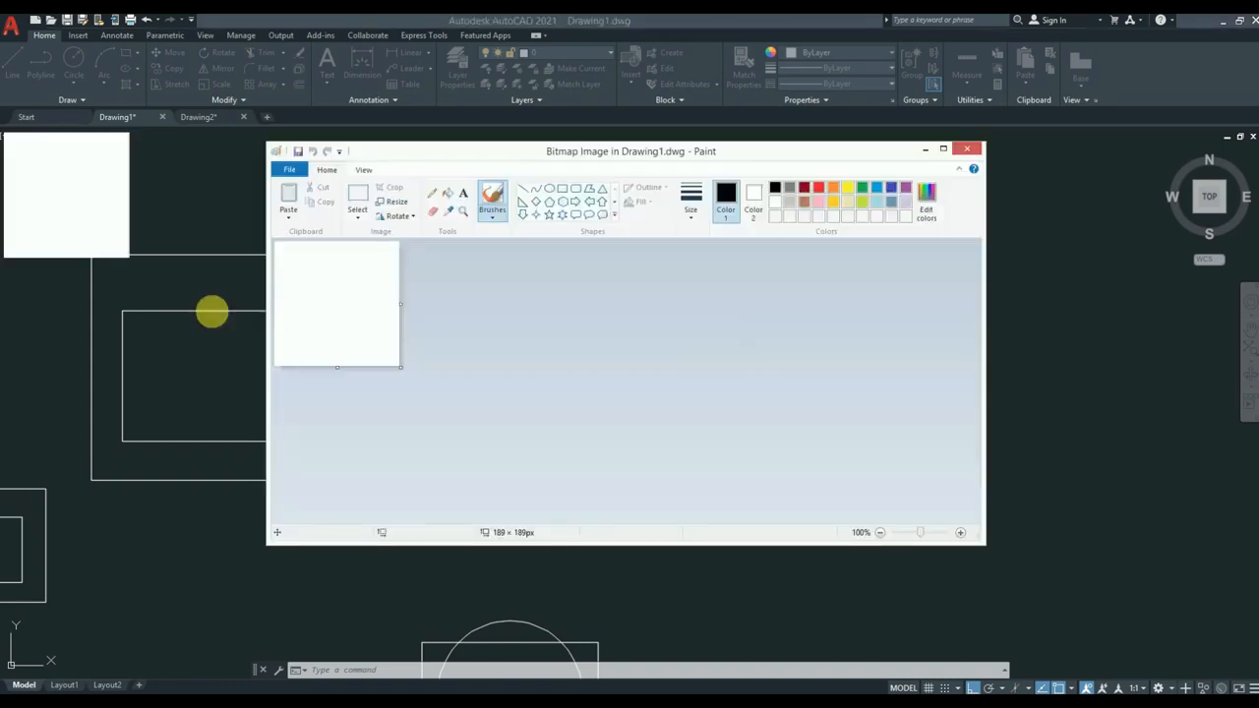
pyautogui.moveTo(401, 303); pyautogui.dragTo(640, 295)
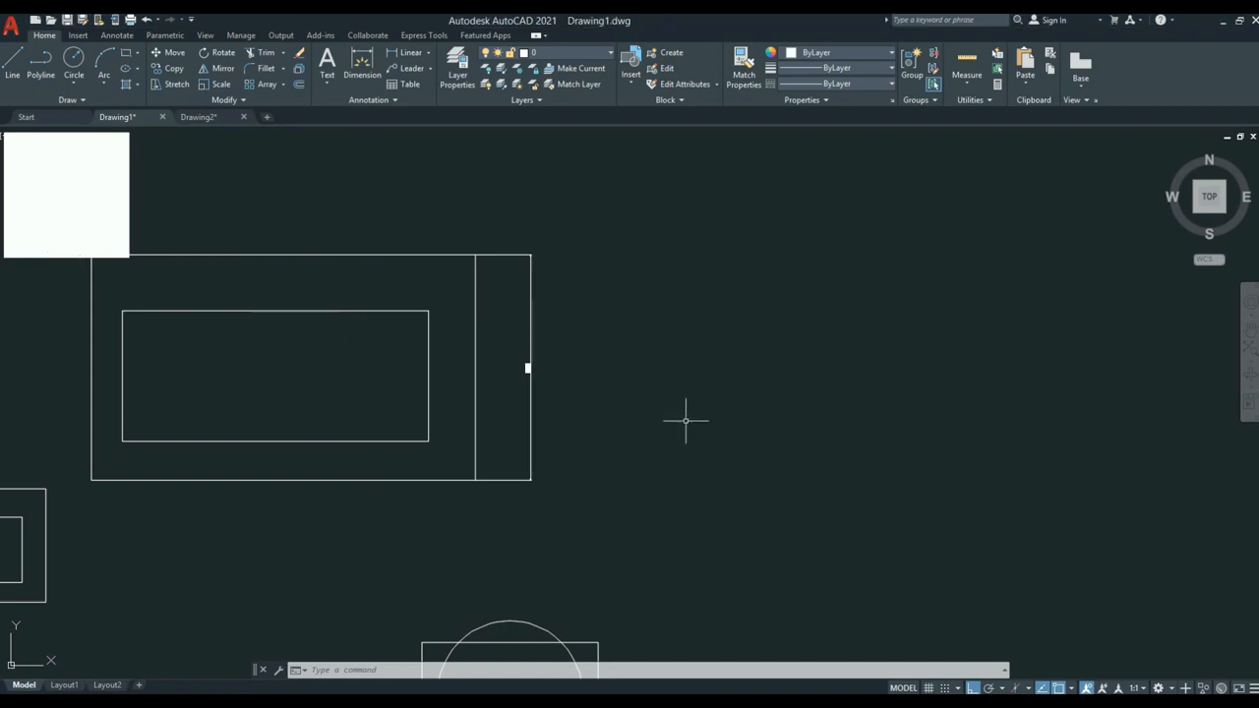
# Insert another Paintbrush Picture object, draw a freehand black scribble on its canvas, and return to the drawing.
pyautogui.press('Return')
pyautogui.scroll(-3, 676, 329)
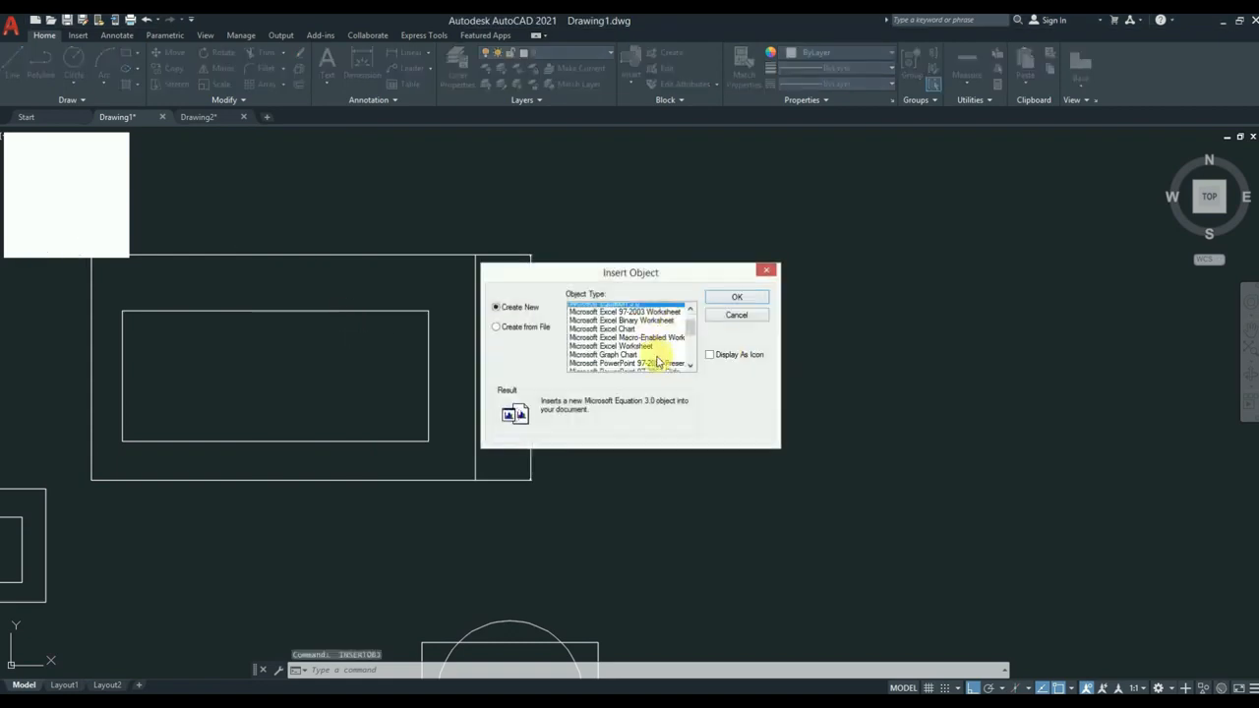
pyautogui.scroll(-2, 635, 353)
pyautogui.click(612, 359)
pyautogui.doubleClick(612, 360)
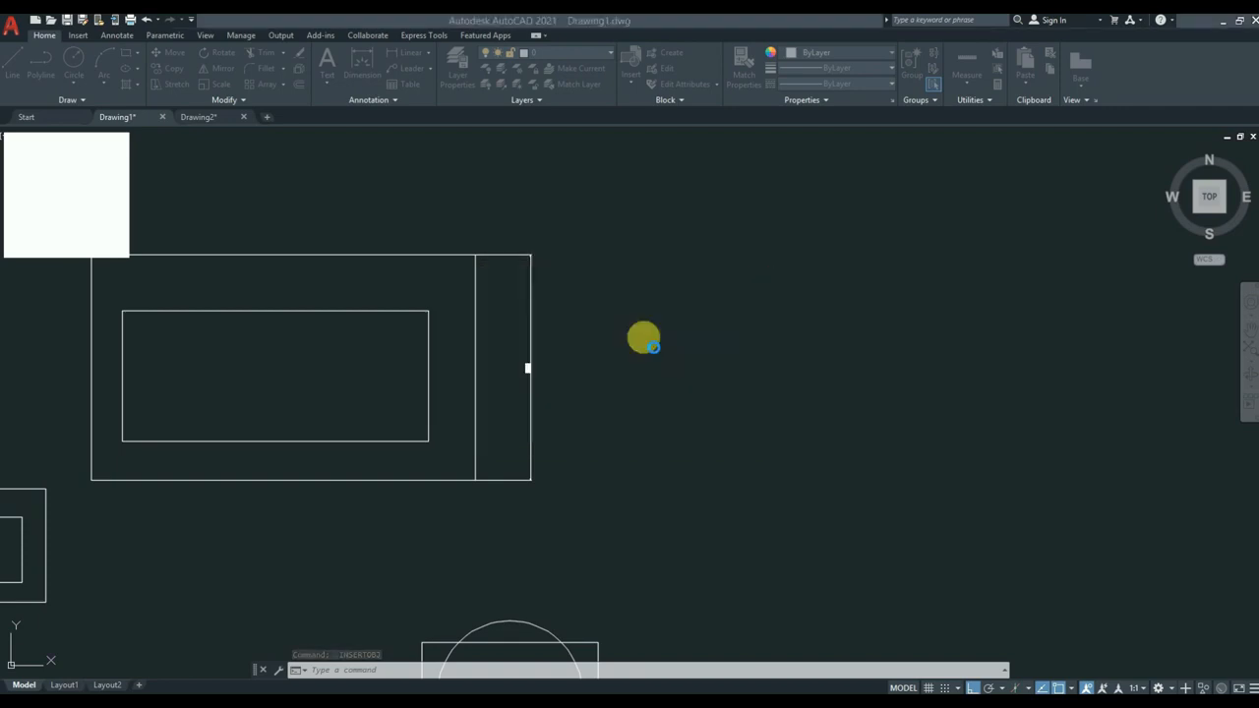
pyautogui.moveTo(328, 309); pyautogui.dragTo(378, 287)
pyautogui.moveTo(380, 263); pyautogui.dragTo(371, 279)
pyautogui.moveTo(361, 327); pyautogui.dragTo(351, 357)
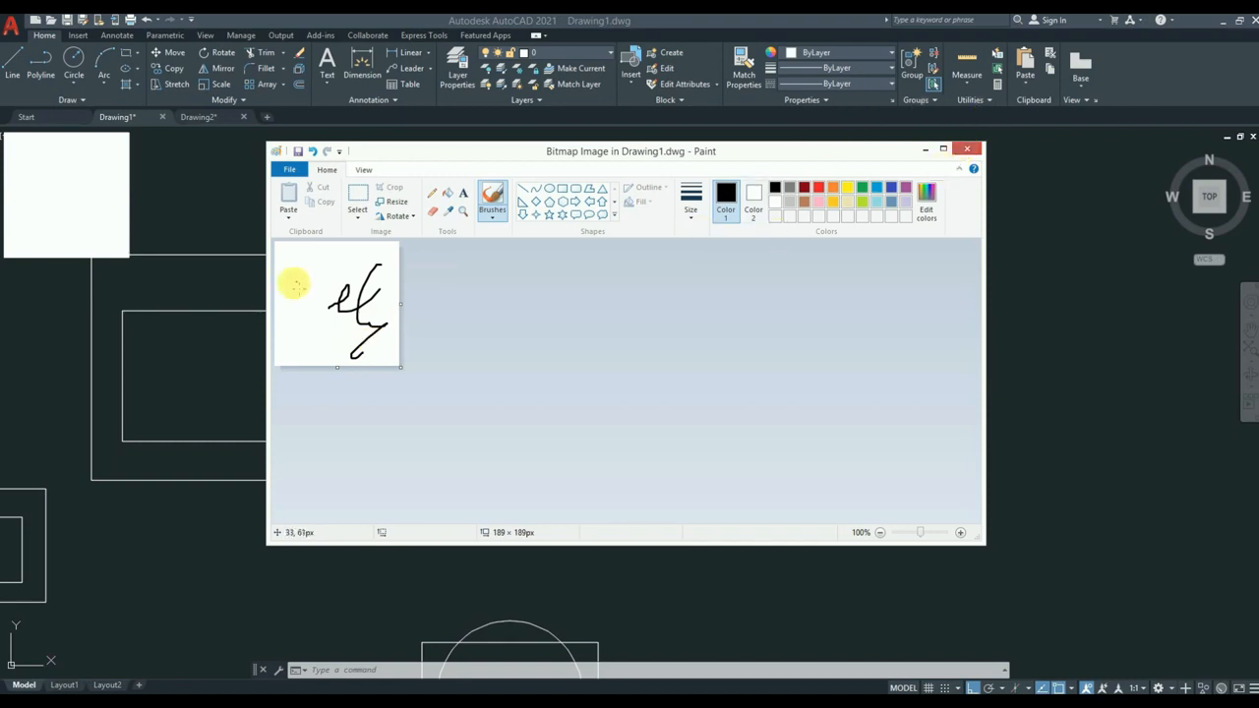
pyautogui.click(967, 148)
pyautogui.moveTo(148, 212); pyautogui.dragTo(419, 209, button='middle')
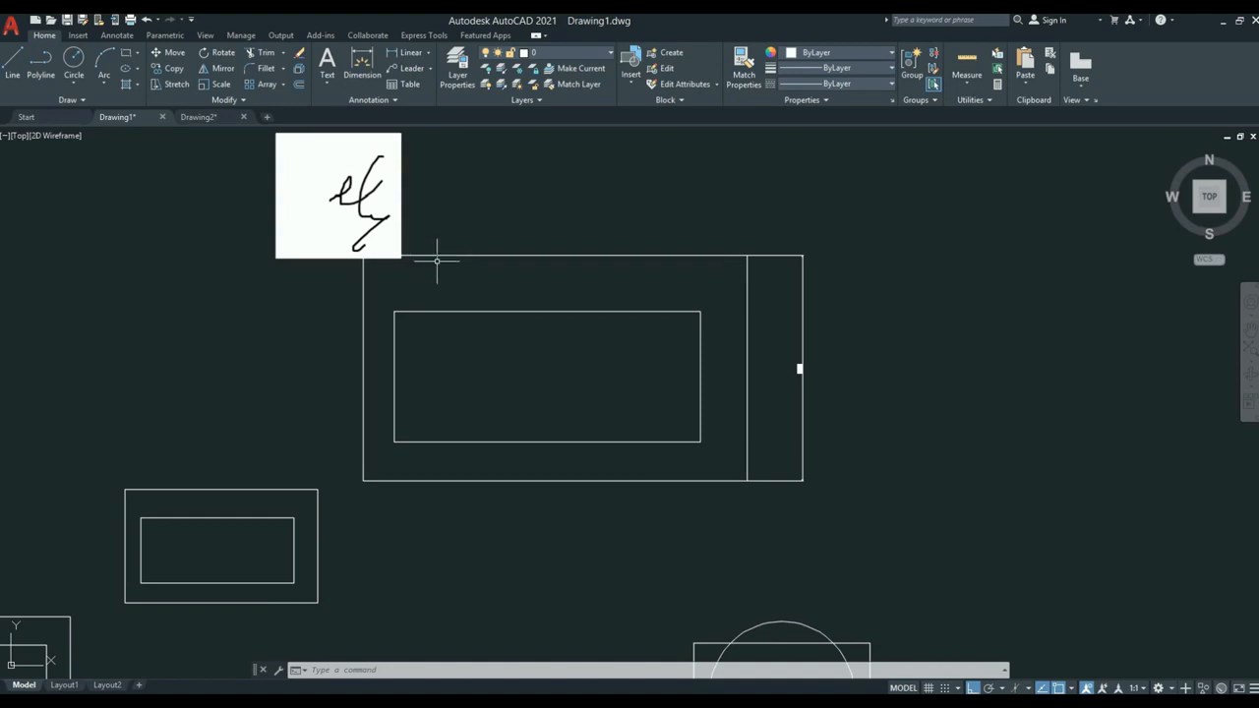
# Examine the option for inserting an object from an existing file and browse the Desktop files without choosing one.
pyautogui.press('Return')
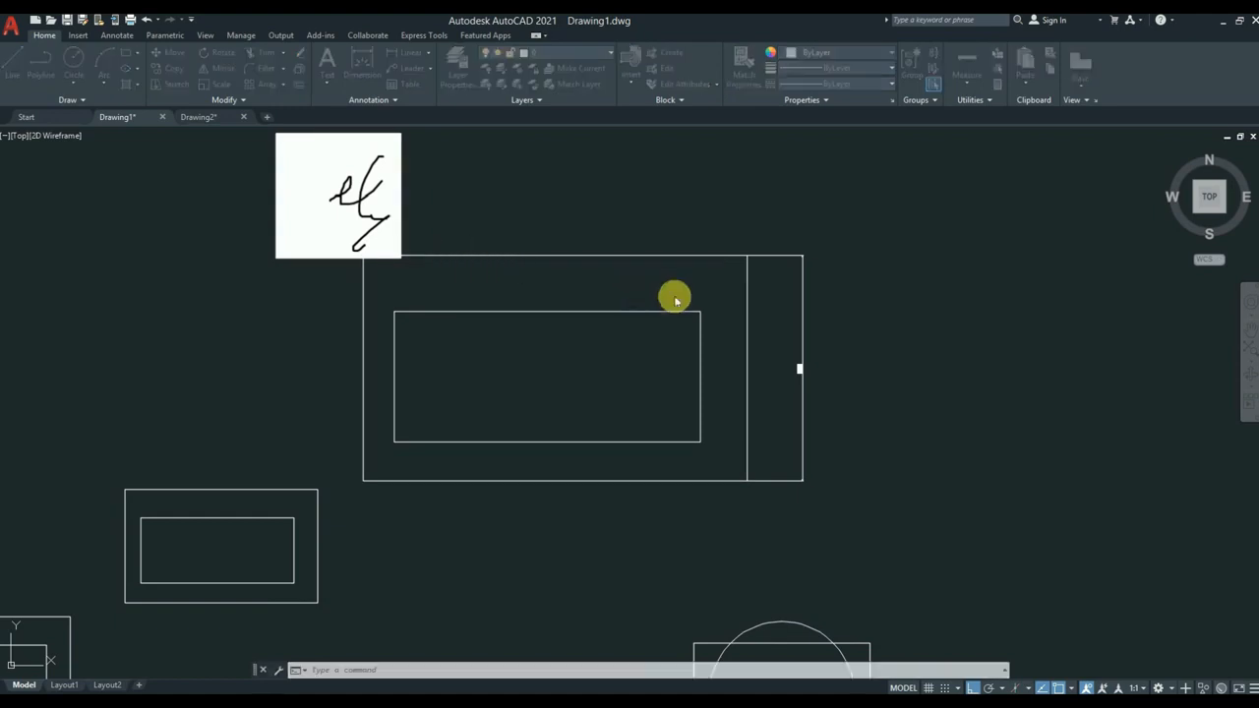
pyautogui.click(524, 328)
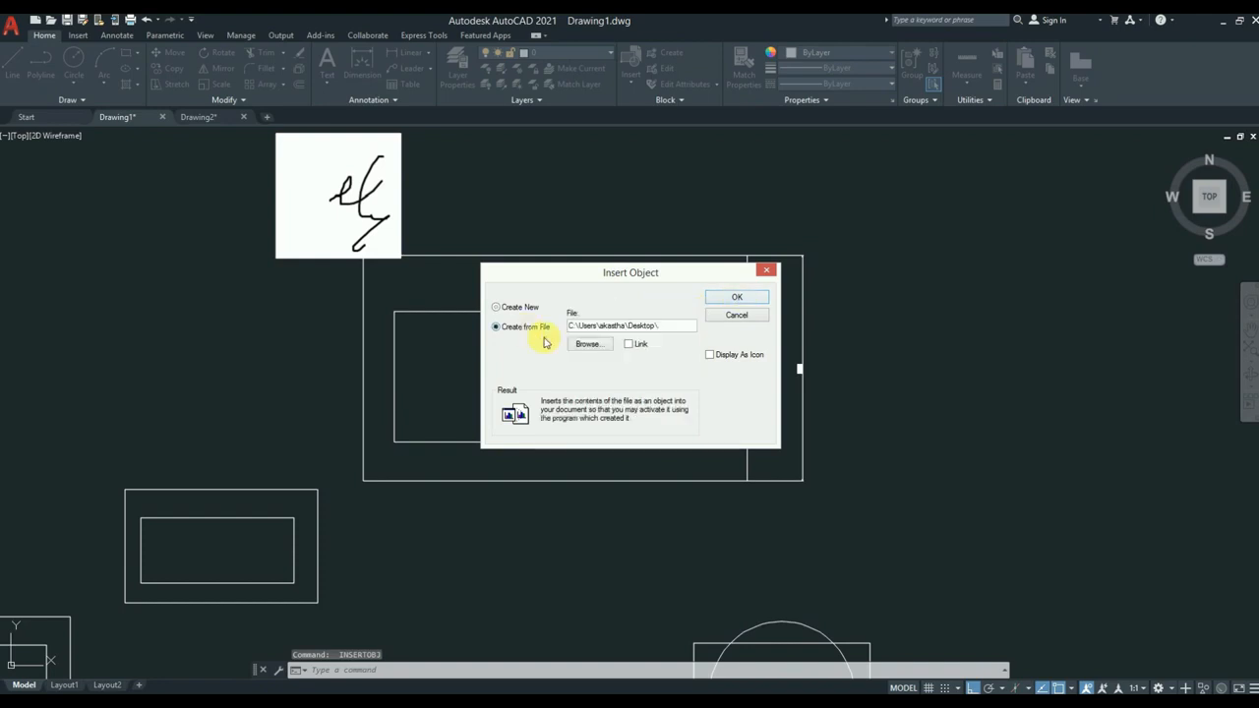
pyautogui.click(605, 345)
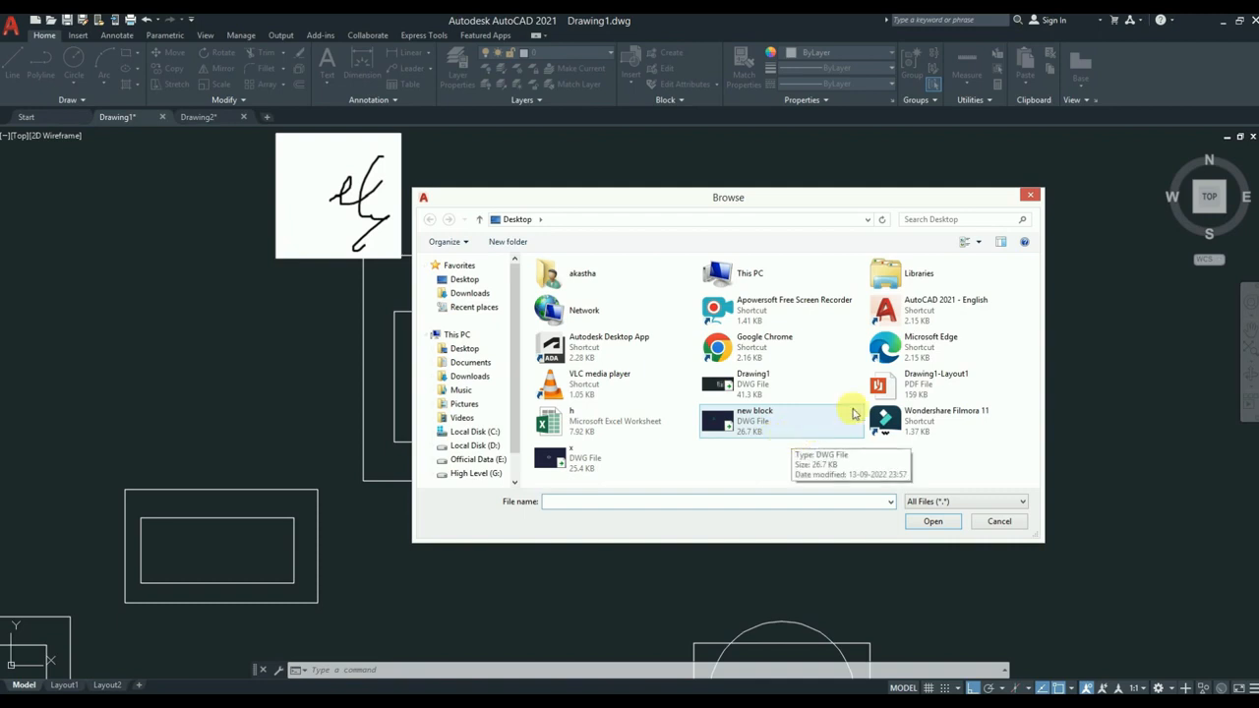
pyautogui.click(1029, 198)
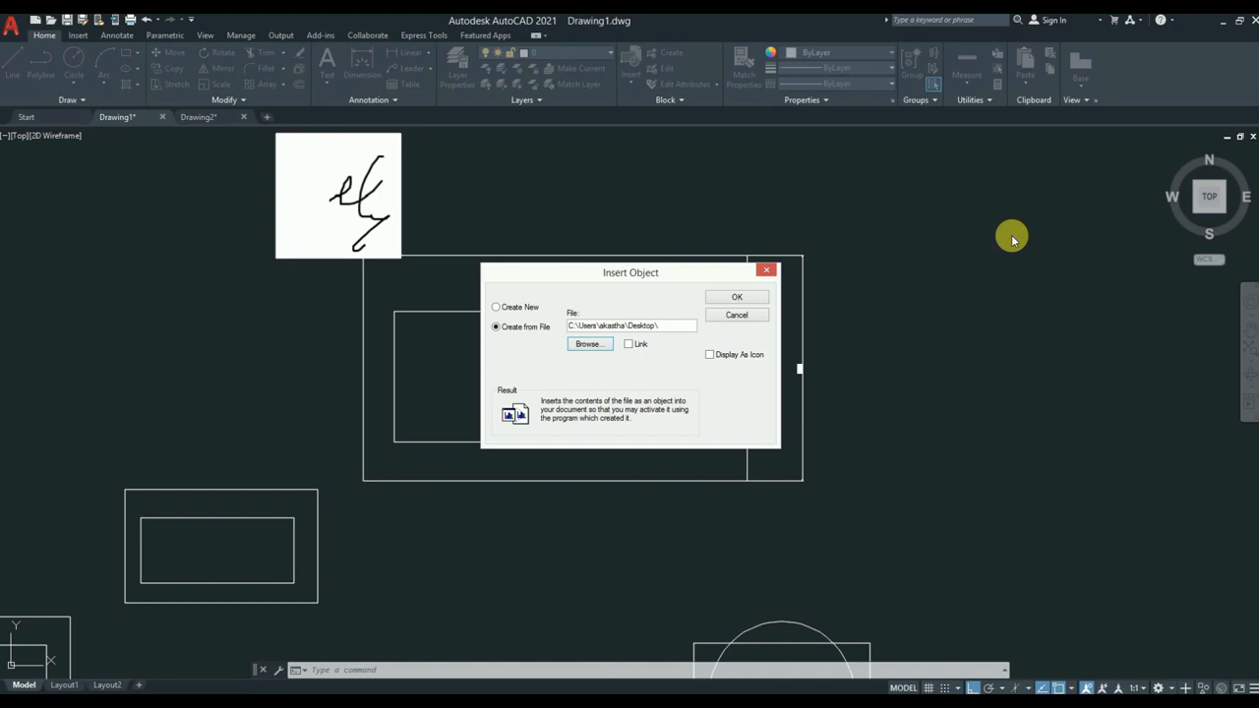
pyautogui.click(765, 270)
pyautogui.moveTo(940, 366)
pyautogui.mouseDown(button='middle')
pyautogui.moveTo(800, 373)
pyautogui.moveTo(758, 416)
pyautogui.moveTo(758, 455)
pyautogui.mouseUp(button='middle')
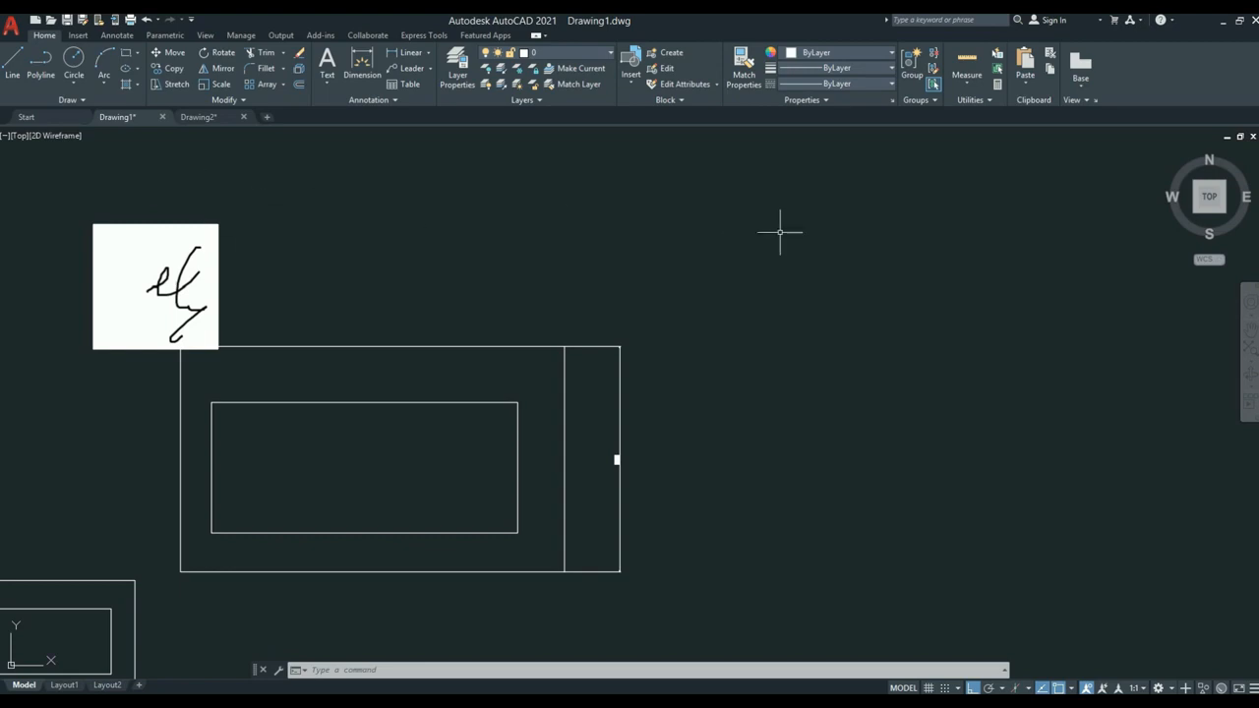
pyautogui.write('di')
pyautogui.press('Return')
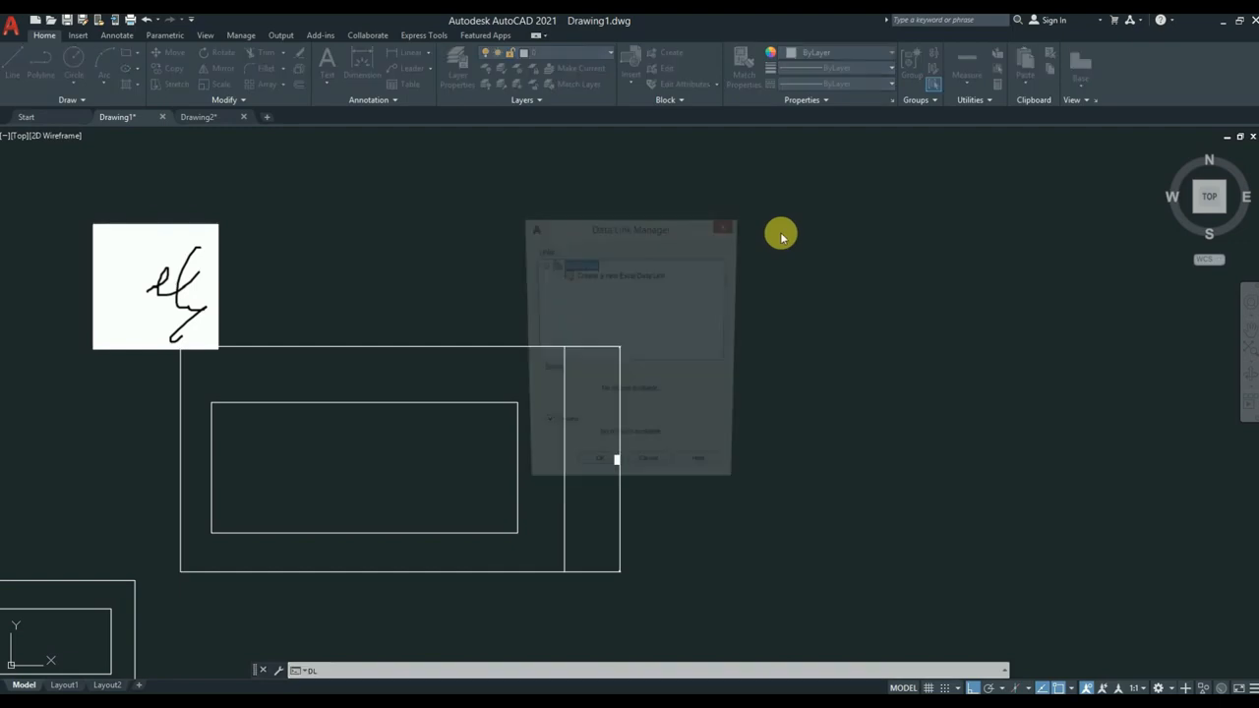
pyautogui.press('Escape')
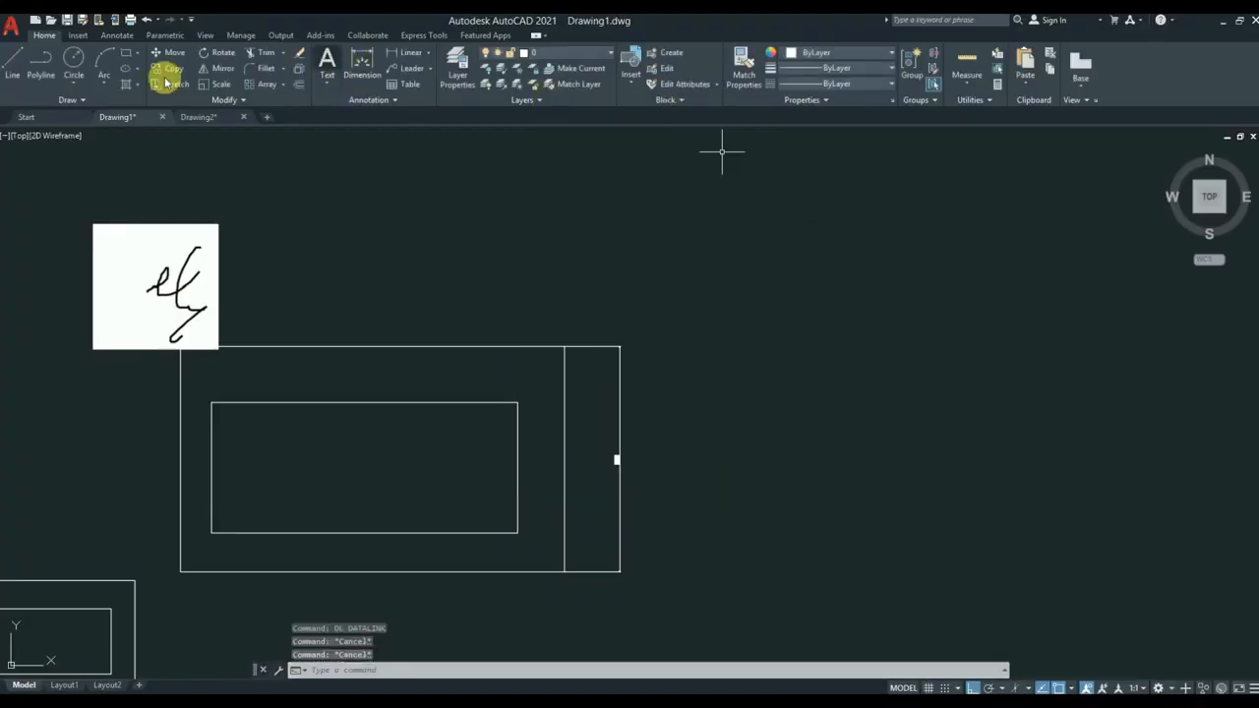
# Start a table from a data link and create the Excel link "ab" to the entire Sheet1 of h.xlsx on the Desktop.
pyautogui.click(408, 84)
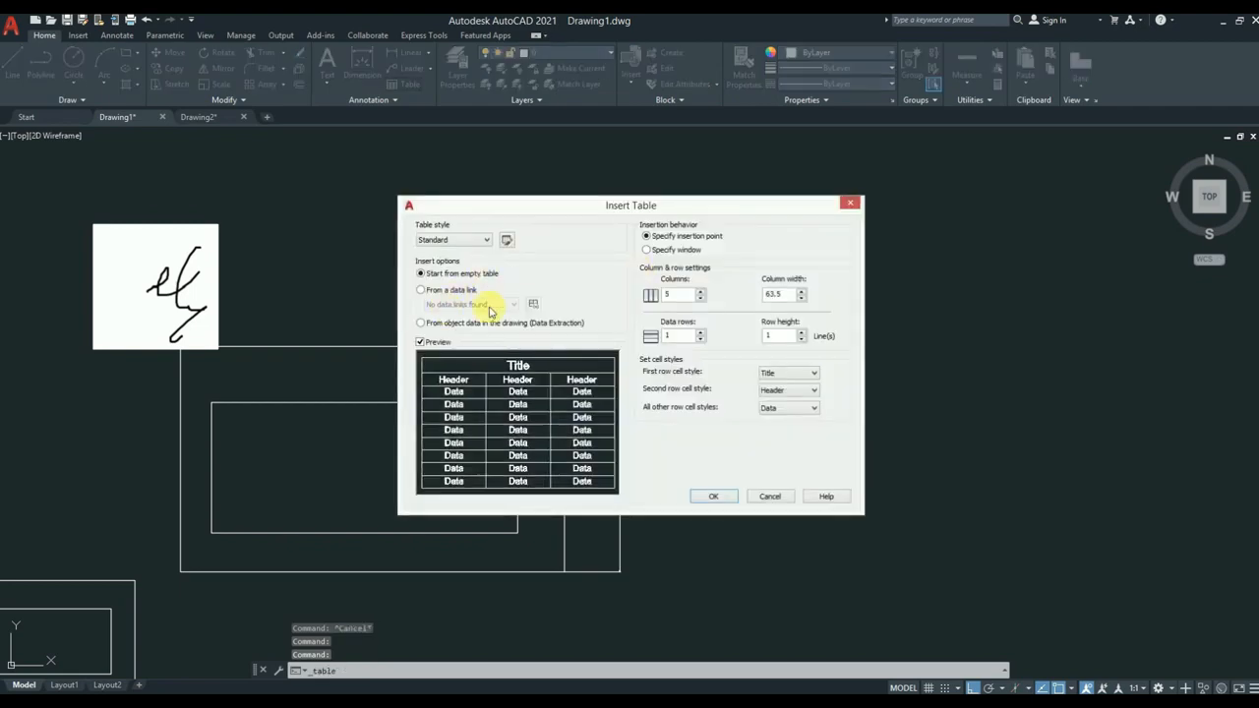
pyautogui.click(435, 295)
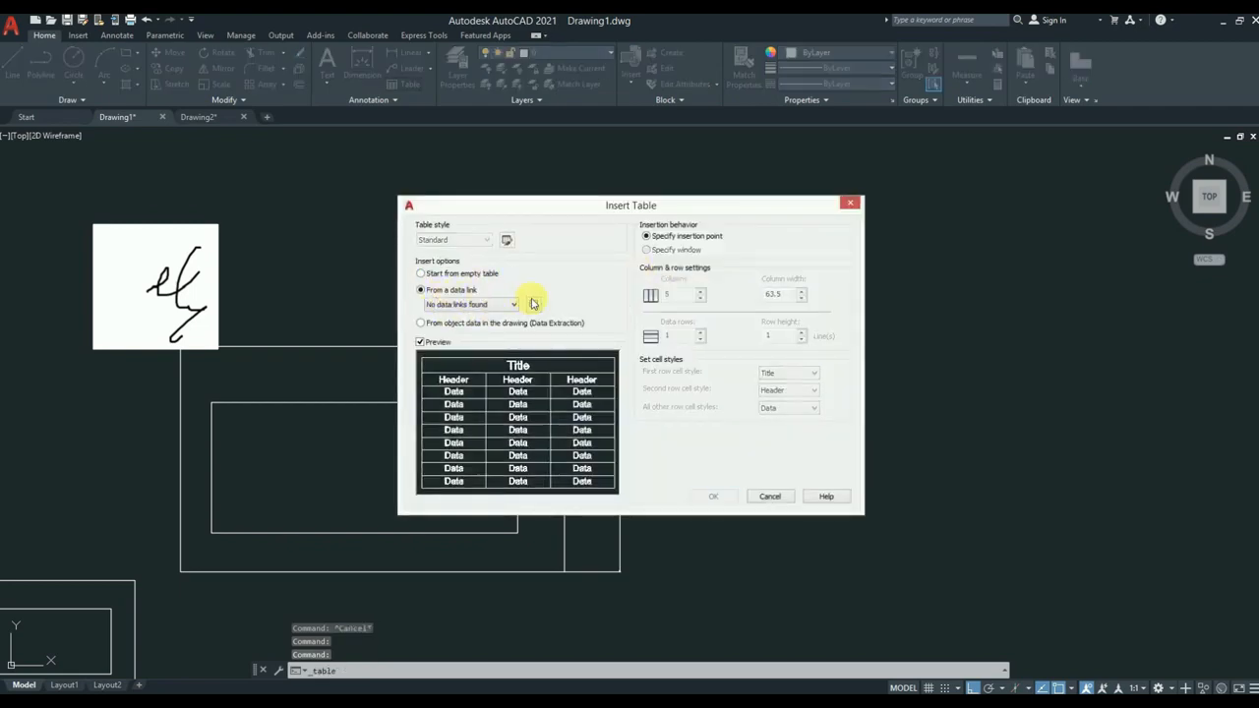
pyautogui.click(532, 304)
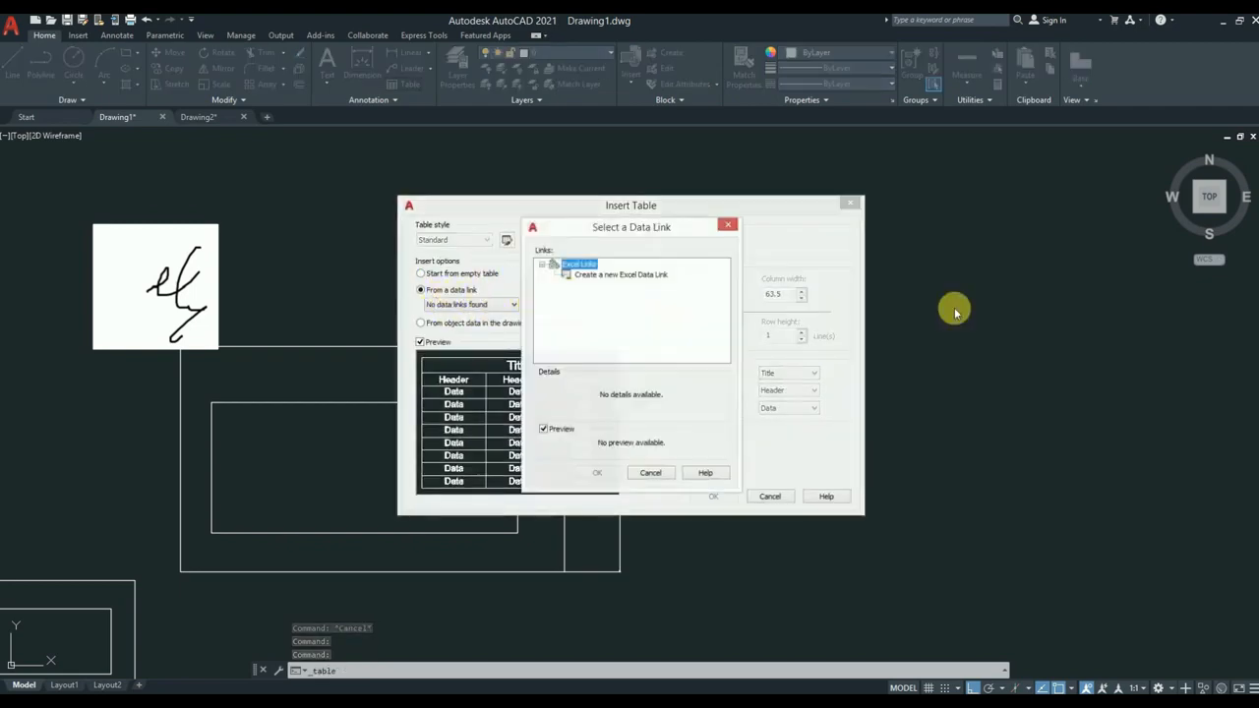
pyautogui.click(625, 275)
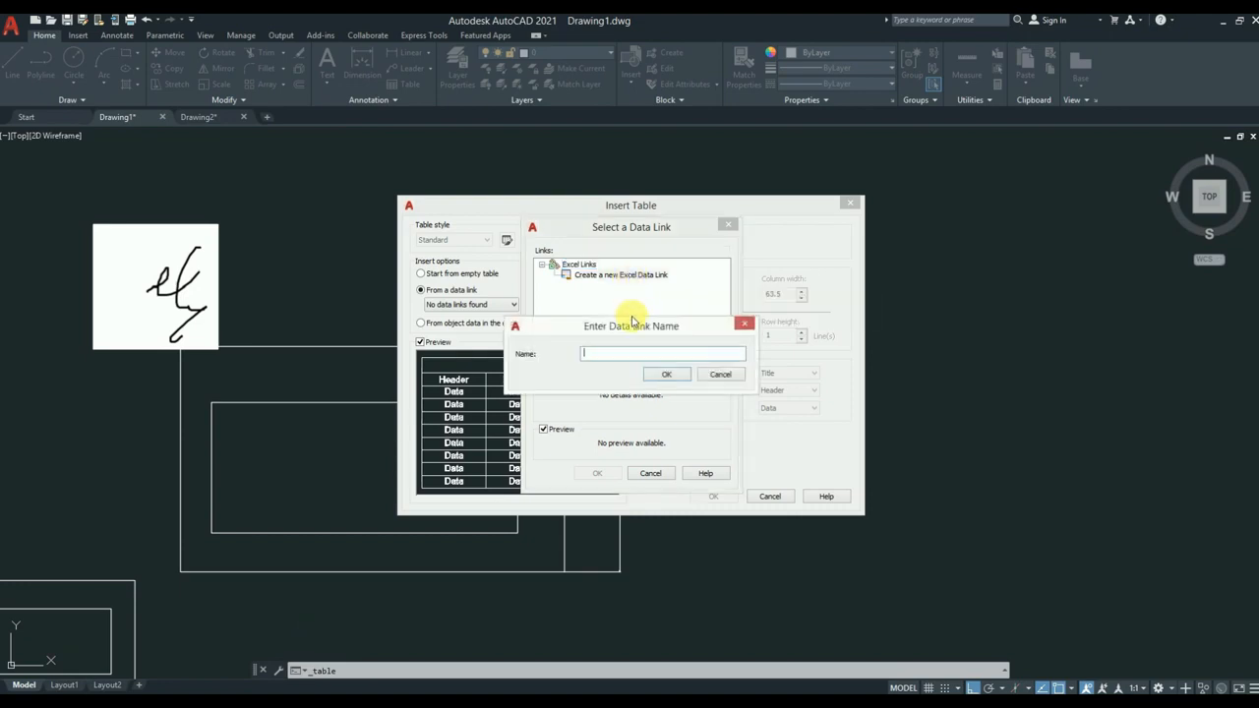
pyautogui.click(650, 375)
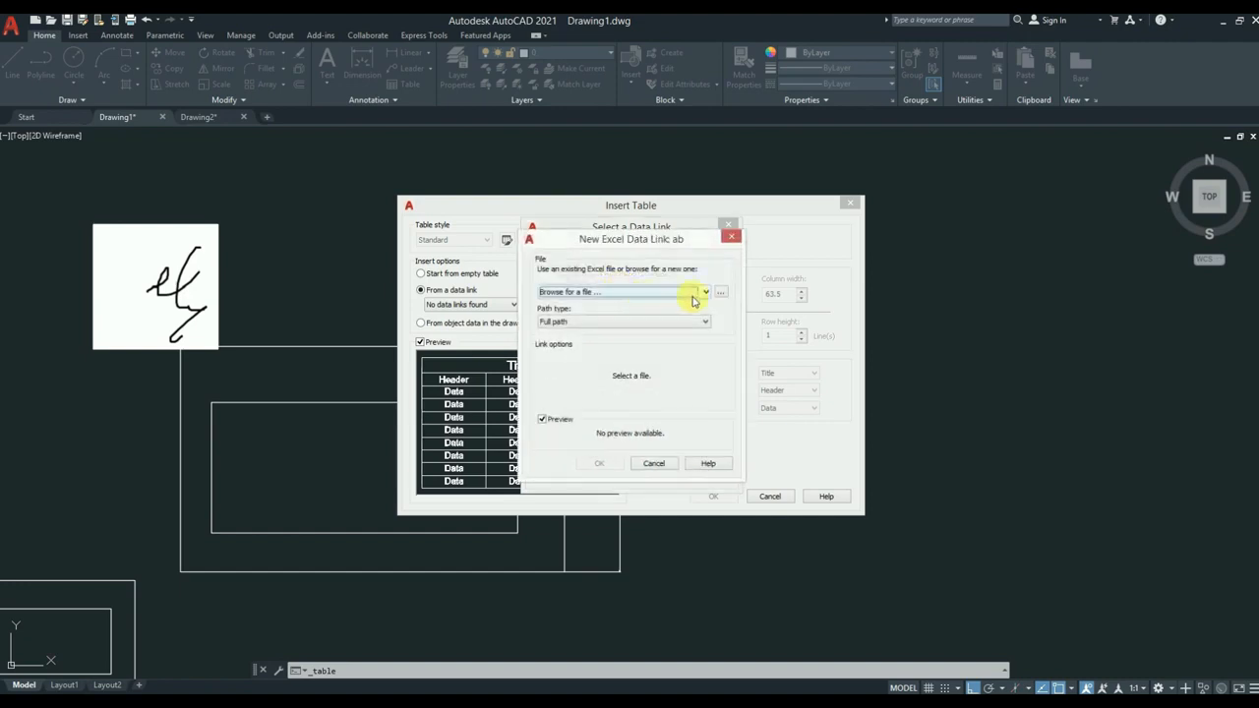
pyautogui.click(722, 294)
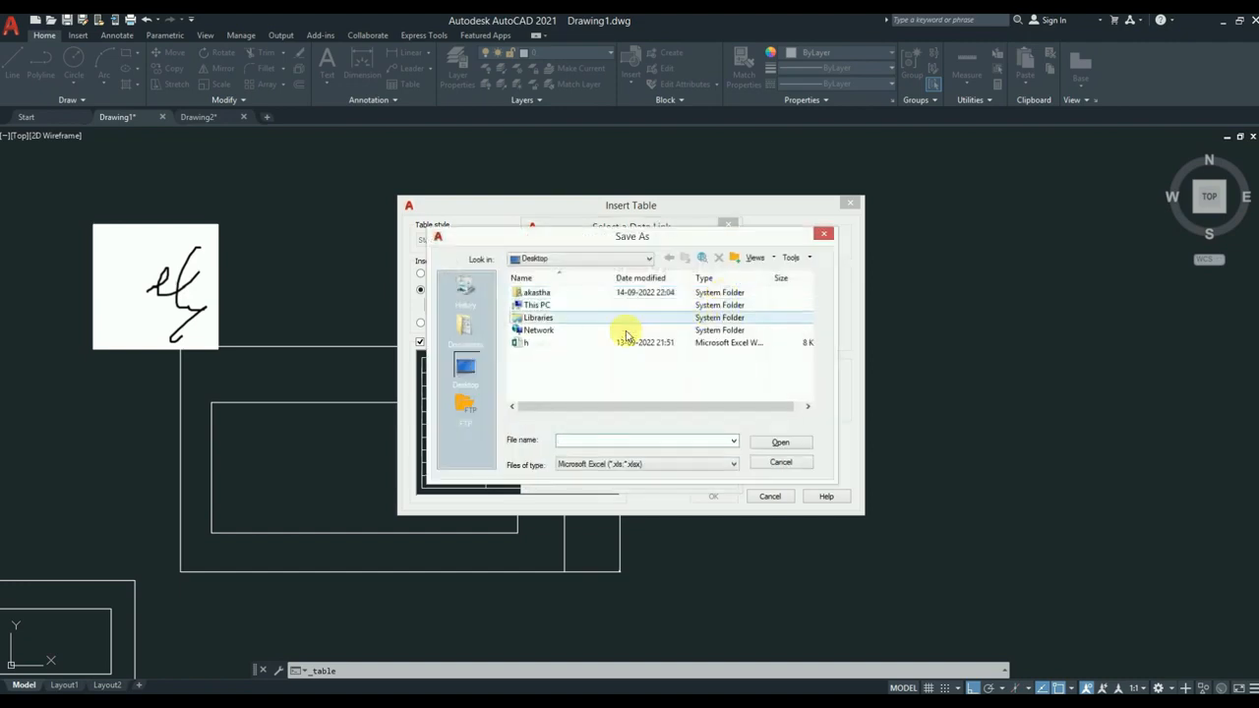
pyautogui.click(549, 344)
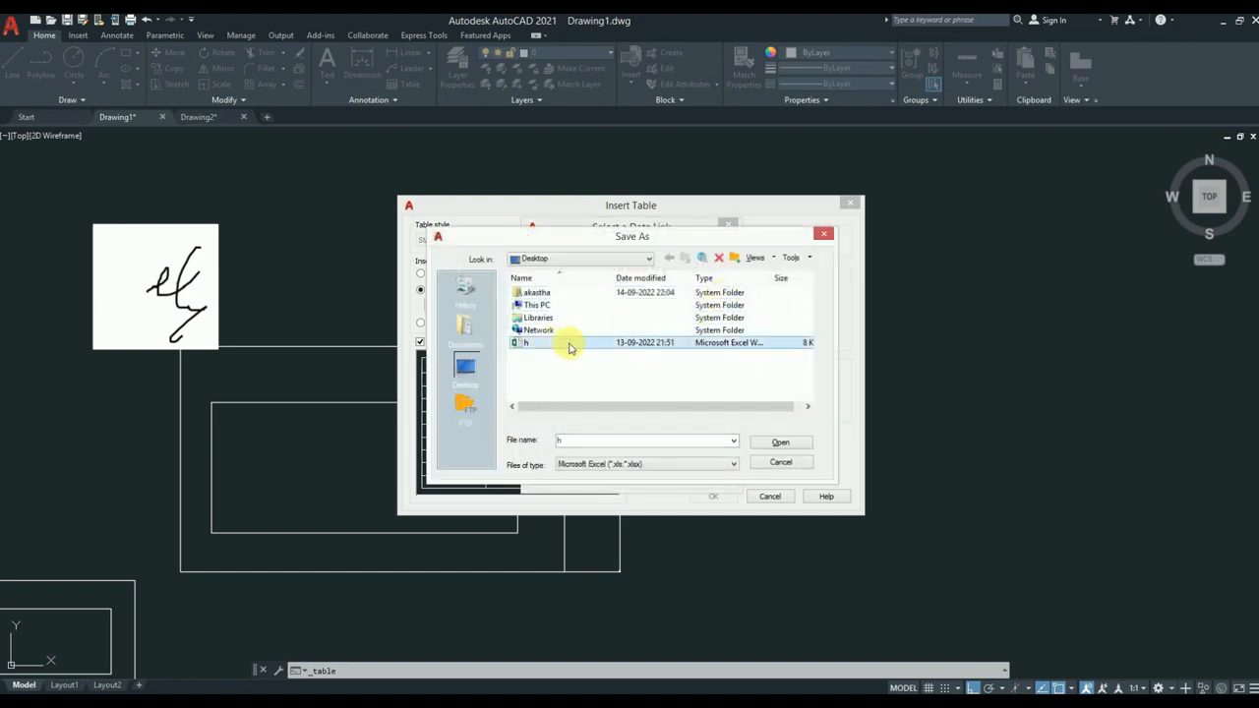
pyautogui.doubleClick(620, 344)
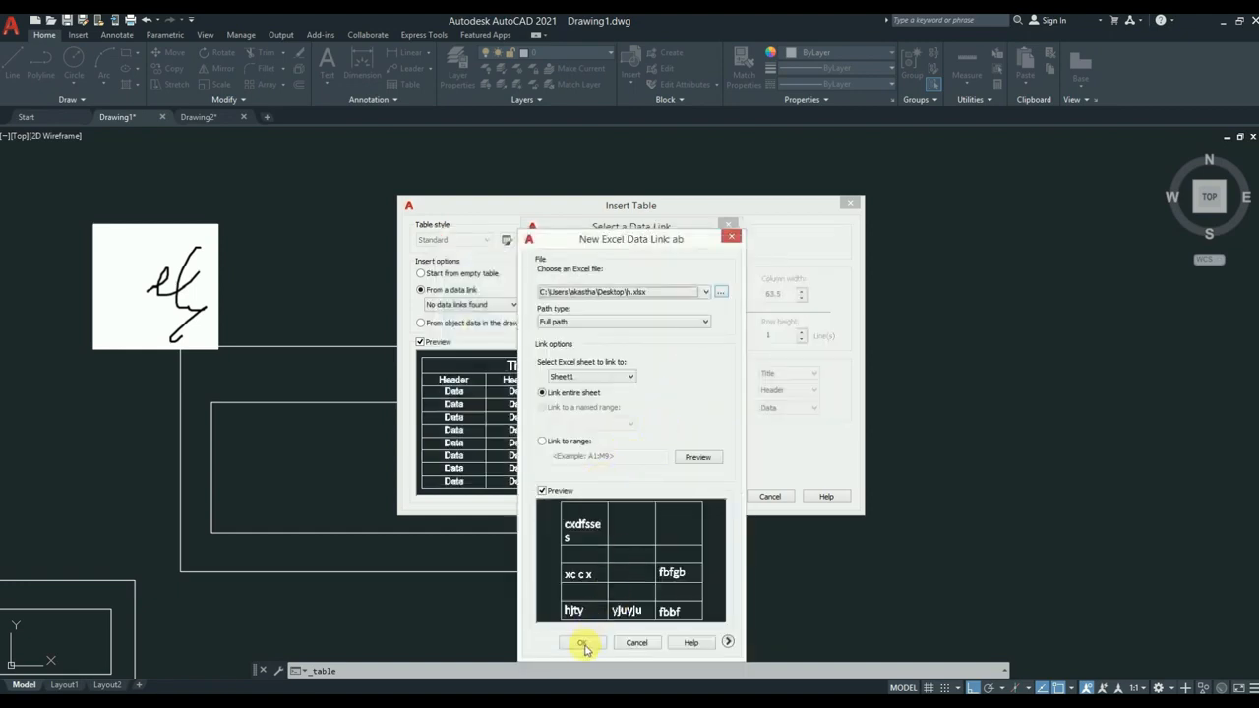
pyautogui.click(581, 642)
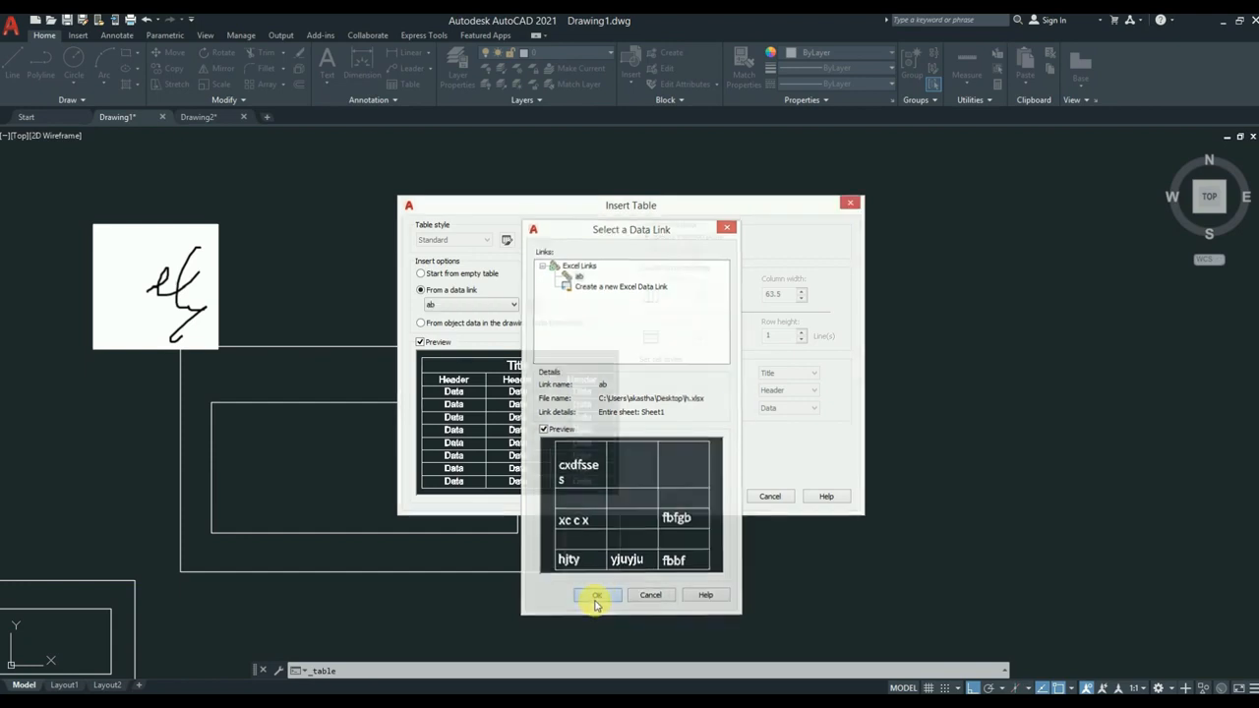
# Place the table from data link ab in the empty area beside the large rectangle.
pyautogui.click(596, 597)
pyautogui.click(715, 496)
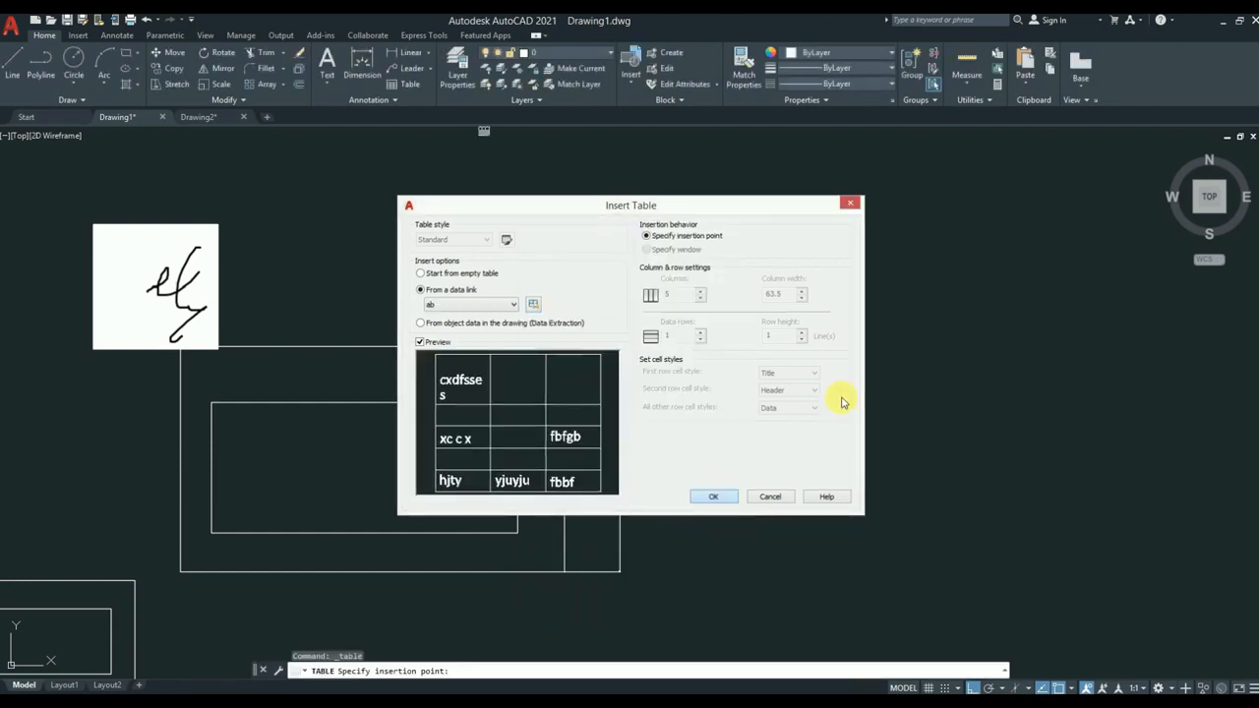
pyautogui.click(651, 337)
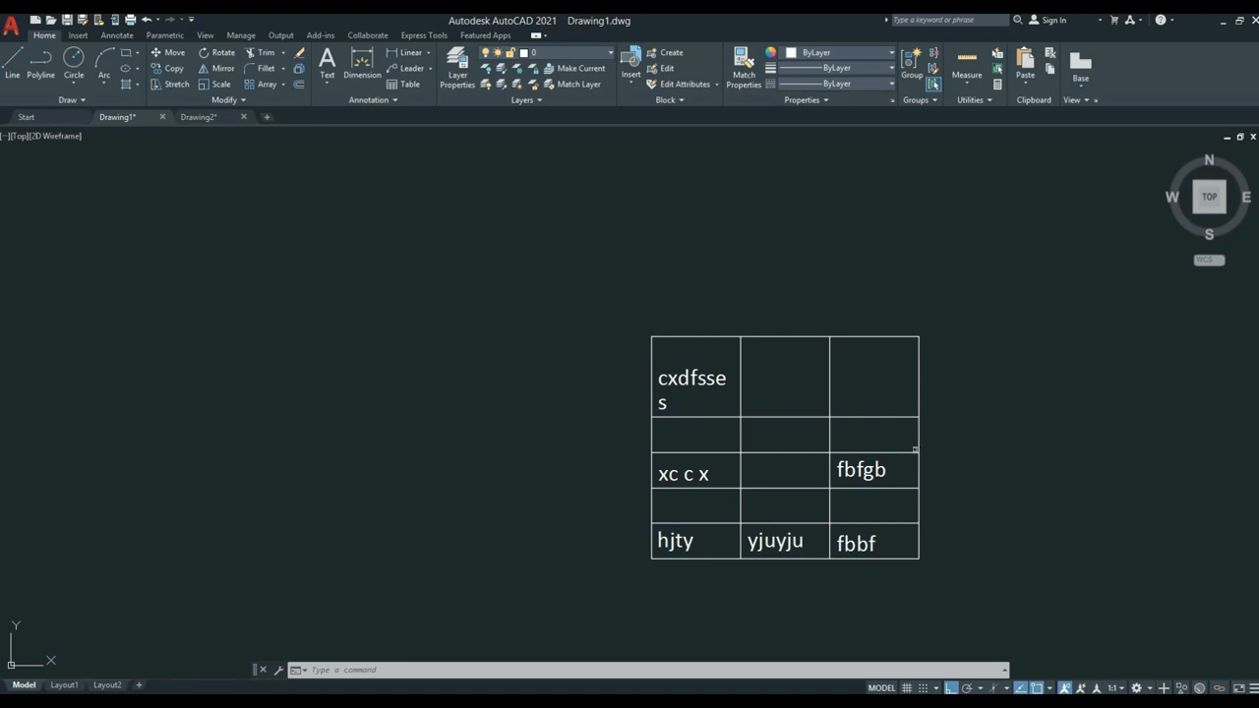
# Unlock cell C1 of the linked table and enter the text "fgrfg" in it.
pyautogui.click(899, 402)
pyautogui.press('Escape')
pyautogui.click(854, 383)
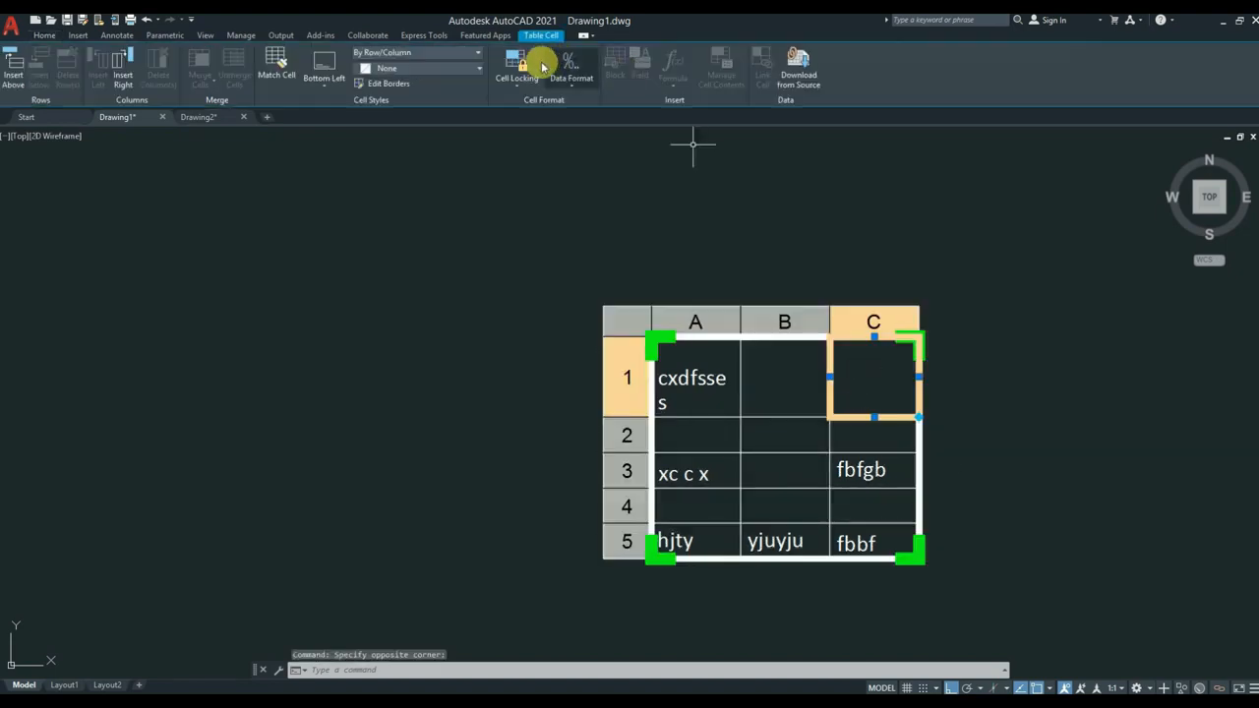
pyautogui.click(523, 86)
pyautogui.click(534, 99)
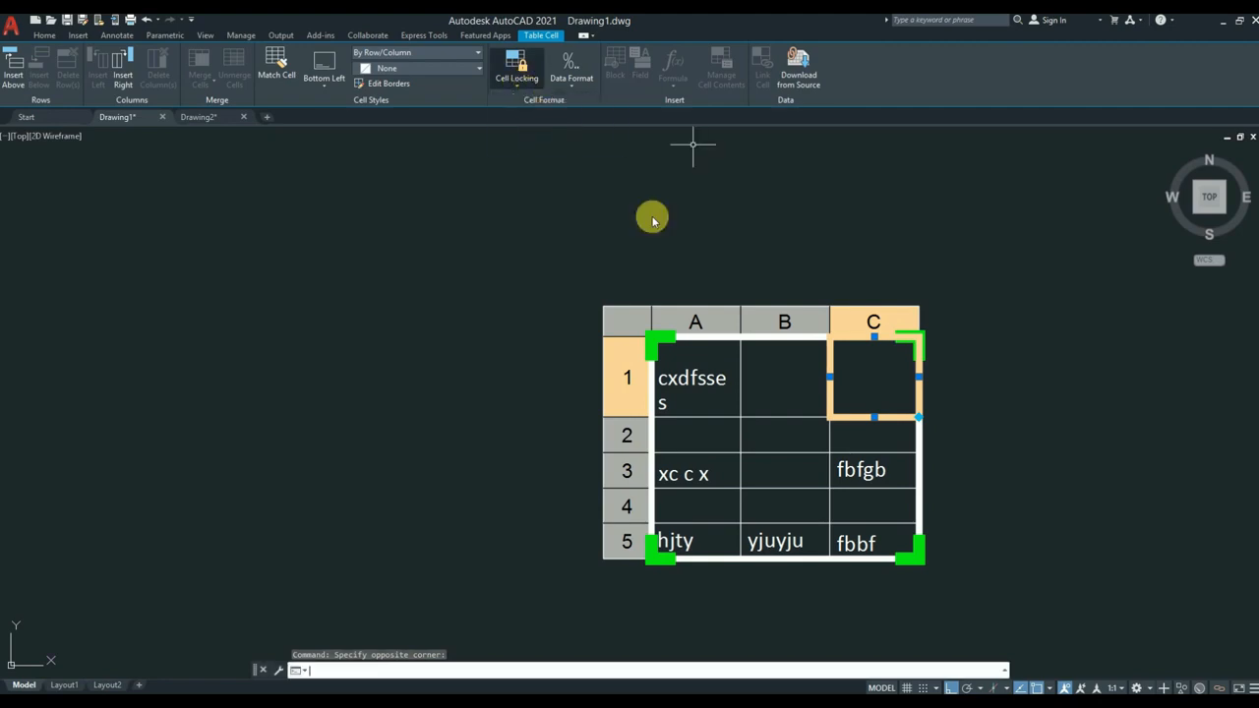
pyautogui.doubleClick(872, 368)
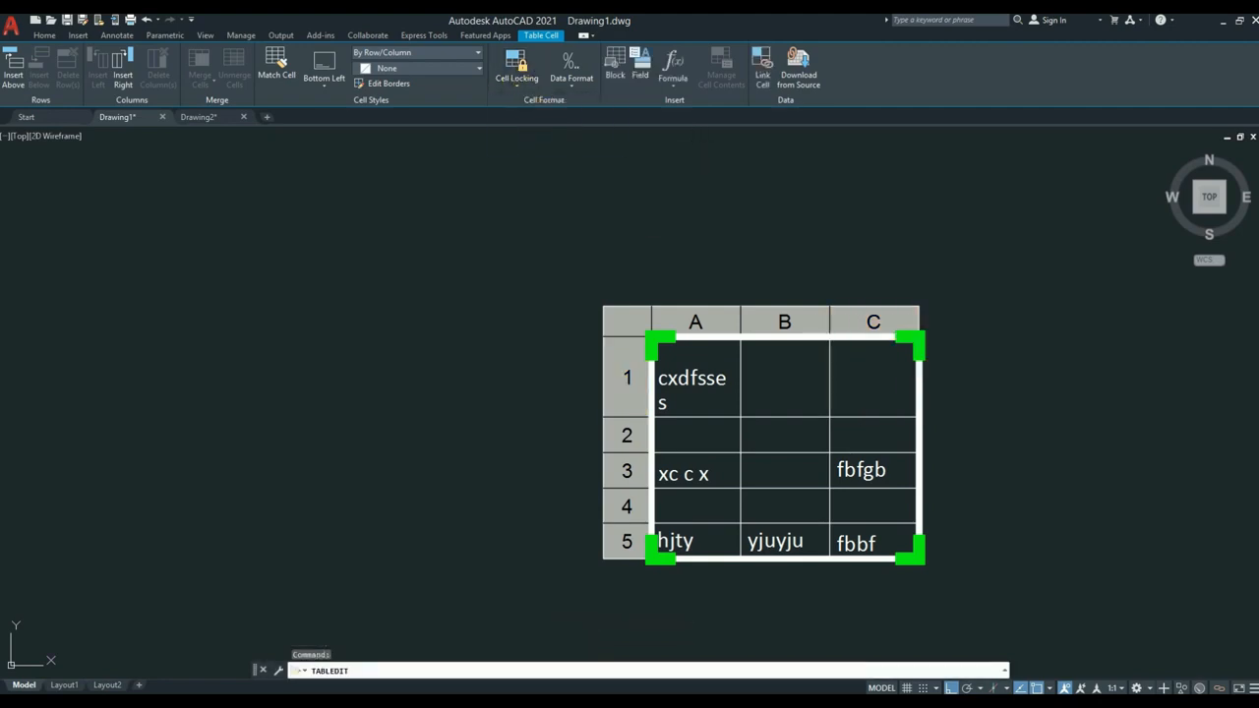
pyautogui.write('fgrfg')
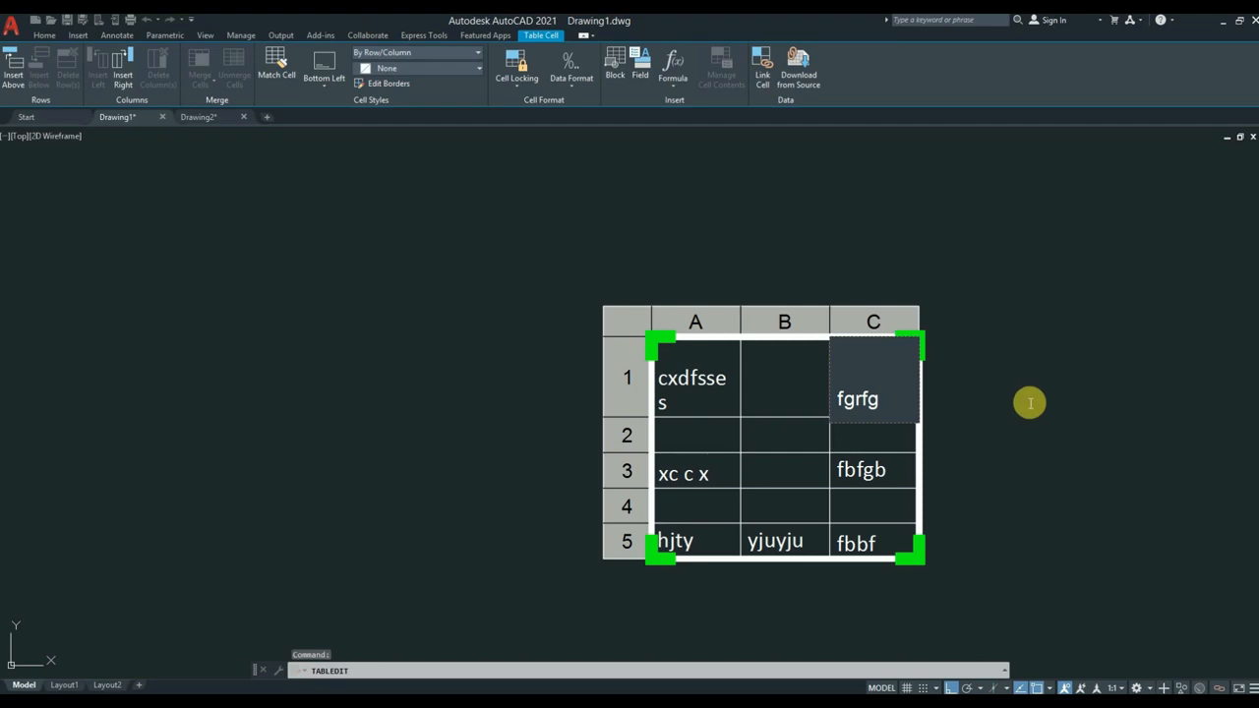
pyautogui.click(1027, 425)
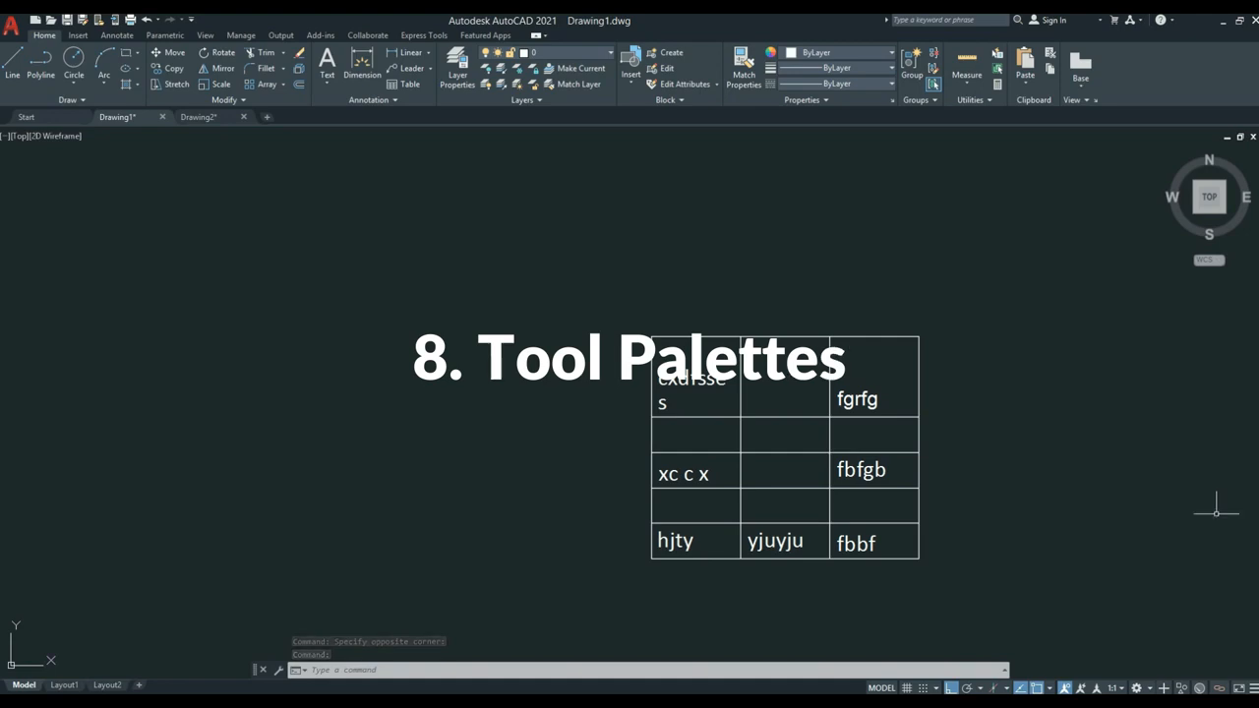
# Open the tool palettes with TP, place them beside the table, and browse the Architectural, Mechanical, Electrical and Civil samples.
pyautogui.scroll(-5, 1005, 457)
pyautogui.moveTo(1014, 475)
pyautogui.mouseDown(button='middle')
pyautogui.moveTo(986, 449)
pyautogui.moveTo(806, 394)
pyautogui.mouseUp(button='middle')
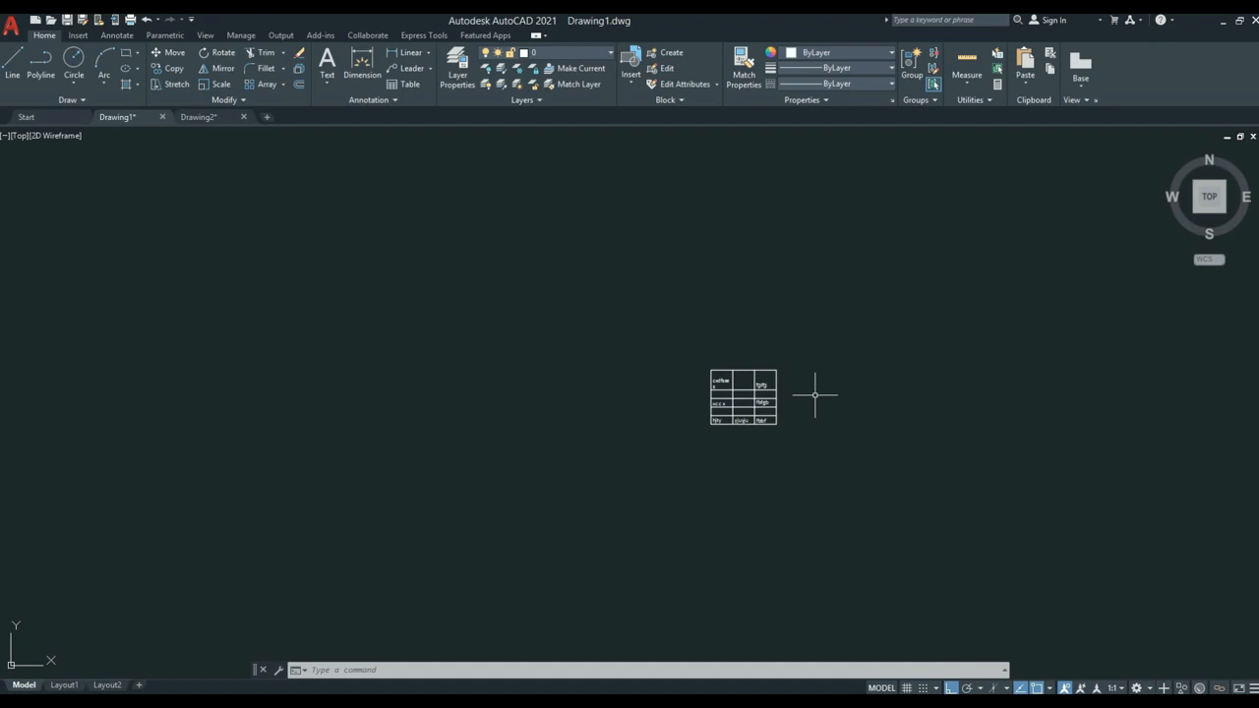
pyautogui.write('tp')
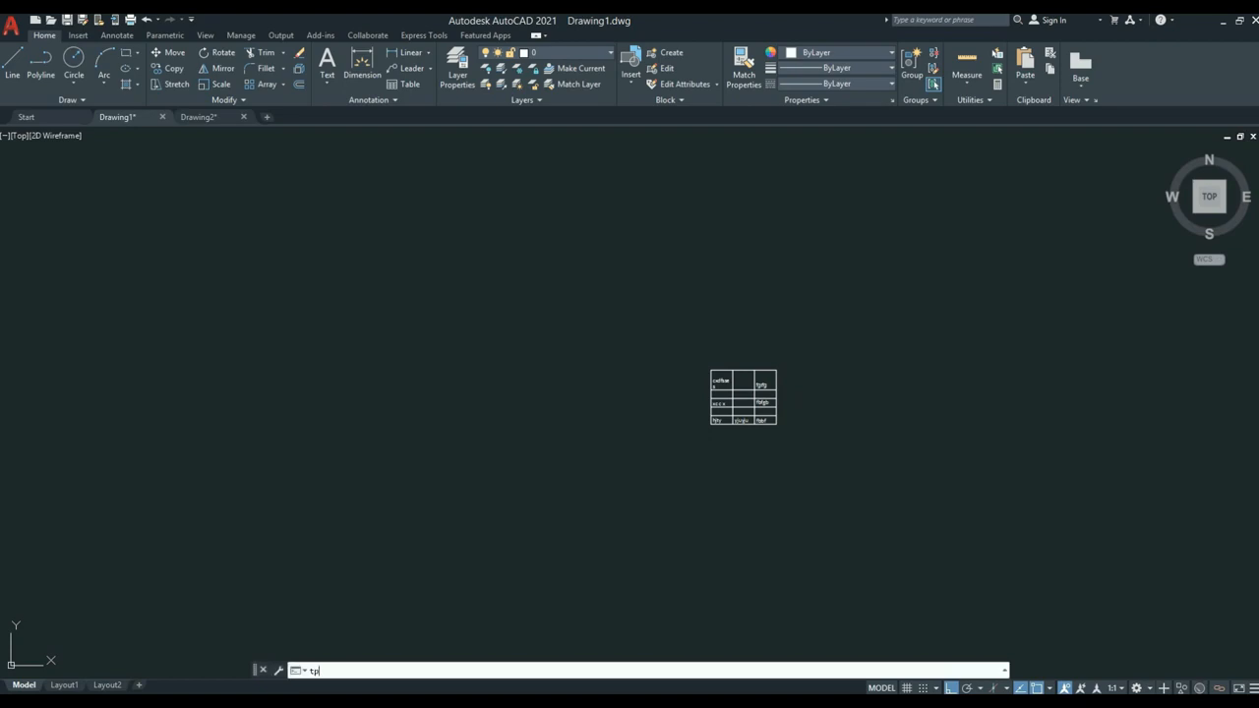
pyautogui.press('Return')
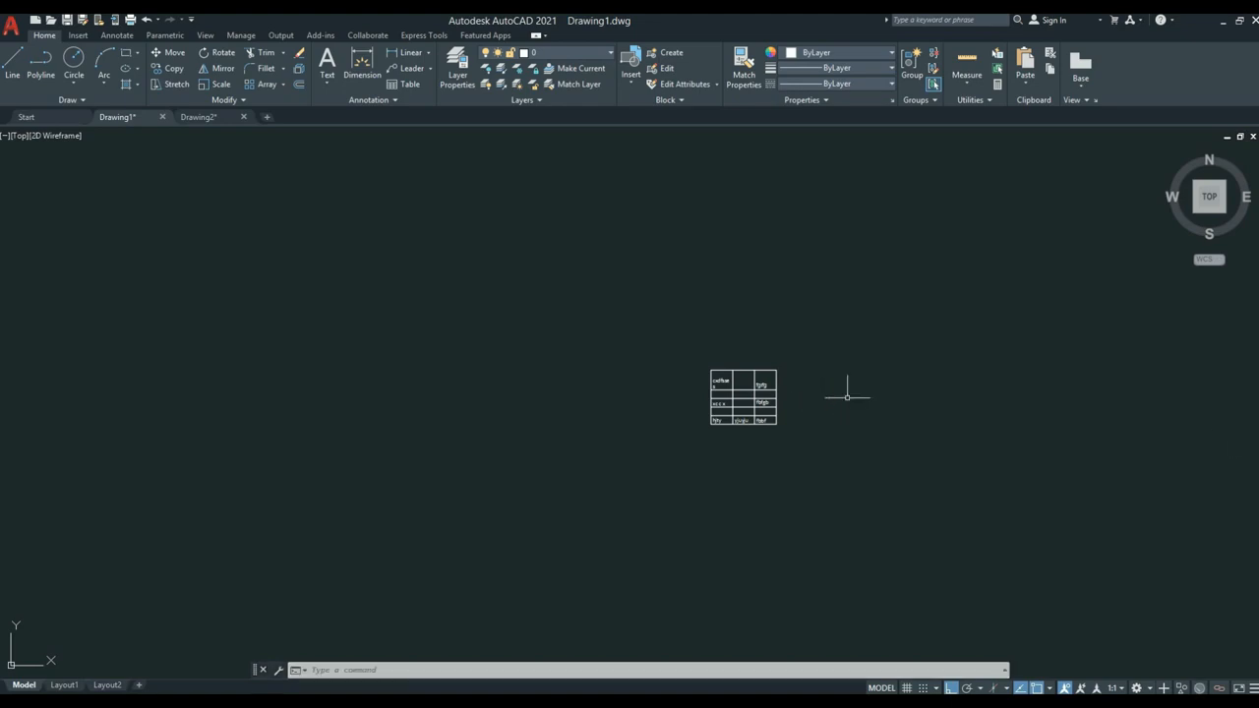
pyautogui.moveTo(1258, 208); pyautogui.dragTo(1023, 301)
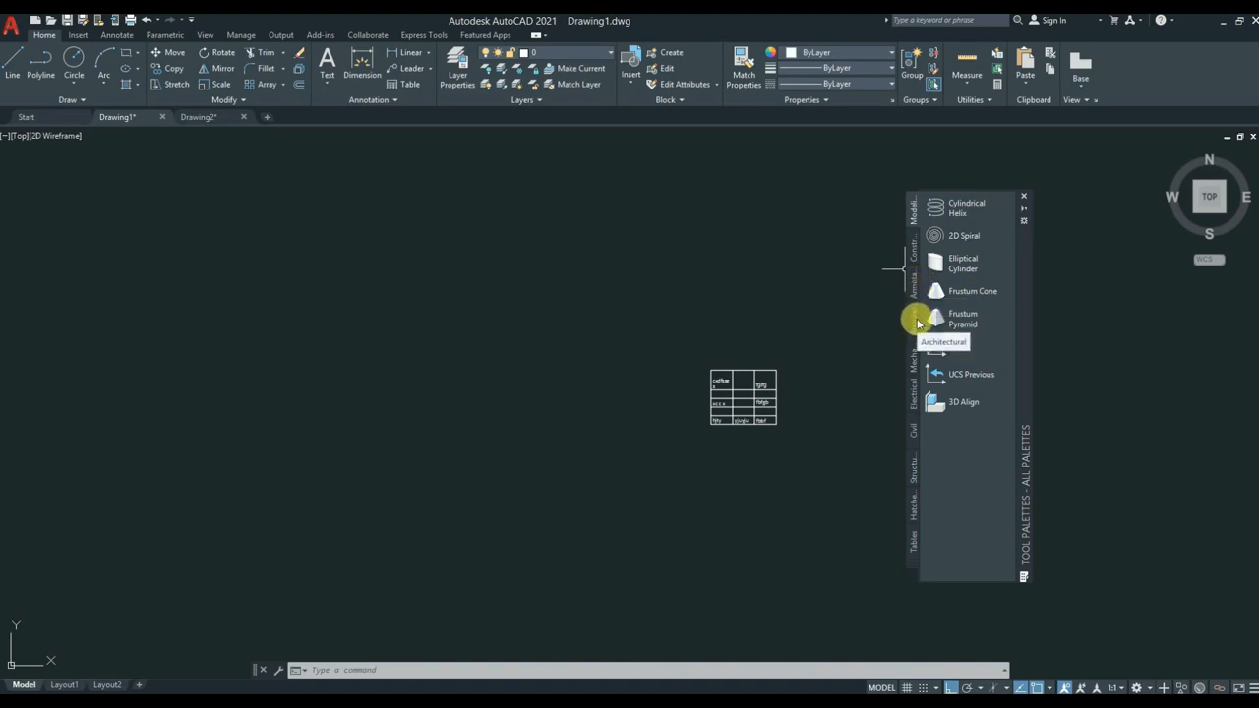
pyautogui.click(918, 322)
pyautogui.click(914, 358)
pyautogui.click(913, 390)
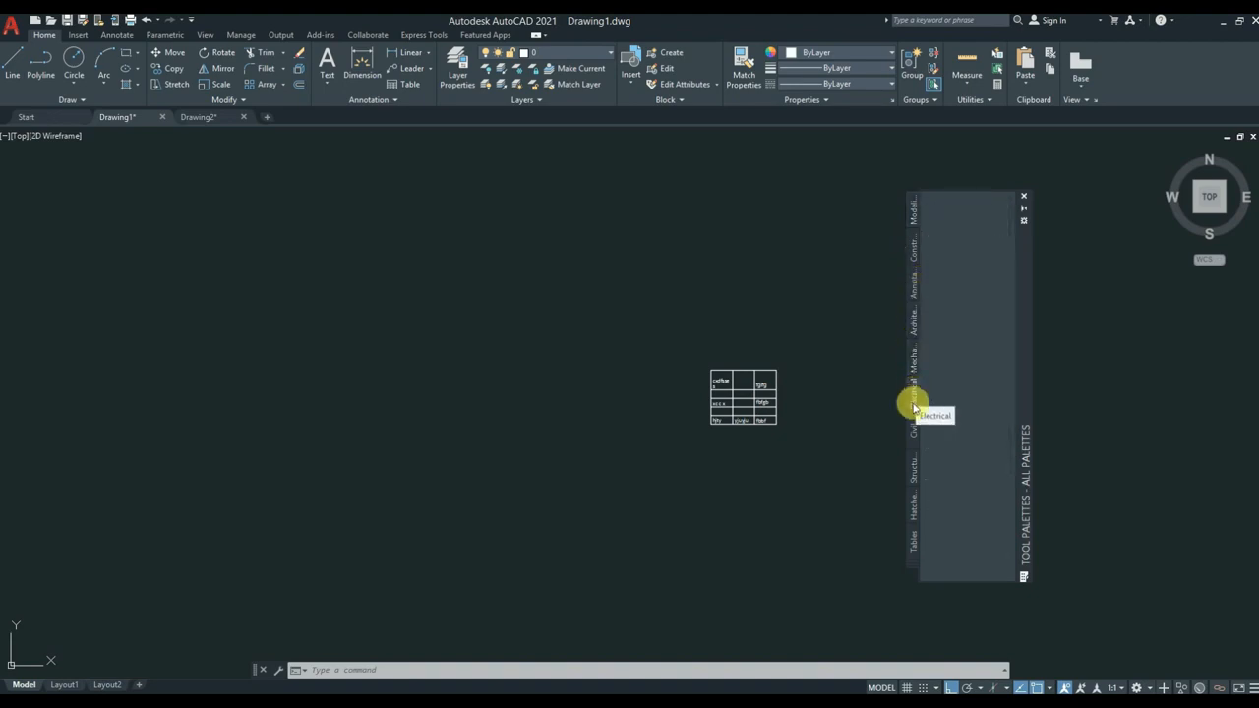
pyautogui.click(913, 429)
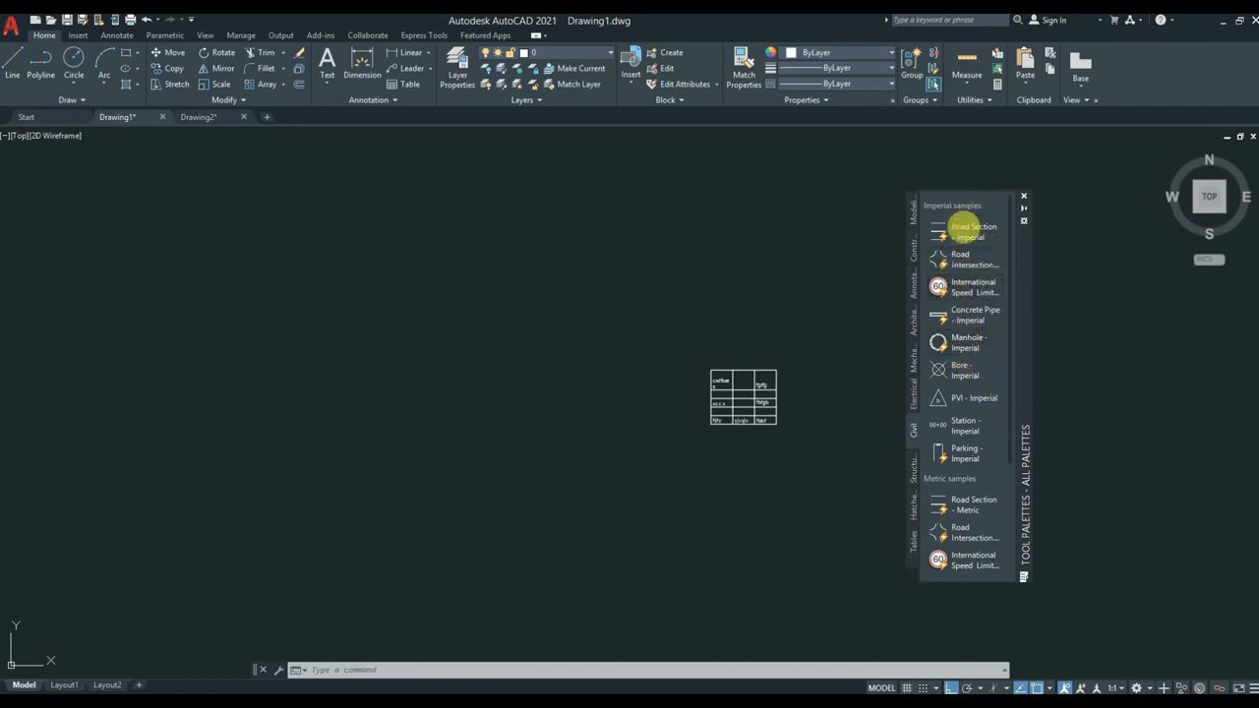
# Insert two Hex Nut - Metric blocks from the Mechanical samples, one over table cell C1 and one just outside the table.
pyautogui.click(914, 361)
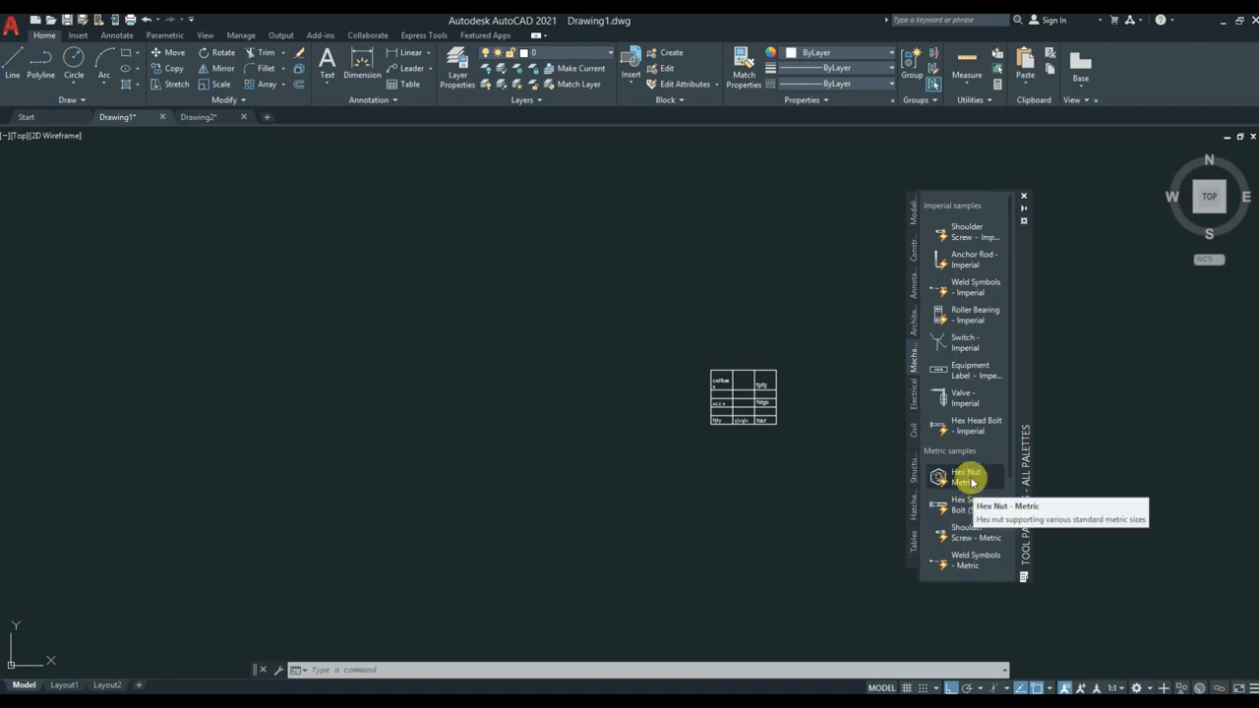
pyautogui.moveTo(805, 324); pyautogui.dragTo(762, 382)
pyautogui.scroll(6, 805, 332)
pyautogui.scroll(5, 806, 332)
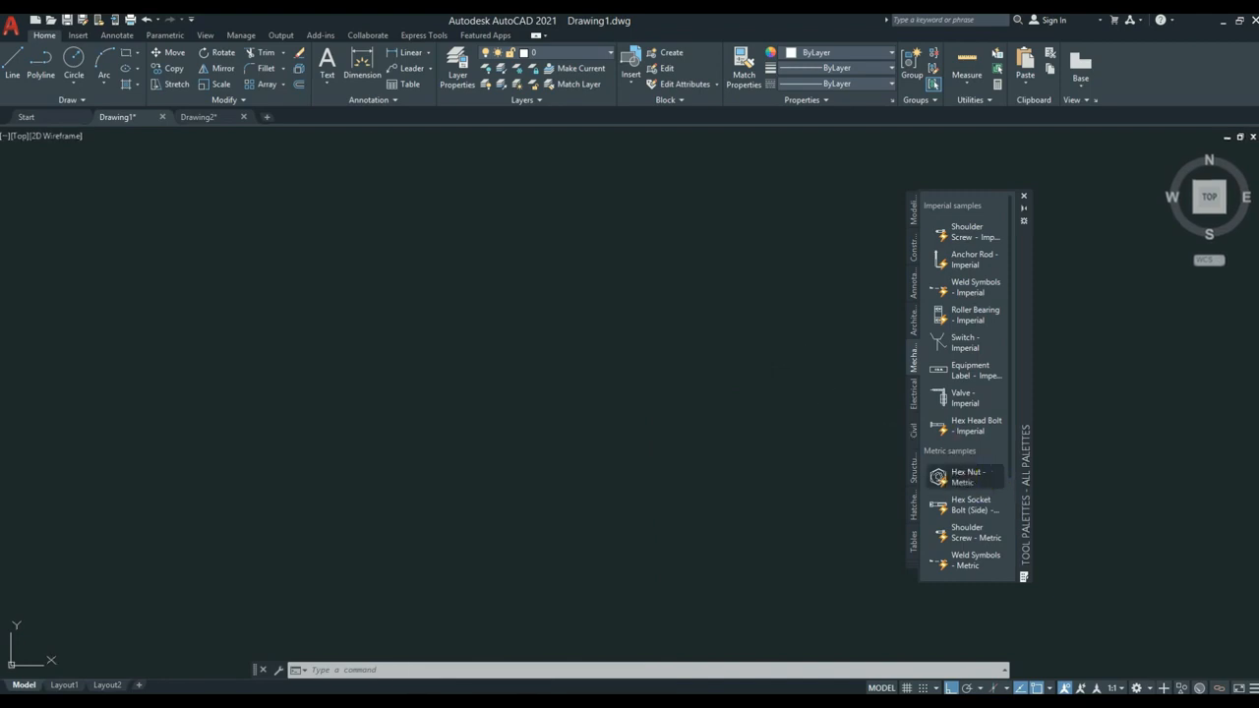
pyautogui.click(937, 477)
pyautogui.scroll(-2, 748, 405)
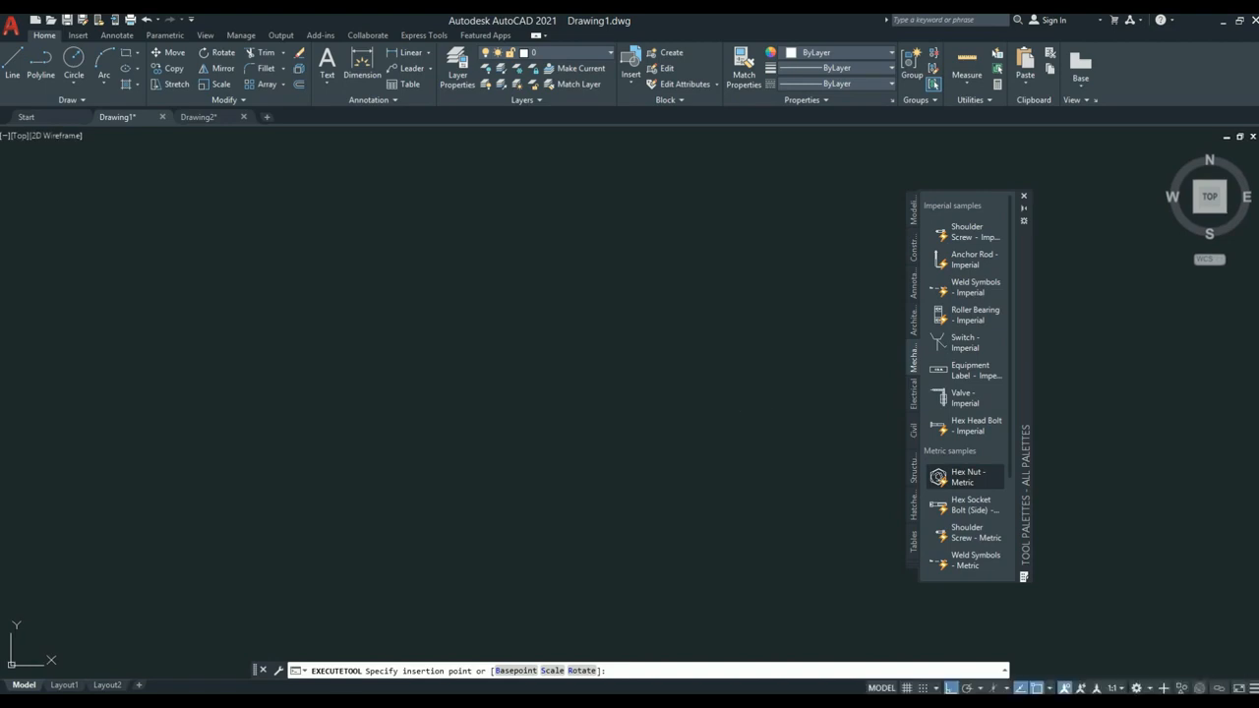
pyautogui.scroll(-3, 713, 393)
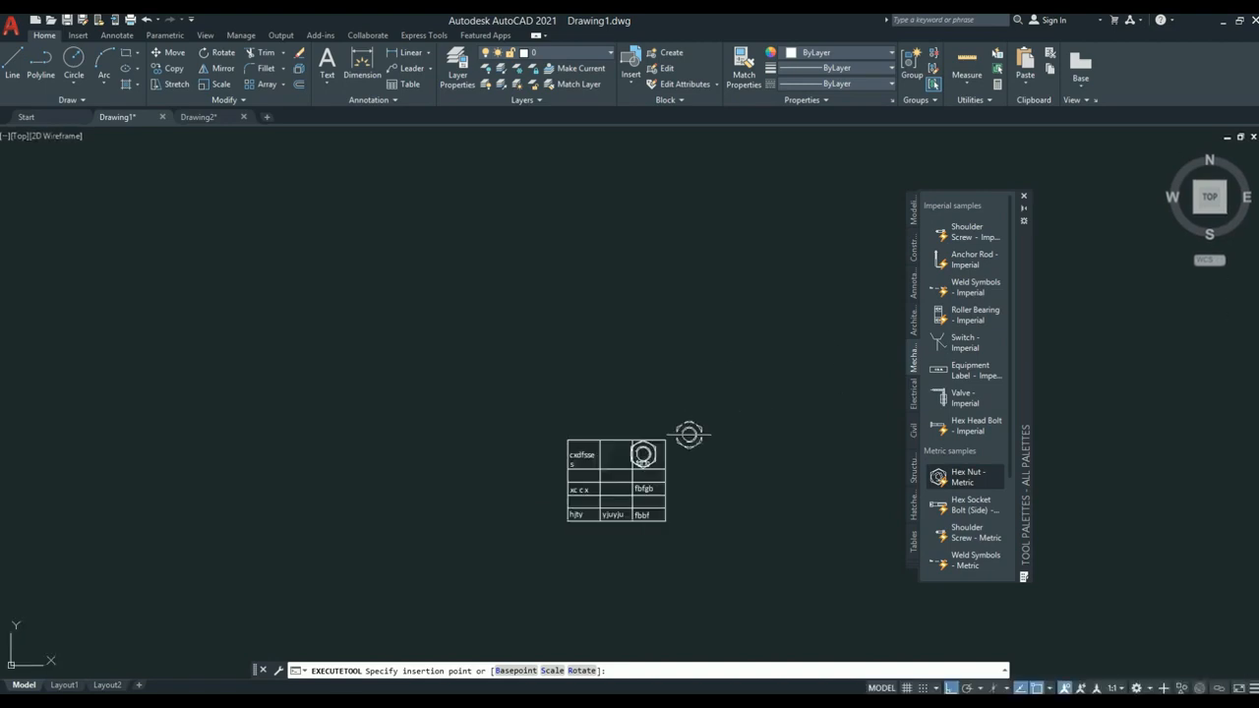
pyautogui.scroll(6, 692, 434)
pyautogui.click(717, 435)
pyautogui.moveTo(797, 438); pyautogui.dragTo(609, 332, button='middle')
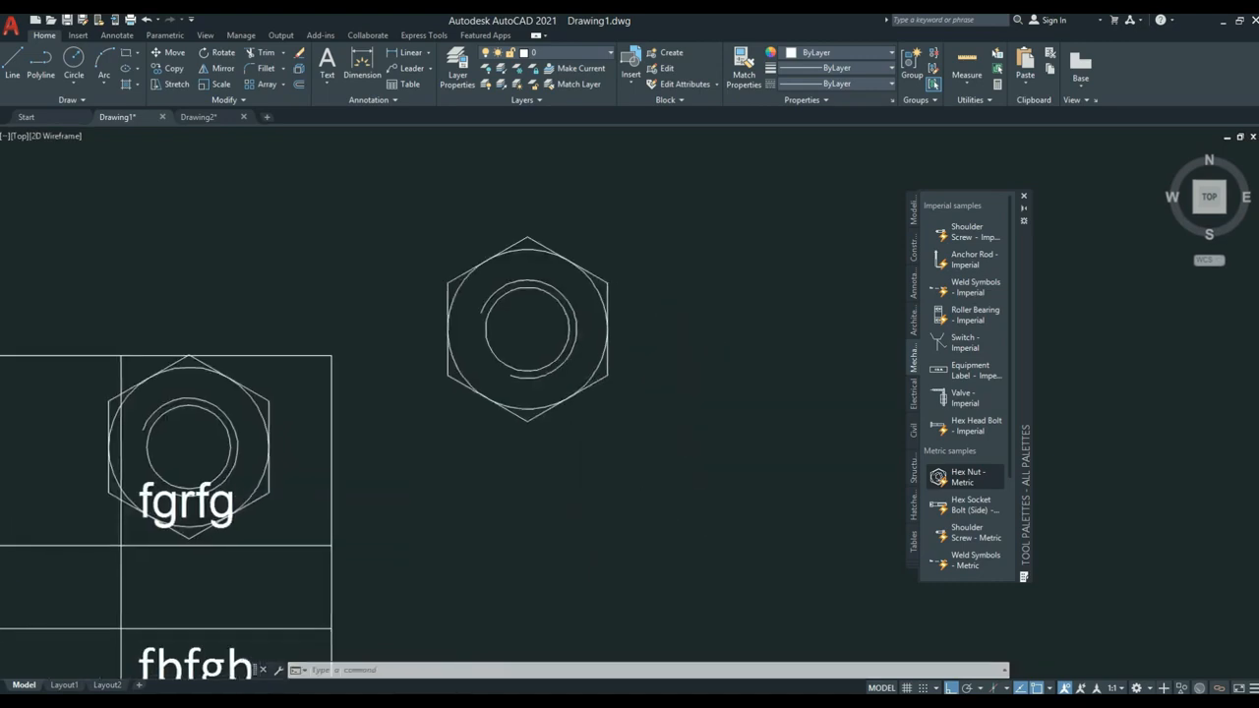
# Try size M3 on the hex nut outside the table and settle on size M14.
pyautogui.click(685, 304)
pyautogui.click(487, 369)
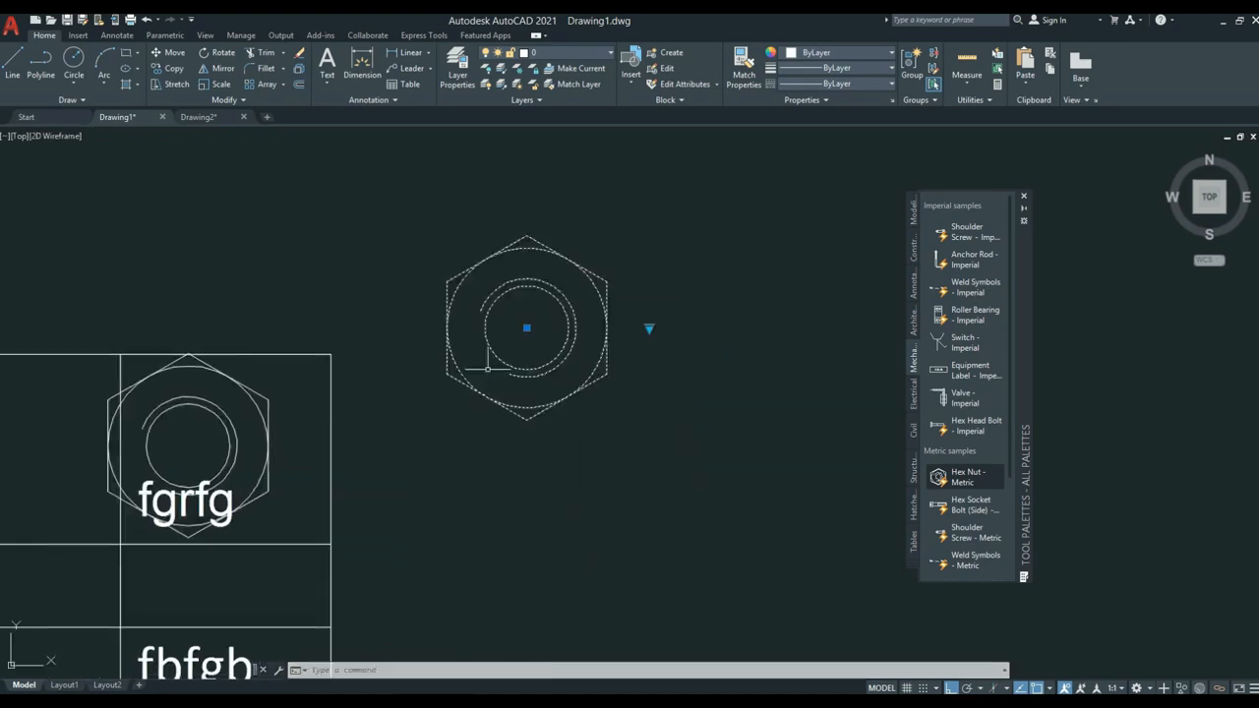
pyautogui.click(649, 328)
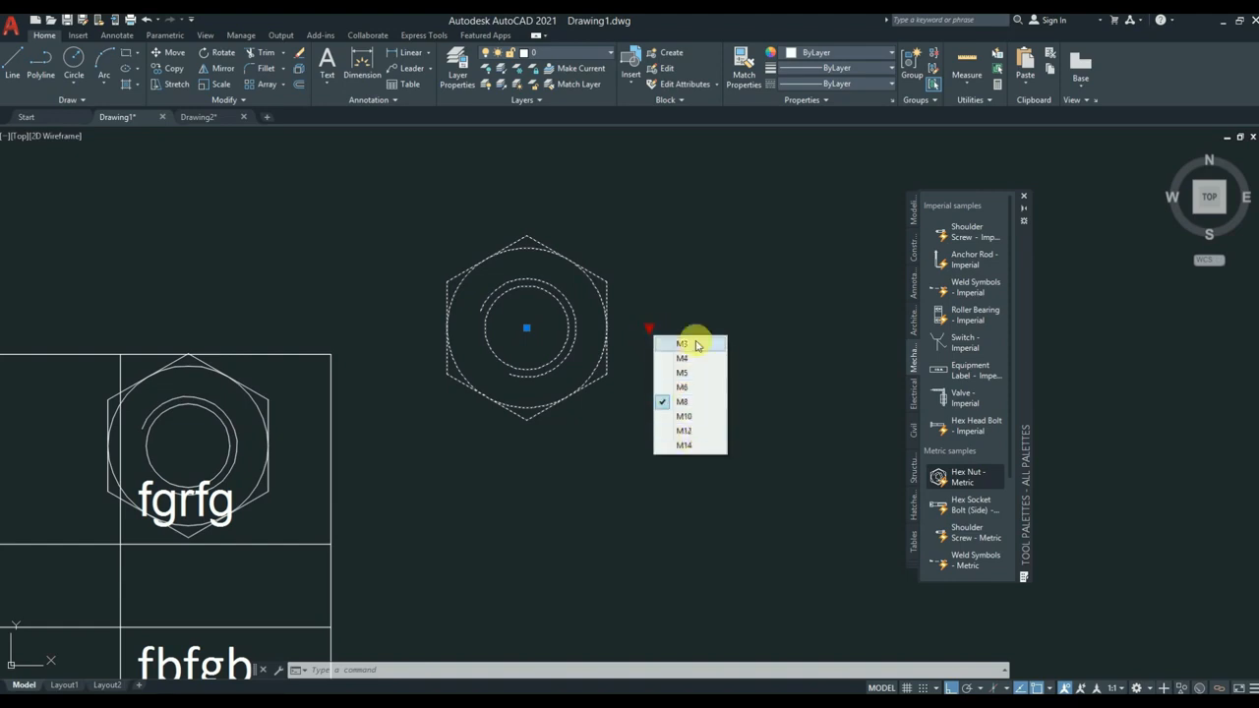
pyautogui.click(699, 346)
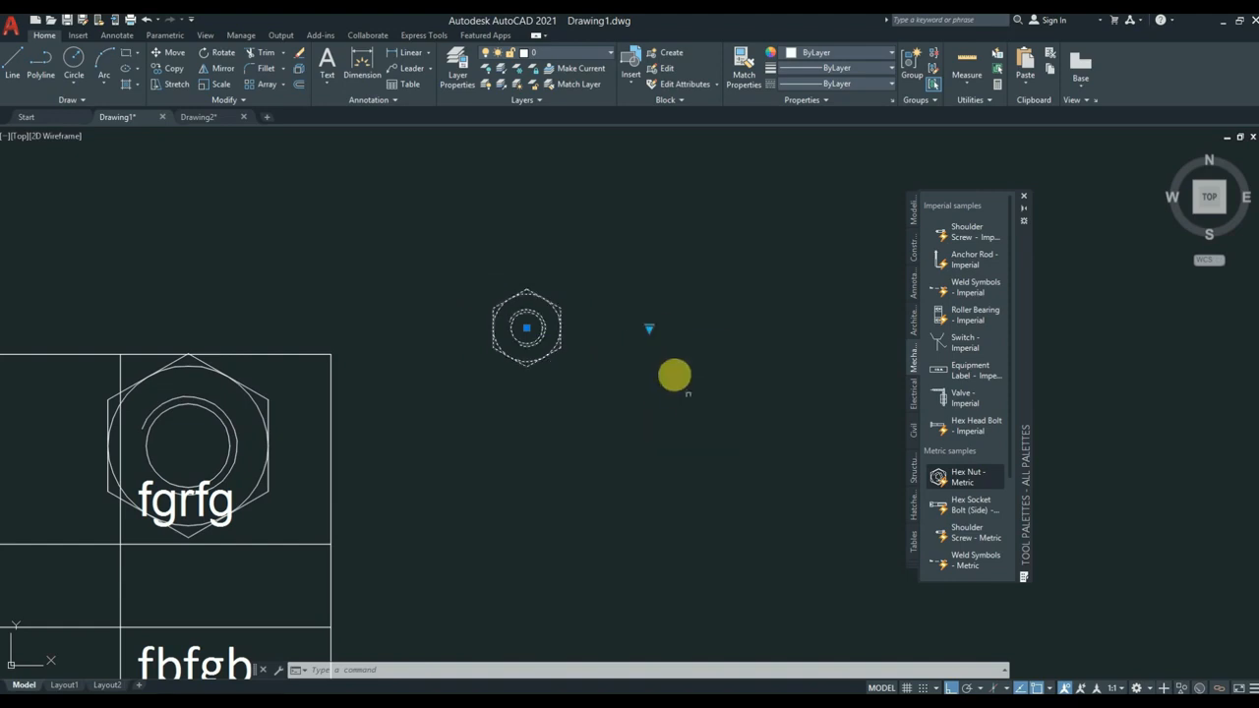
pyautogui.click(649, 329)
pyautogui.click(685, 443)
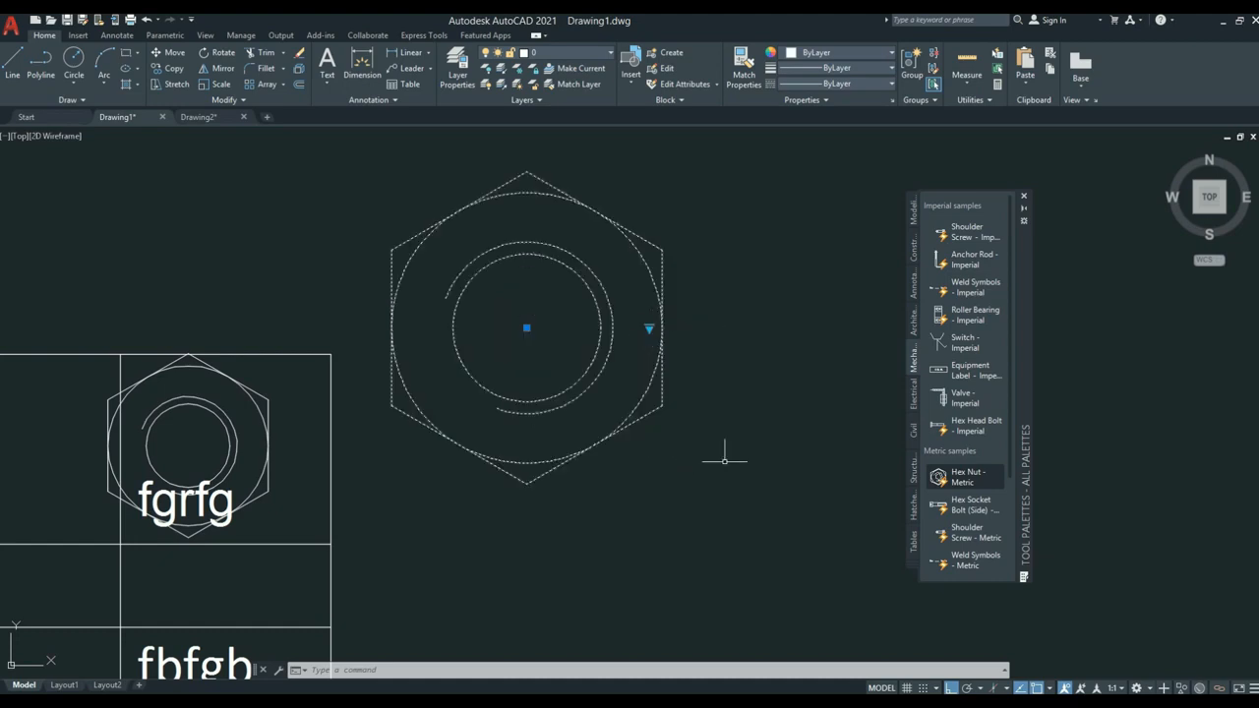
# Insert the Toilet - Imperial block from the Architectural samples into the drawing beside the large rectangle.
pyautogui.moveTo(814, 439); pyautogui.dragTo(686, 488, button='middle')
pyautogui.click(912, 320)
pyautogui.moveTo(806, 385)
pyautogui.mouseDown(button='middle')
pyautogui.moveTo(789, 373)
pyautogui.moveTo(686, 486)
pyautogui.mouseUp(button='middle')
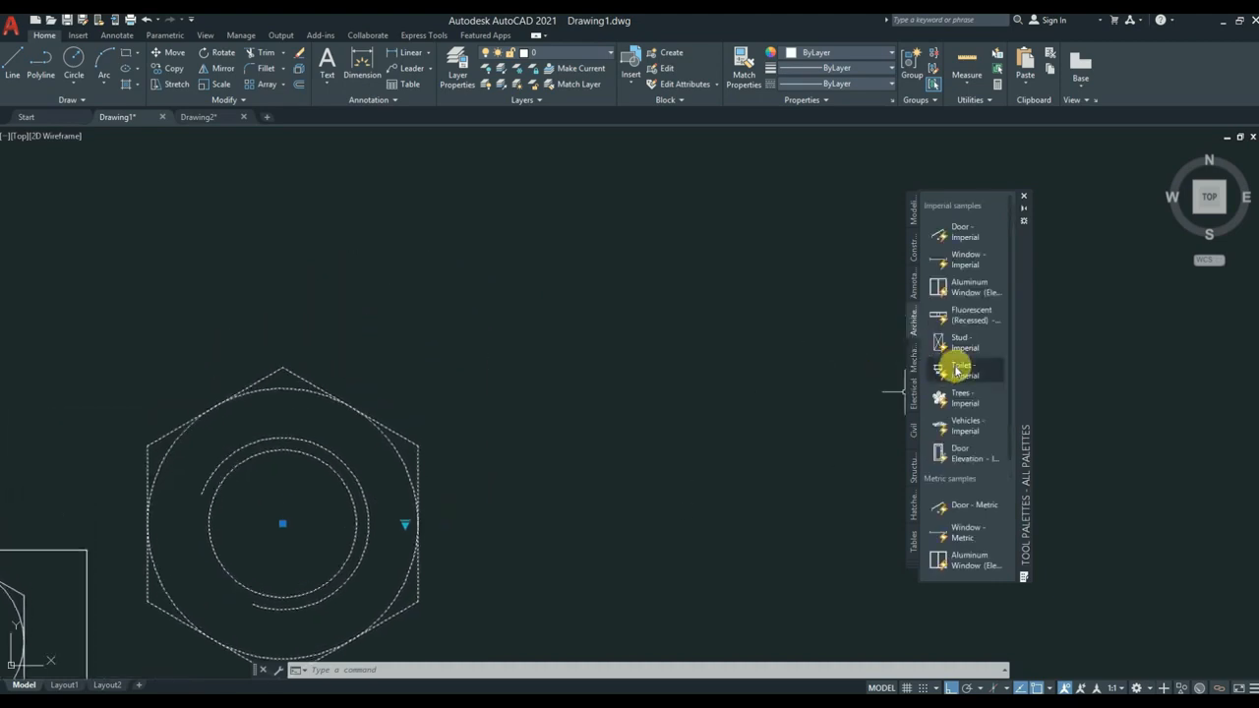
pyautogui.press('Escape')
pyautogui.scroll(-5, 635, 330)
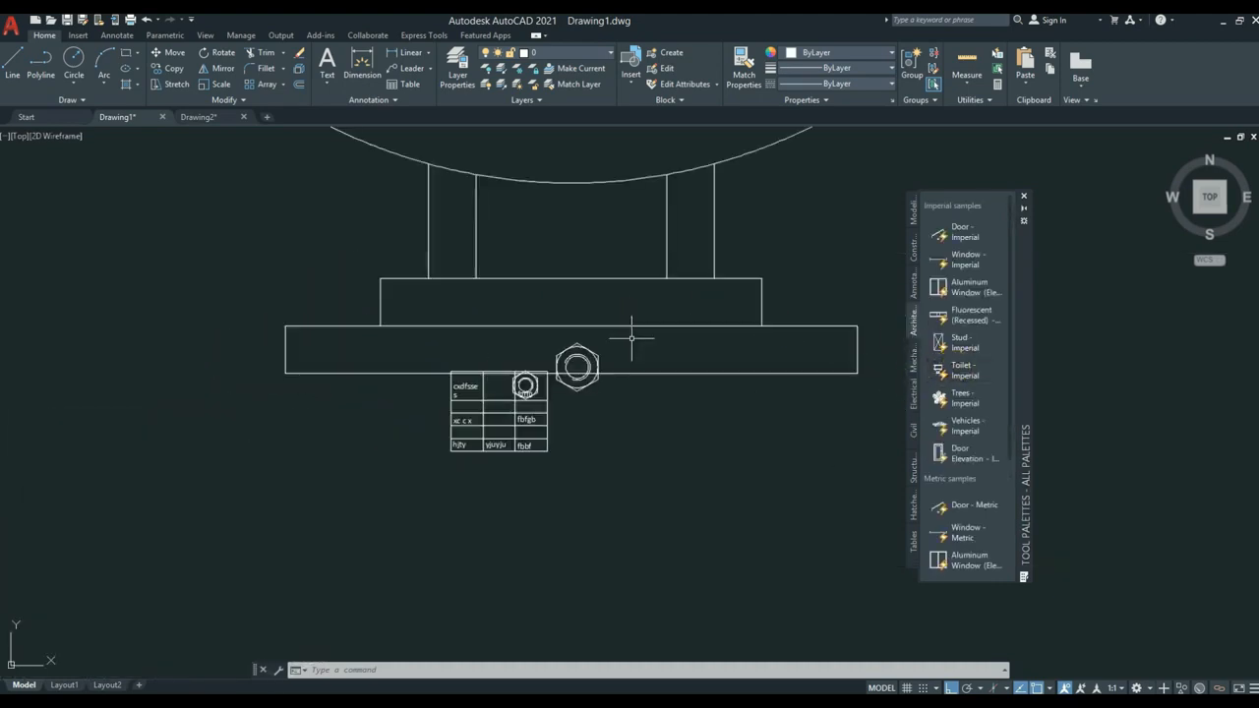
pyautogui.scroll(5, 637, 334)
pyautogui.click(677, 270)
# Switch the inserted toilet block to its side view.
pyautogui.click(640, 294)
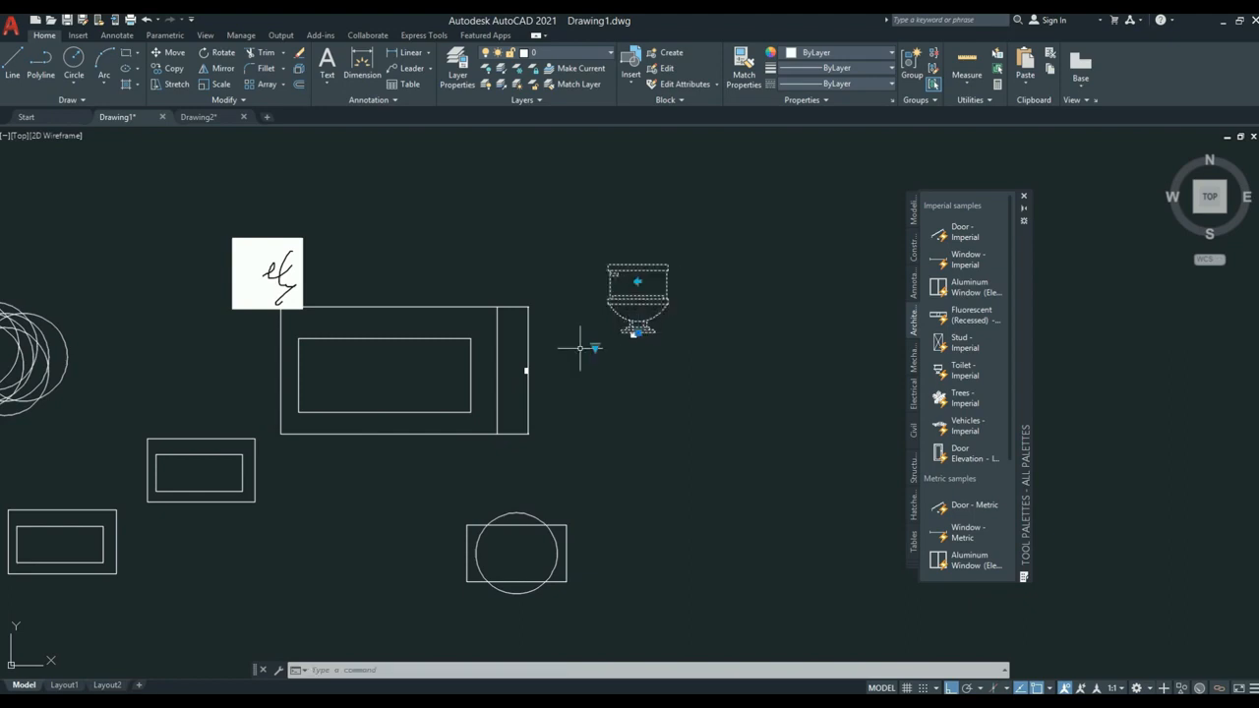
pyautogui.click(595, 346)
pyautogui.click(624, 390)
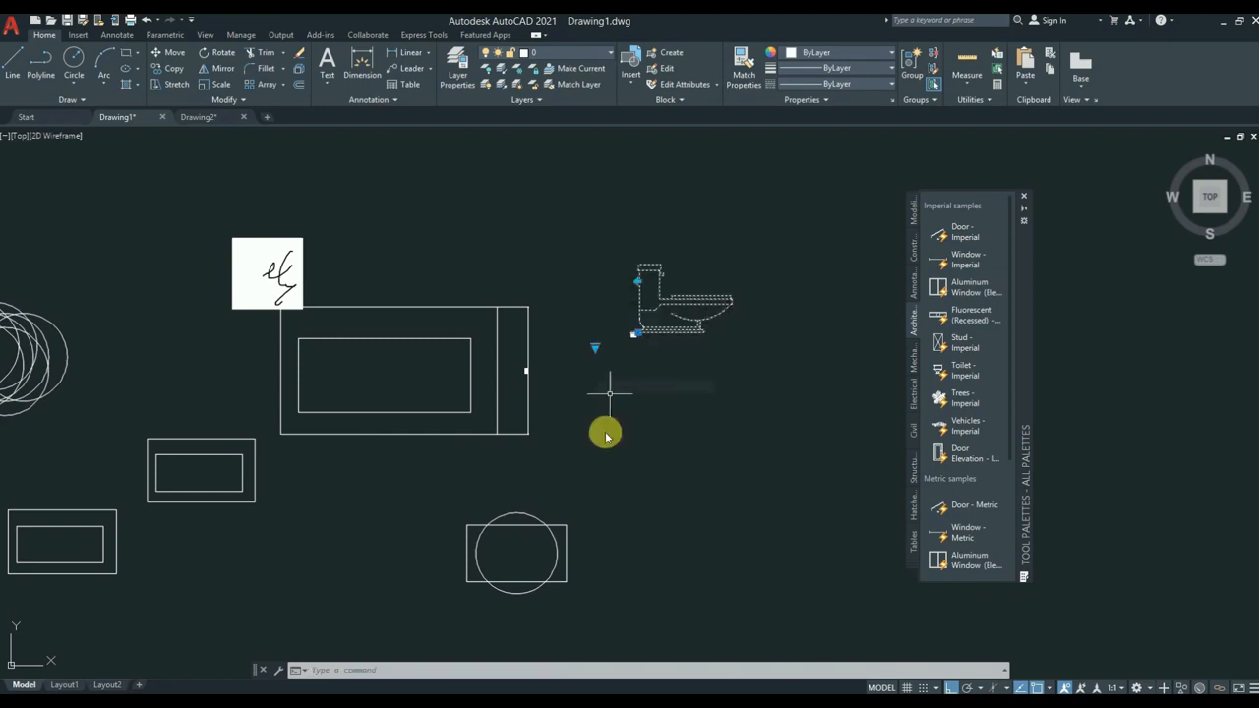
# Insert the Vehicles - Imperial block from the Architectural samples beside the toilet block.
pyautogui.click(957, 372)
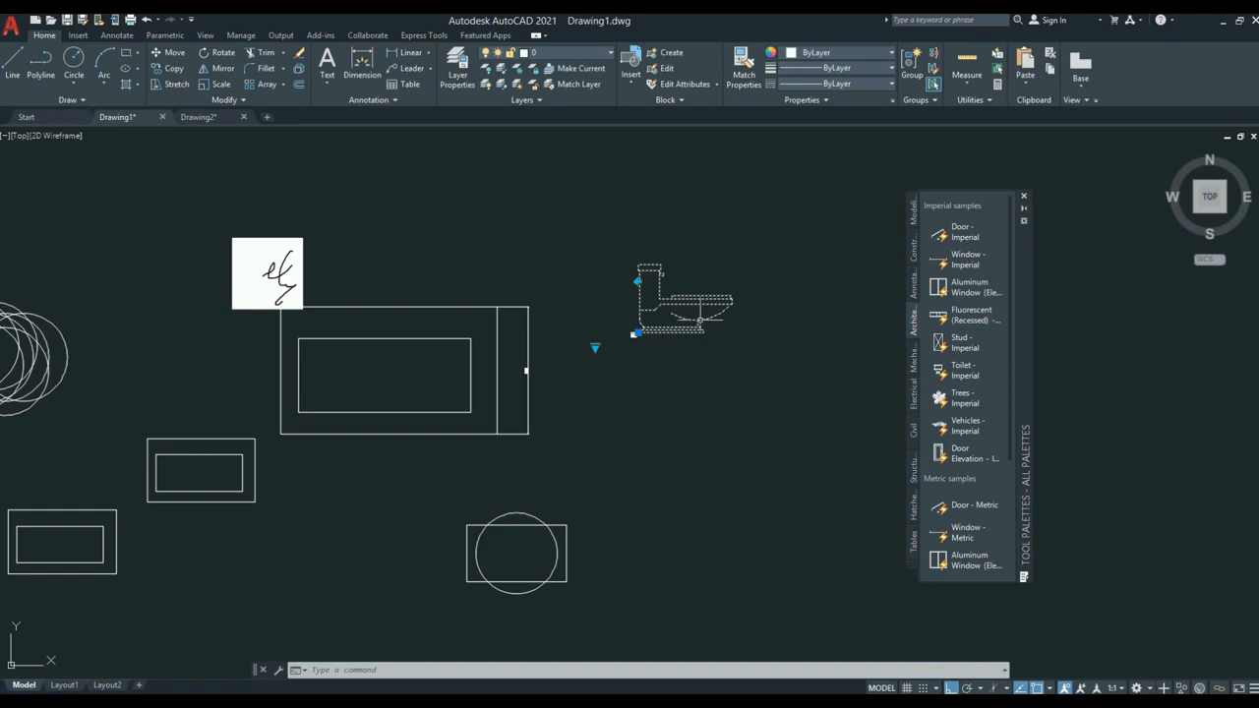
pyautogui.click(963, 427)
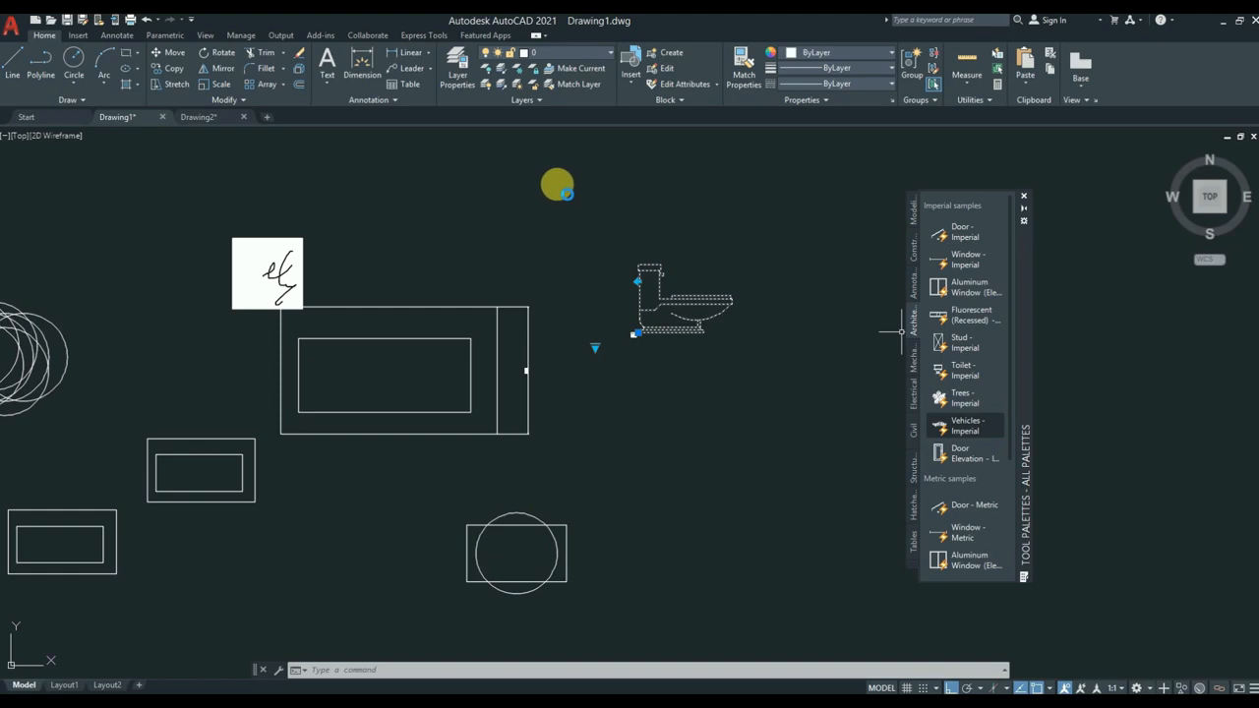
pyautogui.scroll(-3, 669, 256)
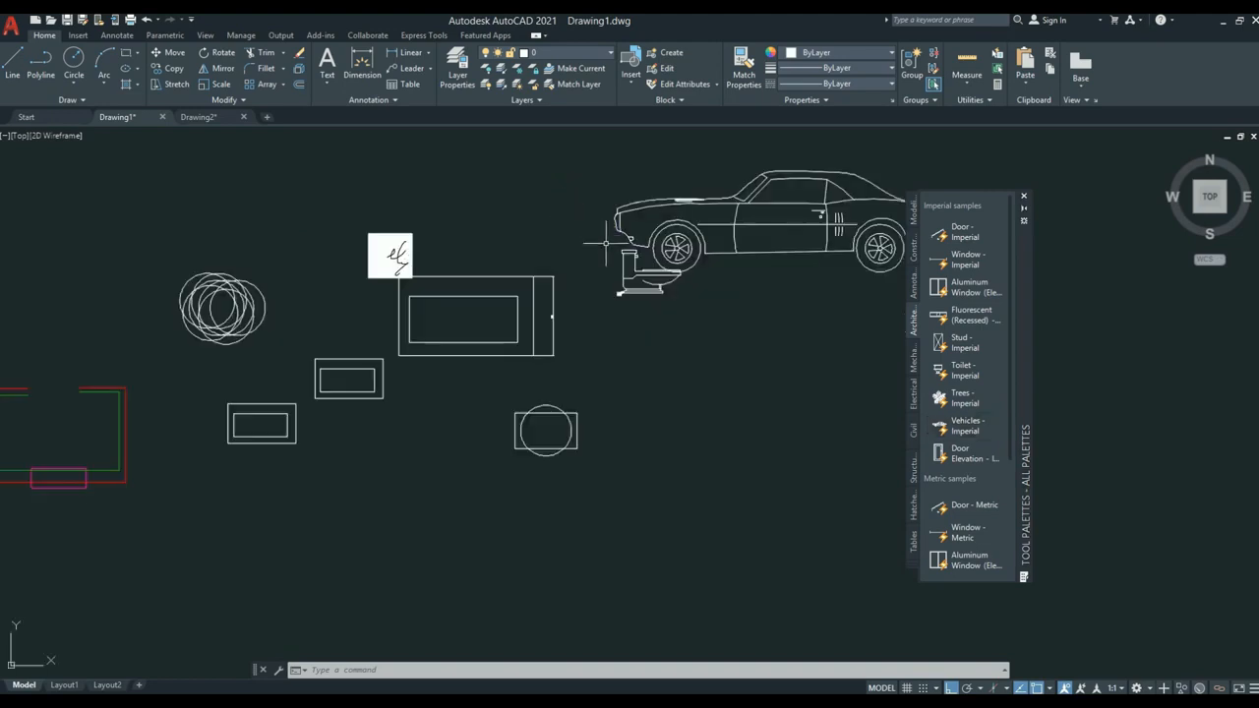
# Try Sedan (Top) on the vehicle block, settle on Truck (Side), and move the tool palettes farther away from the drawn objects.
pyautogui.click(666, 284)
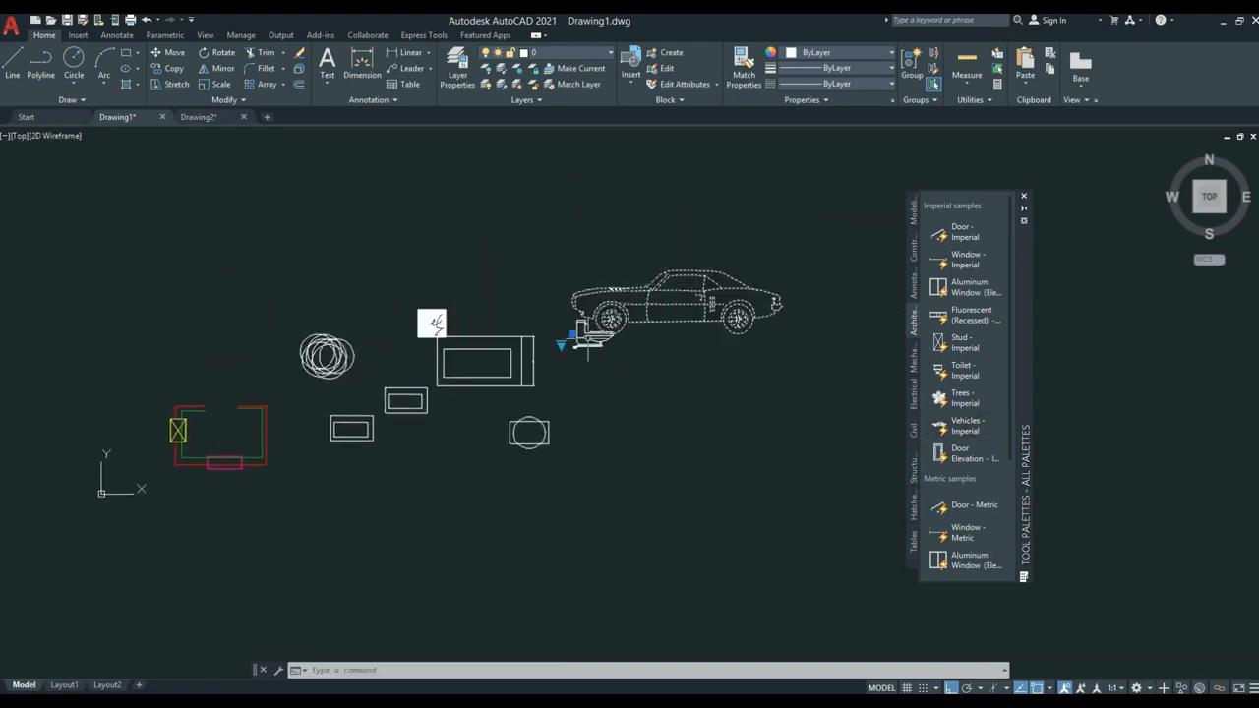
pyautogui.click(561, 345)
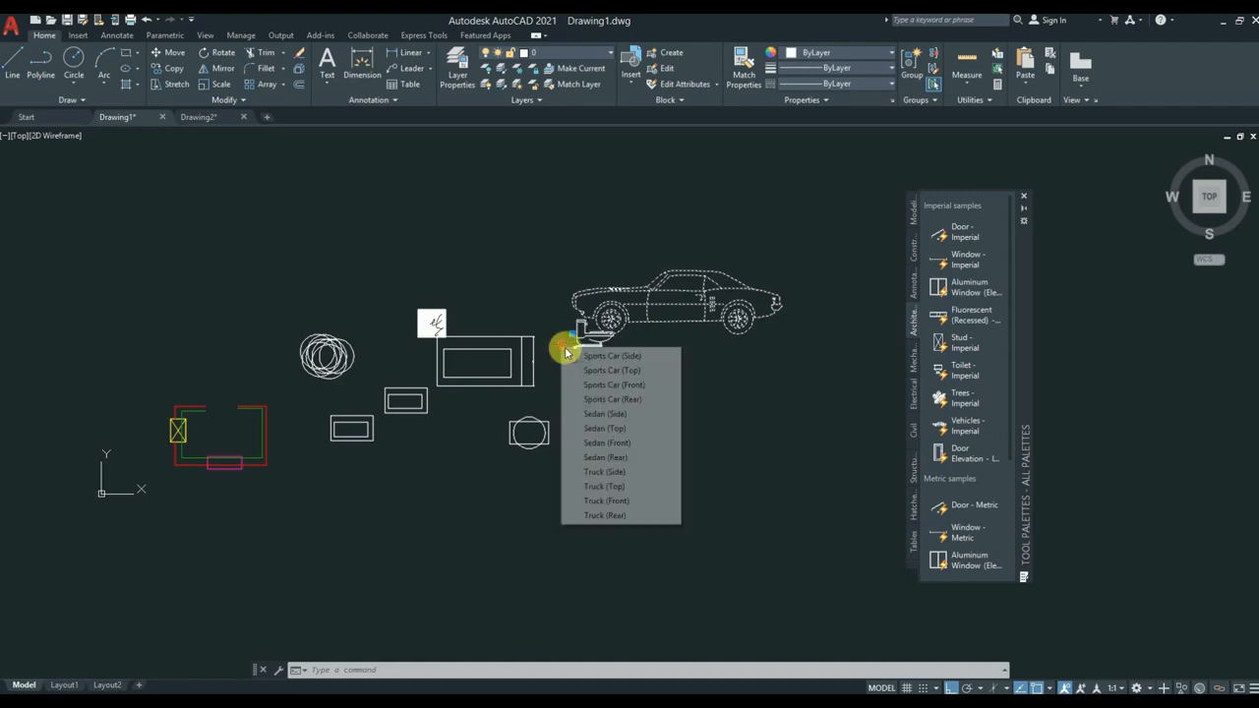
pyautogui.click(603, 428)
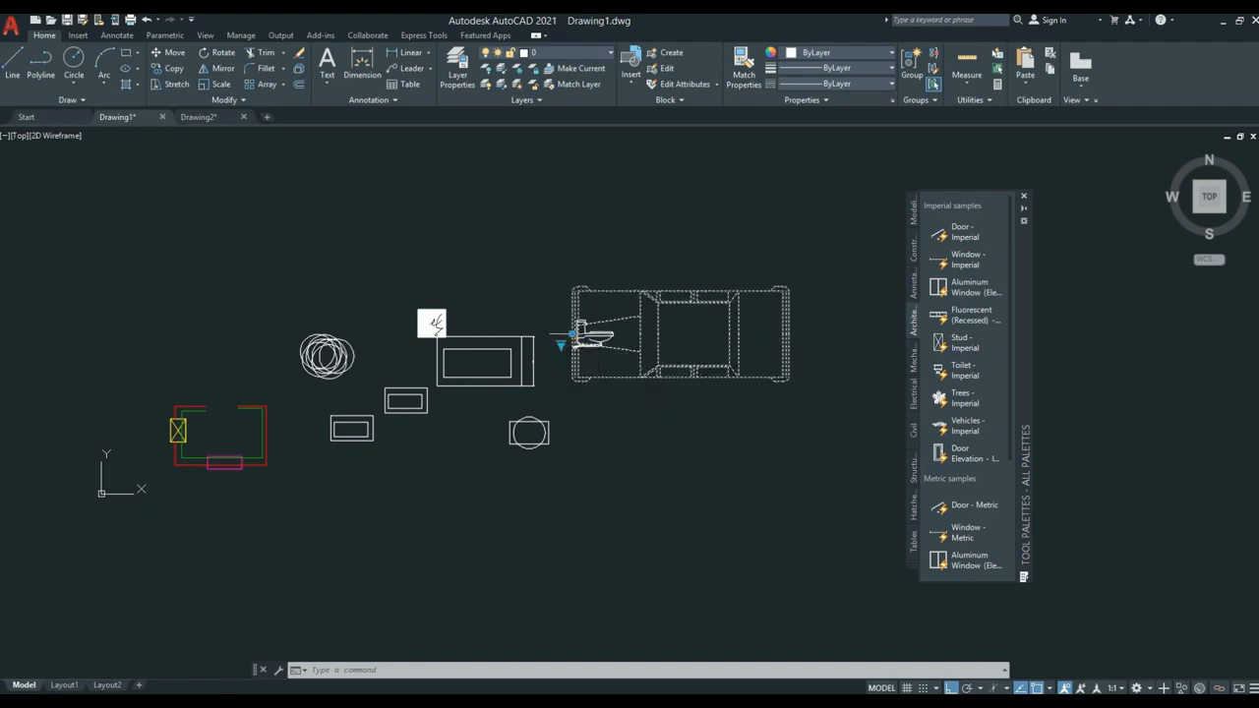
pyautogui.click(562, 345)
pyautogui.click(604, 466)
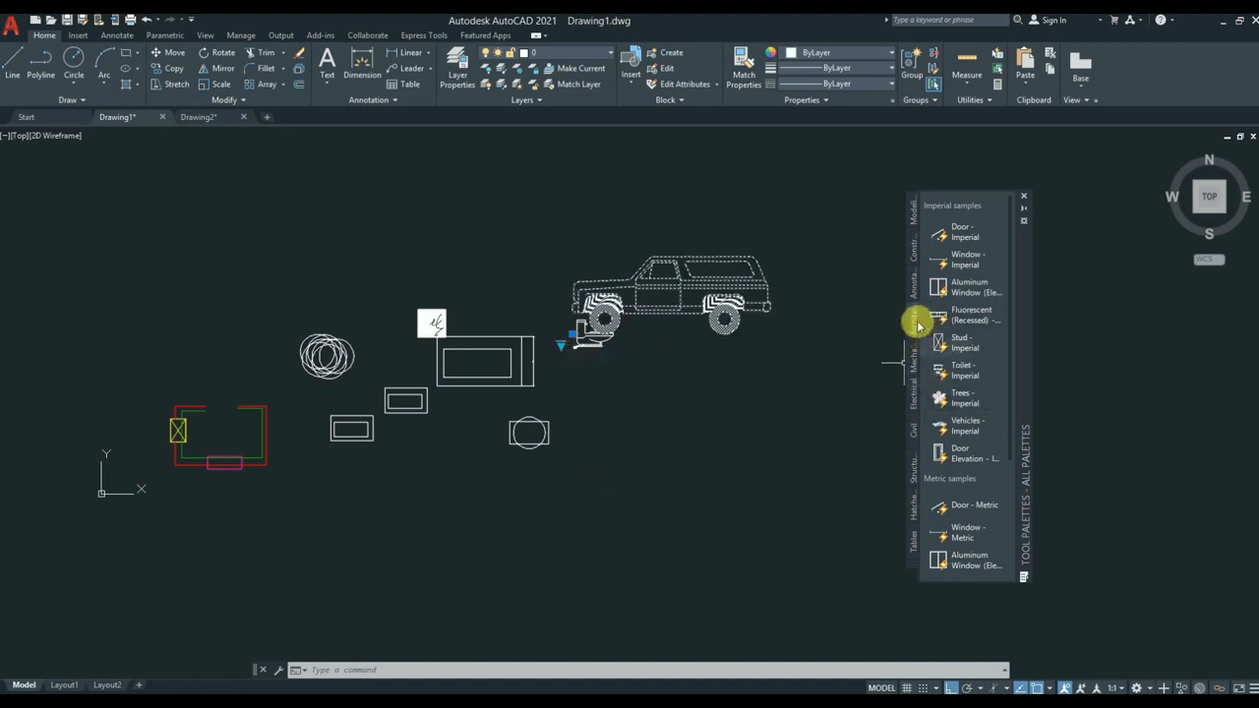
pyautogui.press('Escape')
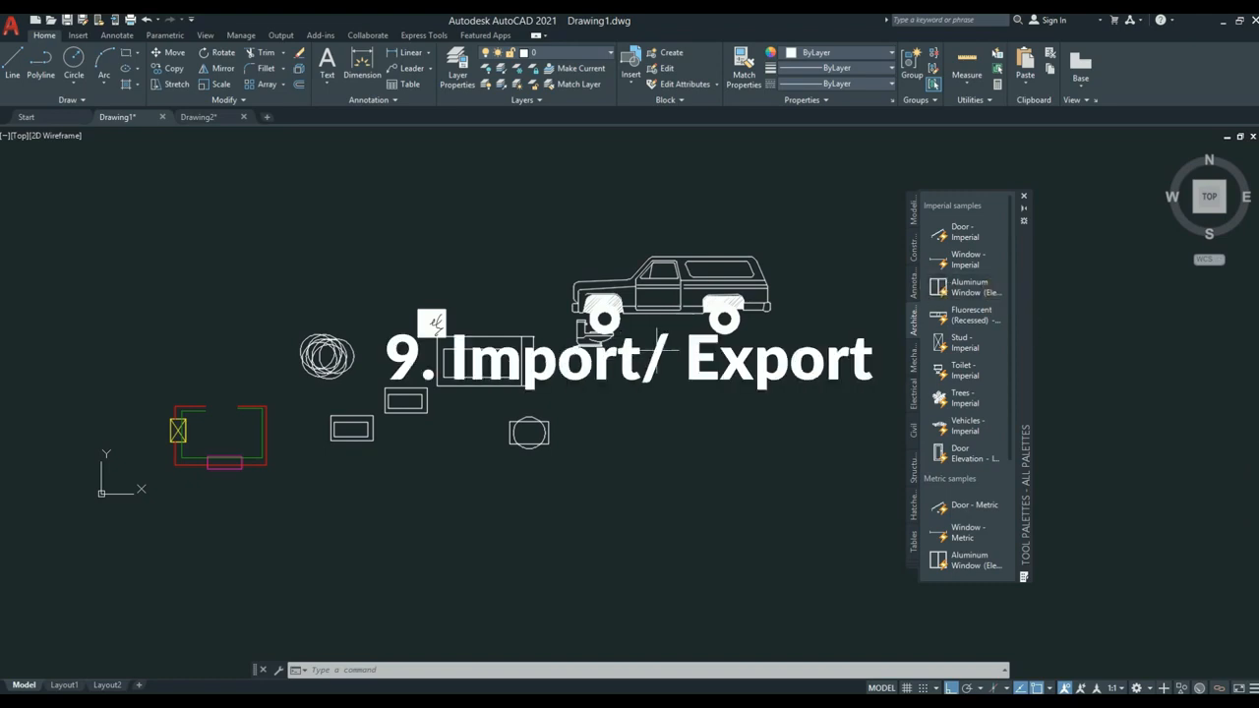
pyautogui.moveTo(1024, 270); pyautogui.dragTo(1171, 280)
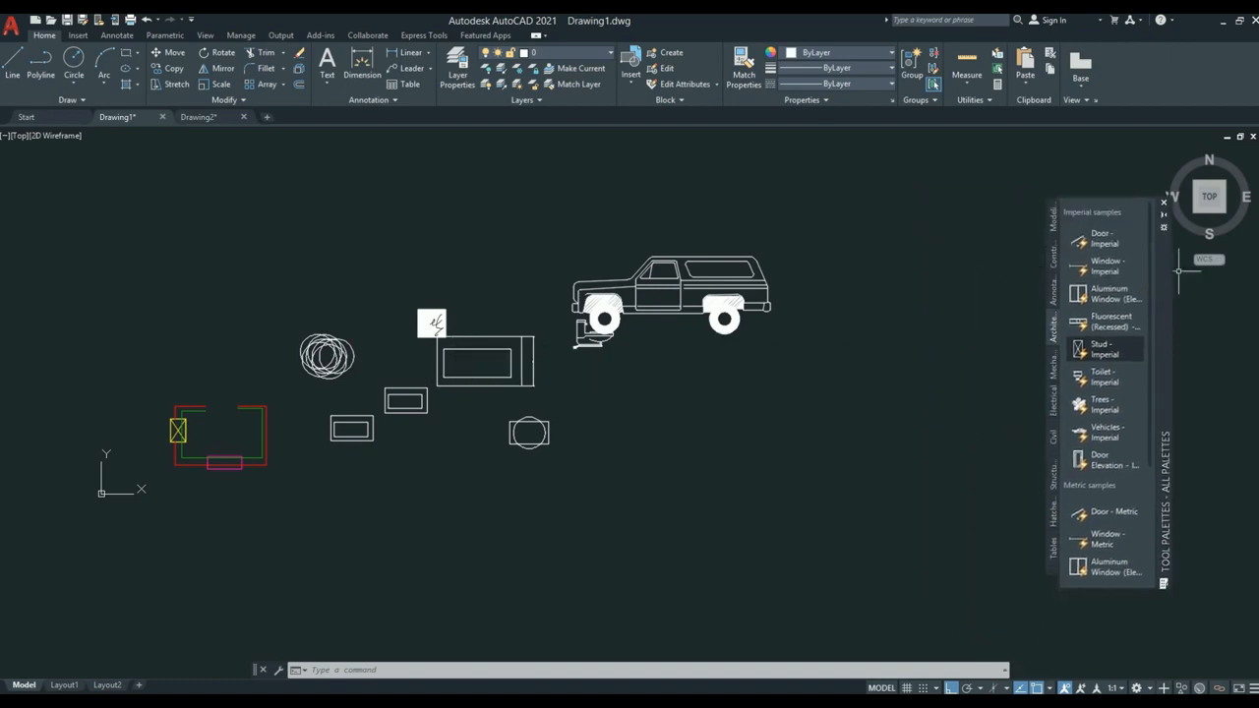
# Examine the file types available for importing other formats, try MicroStation DGN (*.dgn), and leave without importing.
pyautogui.click(17, 37)
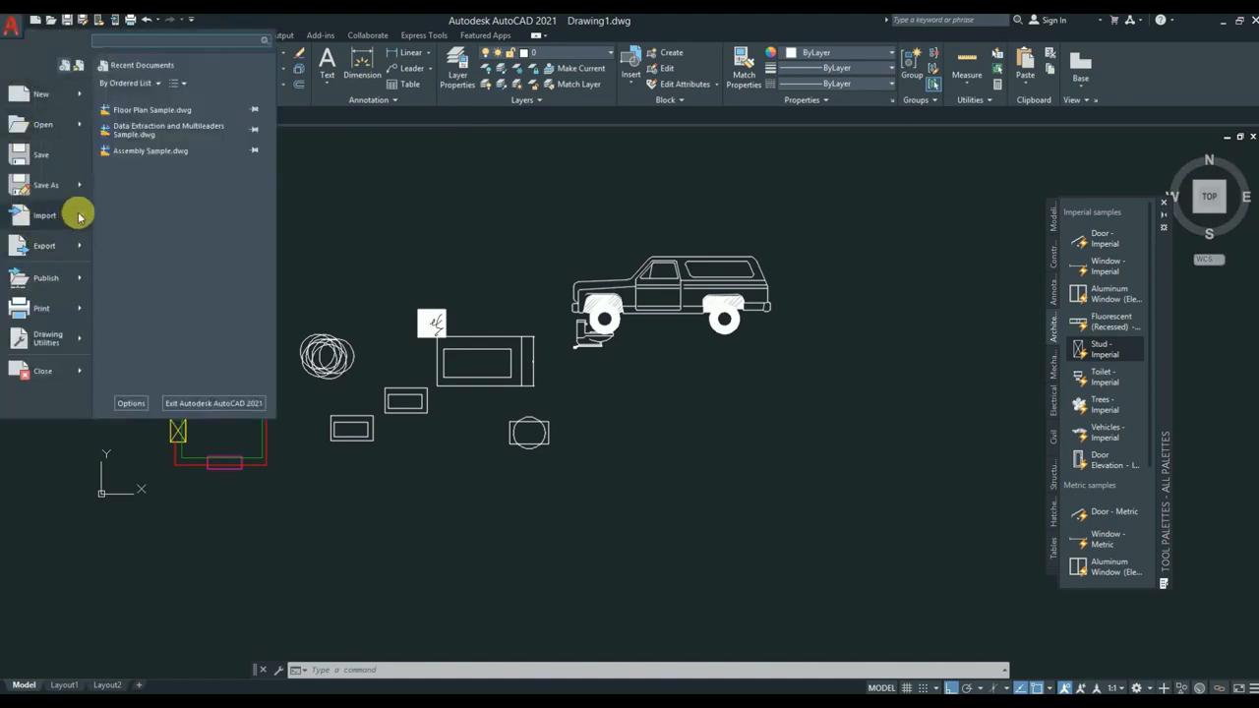
pyautogui.moveTo(80, 217)
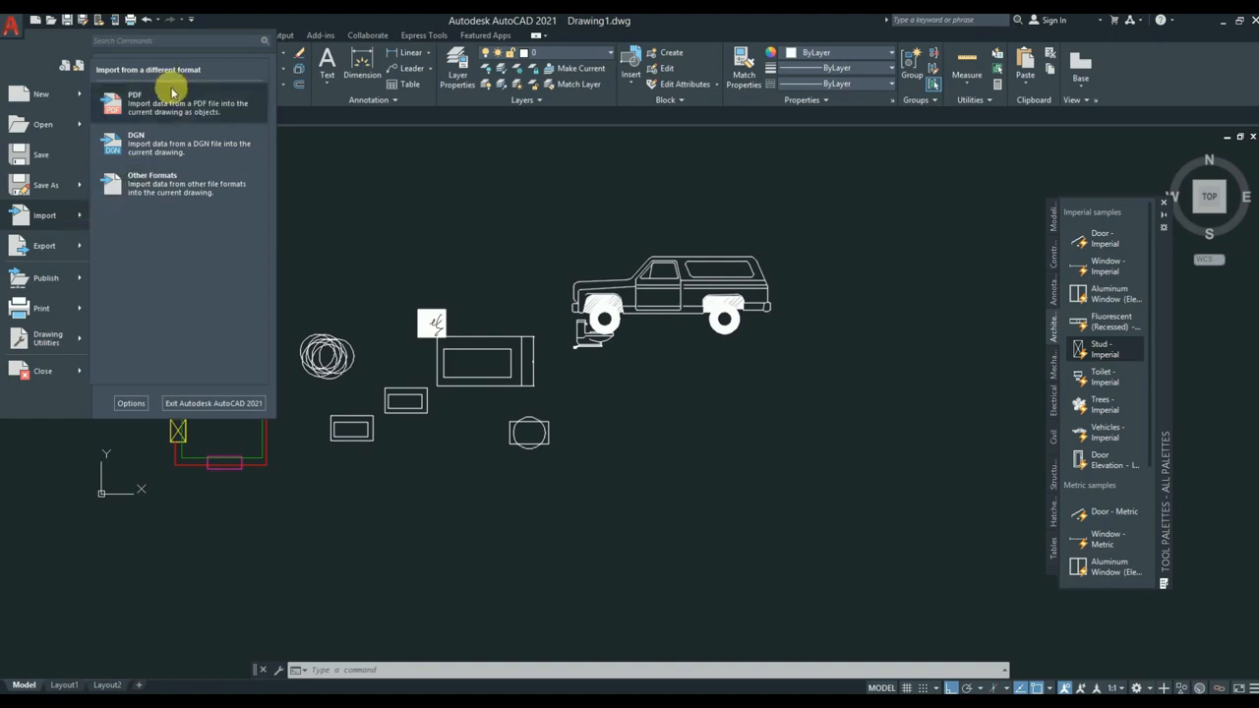
pyautogui.click(169, 191)
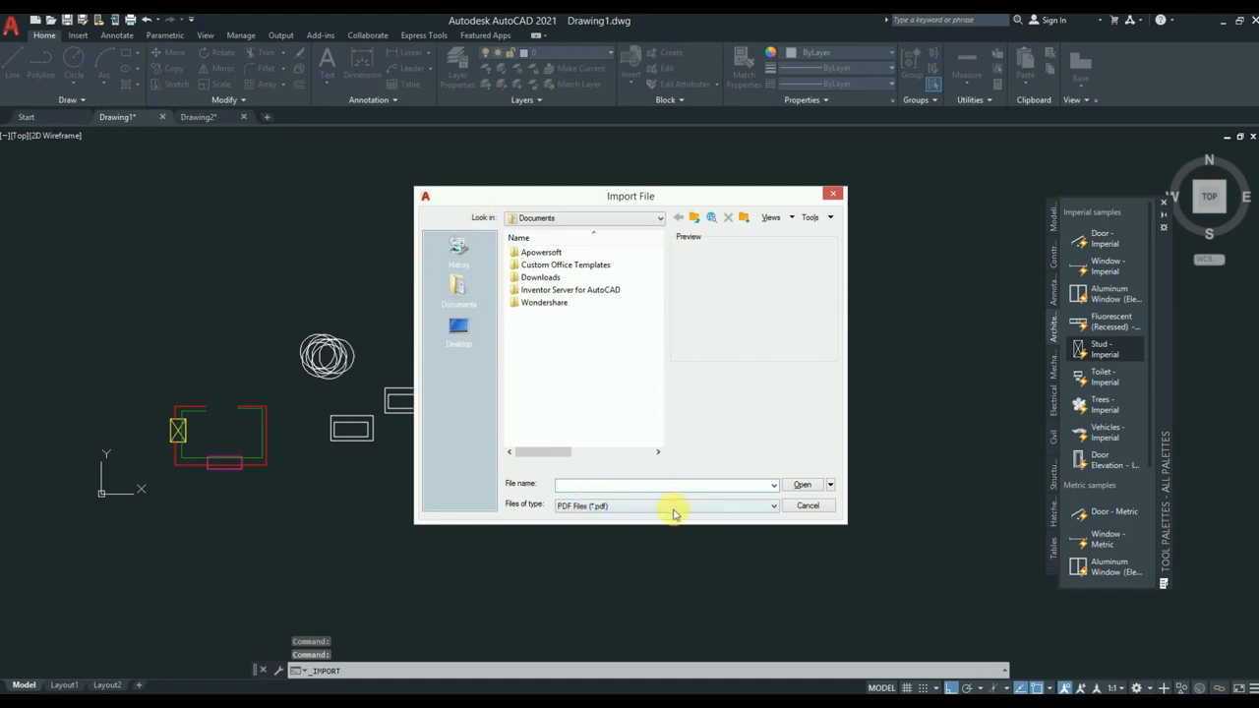
pyautogui.click(673, 508)
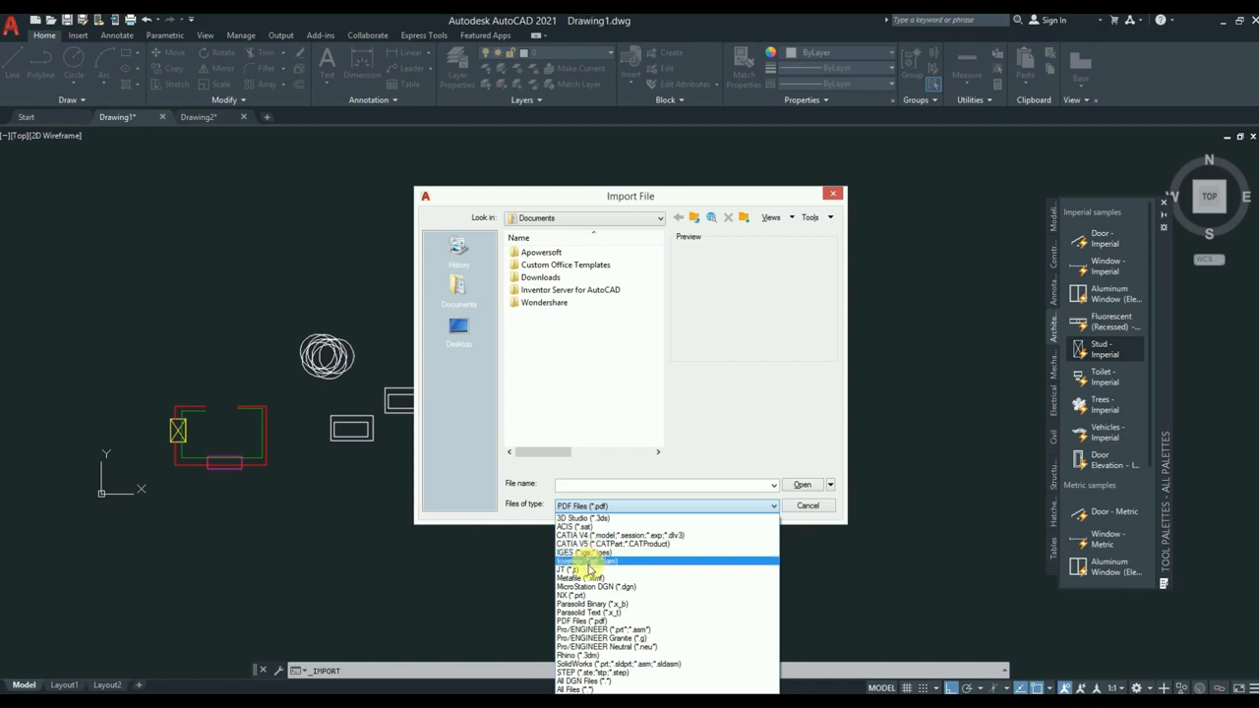
pyautogui.click(649, 416)
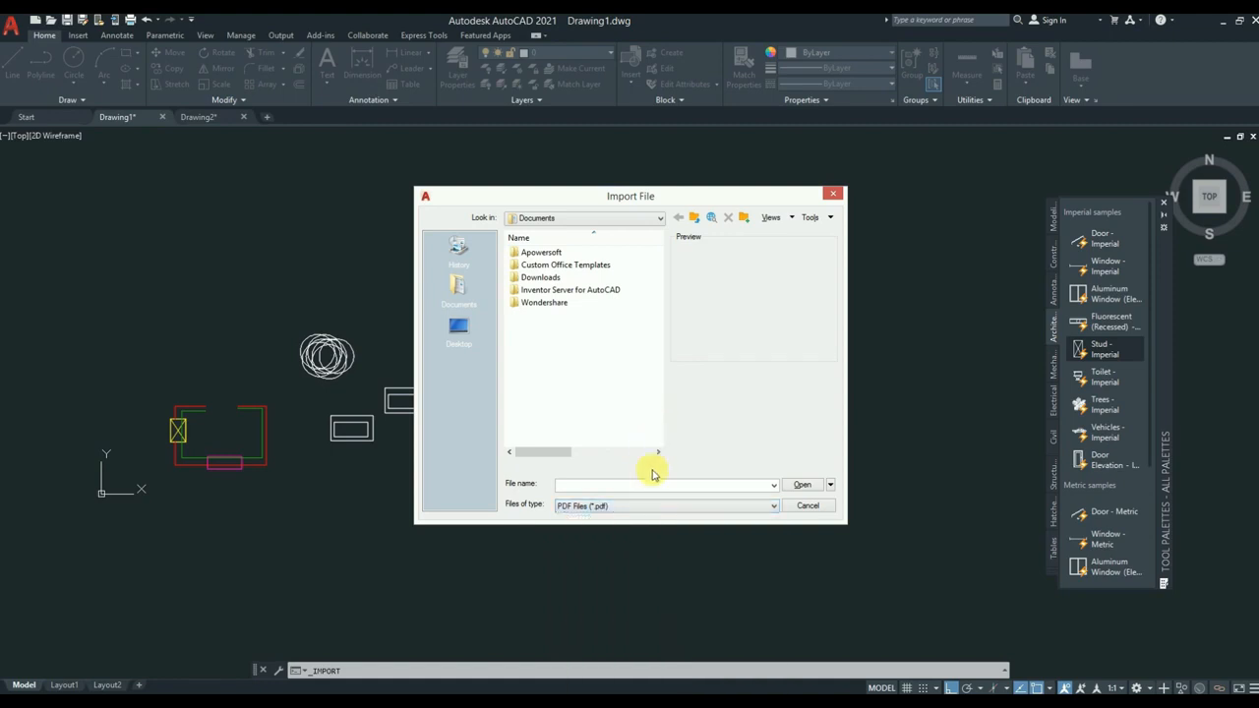
pyautogui.click(643, 507)
pyautogui.click(595, 526)
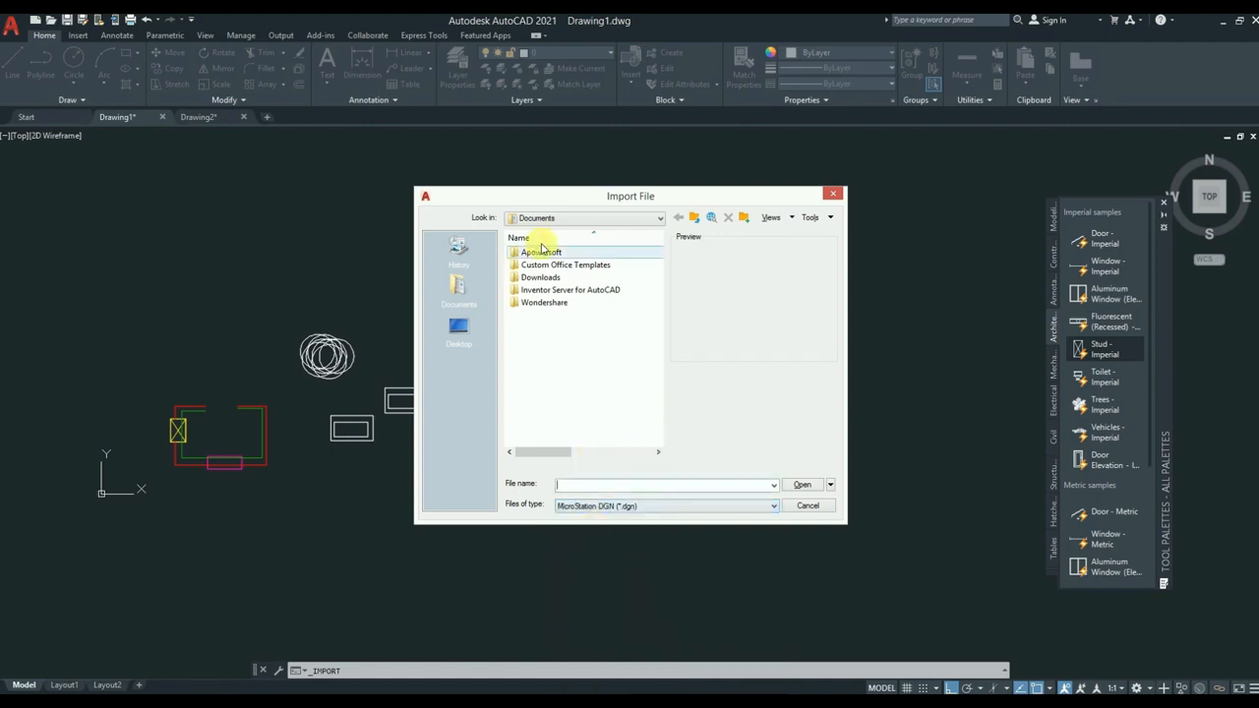
pyautogui.click(833, 195)
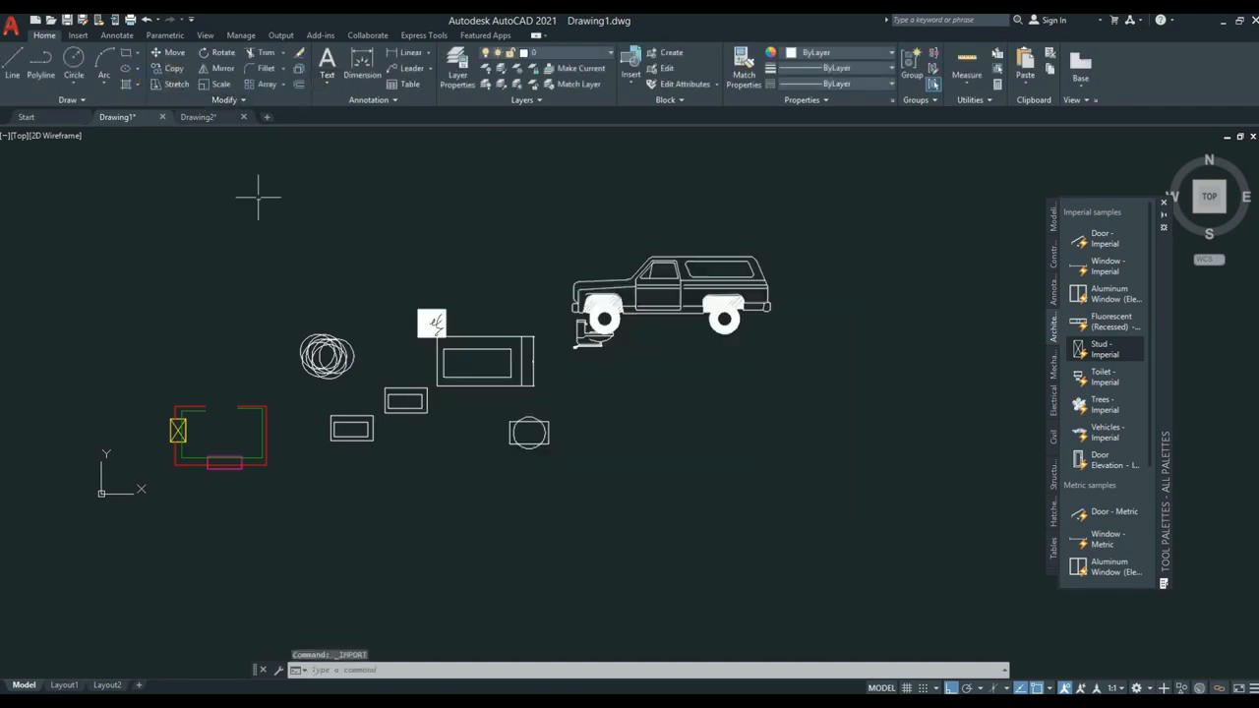
# Examine the options for exporting the drawing to other formats and leave without saving a file.
pyautogui.click(11, 24)
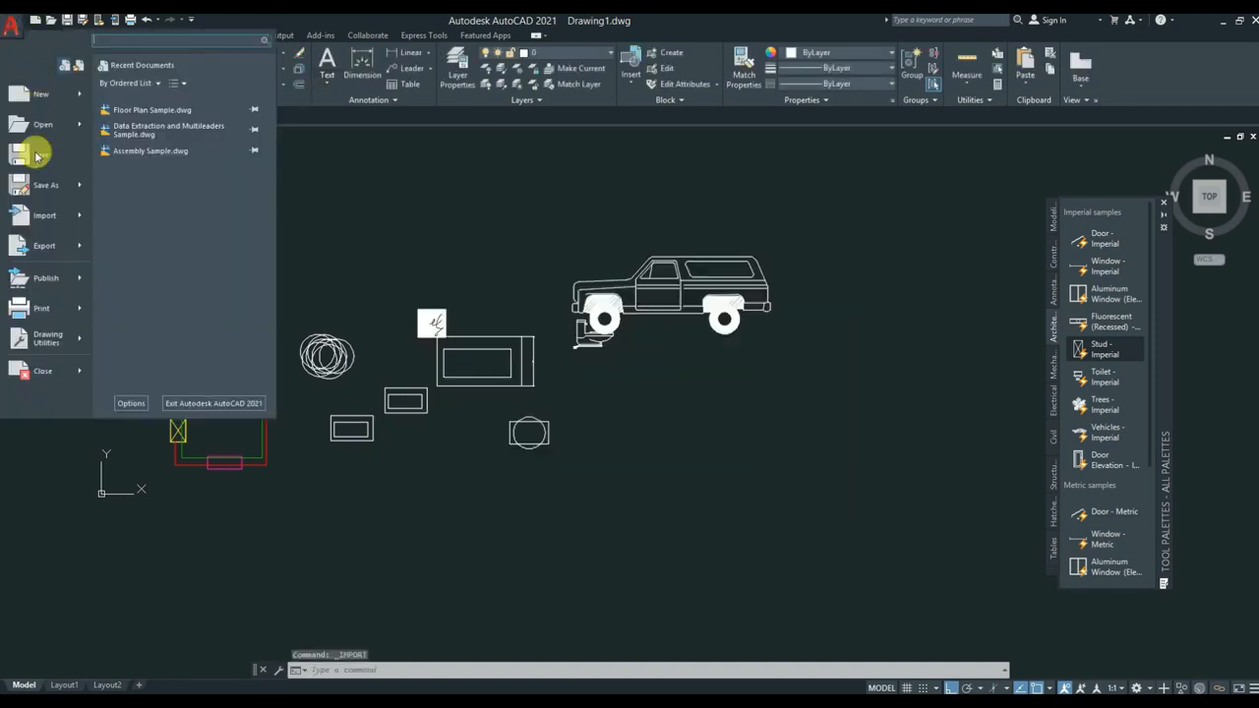
pyautogui.moveTo(79, 245)
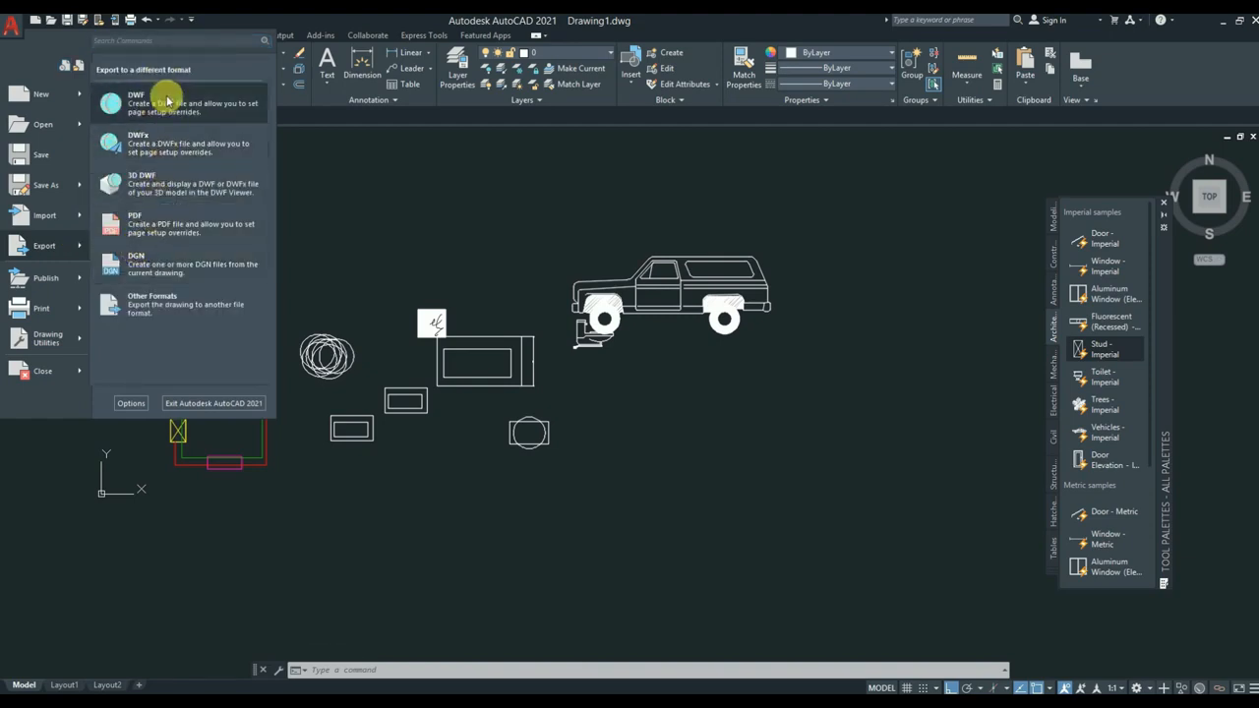
pyautogui.click(167, 310)
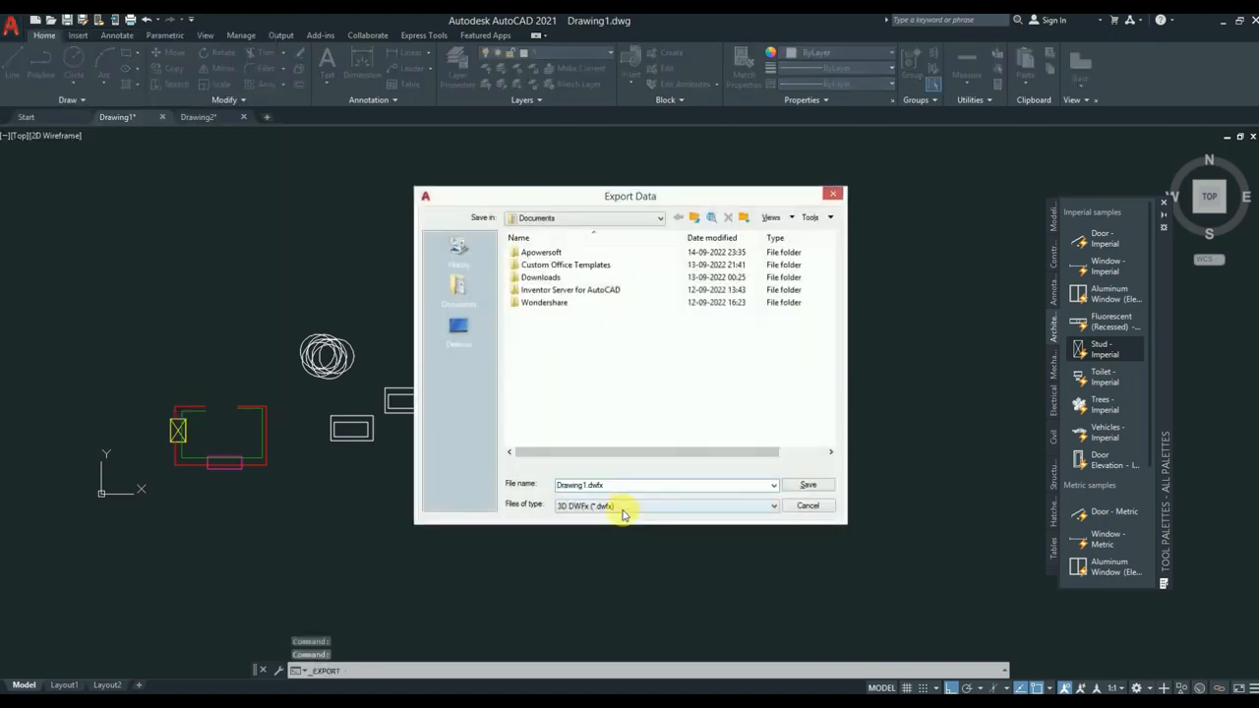
pyautogui.click(622, 513)
pyautogui.click(626, 368)
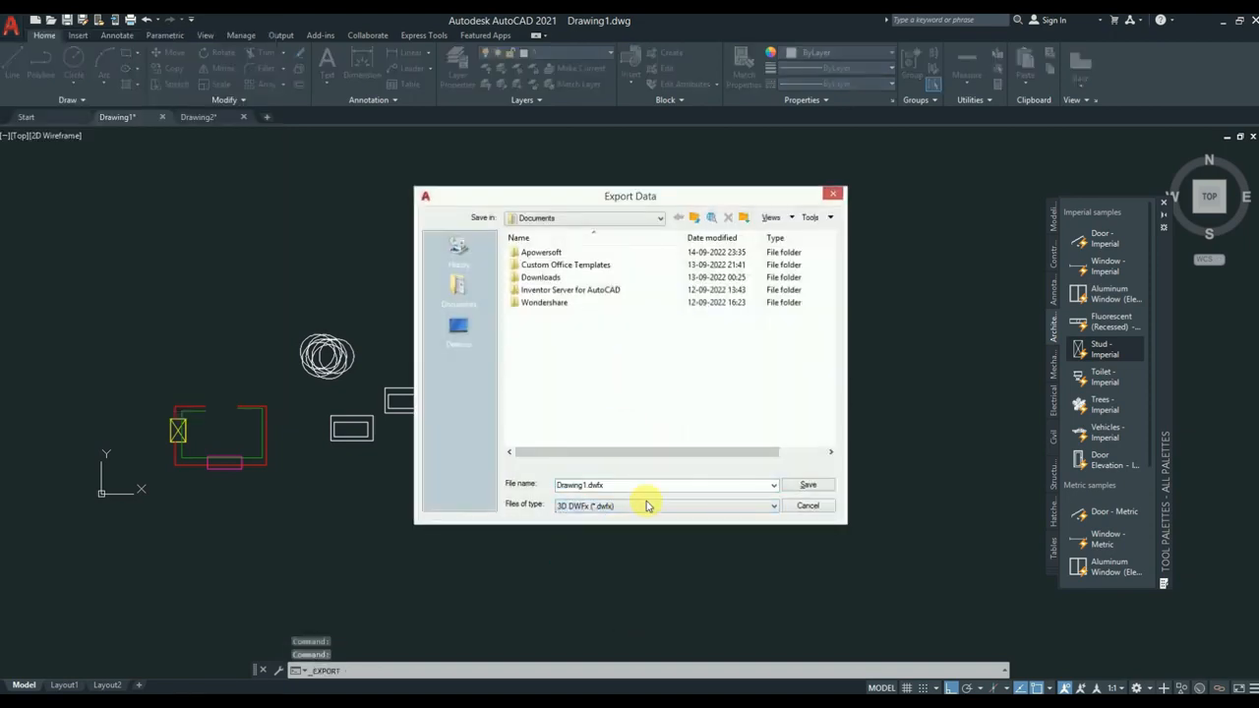
pyautogui.click(832, 194)
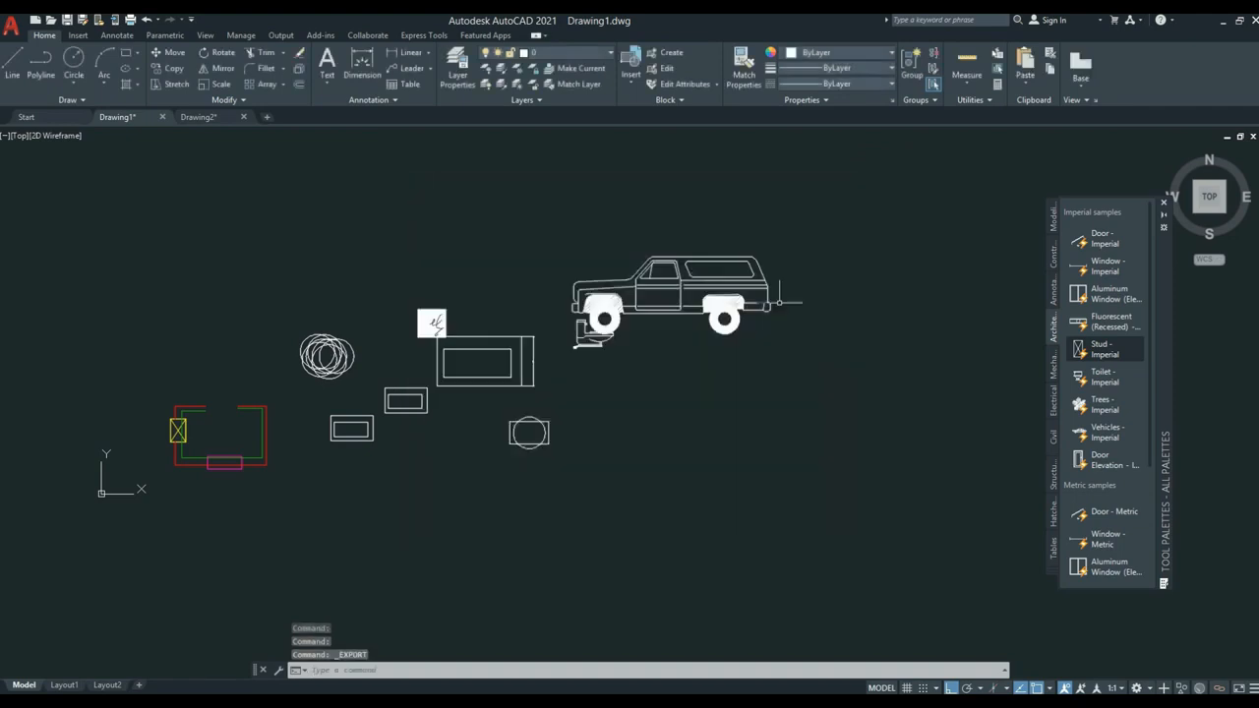
# View the PDF export settings with the EPDF command and leave without exporting.
pyautogui.write('EPDF')
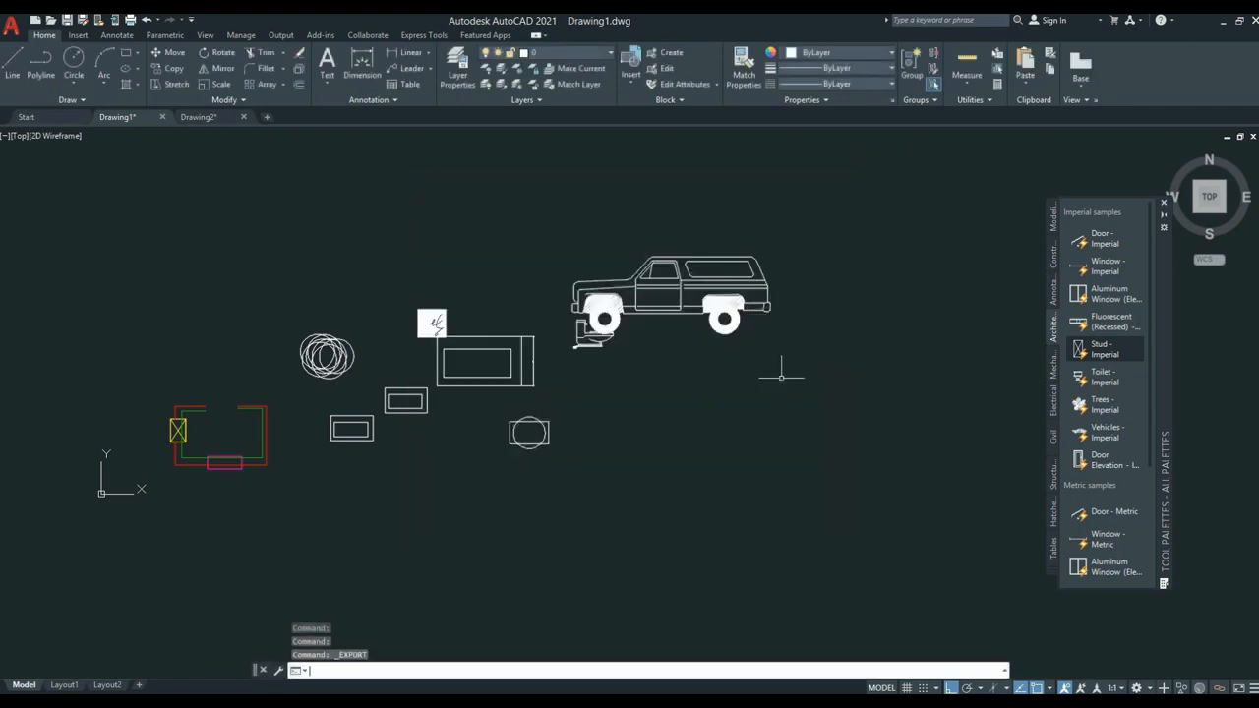
pyautogui.press('Return')
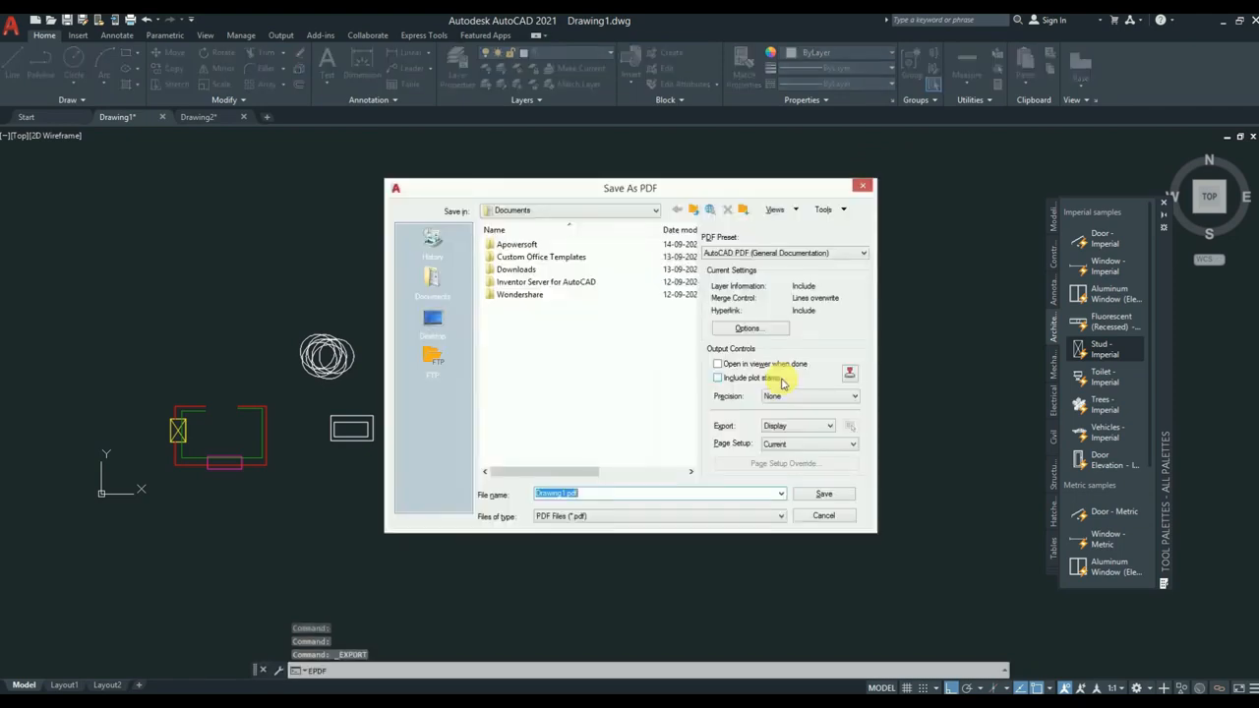
pyautogui.press('Escape')
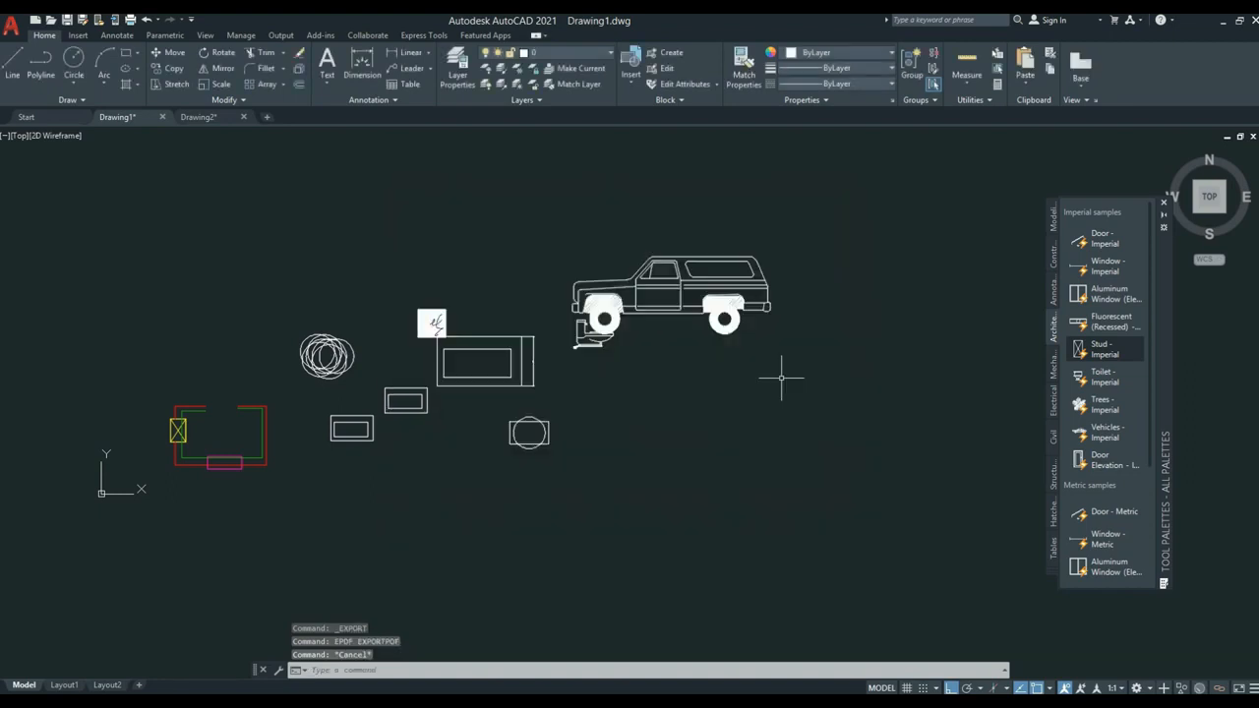
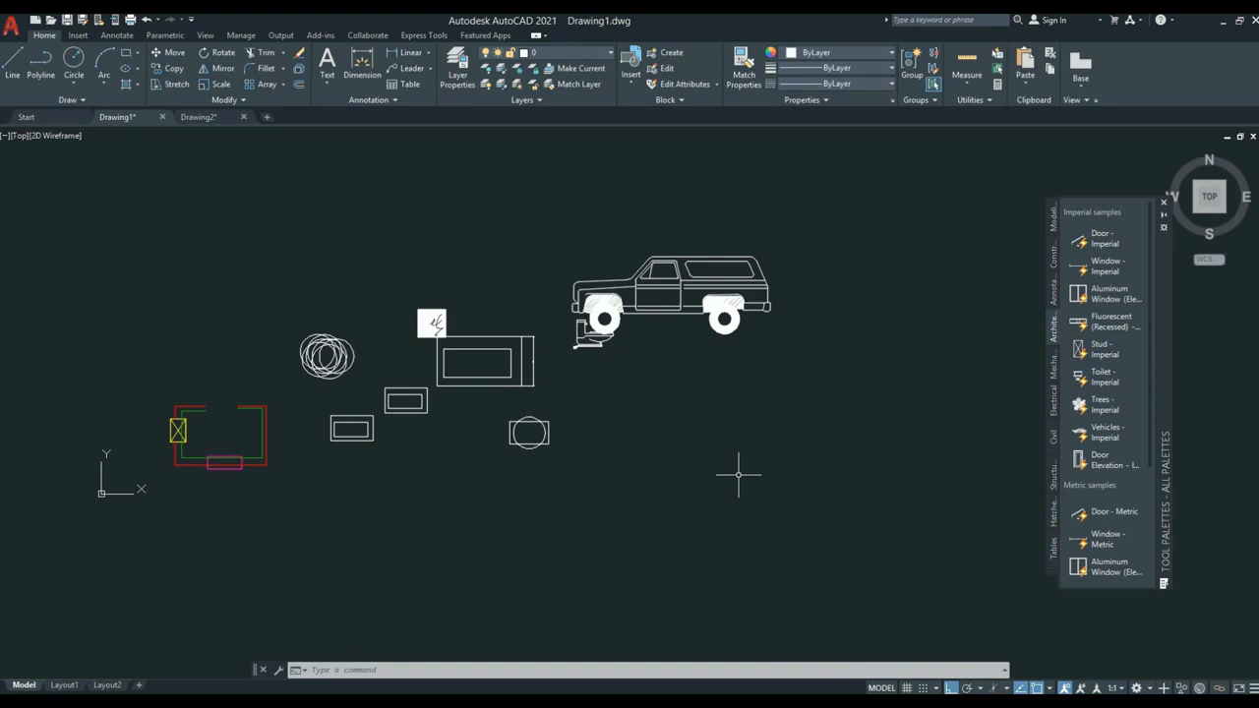
# Erase all objects except the small room plan with the red and green walls.
pyautogui.press('Delete')
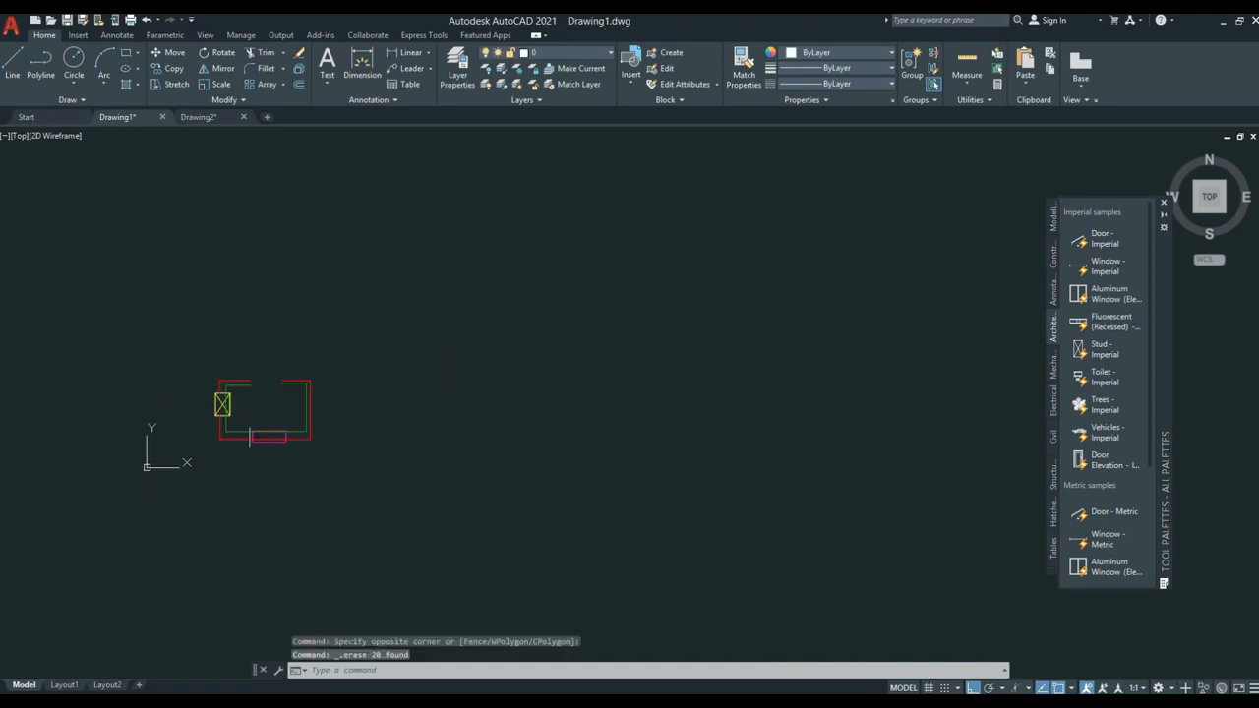
pyautogui.scroll(5, 252, 423)
pyautogui.moveTo(251, 424); pyautogui.dragTo(466, 466, button='middle')
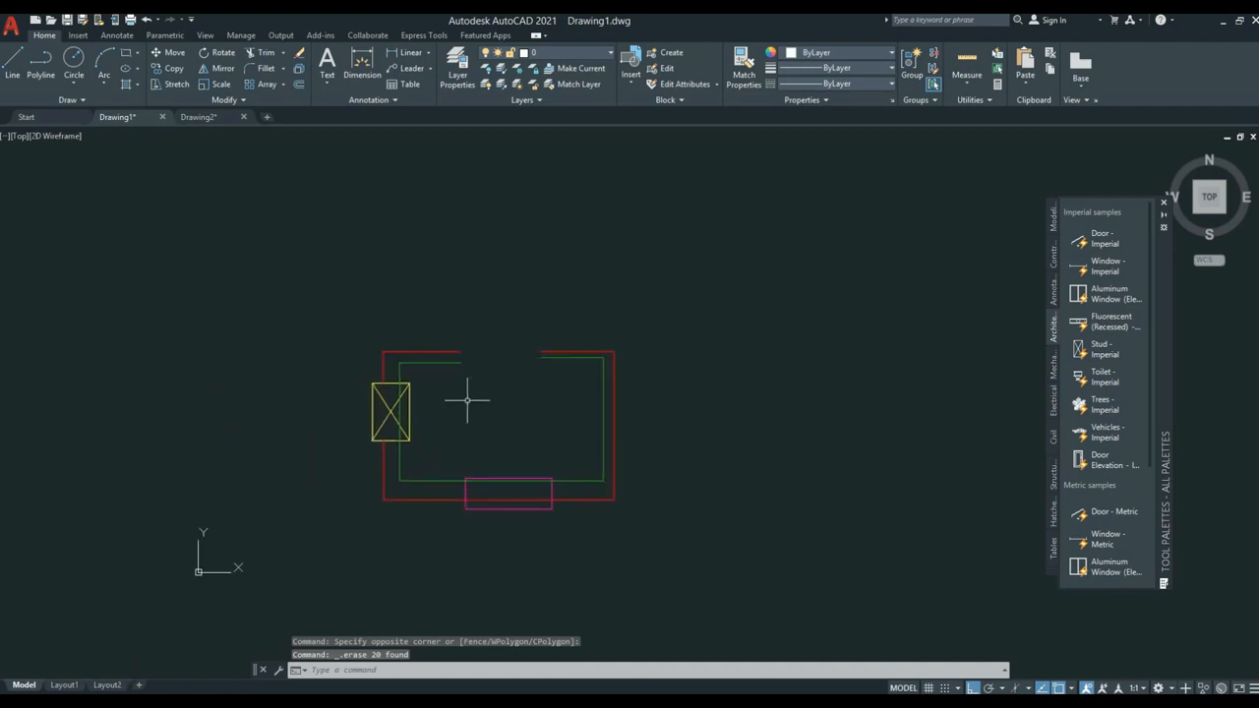
# Delete the existing viewport from the sheet of Layout1.
pyautogui.click(62, 685)
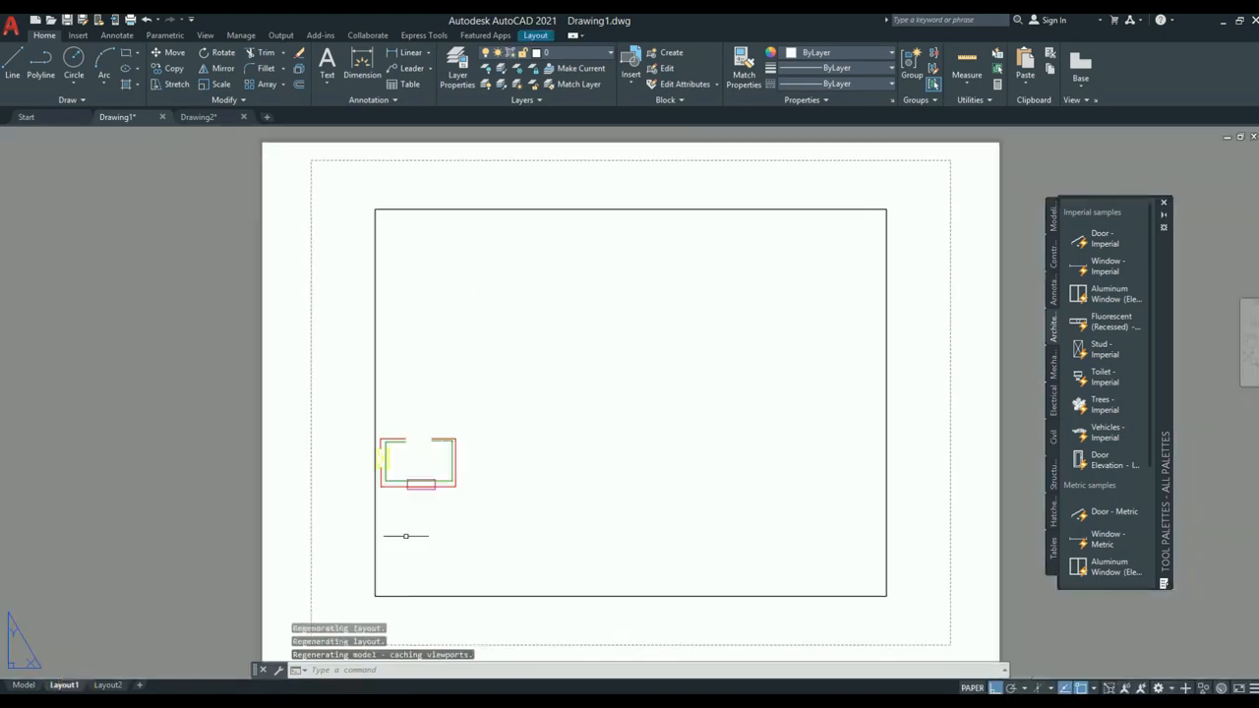
pyautogui.scroll(-3, 531, 489)
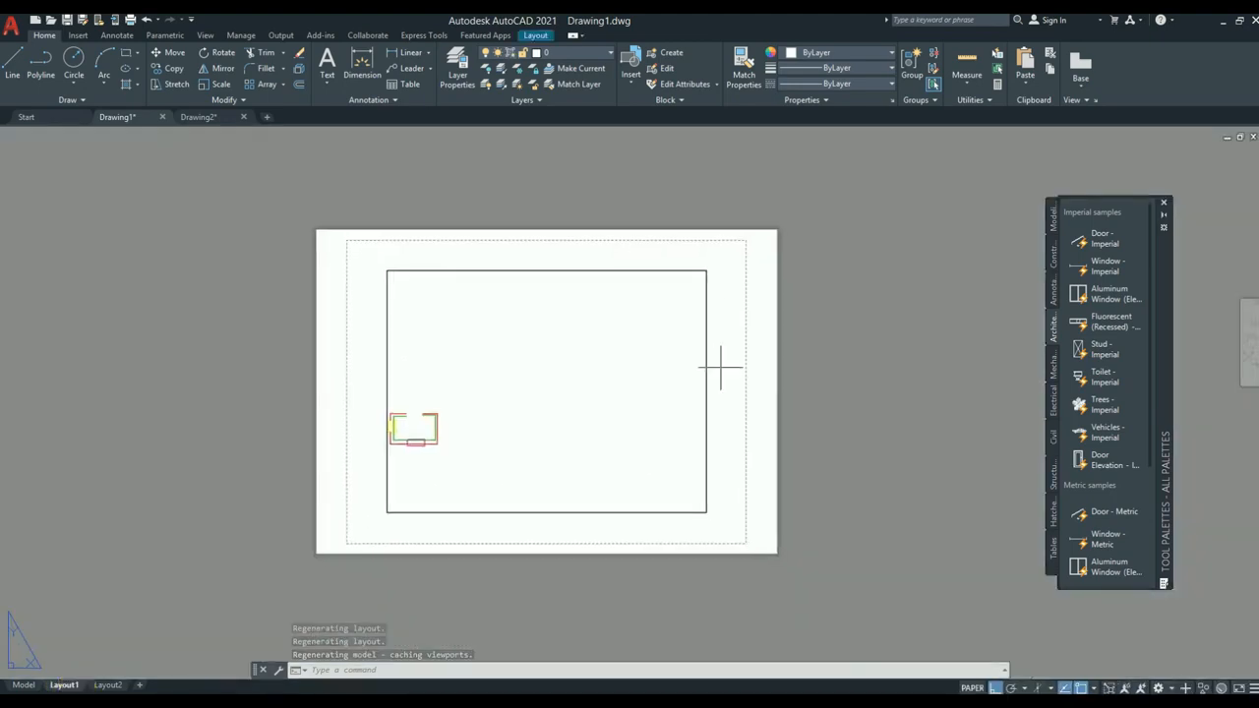
pyautogui.moveTo(719, 364); pyautogui.dragTo(603, 403)
pyautogui.press('Delete')
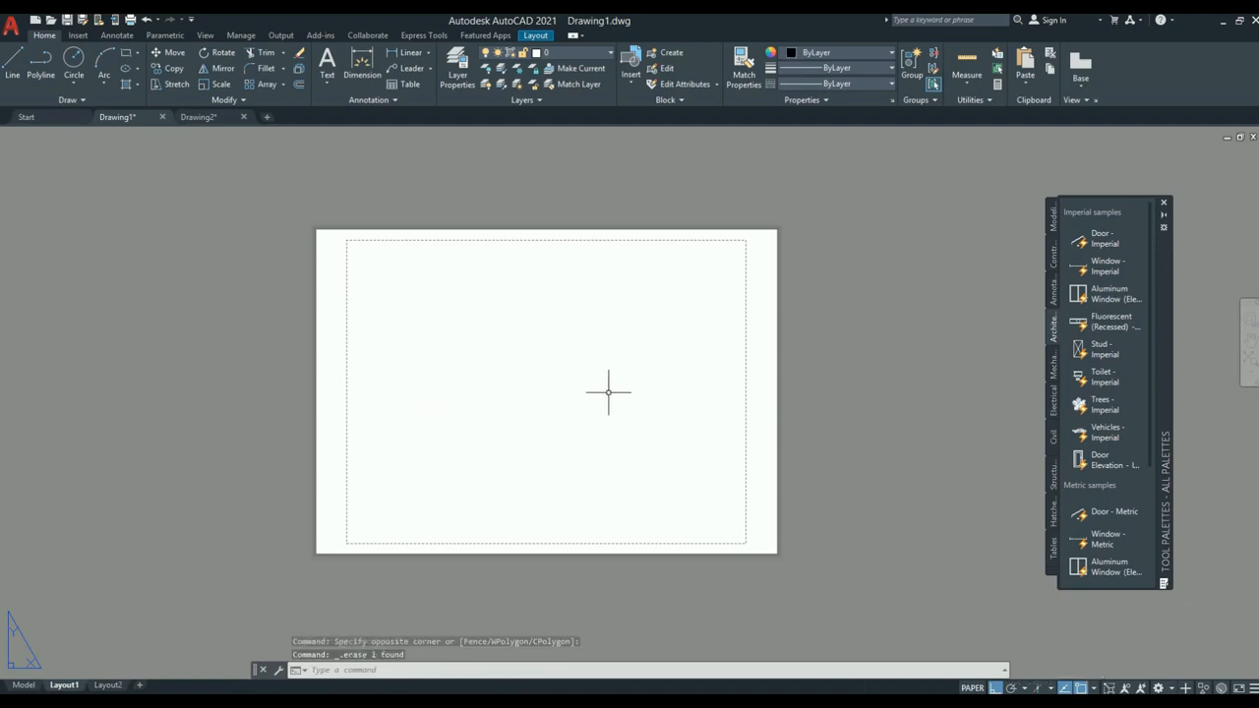
# Modify the page setup of Layout1 to use the ISO A4 (297.00 x 210.00 MM) paper size.
pyautogui.write('page')
pyautogui.press('Return')
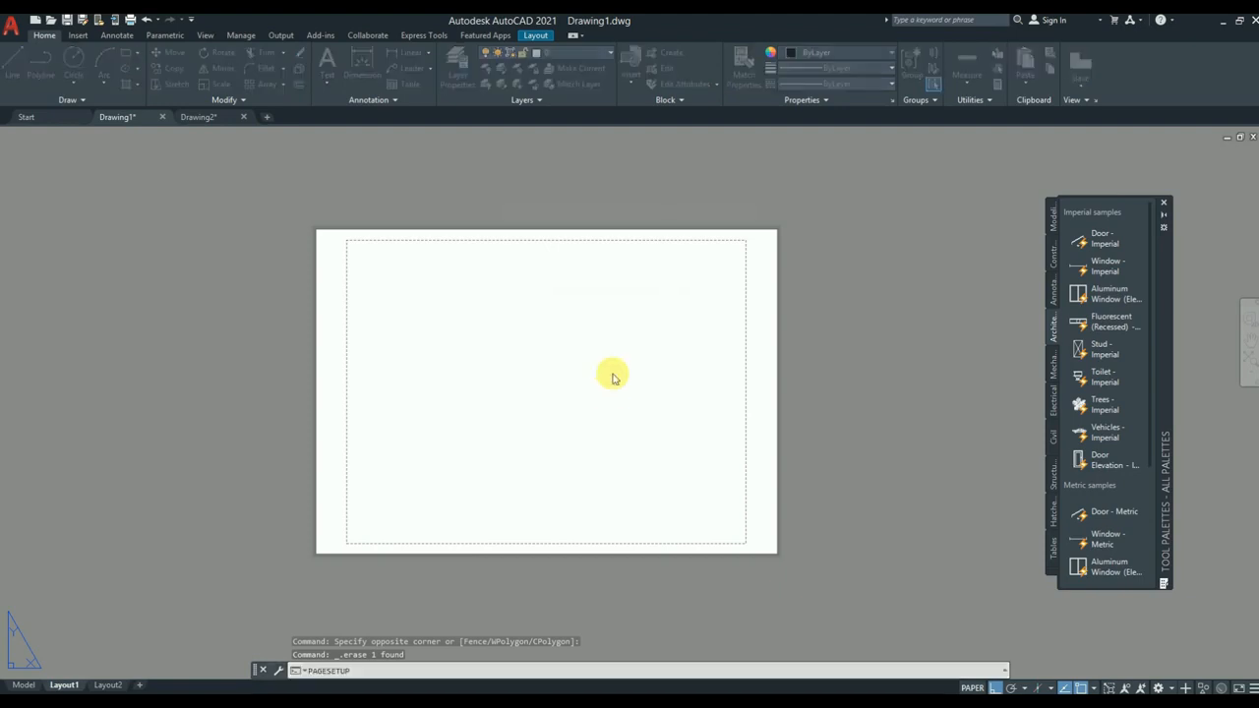
pyautogui.click(750, 338)
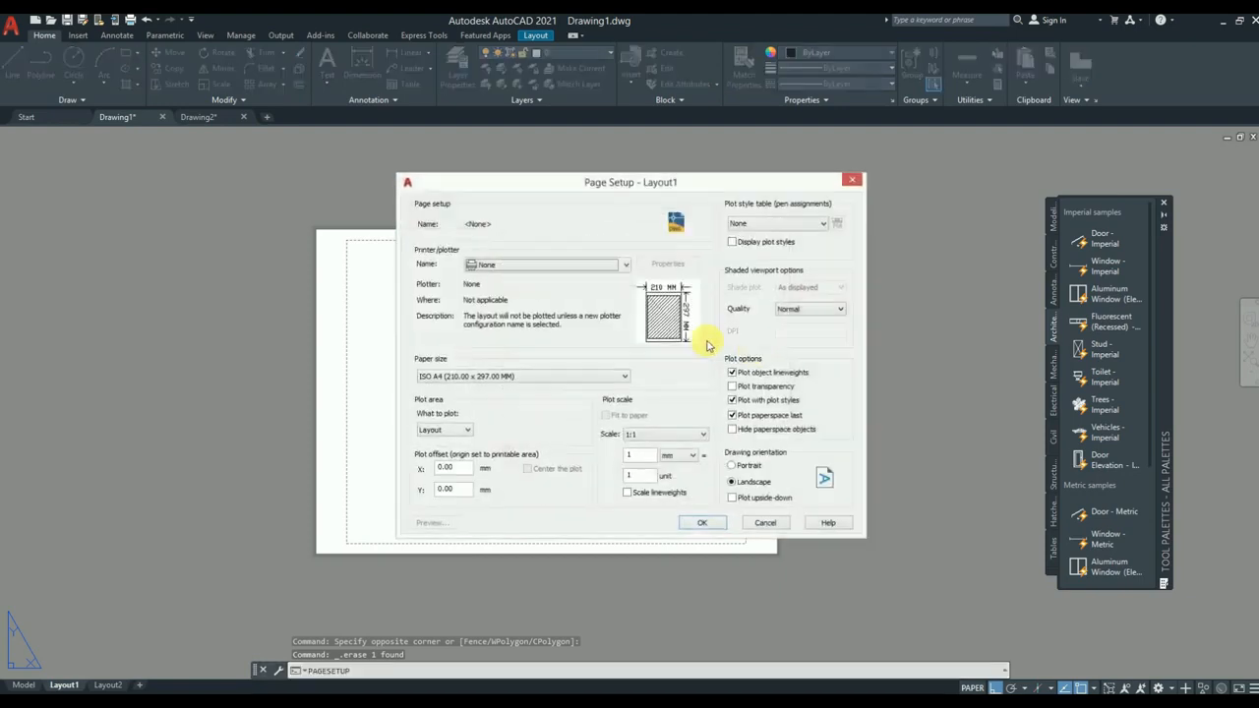
pyautogui.click(461, 378)
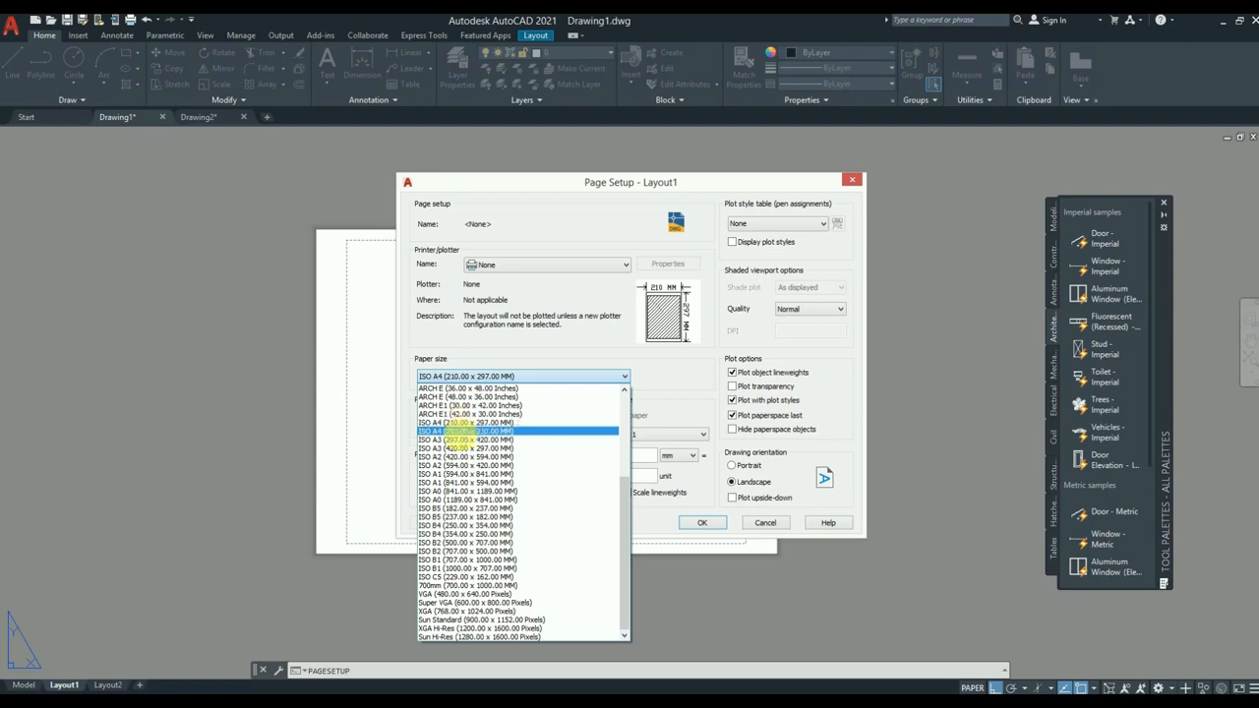
pyautogui.click(464, 432)
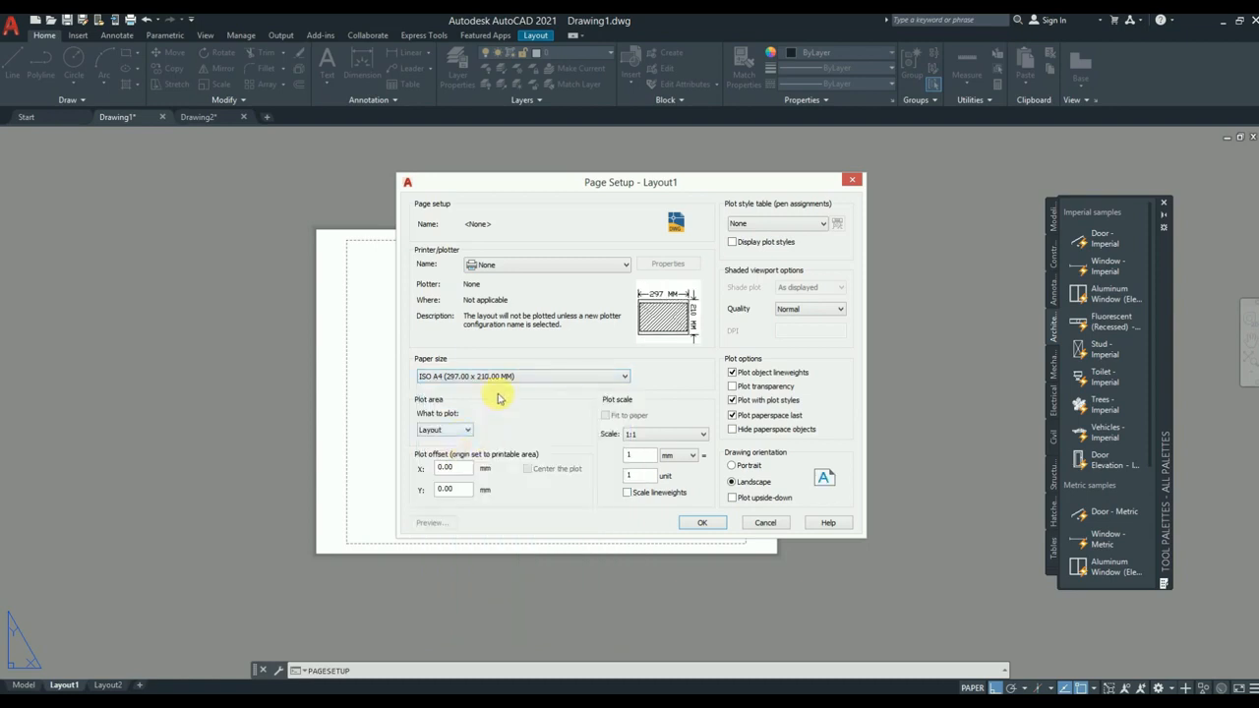
pyautogui.click(700, 522)
pyautogui.click(773, 207)
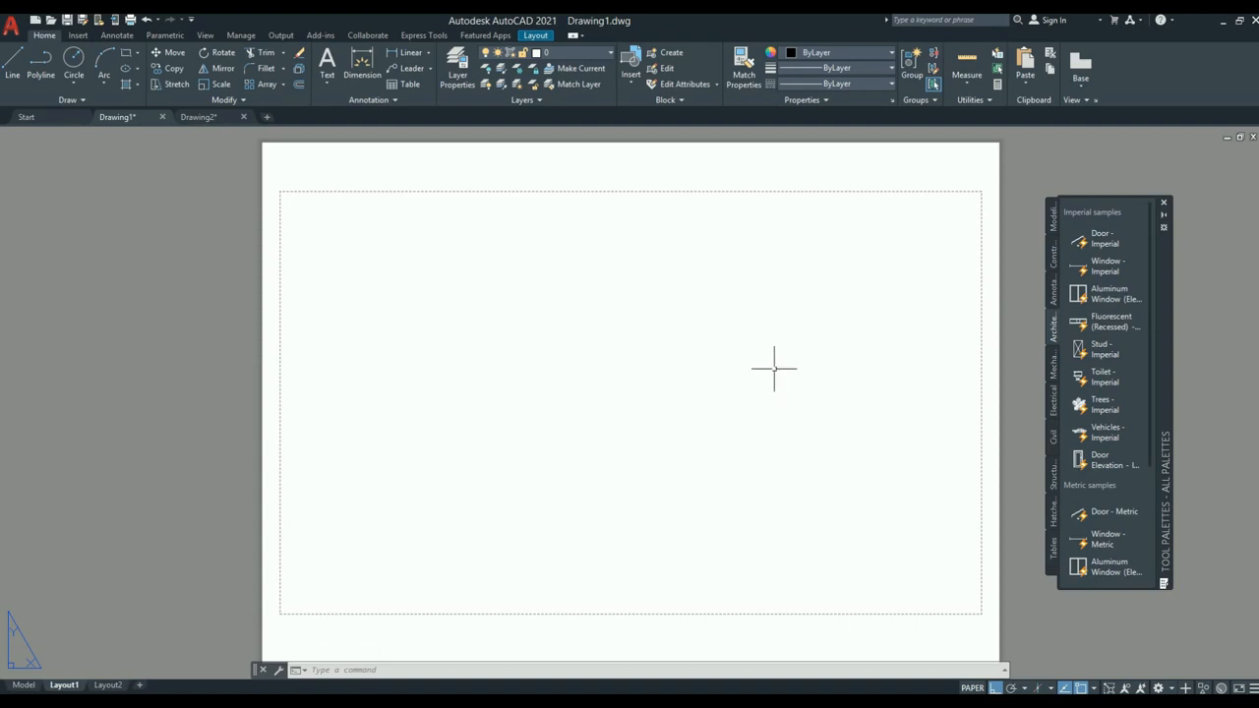
# Create a rectangular viewport that fills the printable area of the Layout1 sheet with the MVIEW command.
pyautogui.click(24, 684)
pyautogui.click(64, 684)
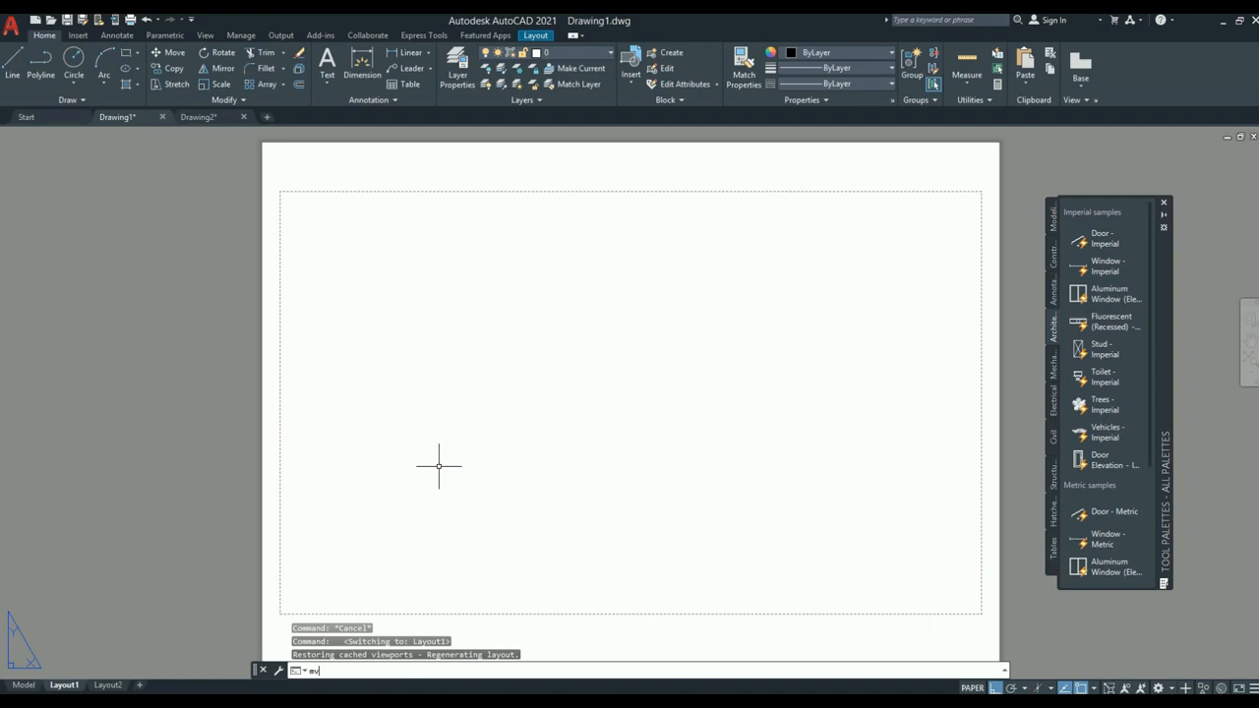
pyautogui.press('Return')
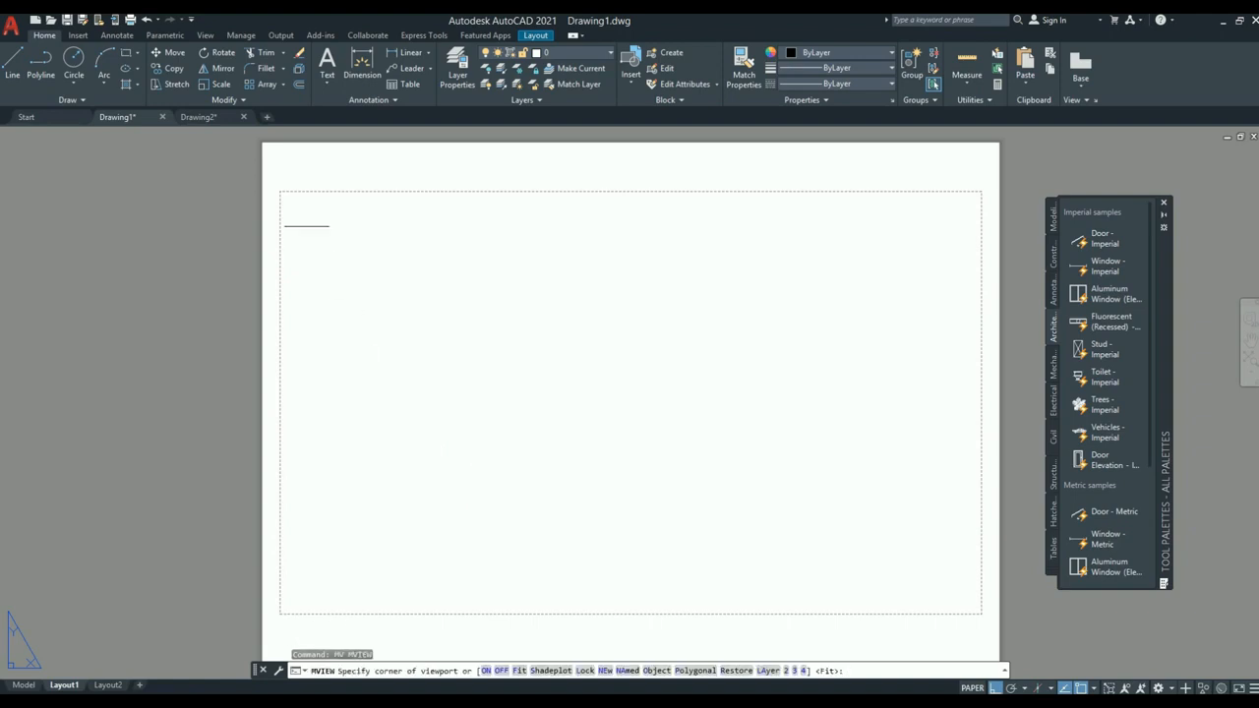
pyautogui.click(284, 193)
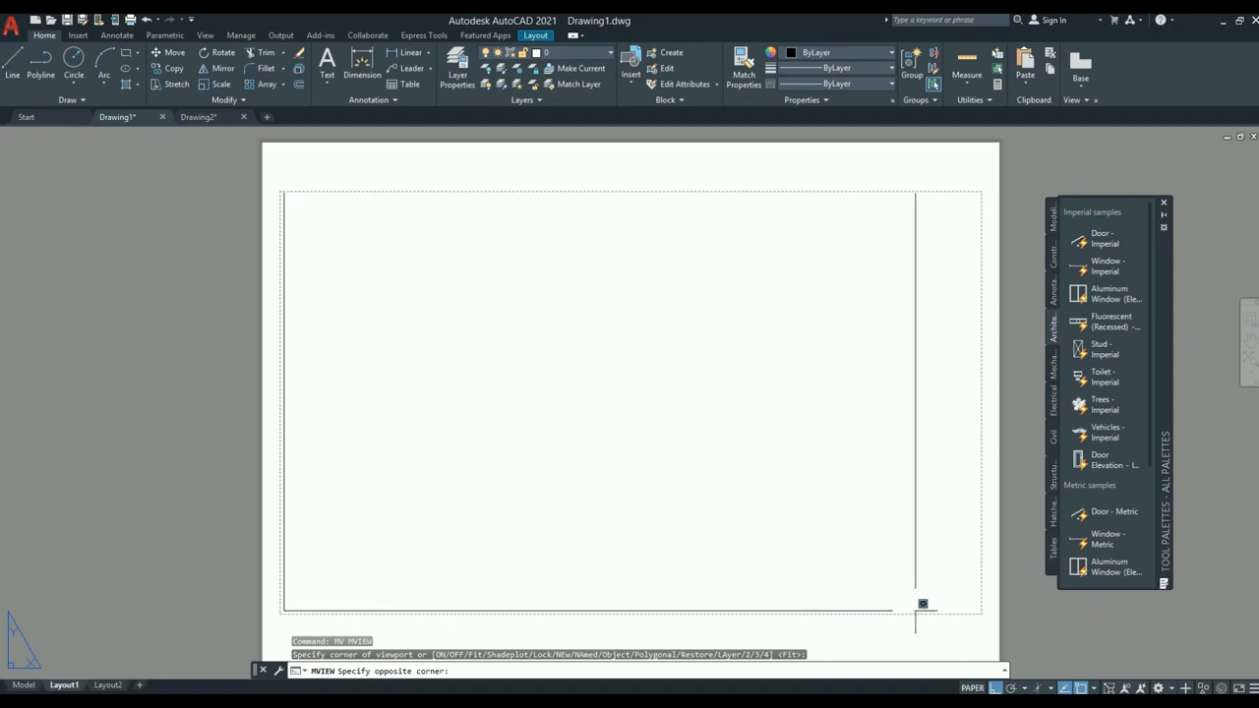
pyautogui.click(979, 611)
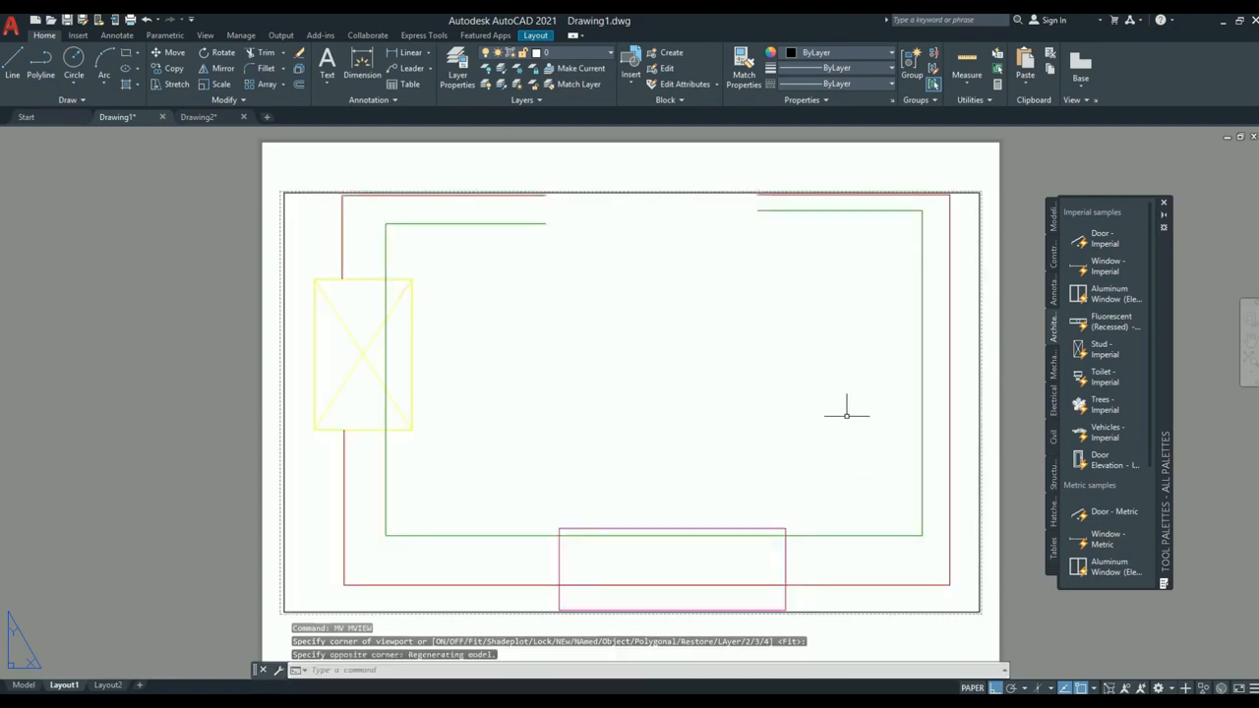
# Activate the Layout1 viewport, frame the side view of the car inside it, and return to paper space.
pyautogui.scroll(-2, 664, 375)
pyautogui.doubleClick(576, 351)
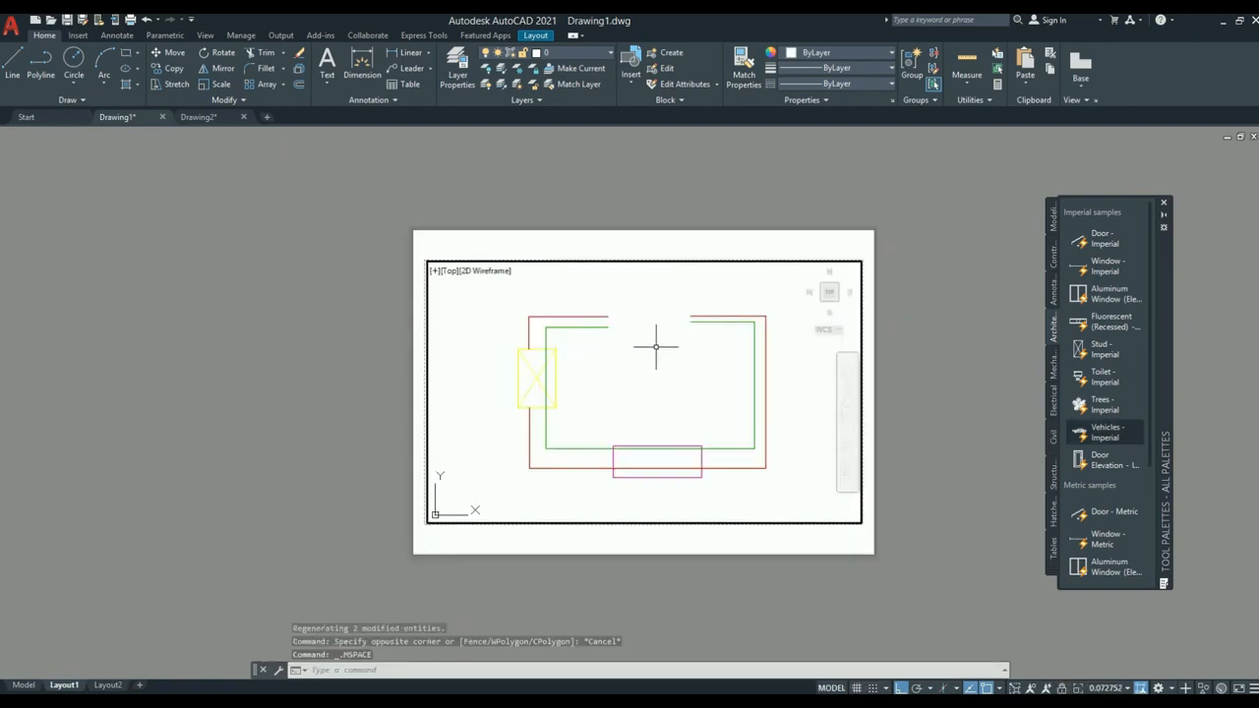
pyautogui.doubleClick(386, 347)
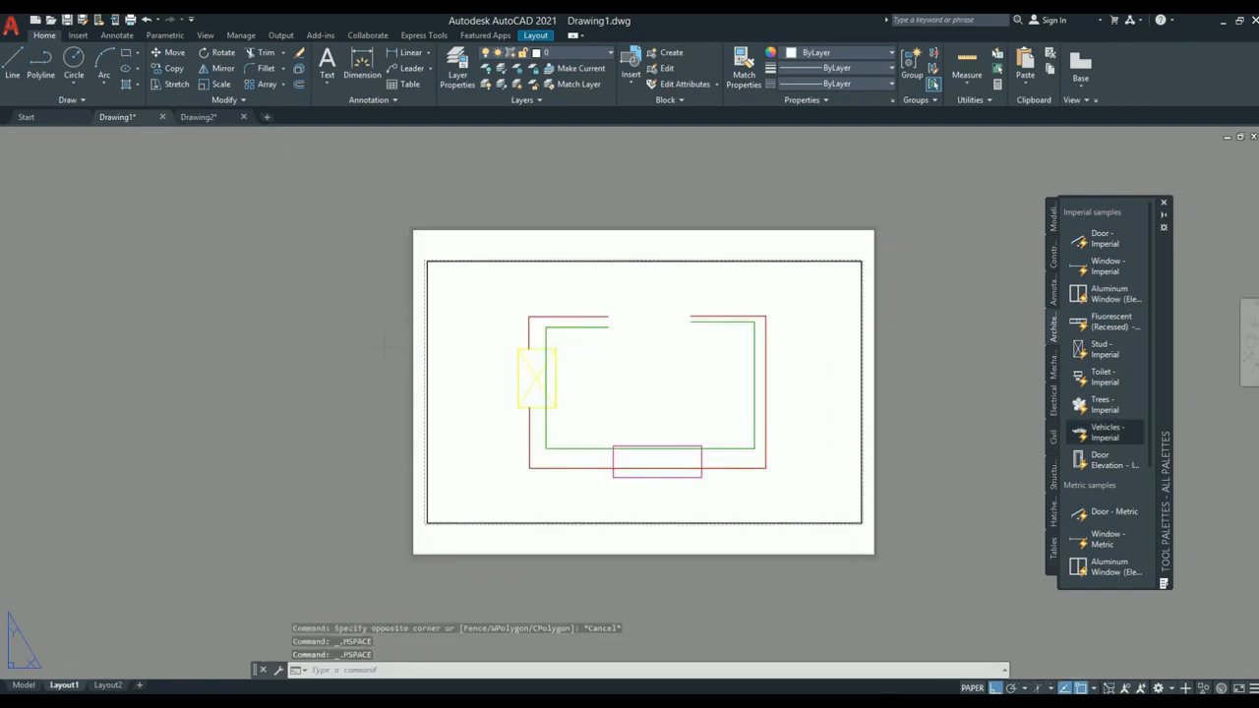
pyautogui.doubleClick(590, 366)
pyautogui.scroll(4, 623, 478)
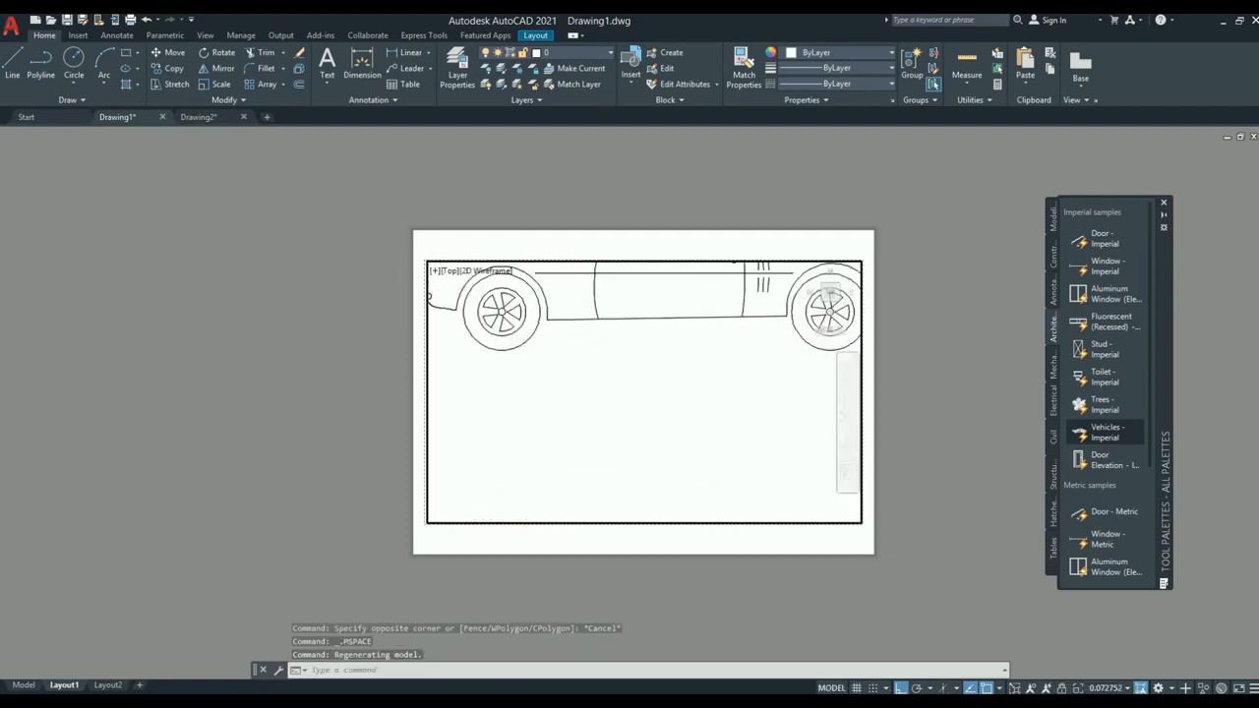
pyautogui.scroll(-3, 669, 496)
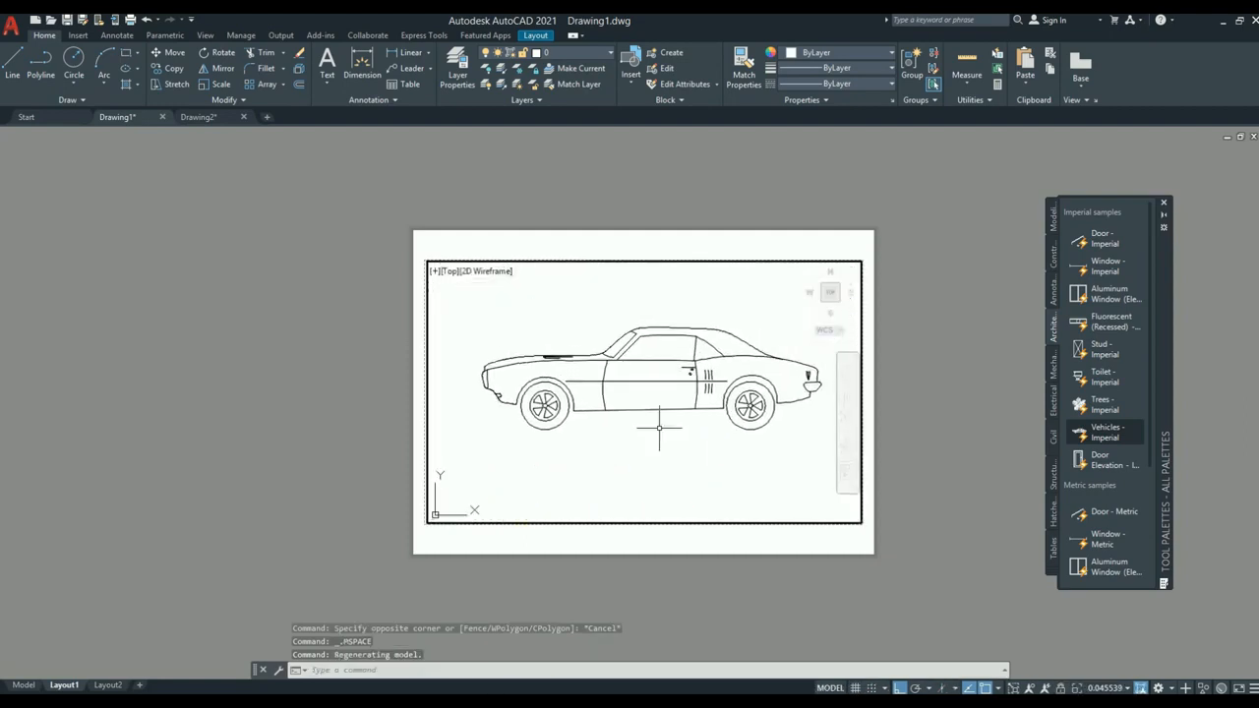
pyautogui.moveTo(613, 394)
pyautogui.mouseDown(button='middle')
pyautogui.moveTo(597, 394)
pyautogui.moveTo(642, 398)
pyautogui.mouseUp(button='middle')
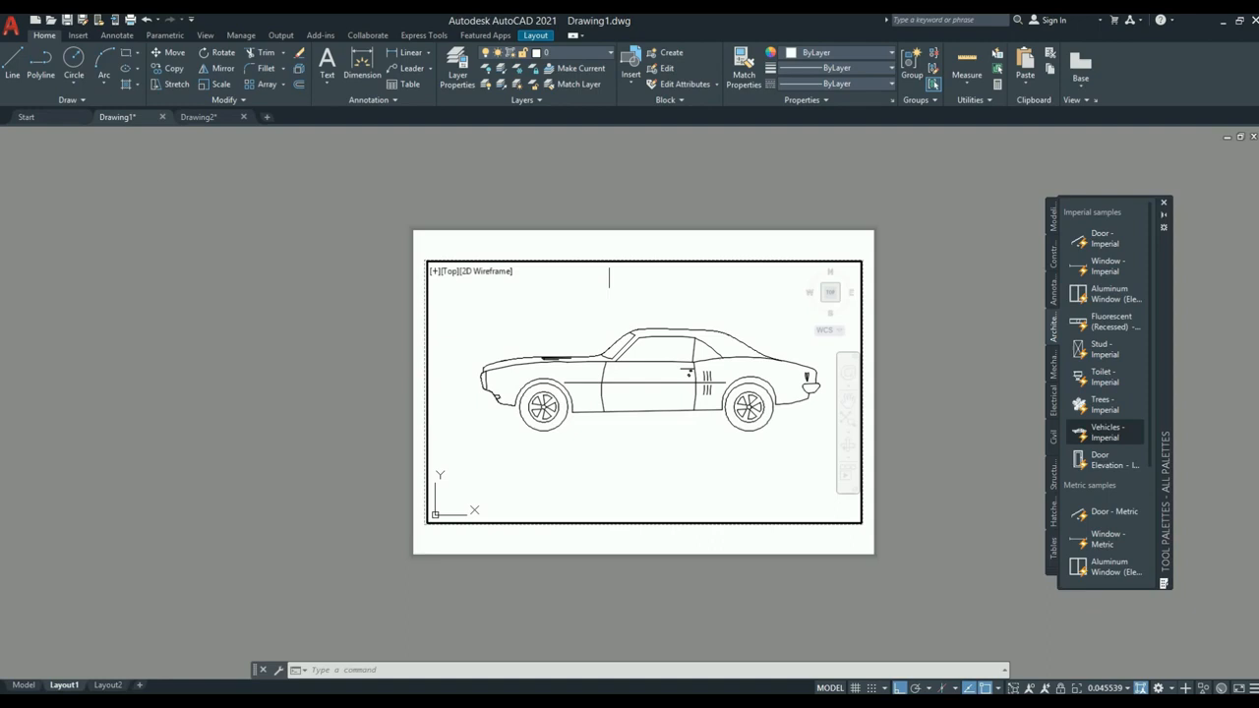
pyautogui.doubleClick(345, 335)
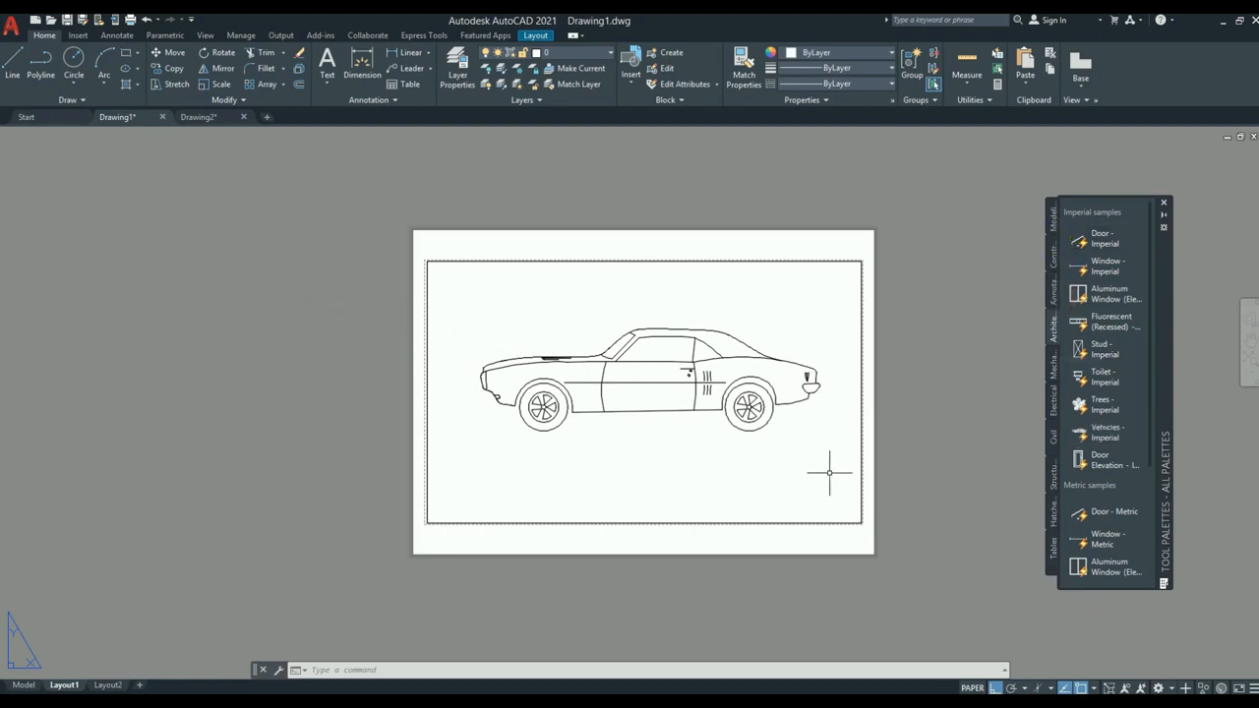
# Start plotting Layout1 as a single sheet with DWG To PDF.pc3 as the plotter.
pyautogui.moveTo(829, 478); pyautogui.dragTo(813, 482, button='middle')
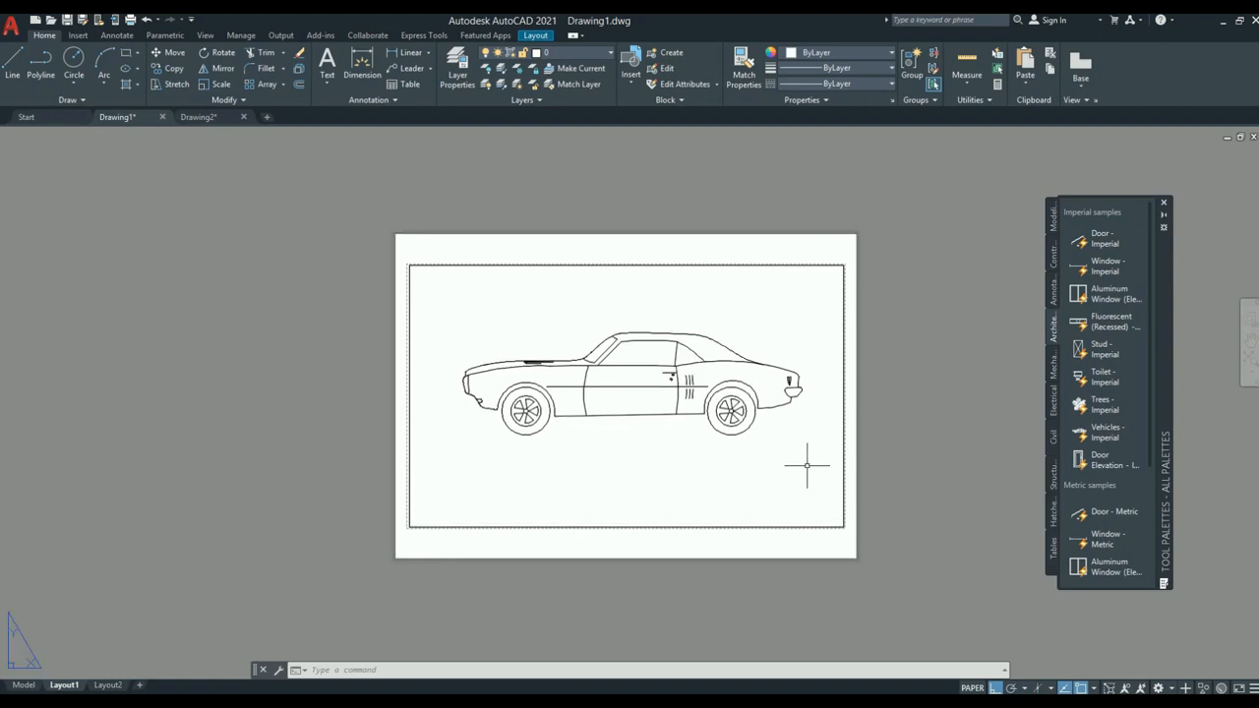
pyautogui.hotkey('ctrl', 'p')
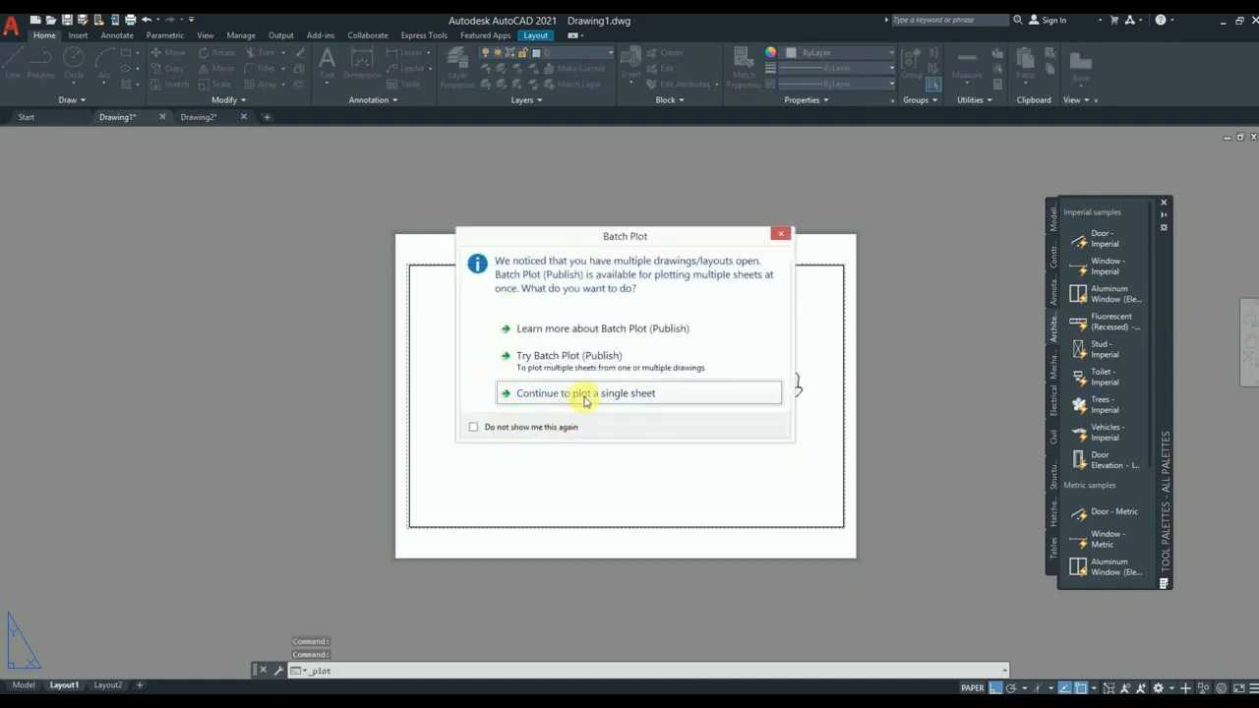
pyautogui.click(619, 394)
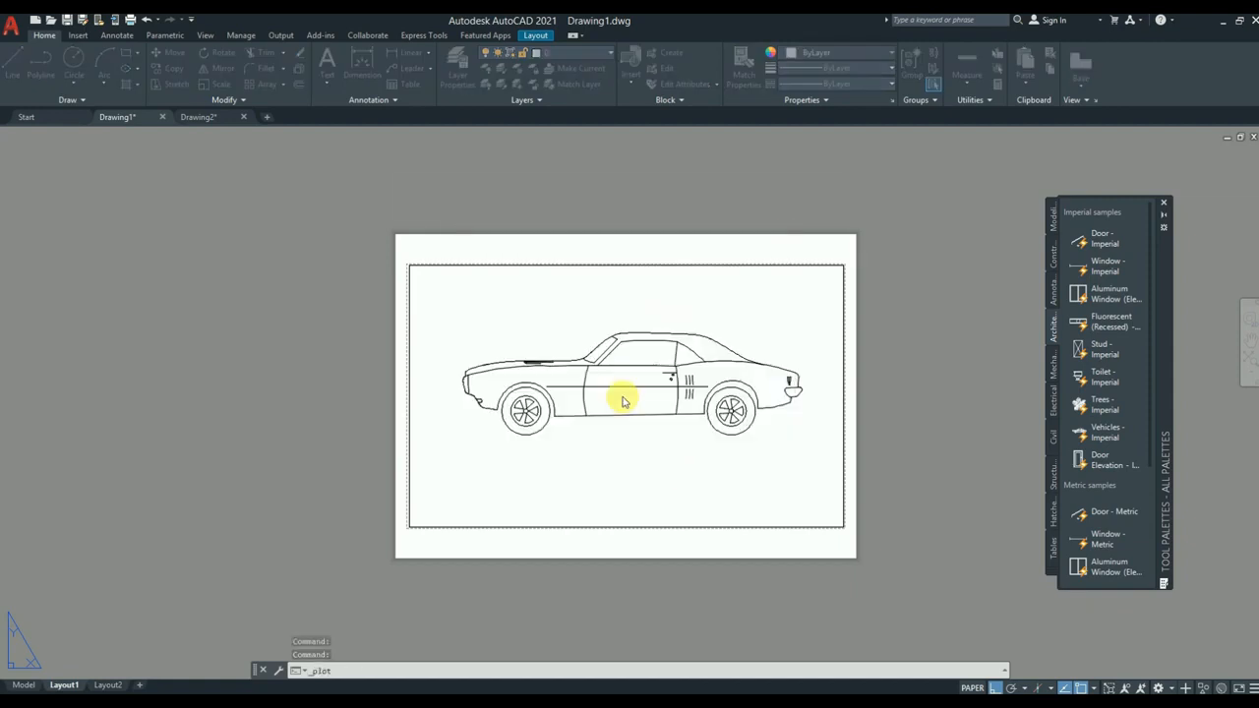
pyautogui.click(470, 222)
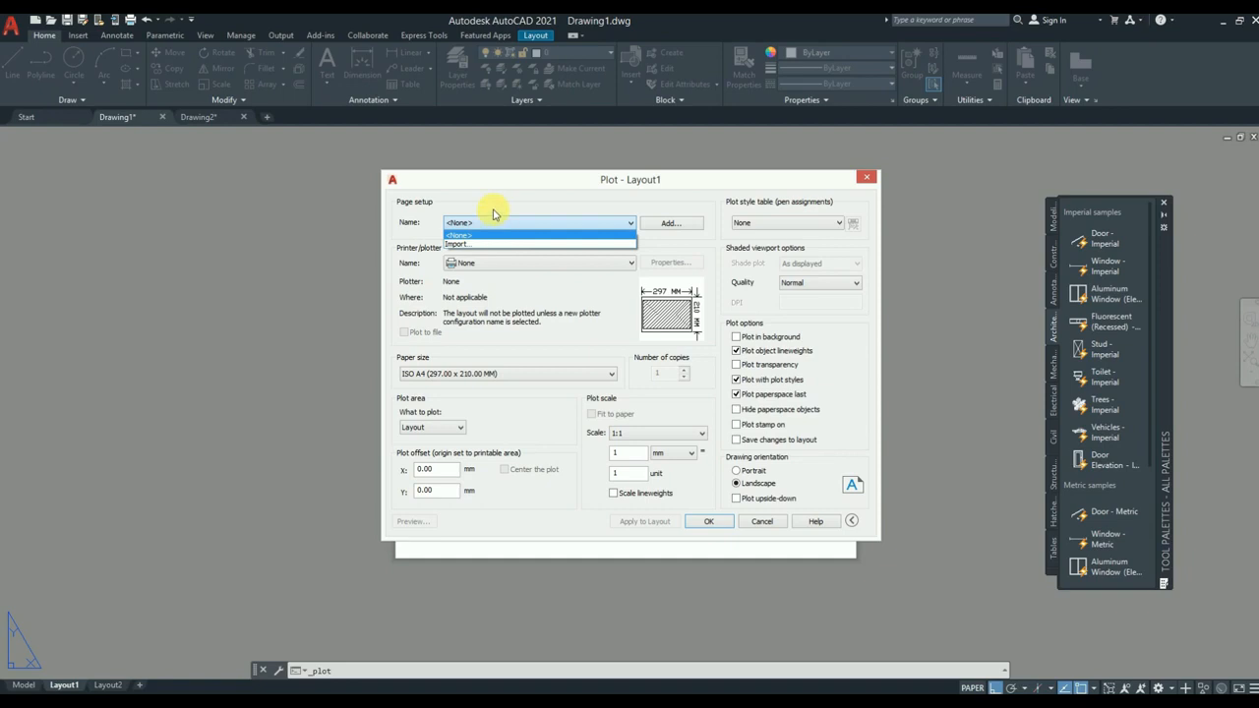
pyautogui.click(486, 217)
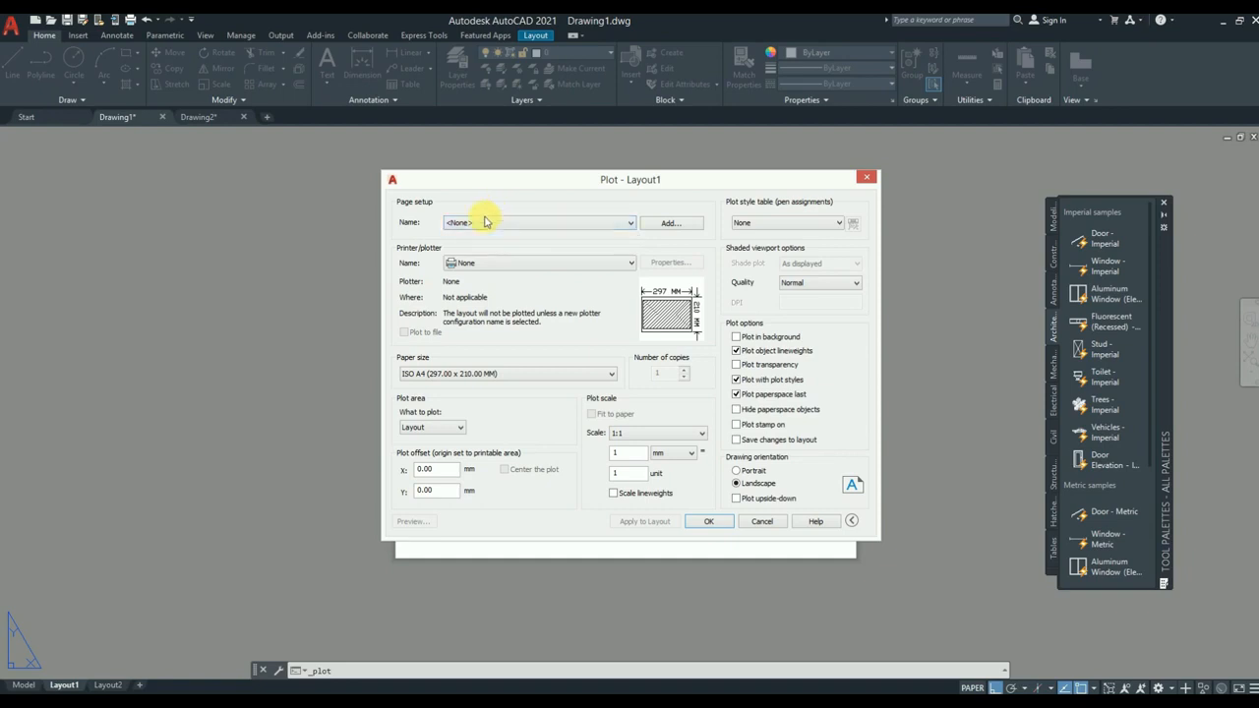
pyautogui.click(468, 265)
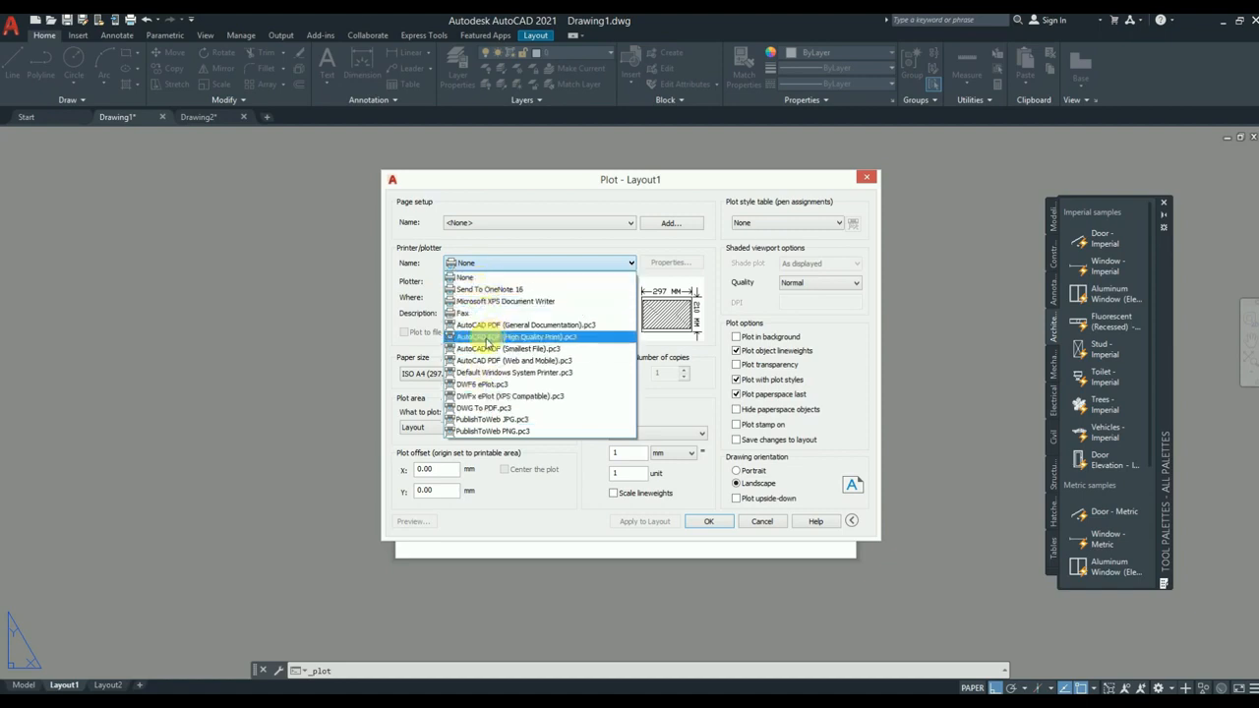
pyautogui.click(486, 408)
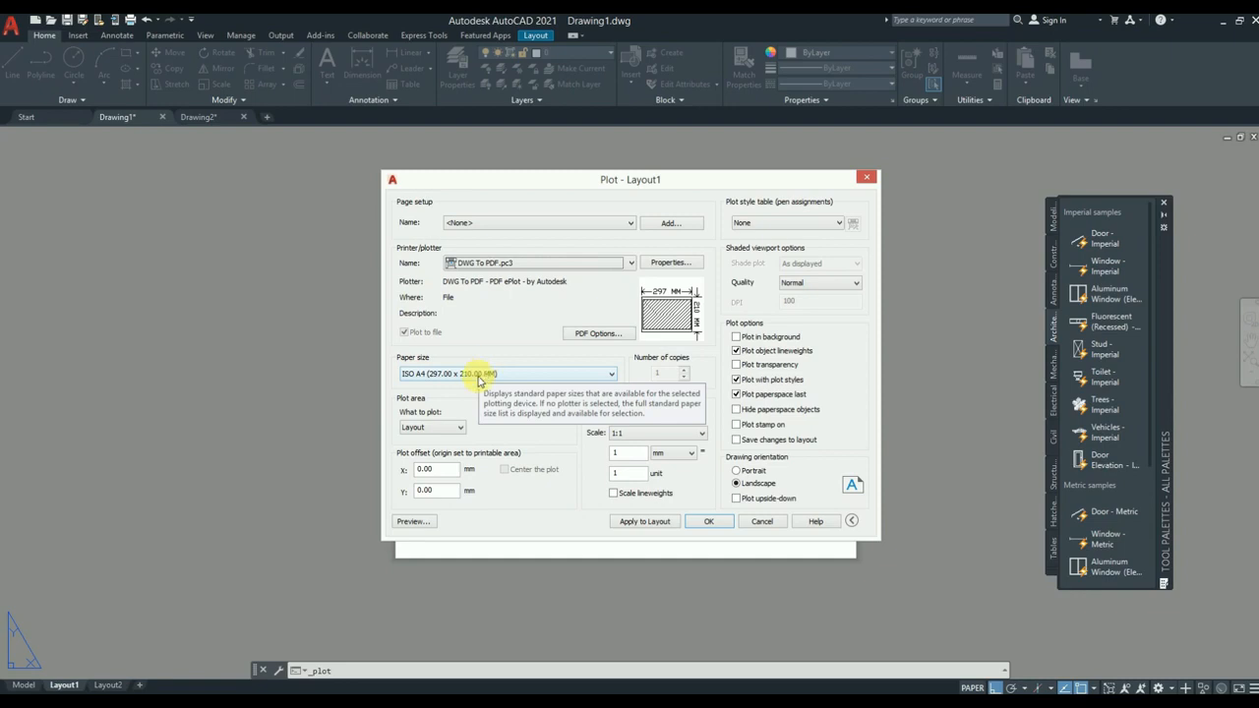
# Set the plot area to a Window spanning opposite corners of the viewport frame.
pyautogui.click(437, 429)
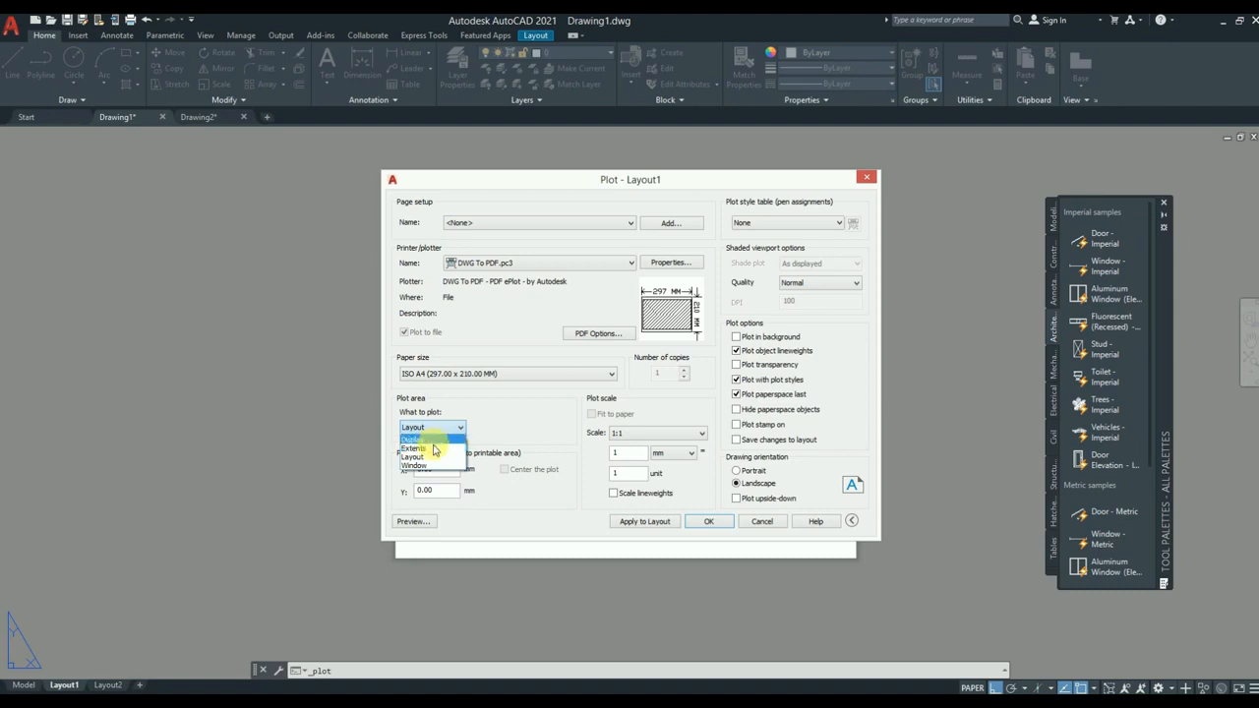
pyautogui.click(432, 465)
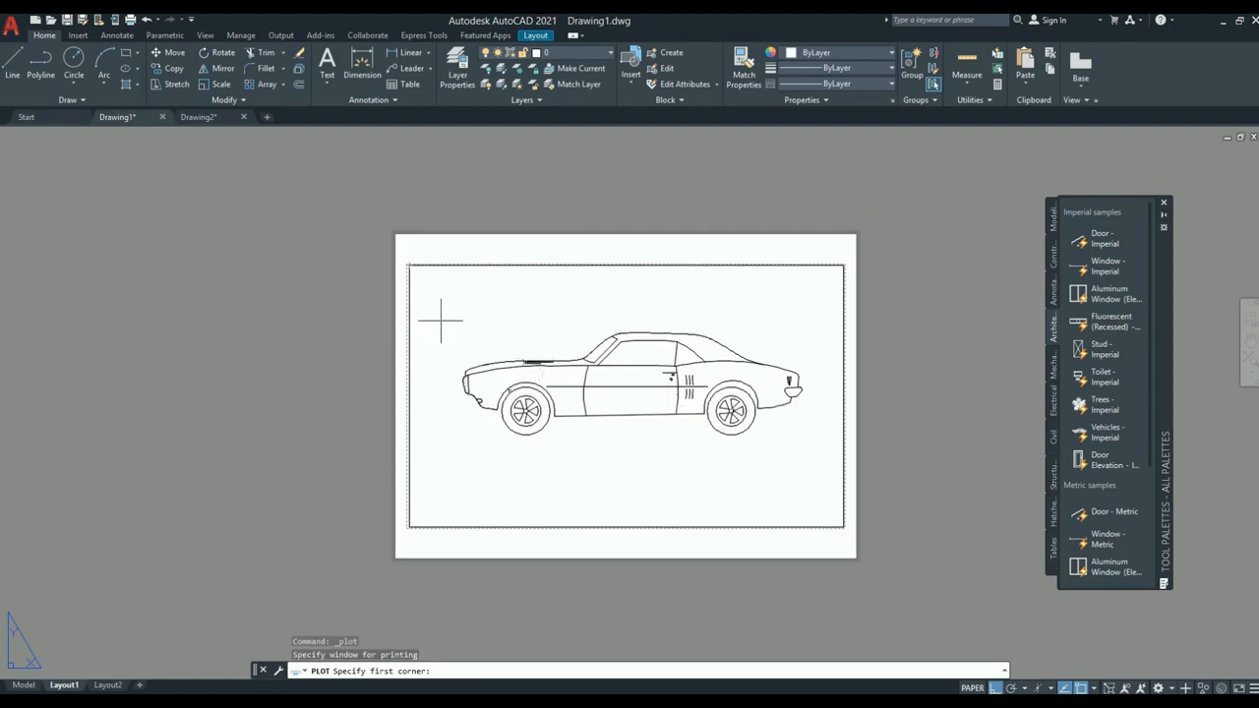
pyautogui.click(407, 264)
pyautogui.click(842, 526)
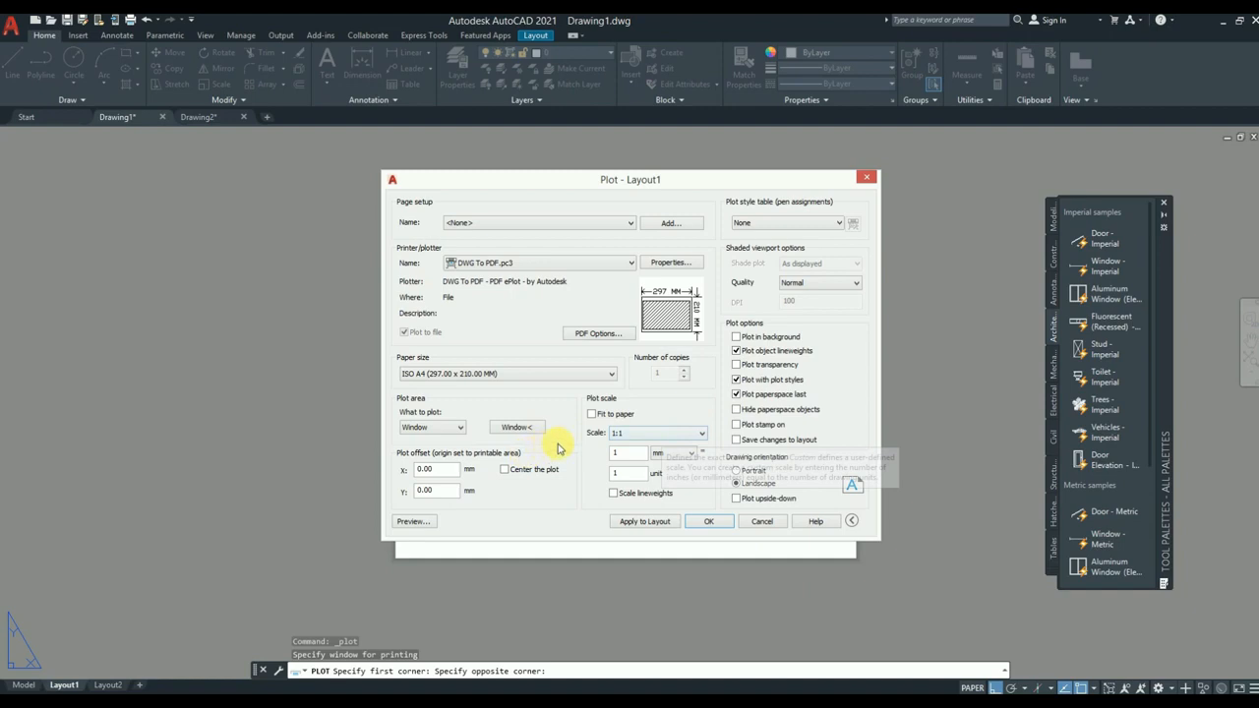
# Center the plot, fit it to the paper, and apply these plot settings to the layout.
pyautogui.click(505, 470)
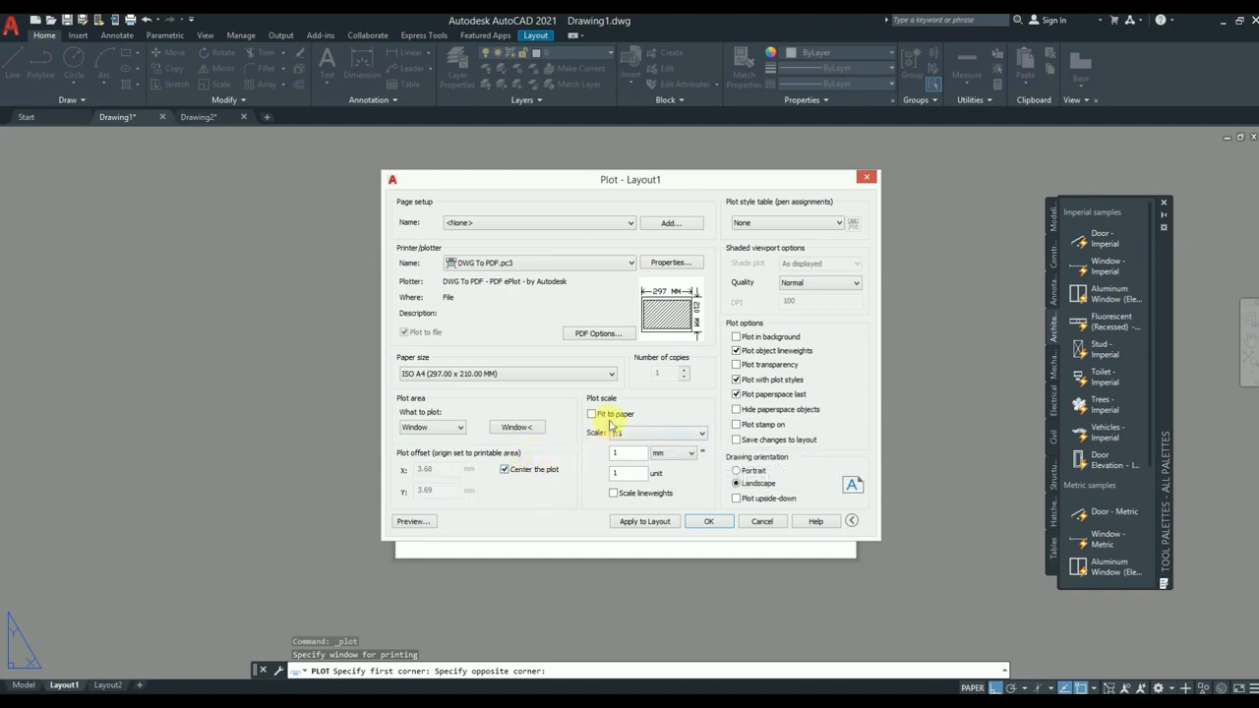
pyautogui.click(593, 414)
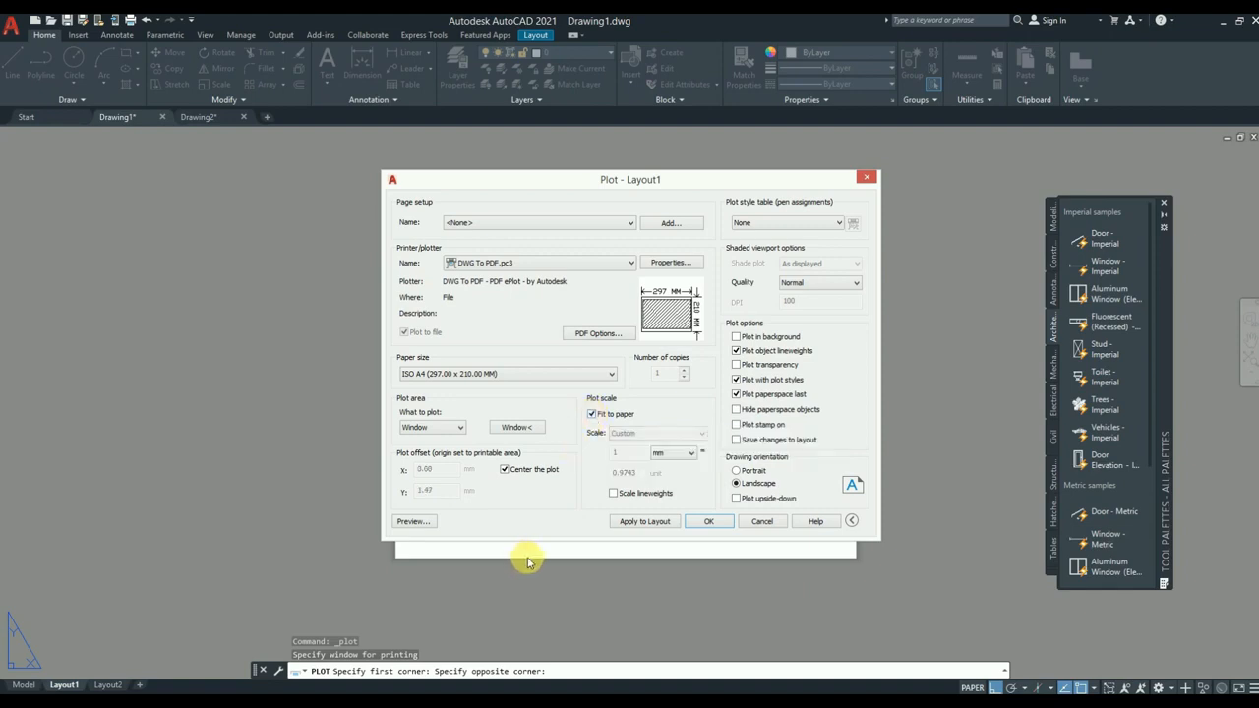
pyautogui.click(646, 522)
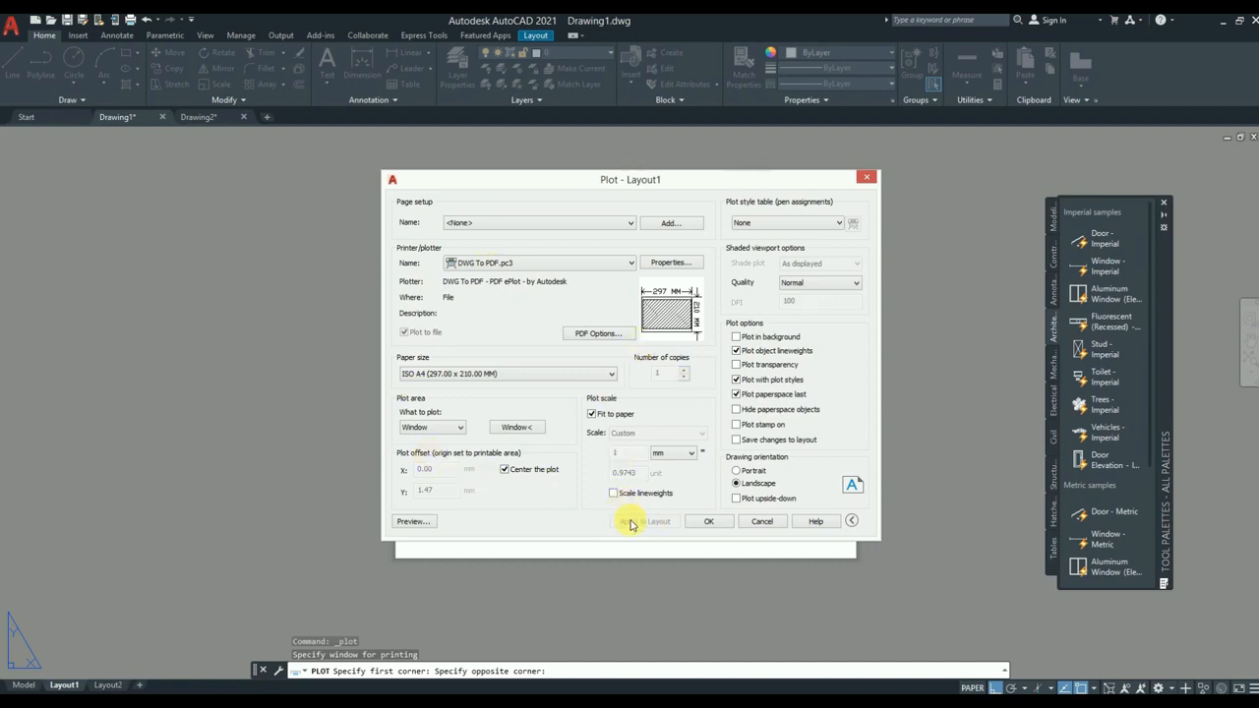
# Preview the plot and output it as a PDF file named abc on the Desktop.
pyautogui.click(426, 522)
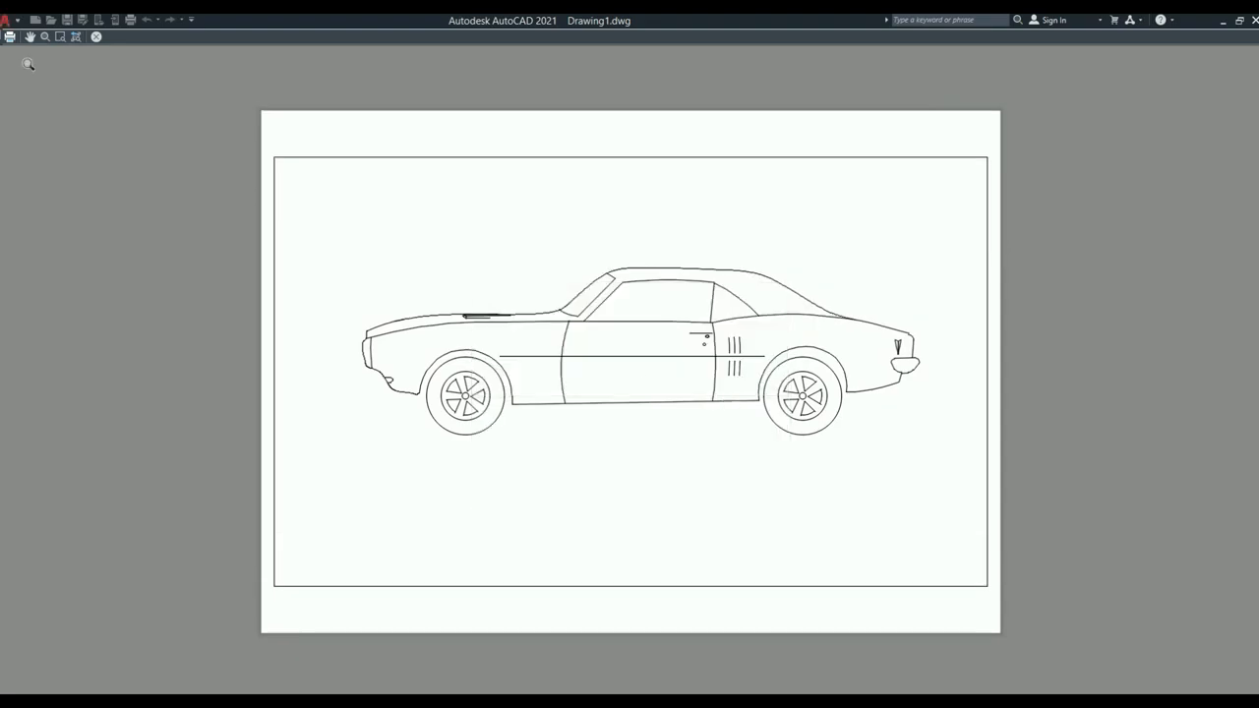
pyautogui.click(10, 38)
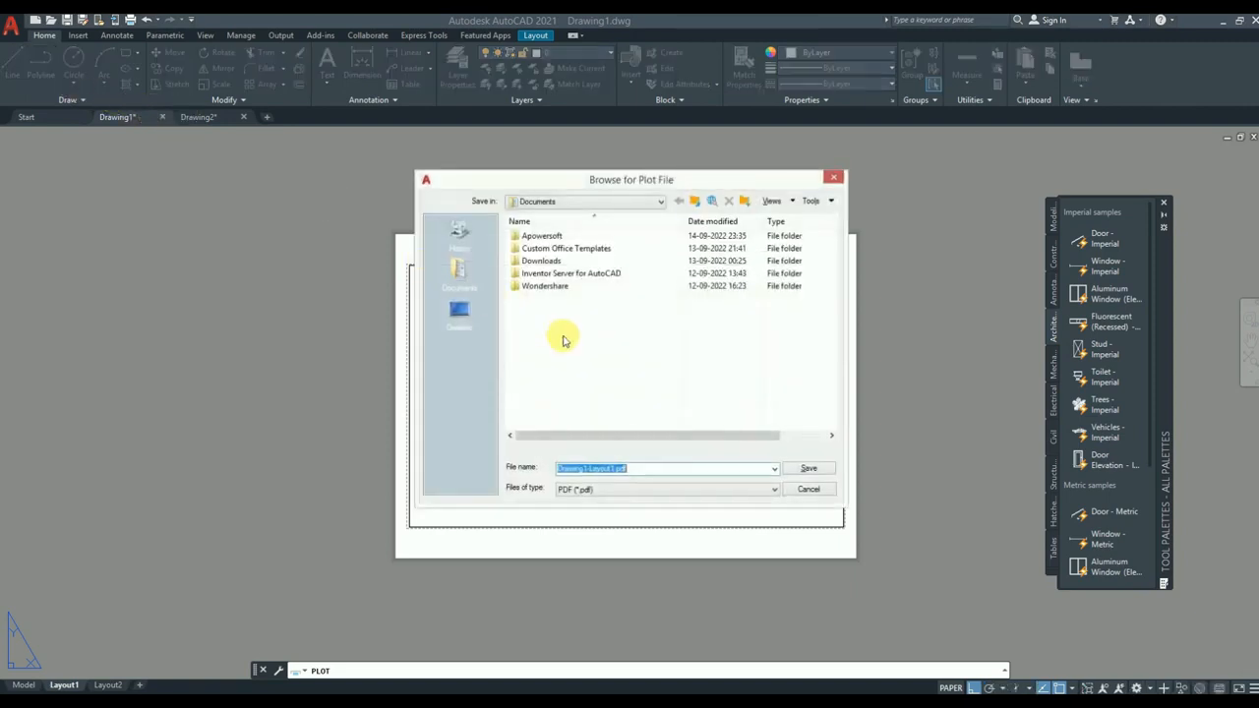
pyautogui.click(460, 309)
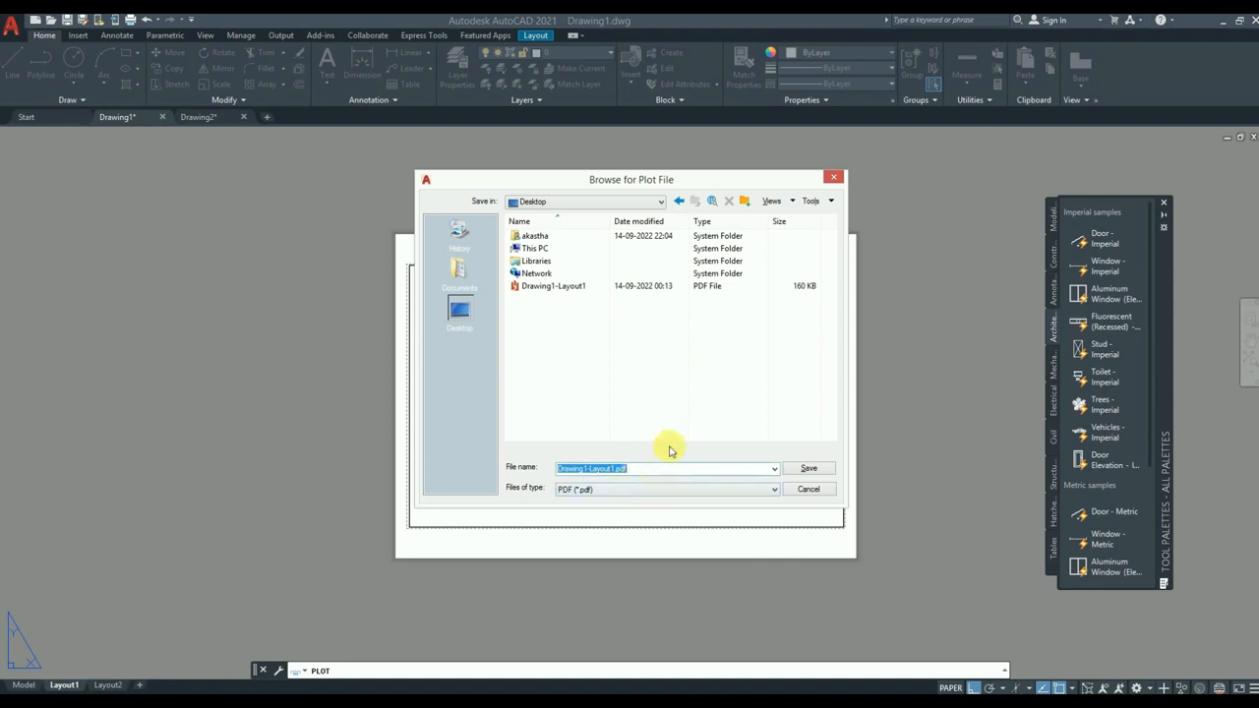
pyautogui.write('abc')
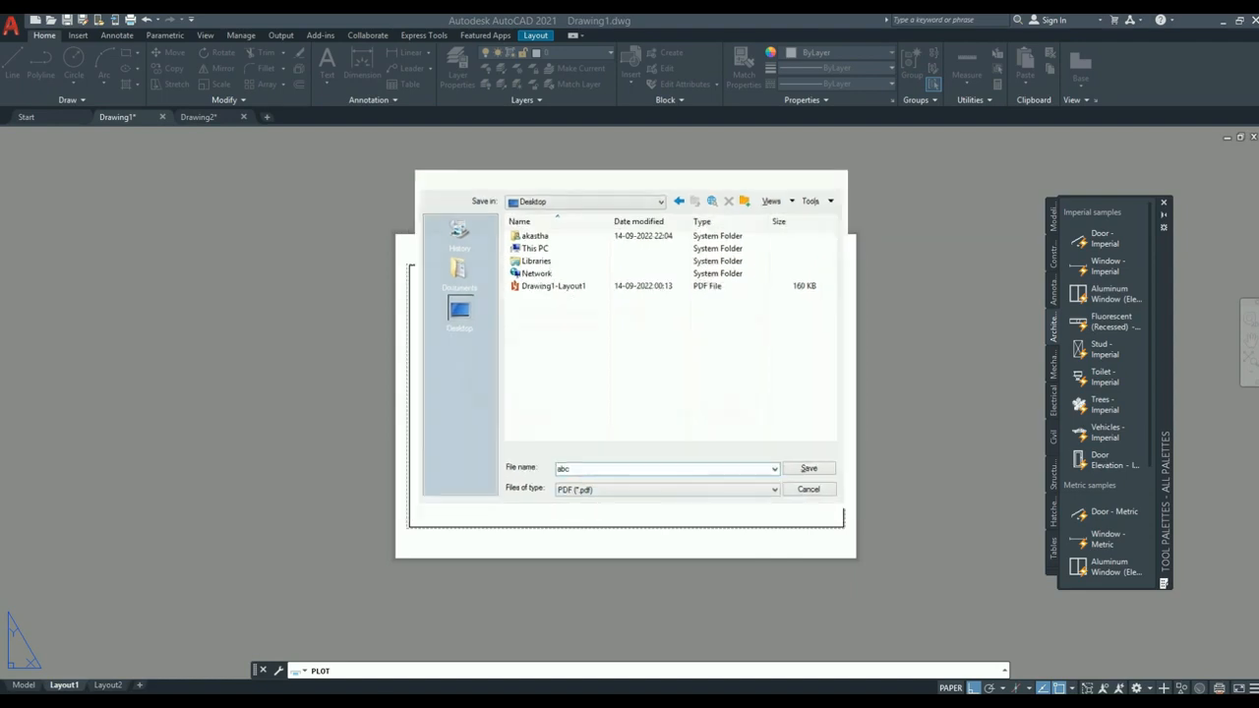
pyautogui.press('Return')
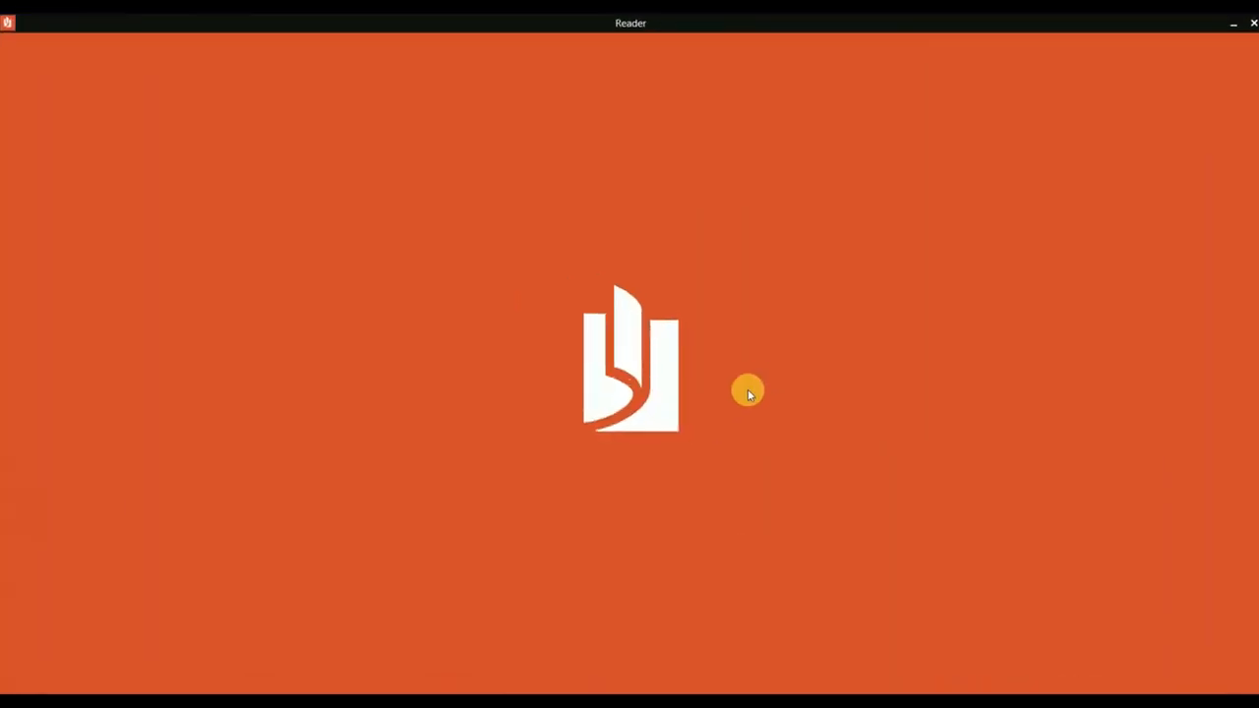